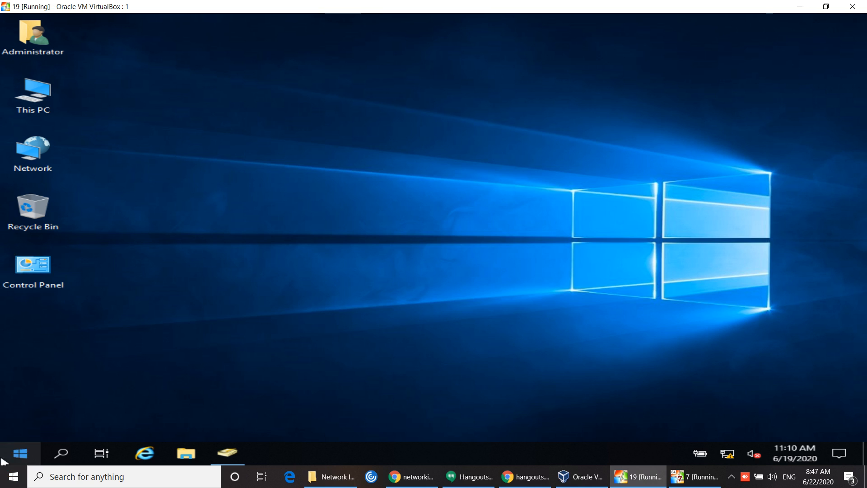
Step: Search the Windows 10 host for 'paint' and launch Paint from the results
left_click(90, 475)
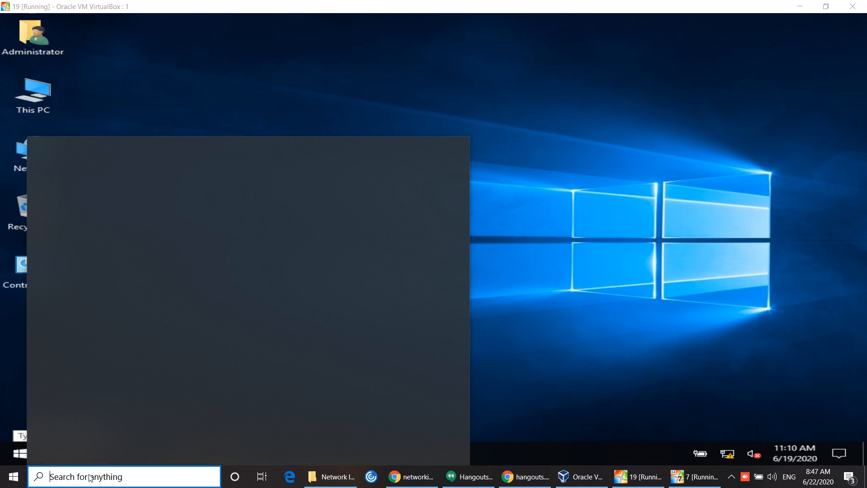
type("paint")
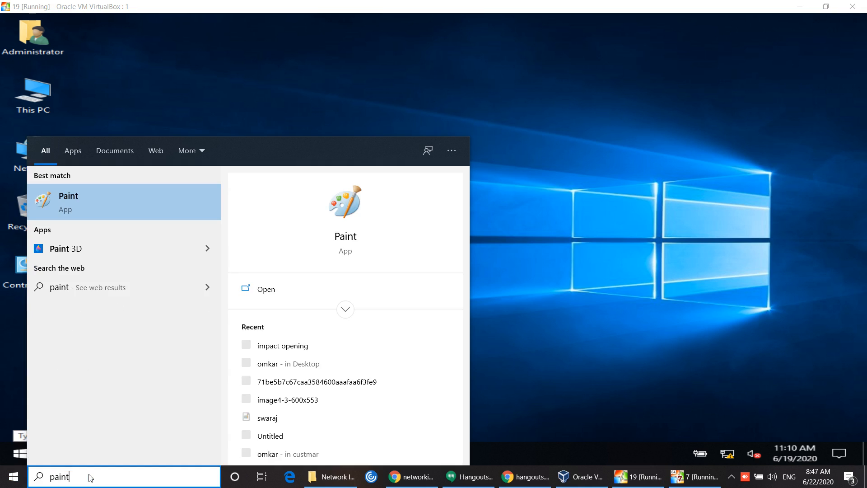
left_click(54, 208)
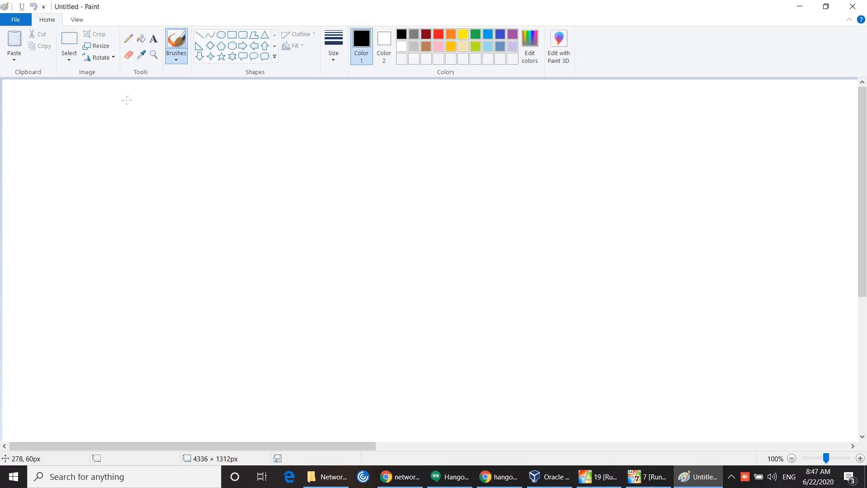
Step: Add the title 'IIS INTERNET INFORMATION SERVICE' on one line near the top of the canvas
left_click(153, 40)
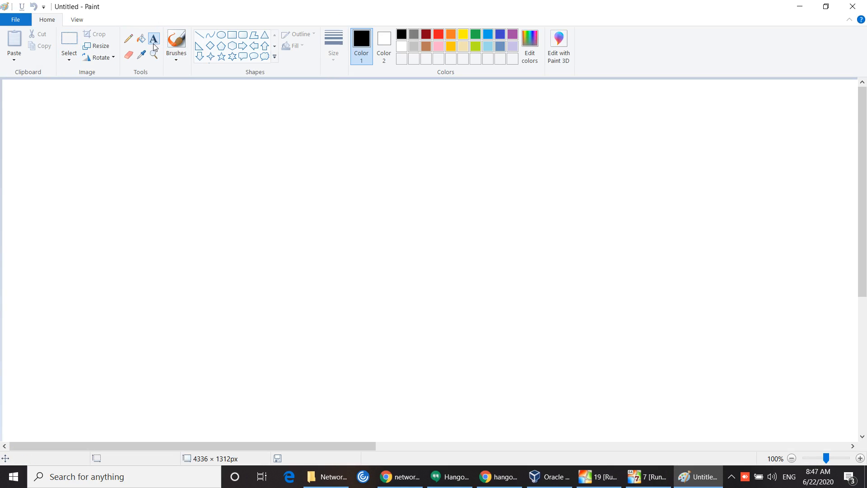
left_click(145, 97)
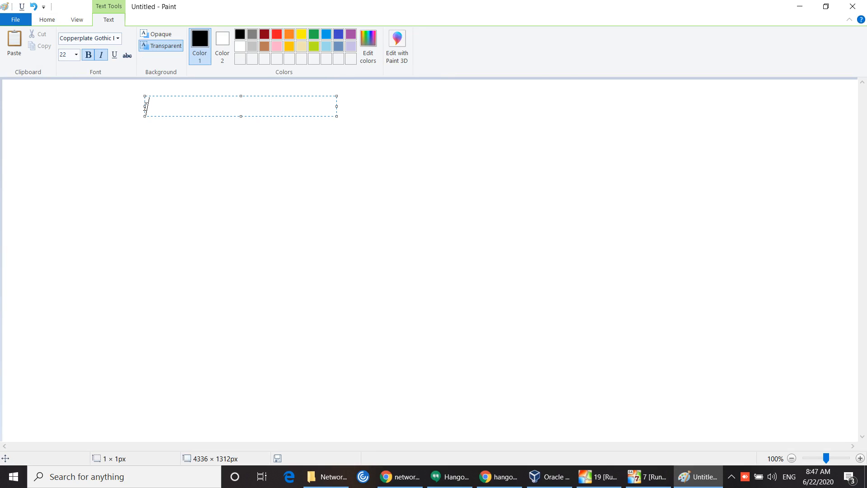
type("IIS   INTERNE")
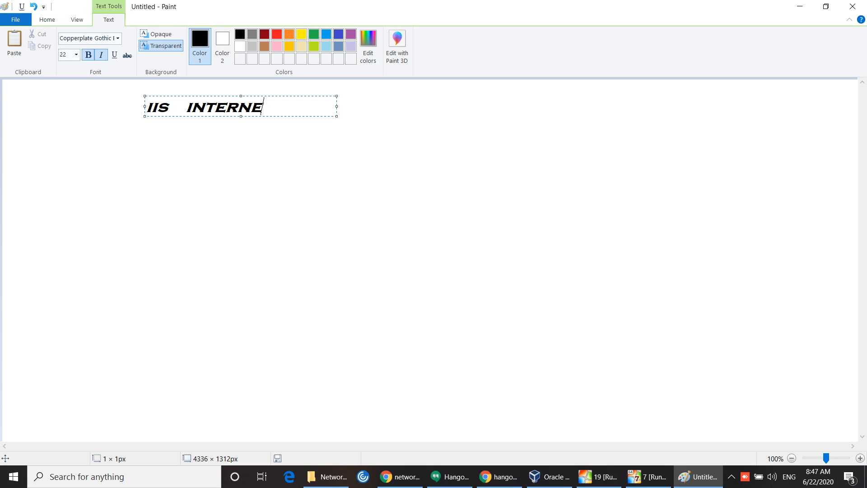
type("T")
type(" INFORM")
type("ATIO")
type("N   ")
type("SE")
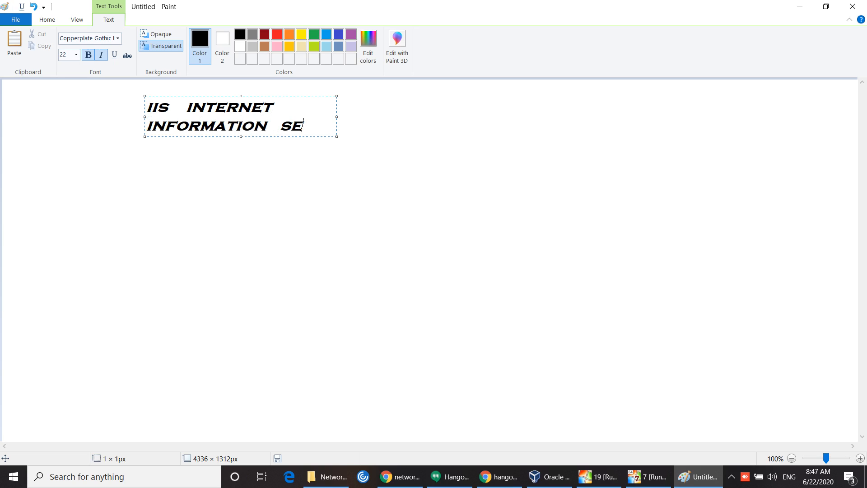
type("RVICE")
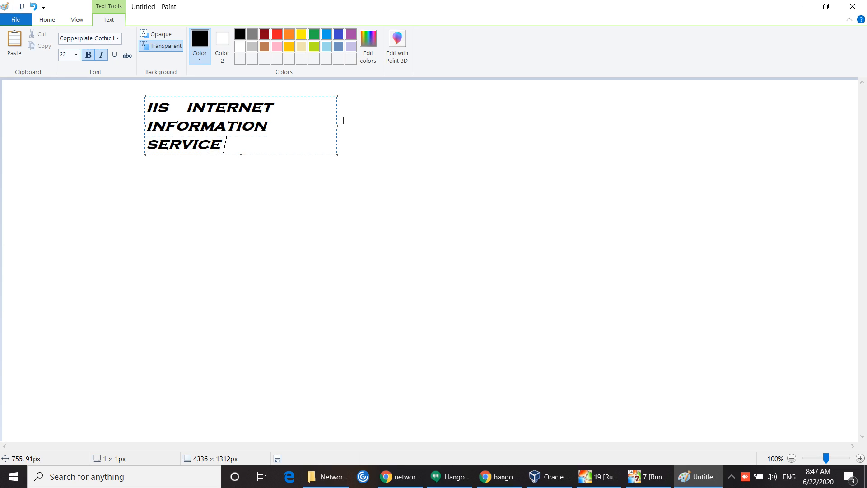
left_click_drag(337, 124, 560, 100)
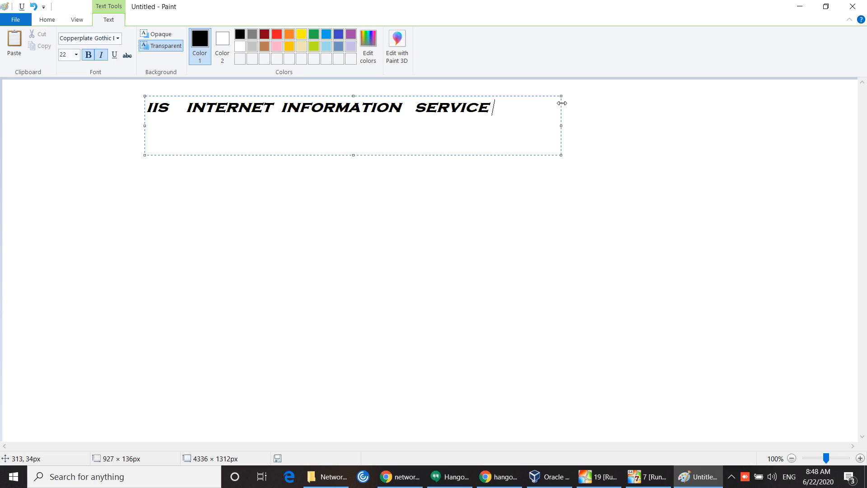
left_click(91, 170)
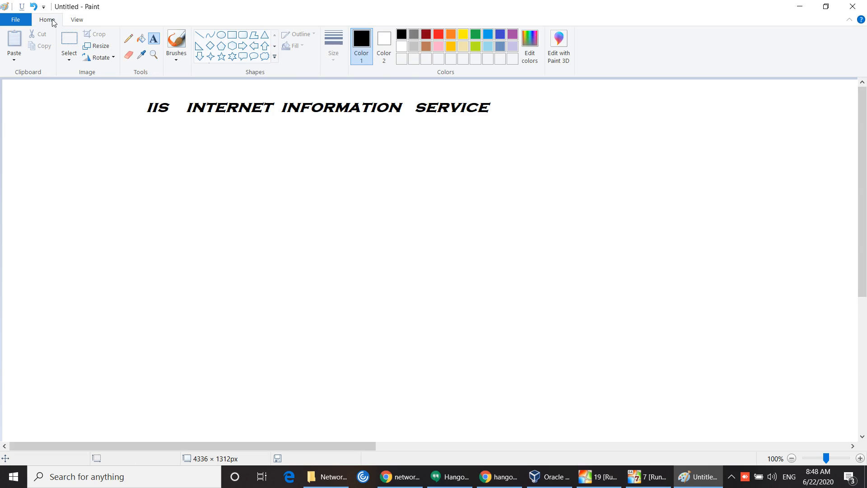
left_click(232, 35)
Step: Draw three tall side-by-side rectangles under the title and one large rectangle enclosing them
left_click_drag(95, 162, 154, 311)
left_click(234, 282)
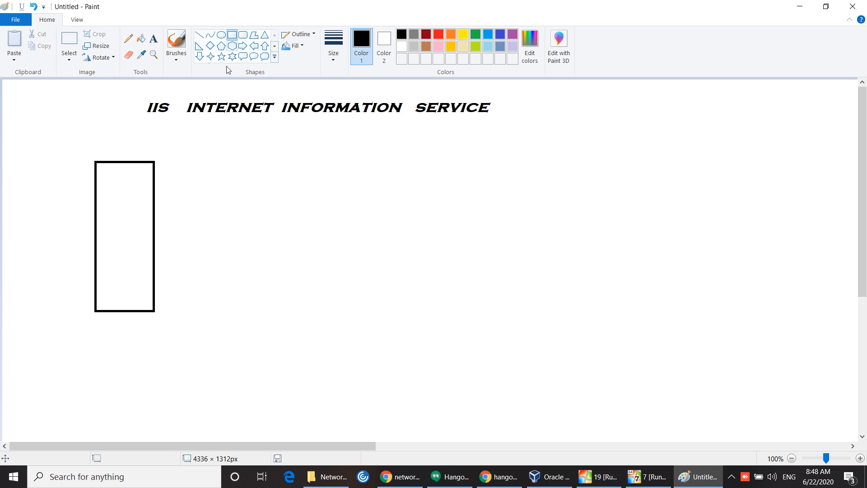
left_click_drag(203, 162, 260, 310)
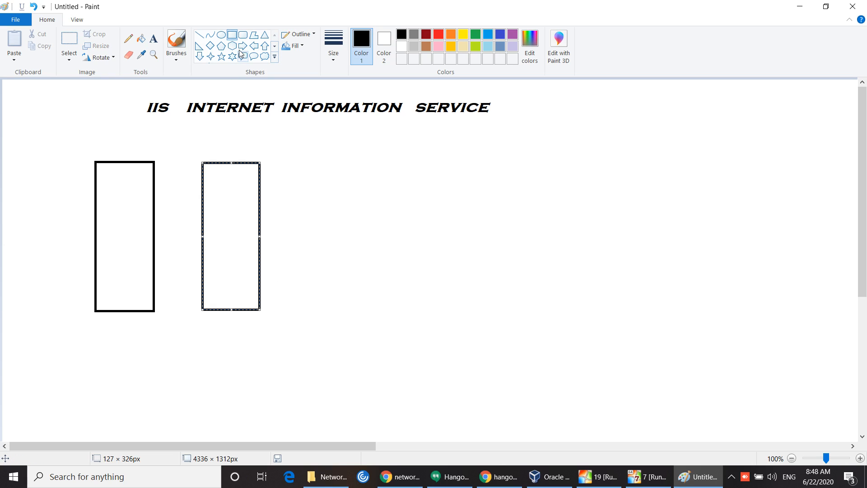
left_click_drag(325, 159, 387, 311)
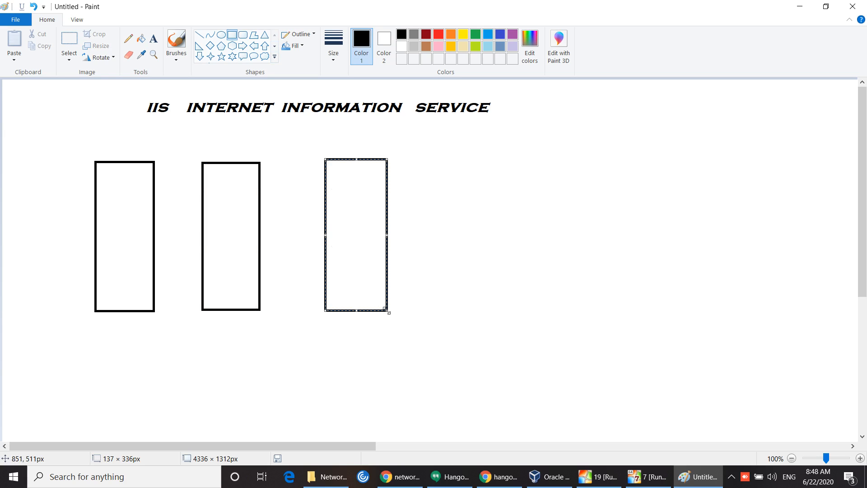
left_click_drag(36, 115, 433, 368)
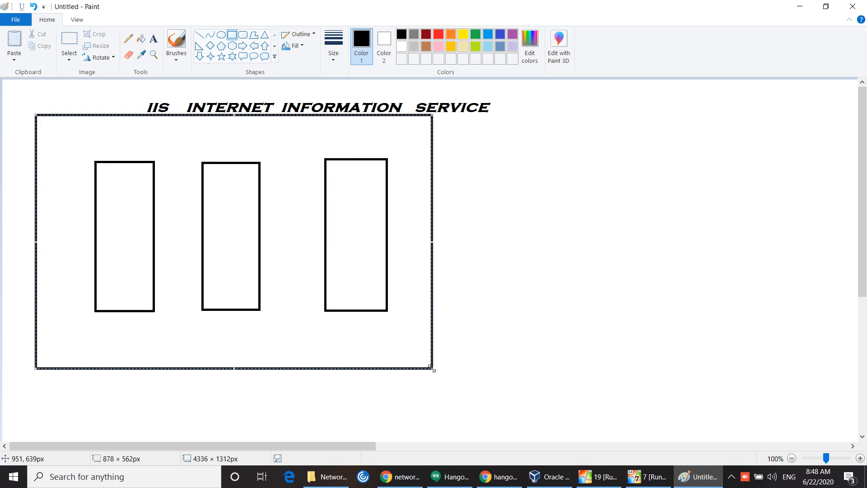
left_click(109, 95)
left_click(153, 39)
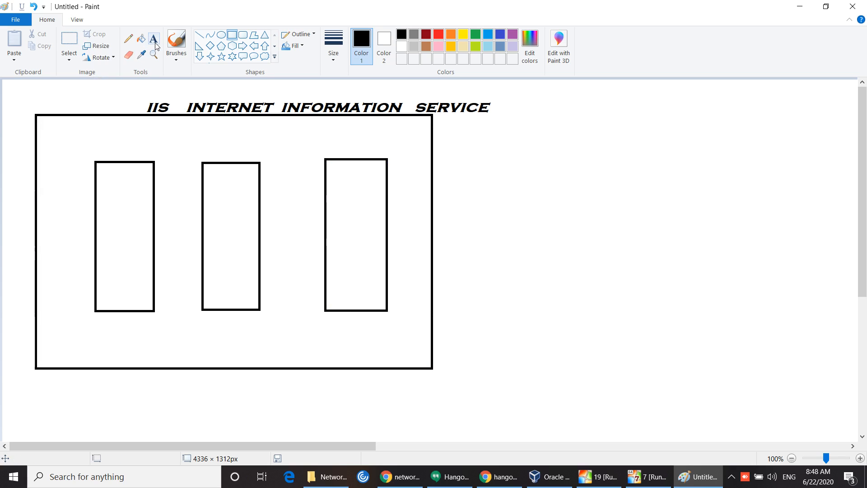
Step: Type the .EDU domain caption beneath the large outer rectangle
left_click(109, 381)
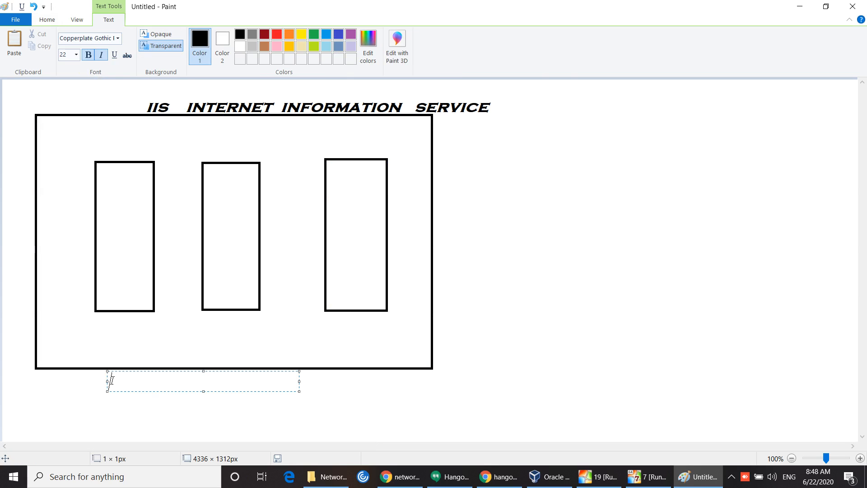
type("PATIL .EDU")
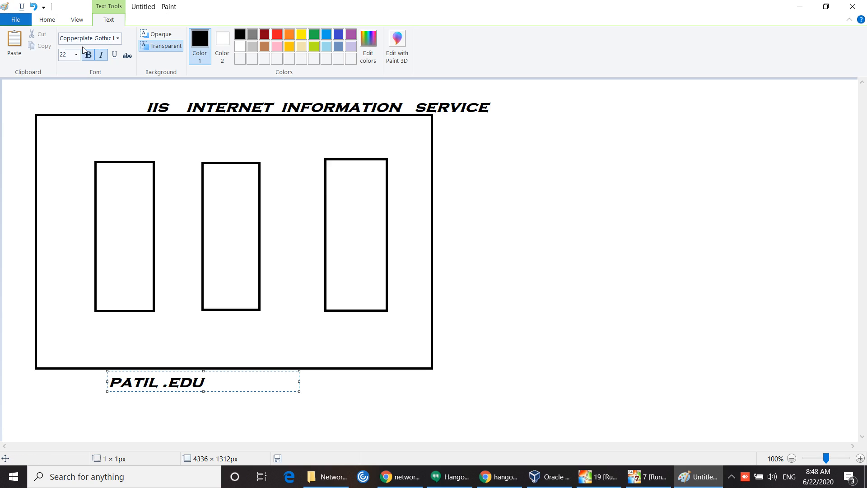
left_click(45, 21)
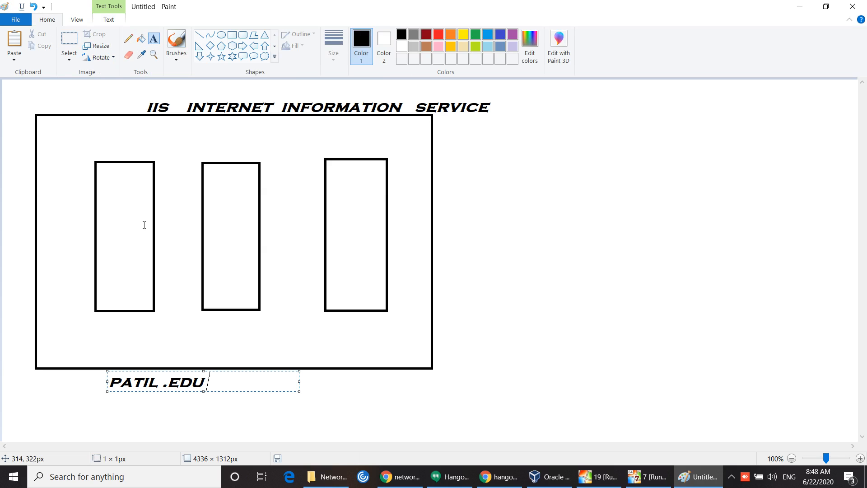
Step: Label the three rectangles AD USERS, WEB and FTP from left to right
left_click(53, 326)
type("AD  ")
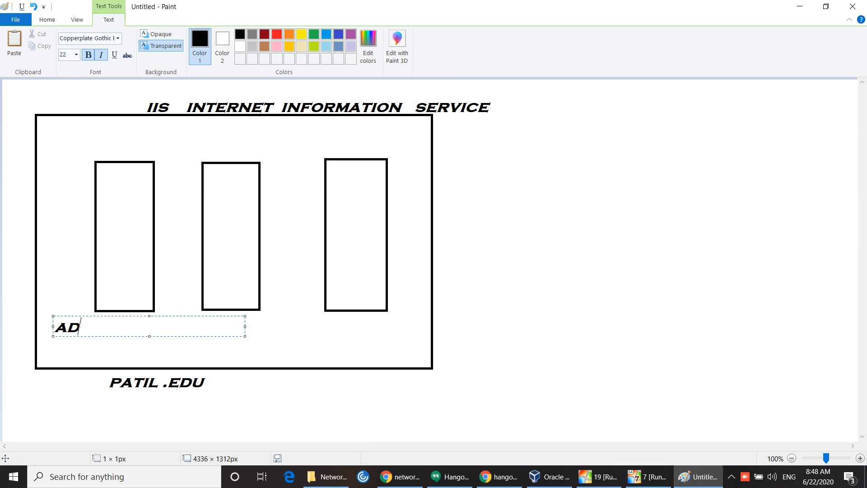
type("USERS")
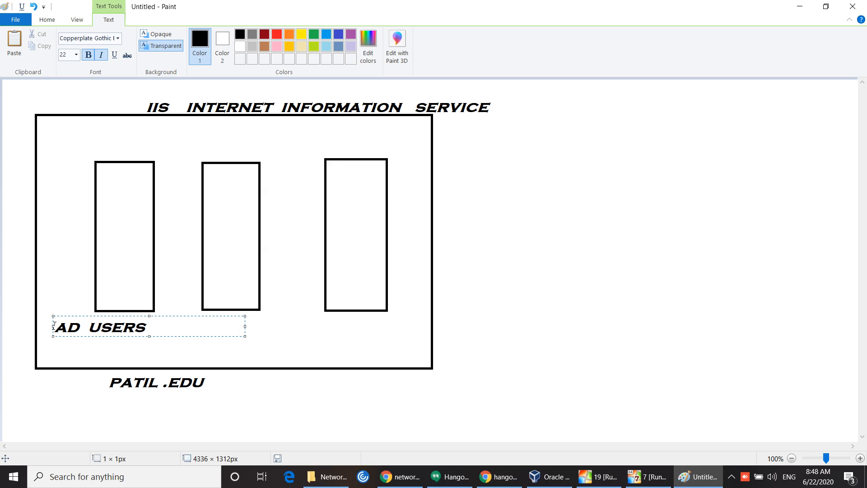
left_click(280, 369)
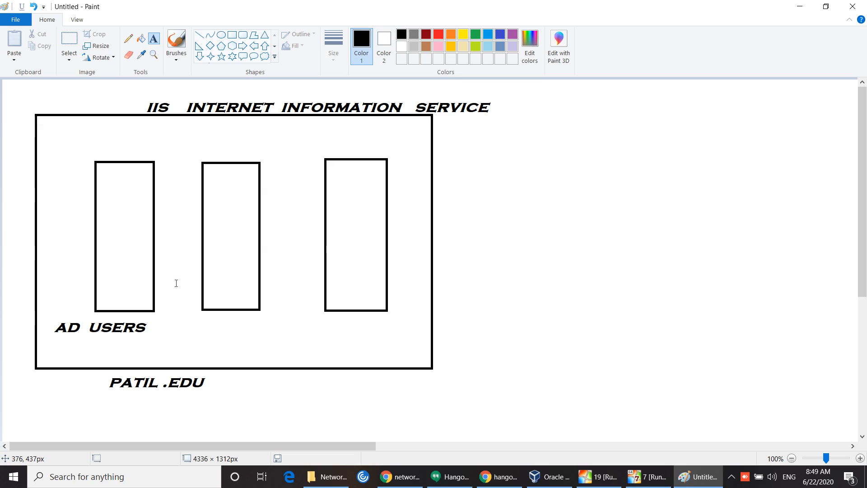
left_click(200, 330)
left_click(201, 329)
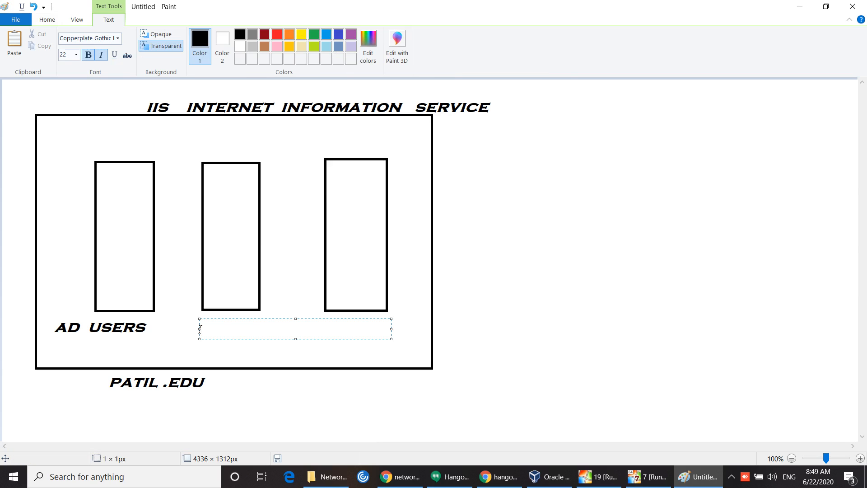
type("WEB")
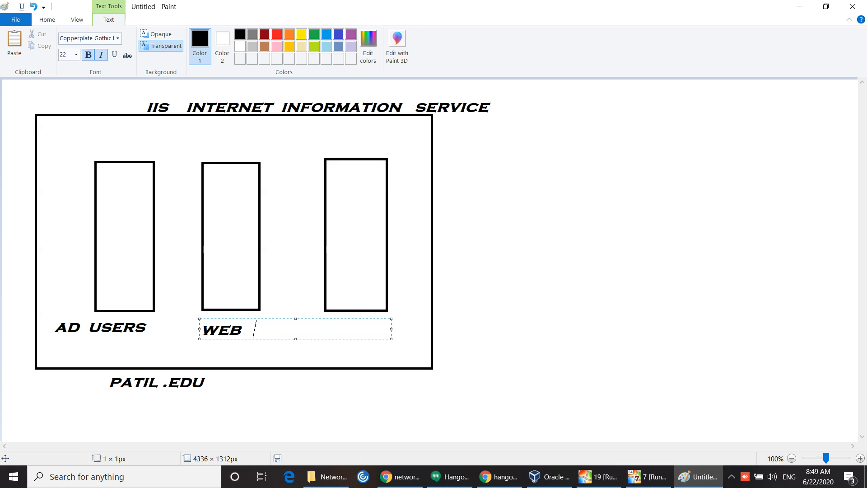
left_click(301, 214)
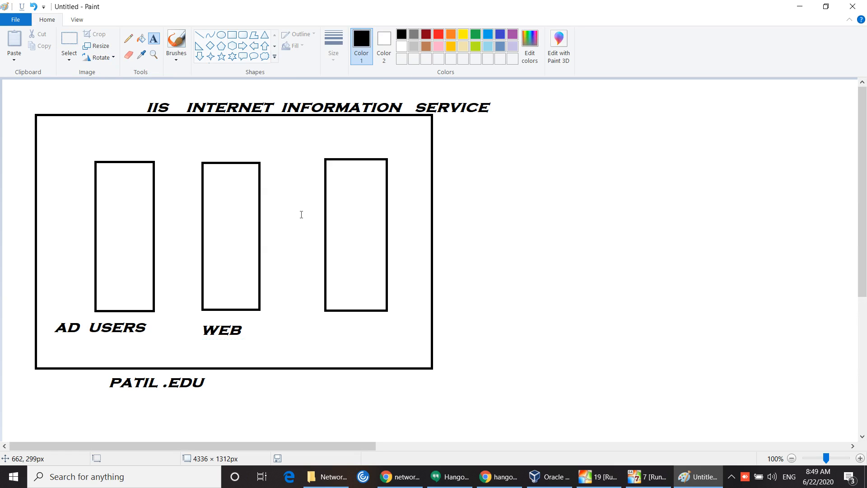
left_click(331, 332)
type("FTP")
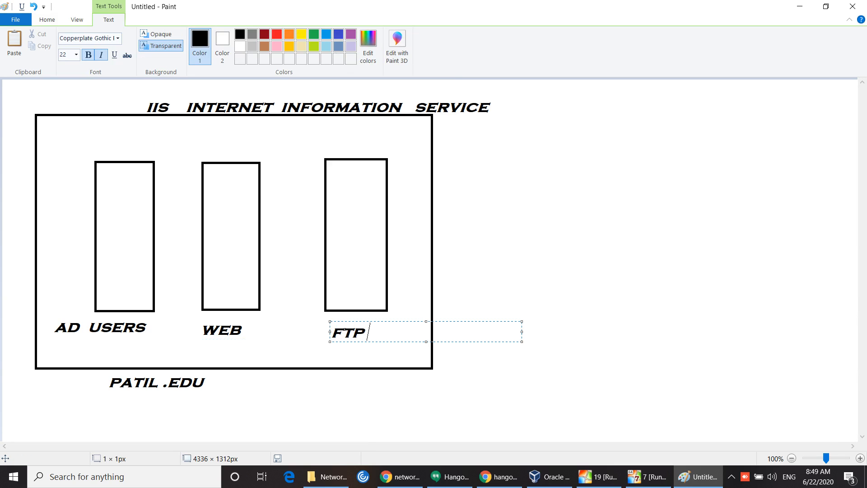
left_click(817, 329)
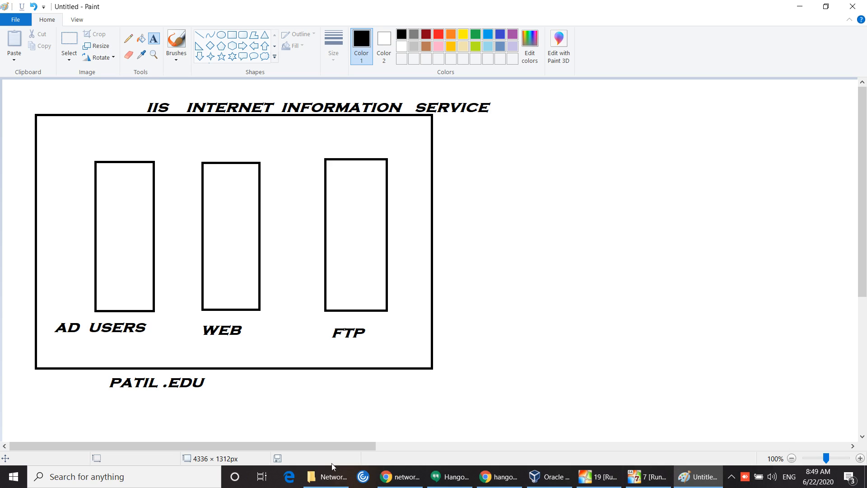
right_click(277, 476)
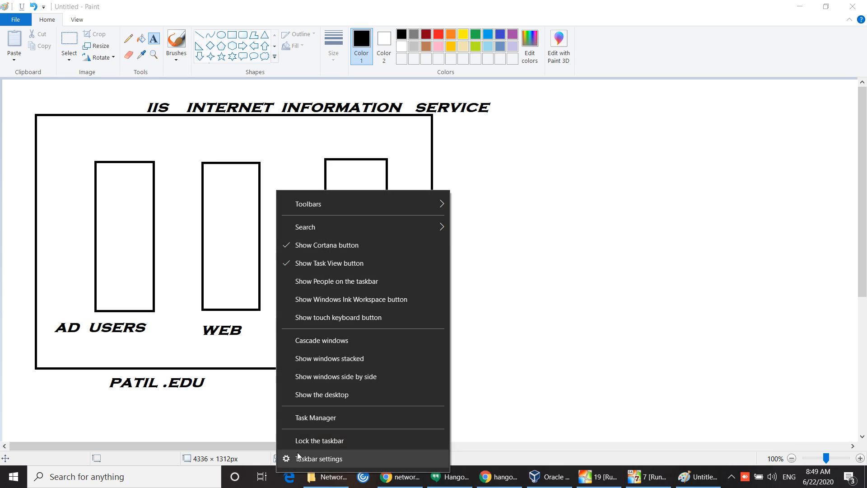
Step: Open Task Manager, review the CPU and memory performance graphs, then close it
left_click(323, 422)
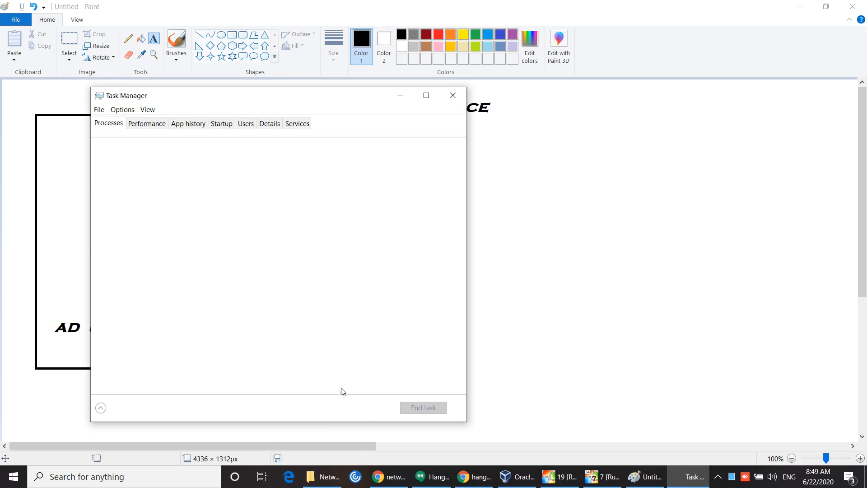
left_click(148, 125)
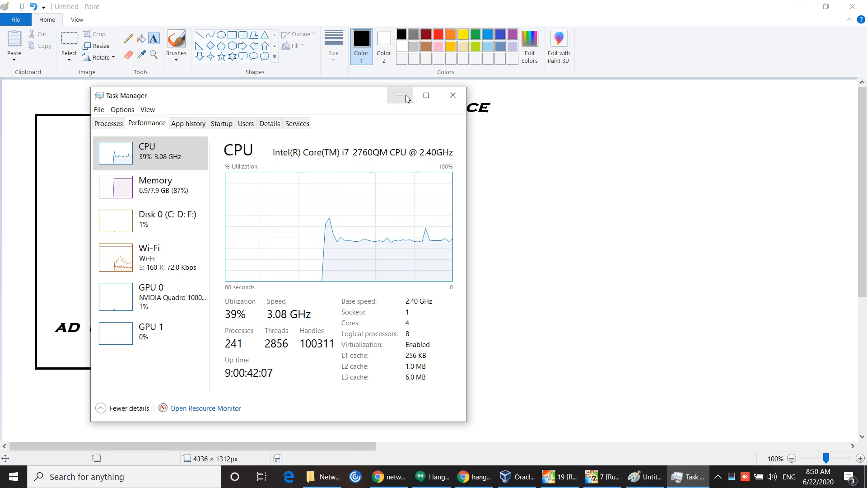
left_click(454, 96)
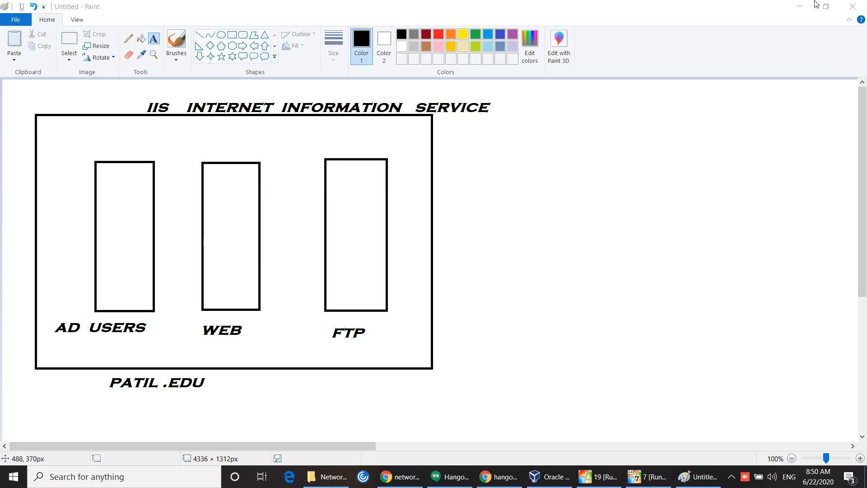
Step: Minimize Paint and the server VM, dismiss the Windows 7 AutoPlay prompt, and minimize the remaining VirtualBox windows
left_click(797, 7)
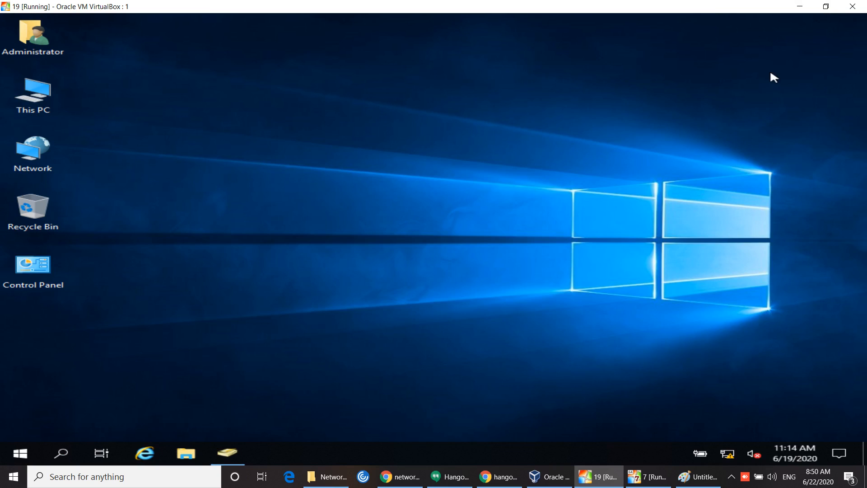
left_click(807, 7)
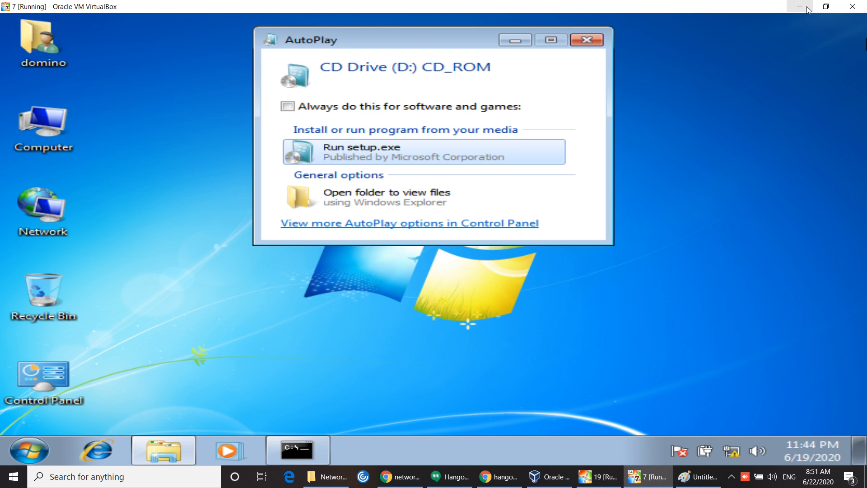
left_click(588, 38)
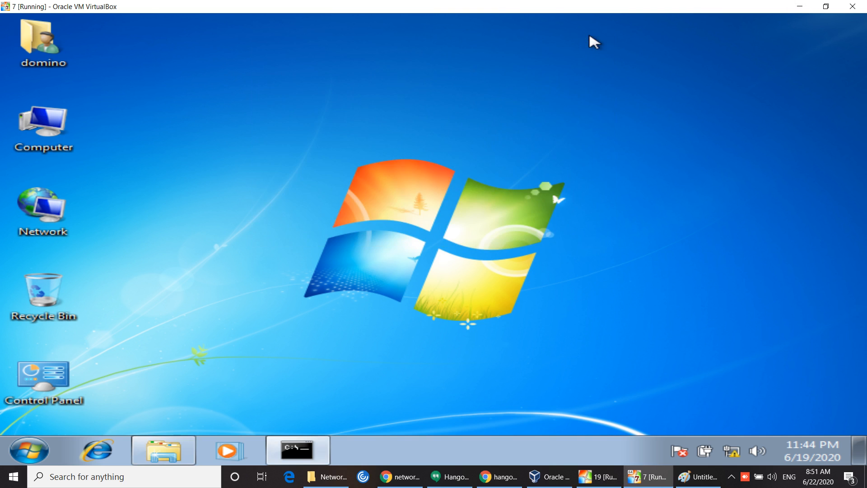
left_click(791, 5)
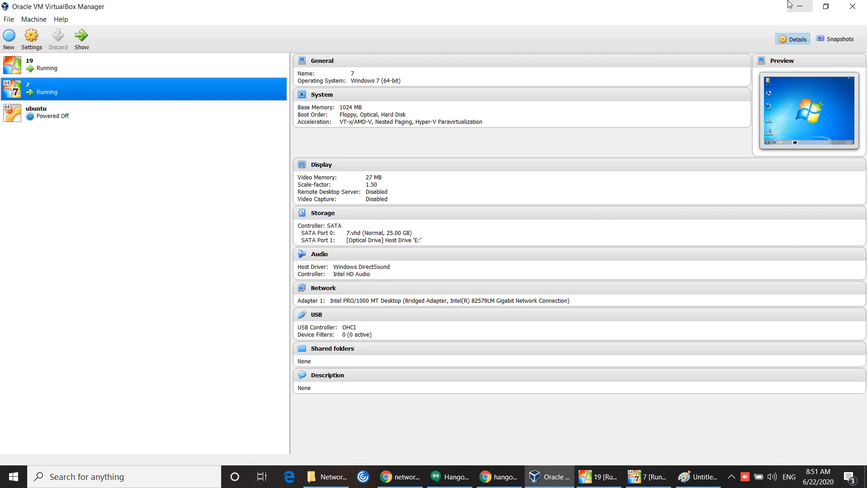
left_click(793, 7)
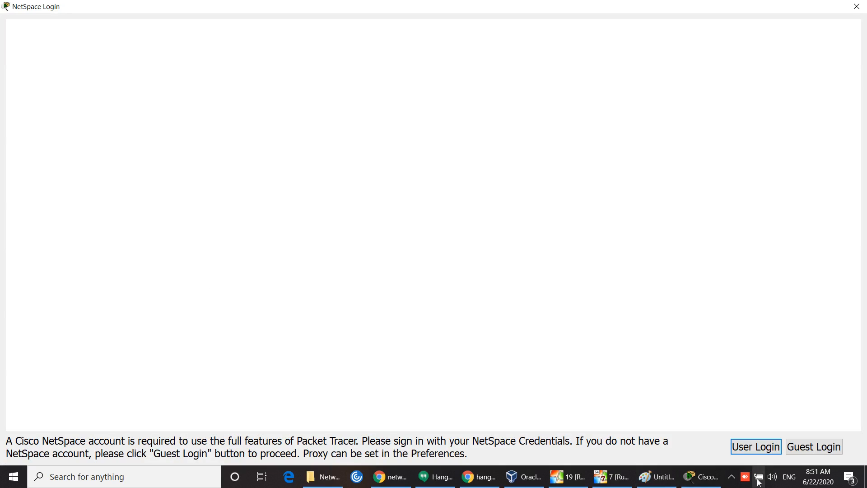
Step: Sign in to Packet Tracer as a guest and confirm it
left_click(810, 448)
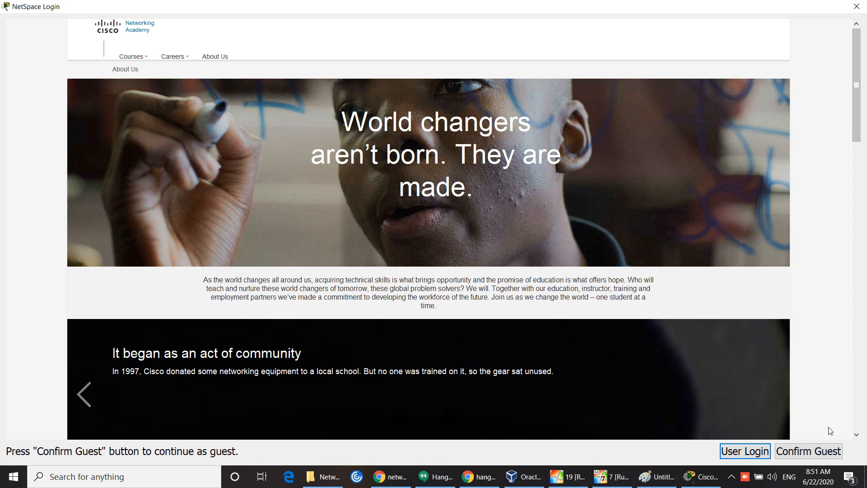
left_click(817, 453)
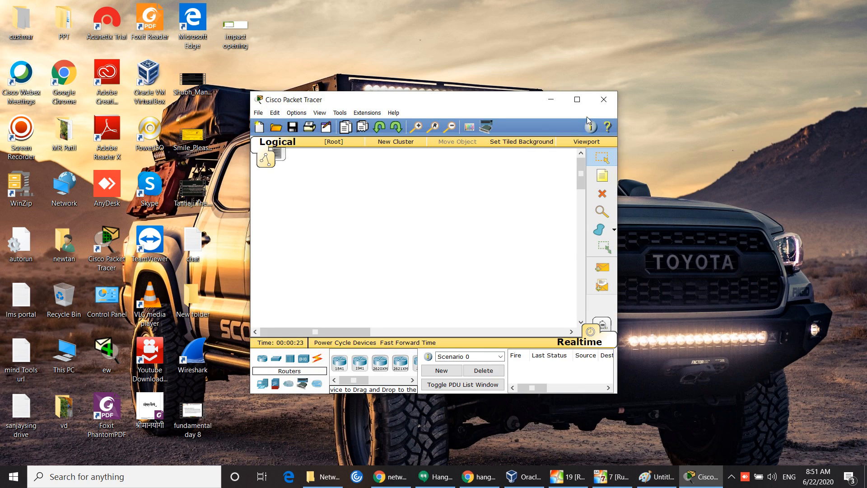
Step: Maximize Packet Tracer and place three generic PCs, PC0, PC1 and PC2, in a row
left_click(577, 99)
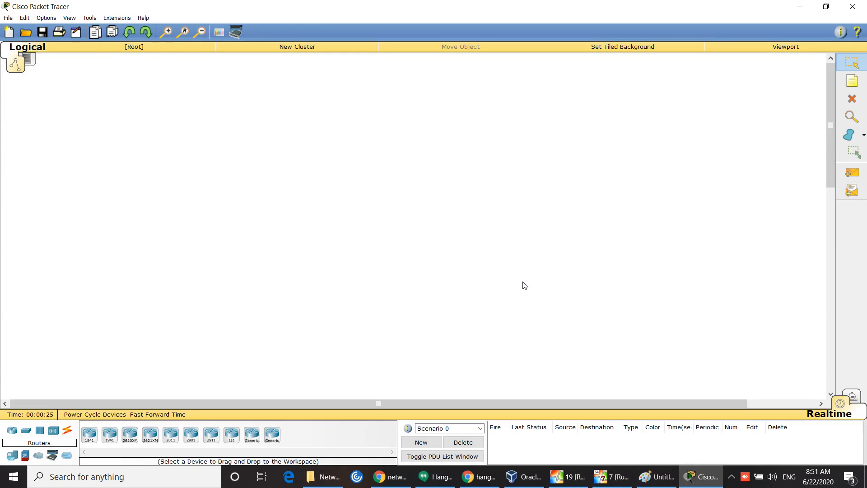
left_click(12, 455)
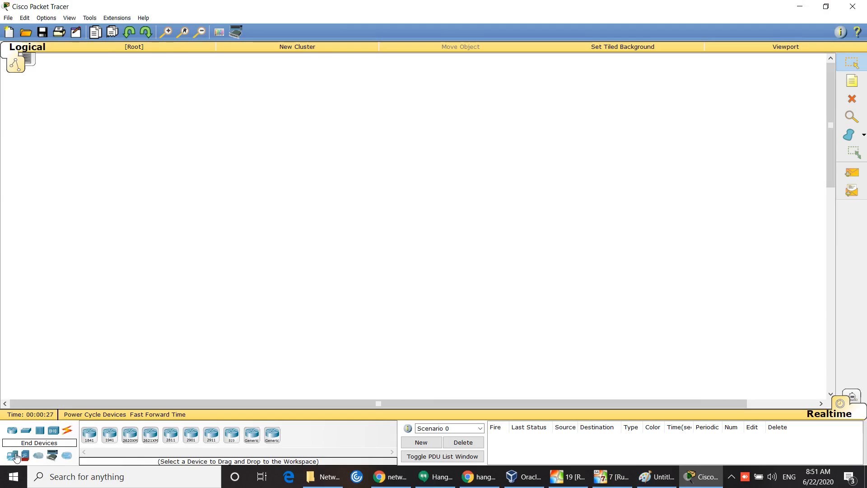
left_click(89, 435)
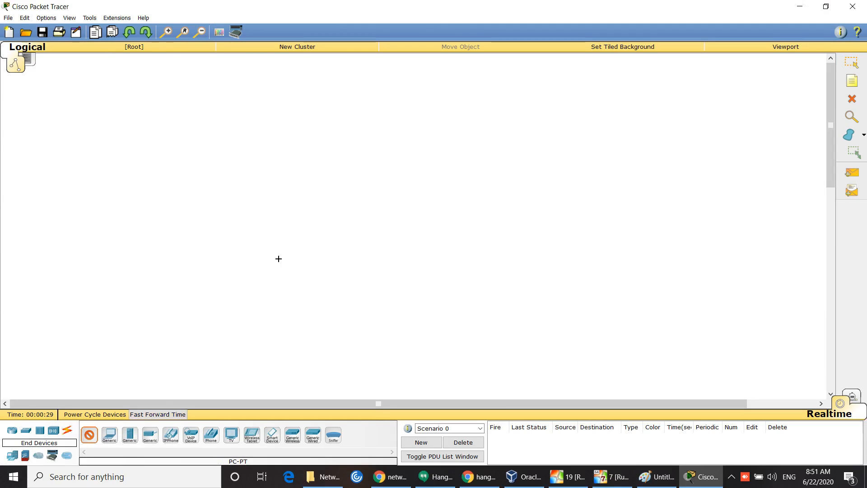
left_click(275, 157)
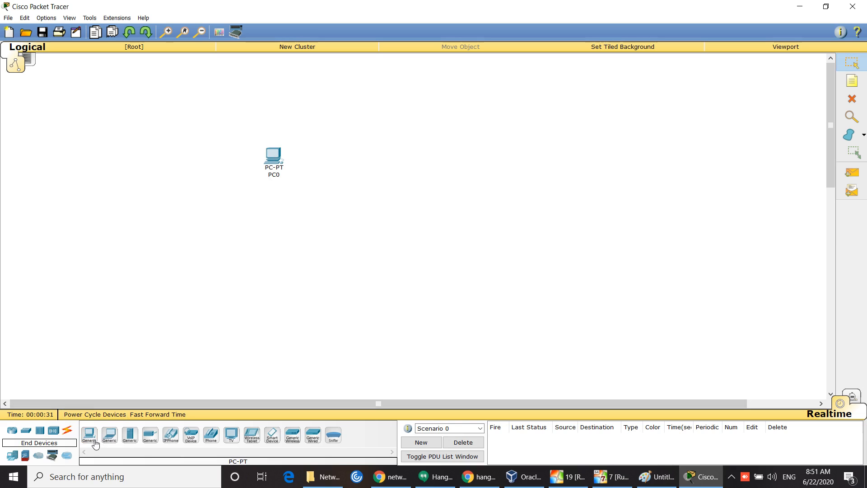
left_click(90, 435)
left_click(403, 157)
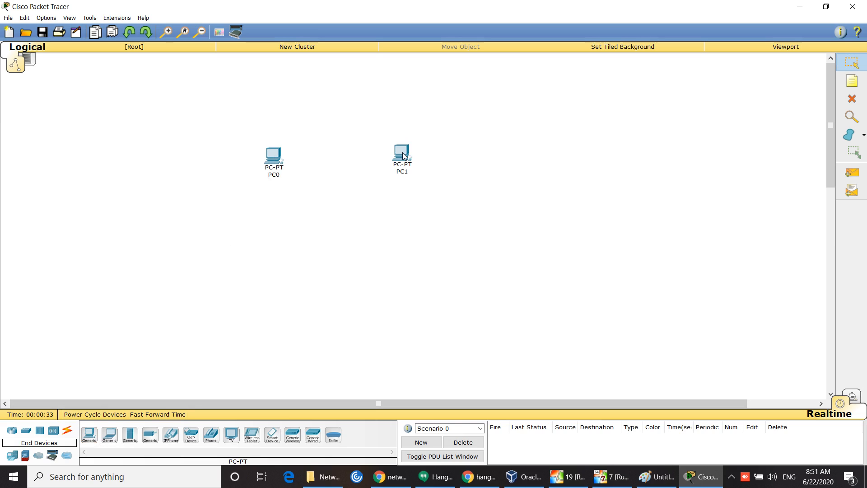
left_click(89, 434)
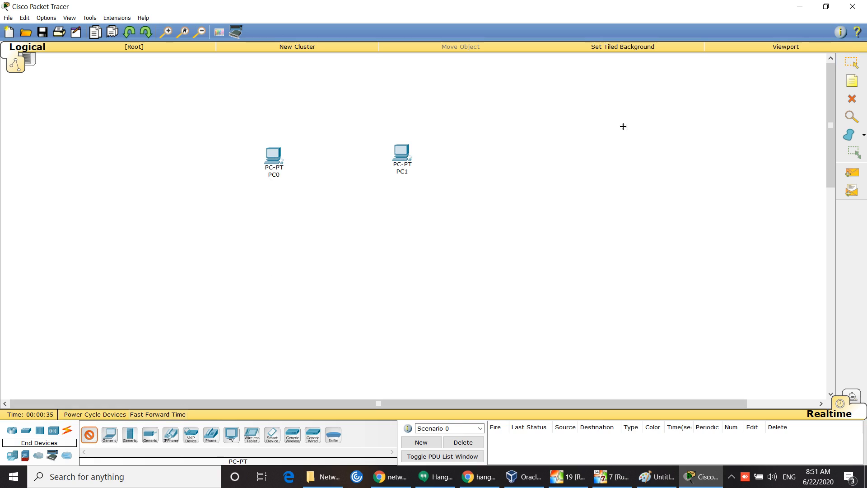
left_click(546, 154)
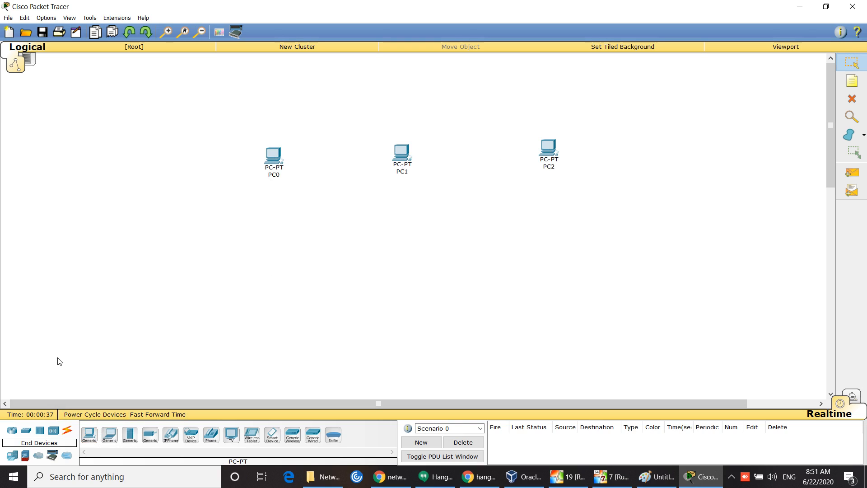
Step: Place a generic hub, Hub0, below PC1
left_click(40, 431)
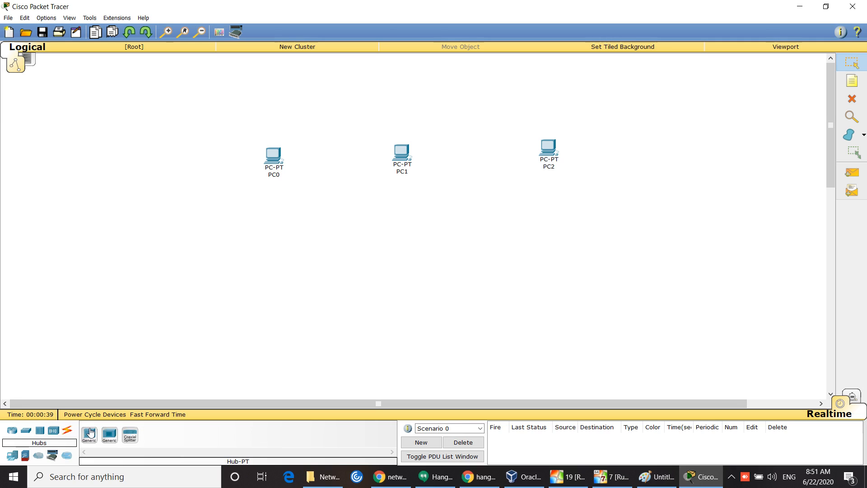
left_click(90, 435)
left_click(388, 251)
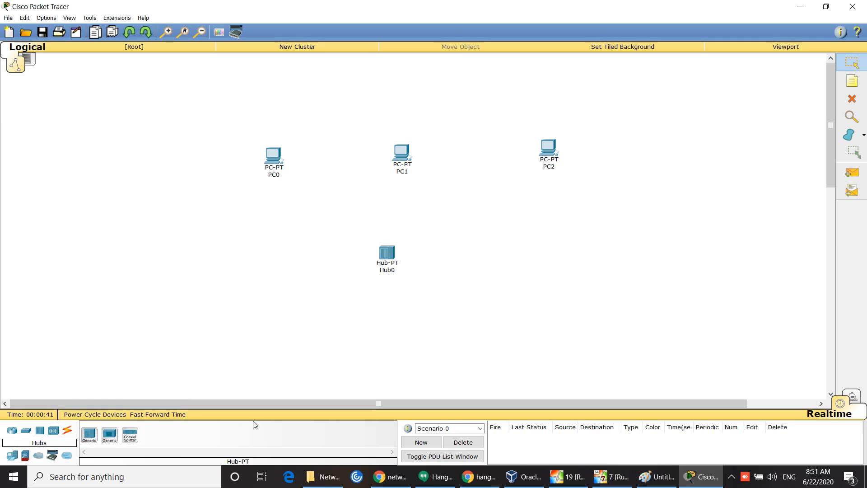
left_click(67, 430)
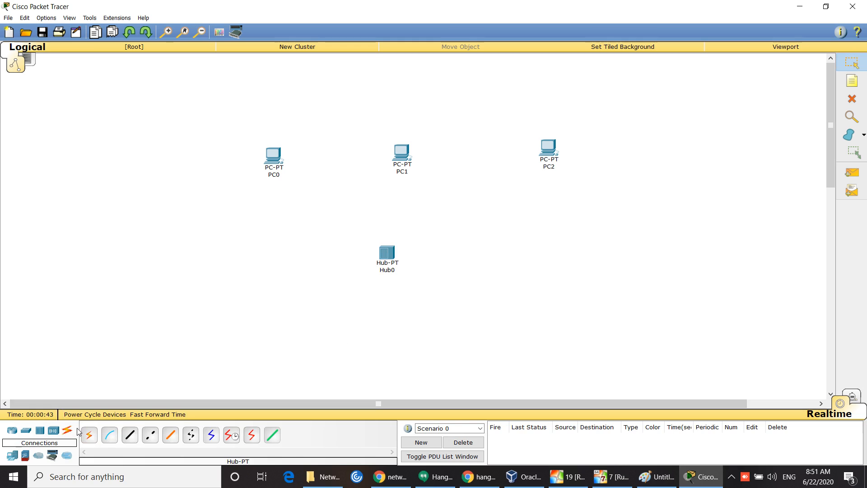
Step: Cable PC0, PC1 and PC2 to Hub0 with automatic cables, then open PC0's window full-screen
left_click(89, 435)
left_click(282, 161)
left_click(380, 246)
left_click(89, 435)
left_click(402, 155)
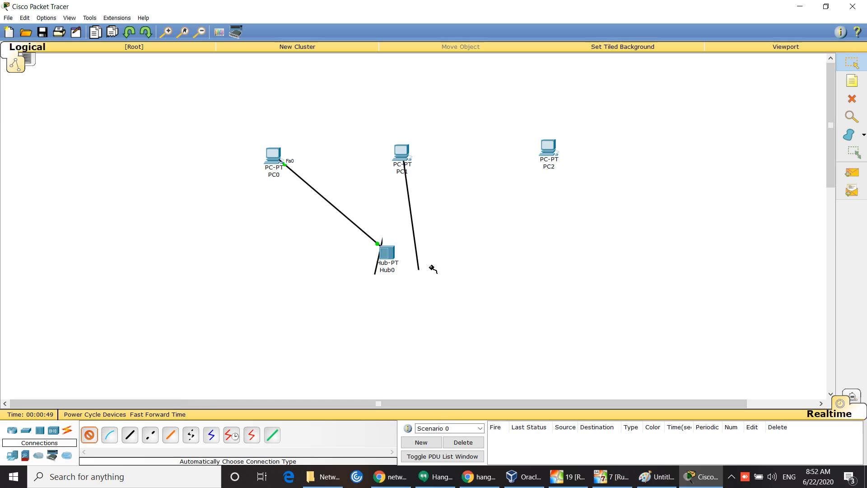
left_click(393, 261)
left_click(89, 435)
left_click(550, 149)
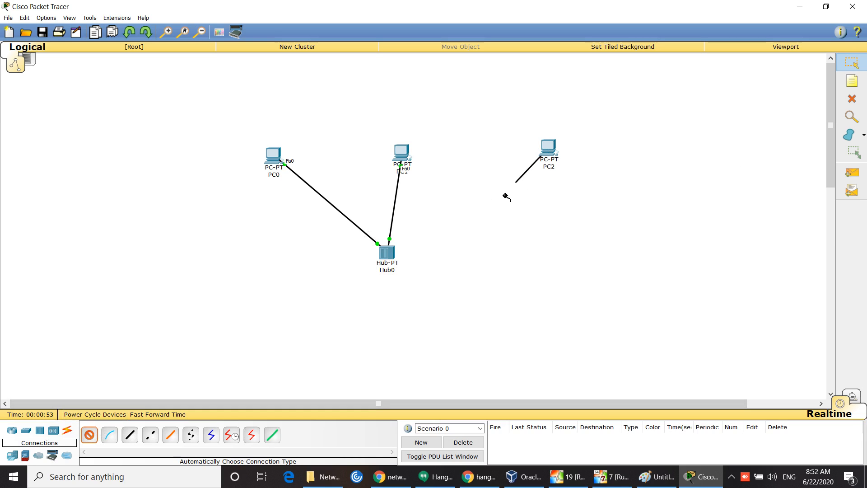
left_click(396, 254)
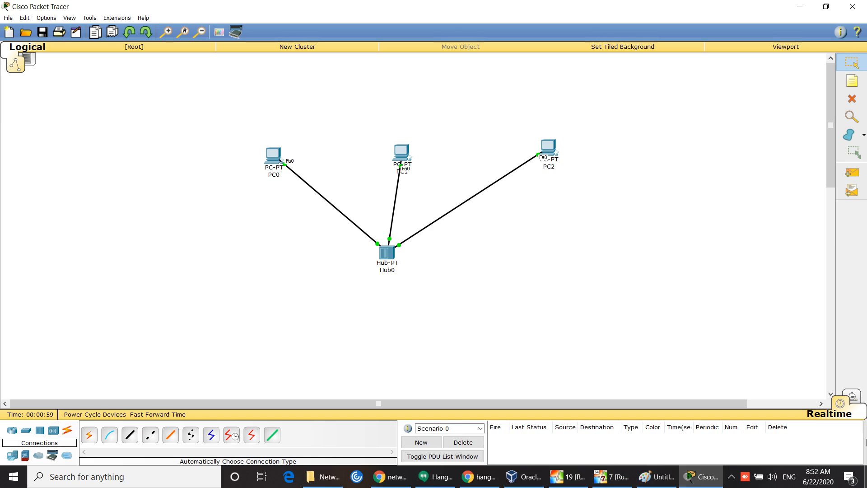
left_click(278, 156)
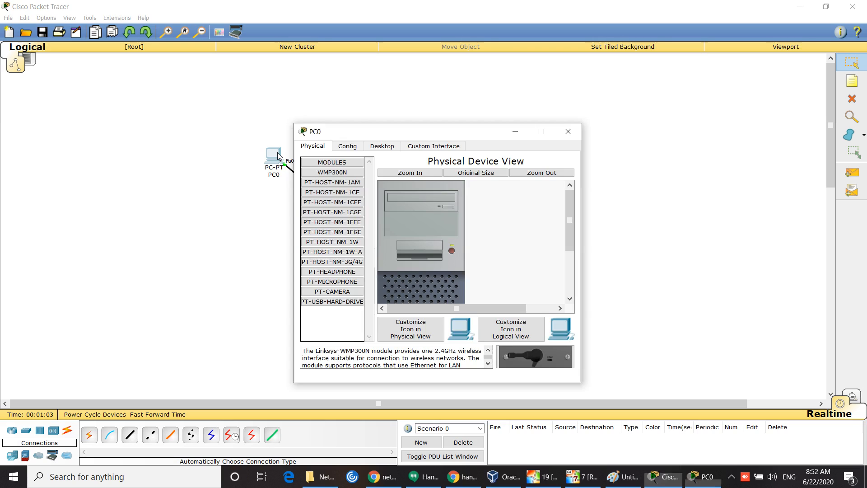
left_click(542, 132)
Step: View PC0's physical picture and desktop applications, then minimize its window
left_click(173, 44)
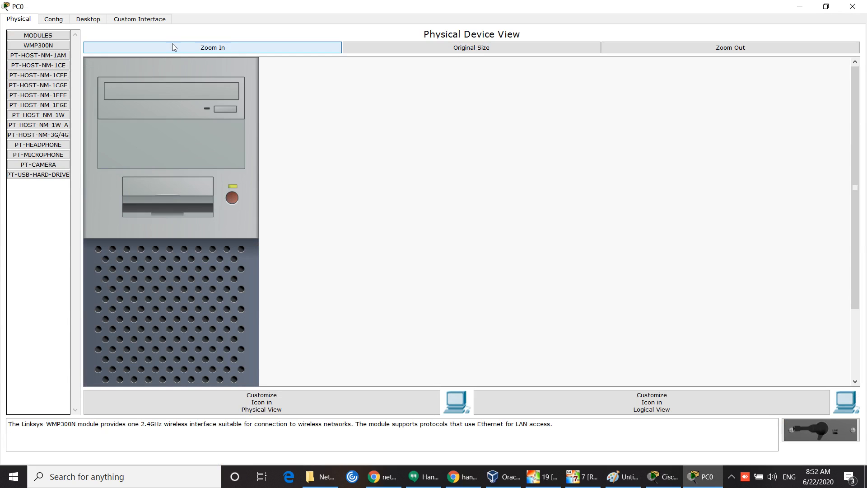
left_click(96, 18)
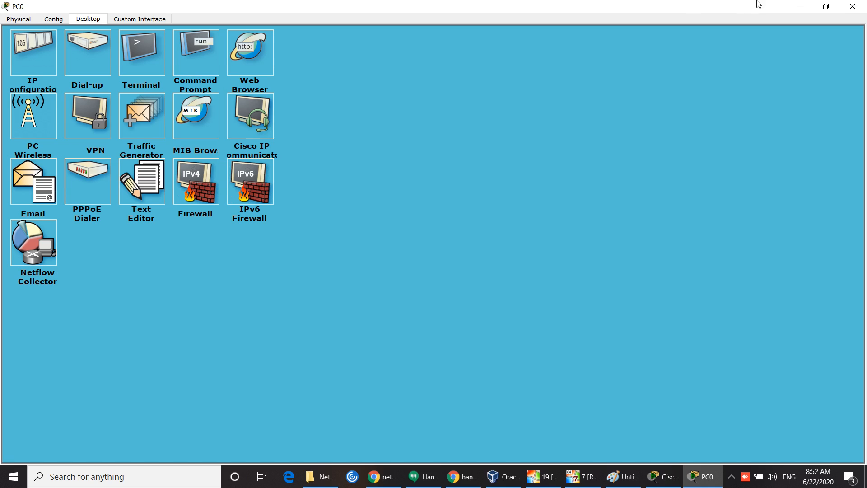
left_click(800, 7)
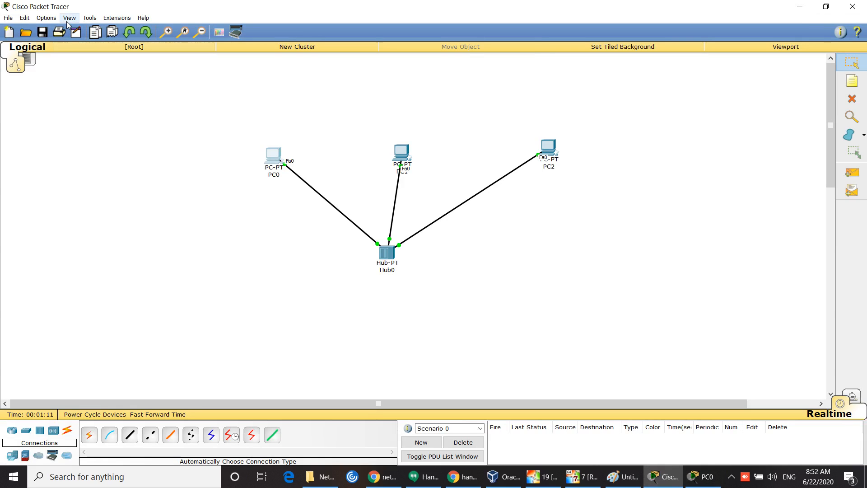
Step: Set the CLI font size to 20 in Preferences and apply it
left_click(46, 18)
key("Escape")
key("ctrl+r")
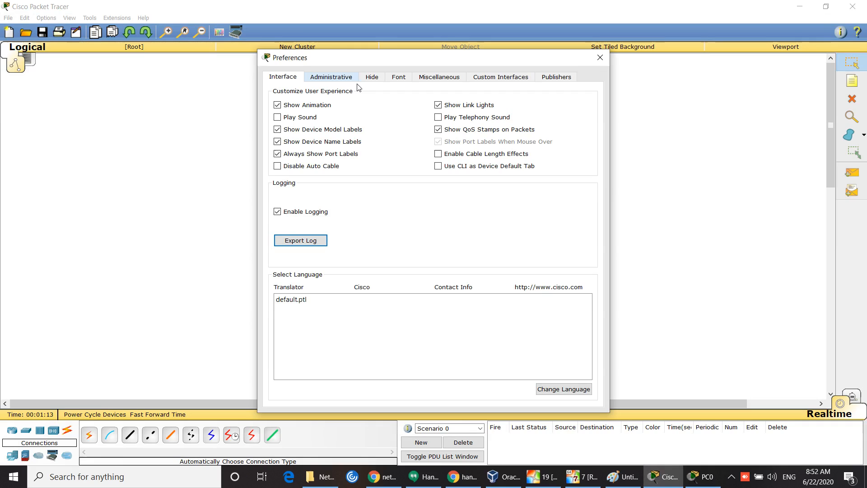
left_click(398, 78)
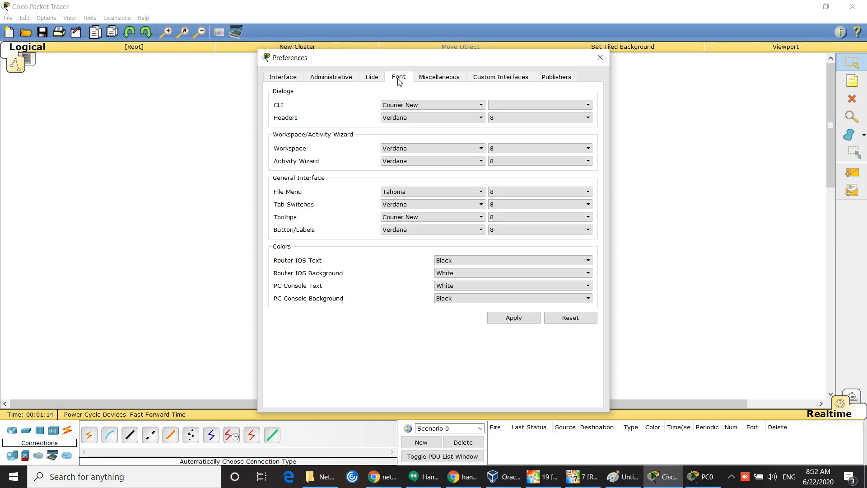
left_click(584, 105)
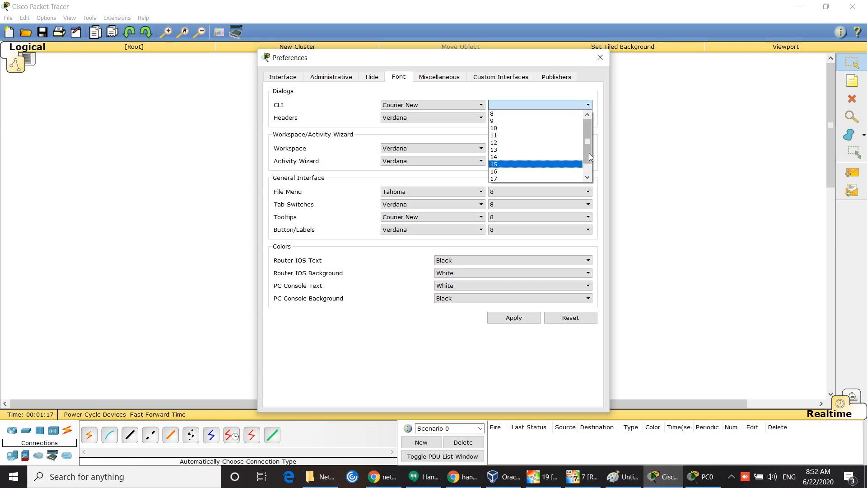
left_click_drag(589, 154, 589, 162)
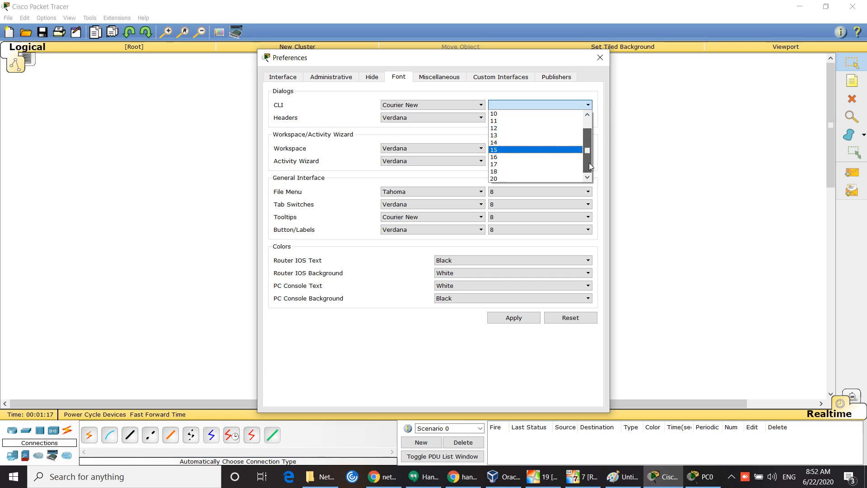
left_click(494, 179)
left_click(516, 318)
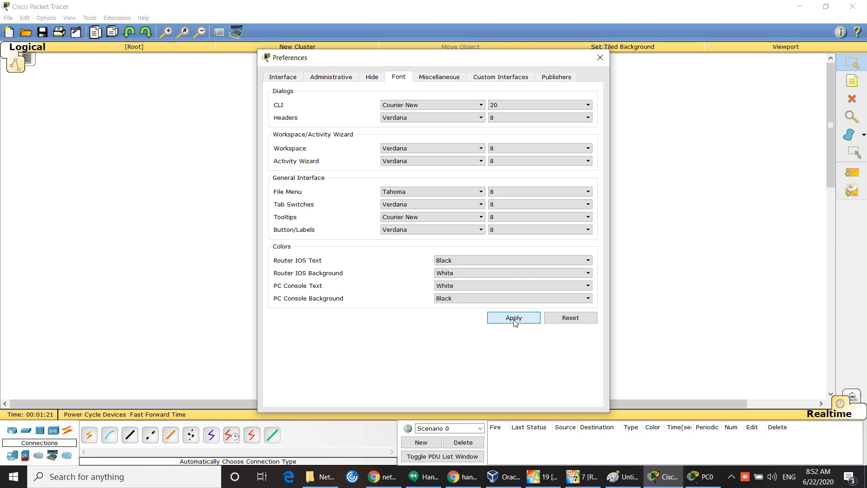
left_click(600, 57)
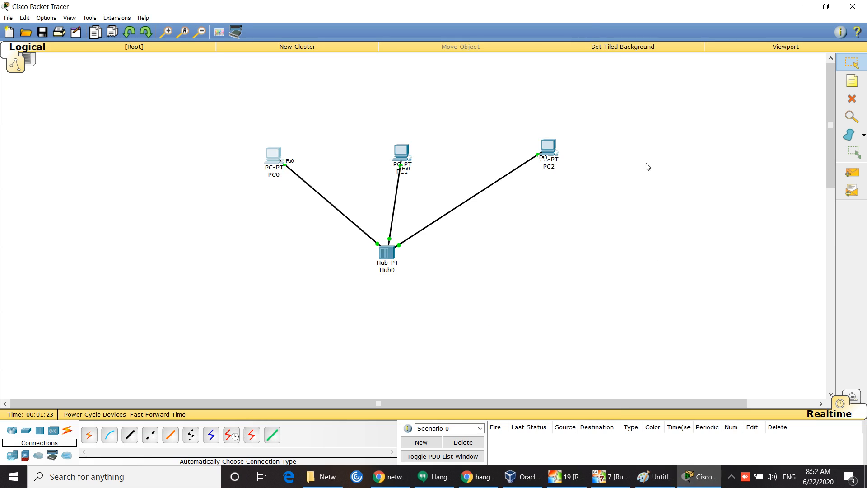
Step: Set PC0's IP Configuration to 200.100.50.25 with mask 255.255.255.0 and close its window
left_click(278, 154)
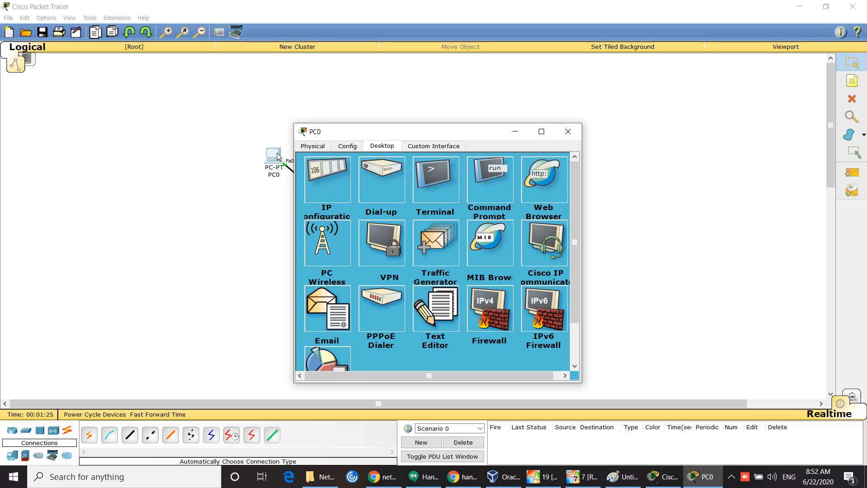
left_click(540, 132)
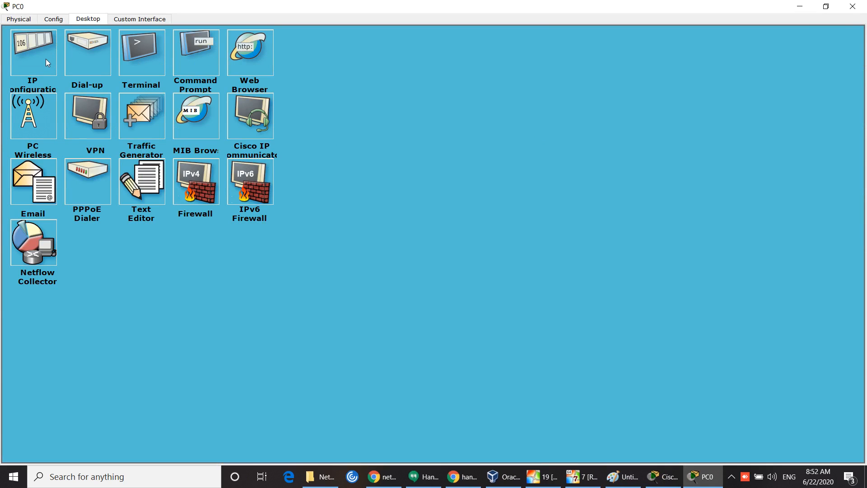
left_click(45, 59)
left_click(251, 72)
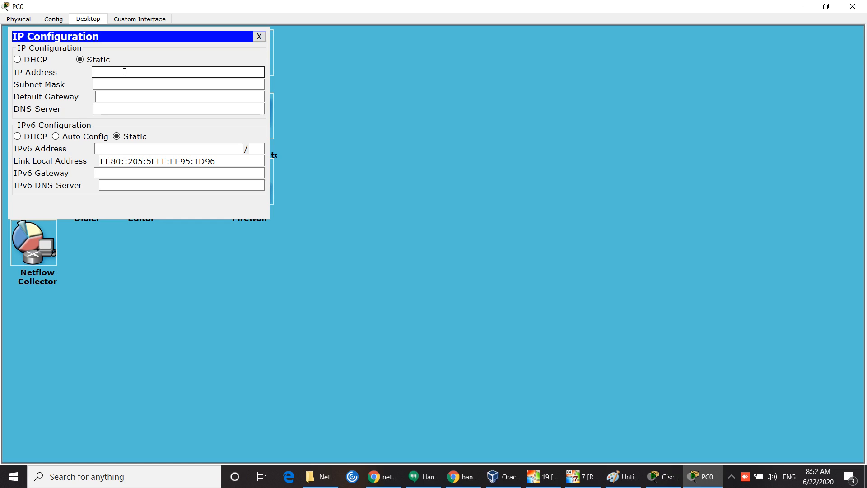
type("200.100.50.25")
left_click(155, 84)
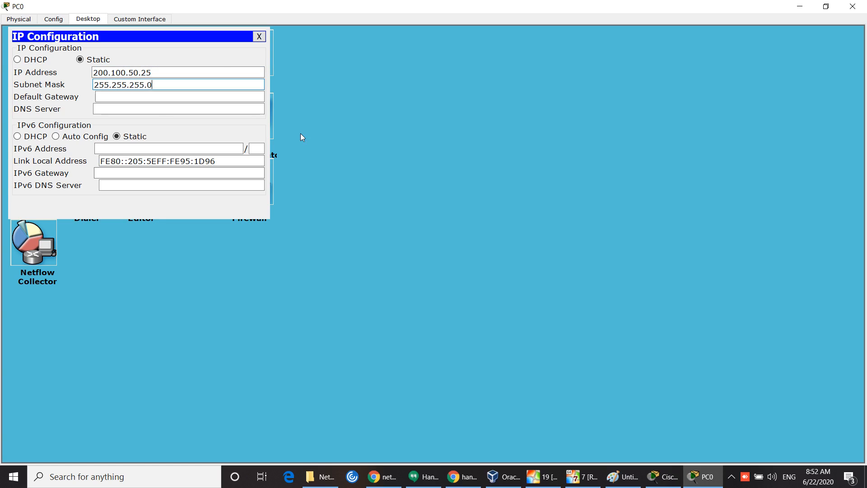
left_click(259, 36)
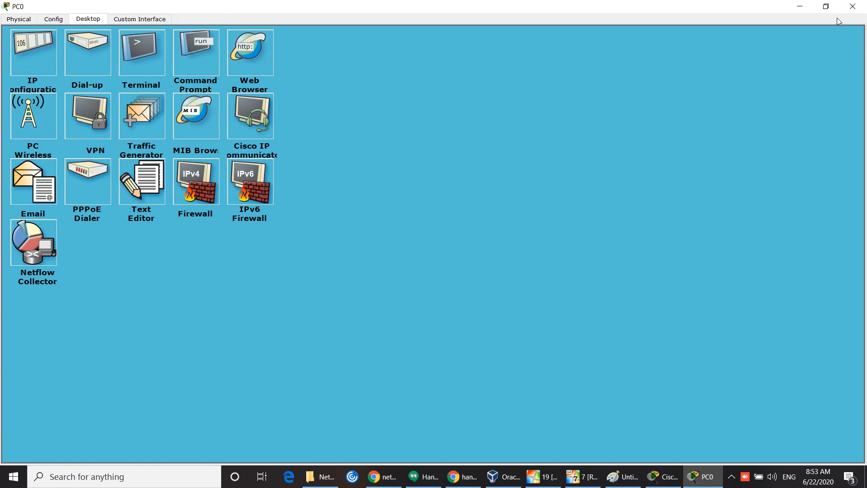
left_click(853, 6)
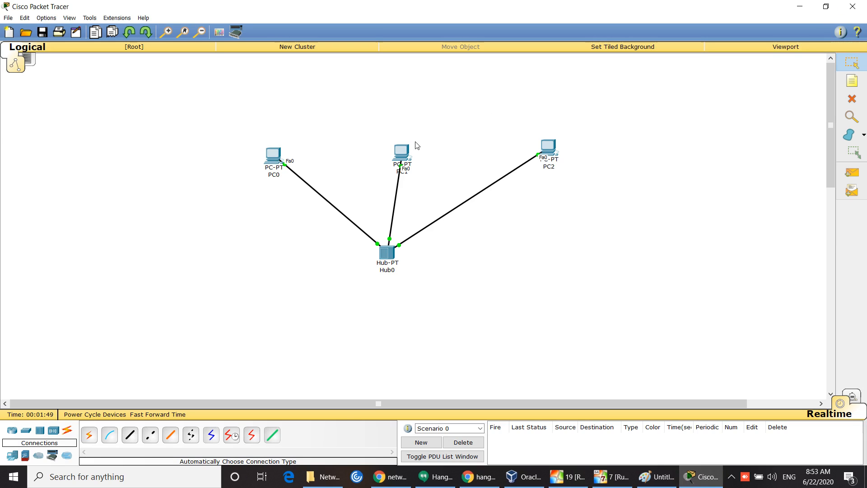
Step: Set PC1's IP Configuration to 200.100.50.50 with mask 255.255.255.0 and close its window
left_click(402, 152)
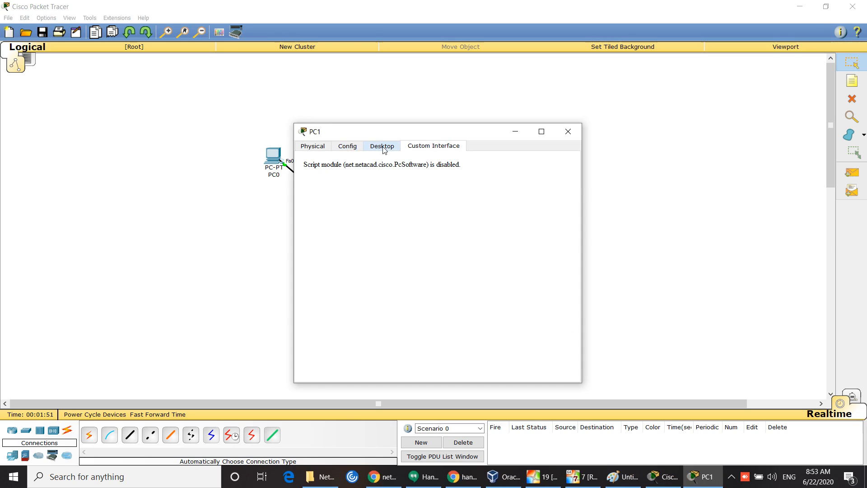
left_click(383, 147)
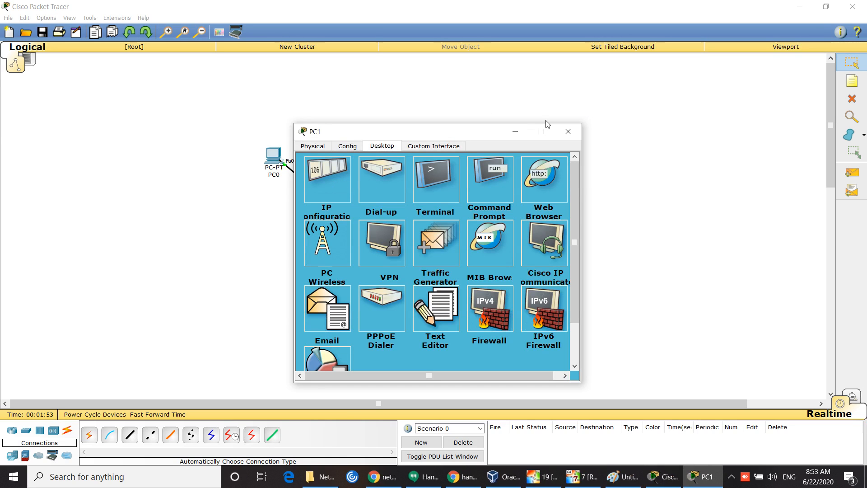
left_click(545, 131)
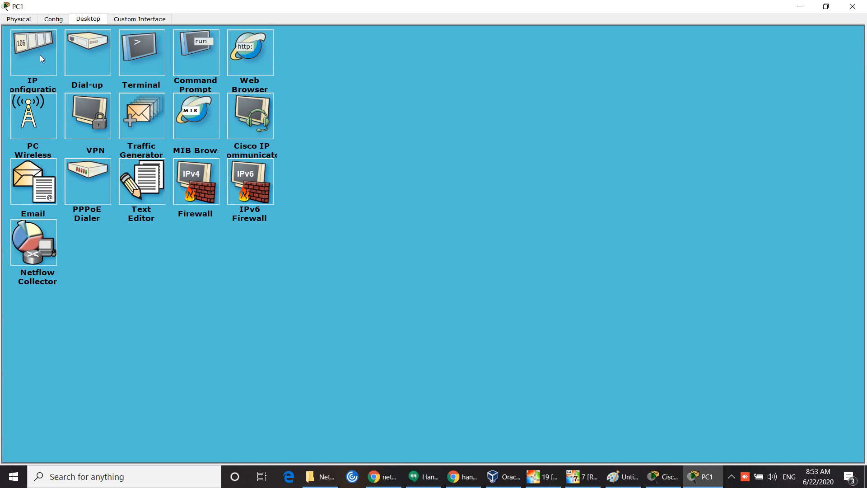
left_click(39, 55)
left_click(101, 75)
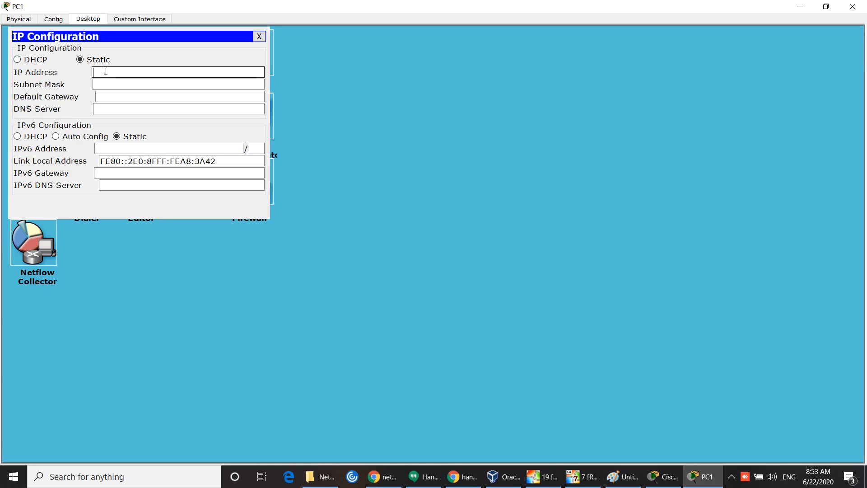
type("200.100.50.50")
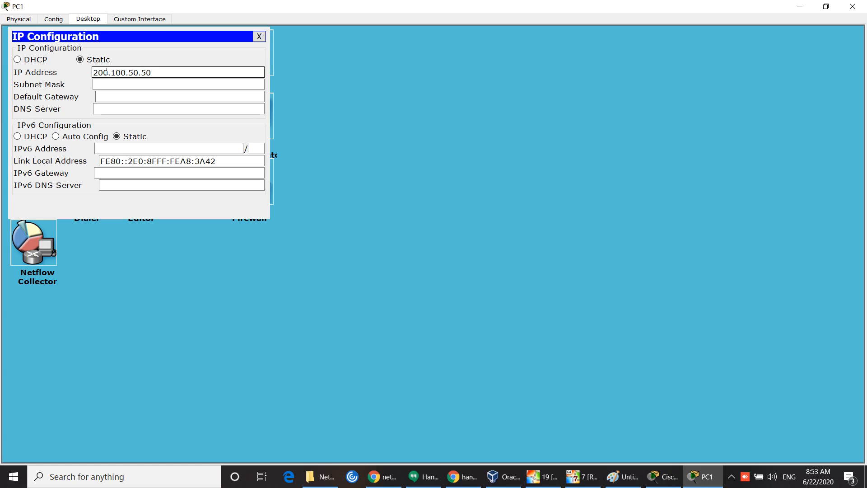
left_click(131, 84)
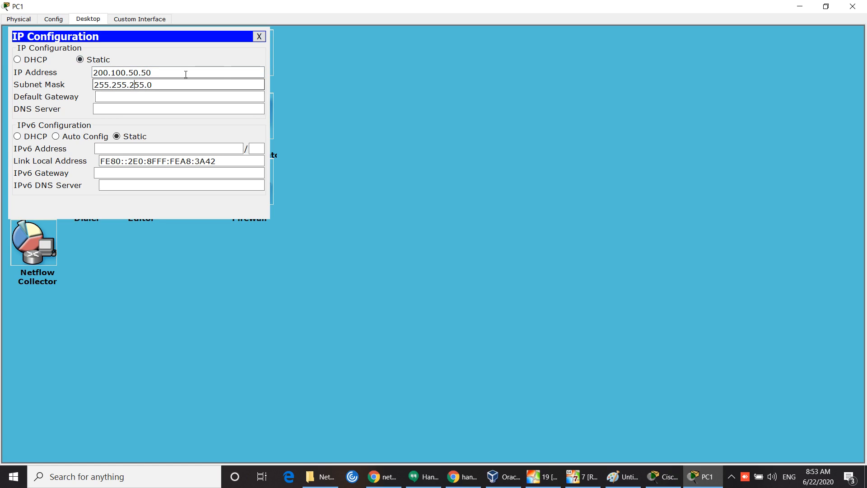
left_click(259, 36)
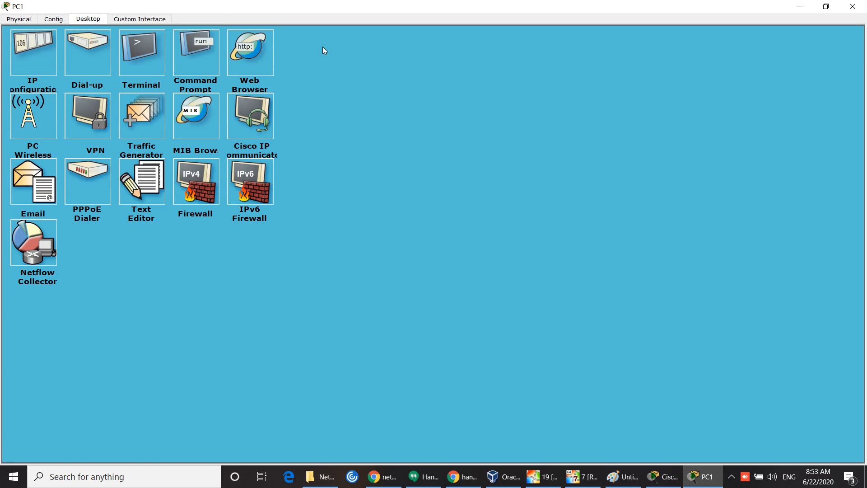
left_click(843, 10)
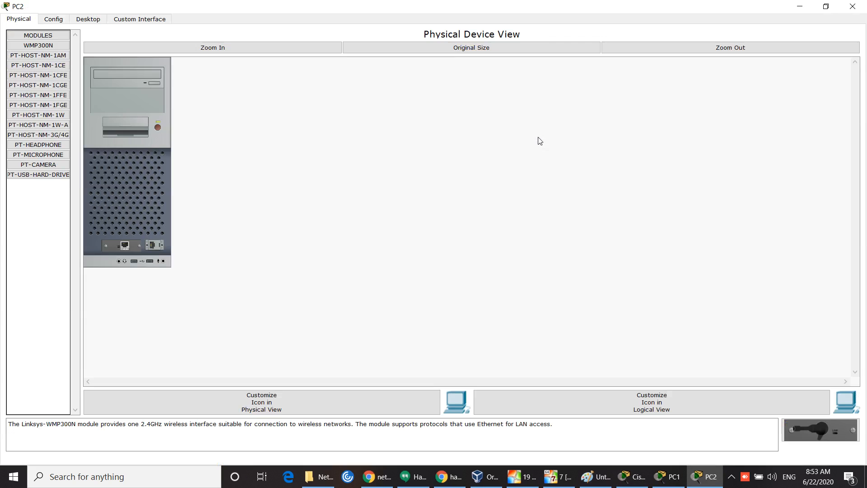
Step: Try giving PC2 the address 200.100.50.25, which is rejected as already in use
left_click(541, 131)
left_click(219, 50)
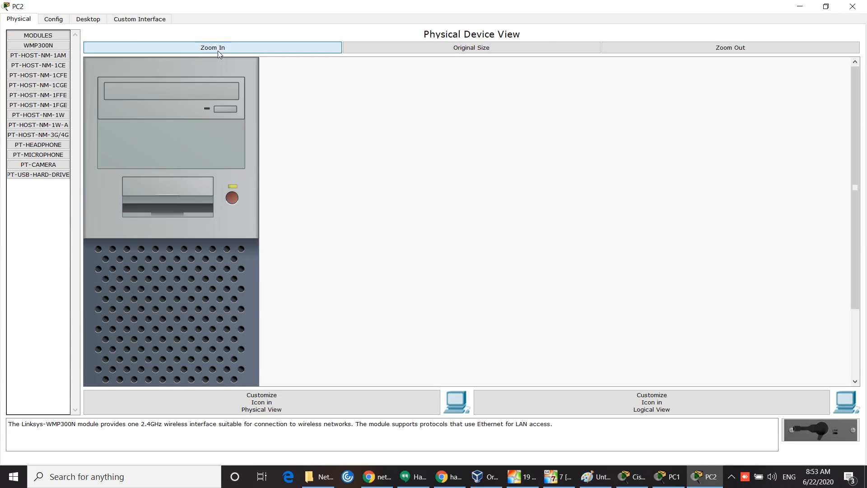
left_click(88, 19)
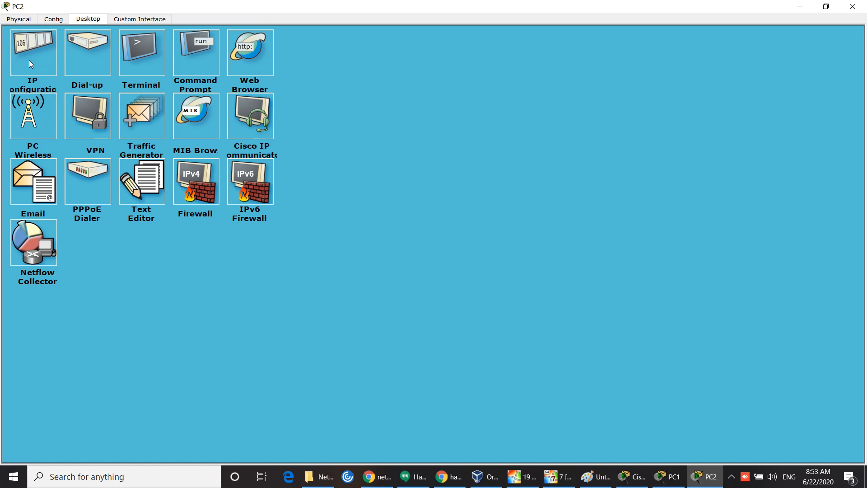
left_click(28, 61)
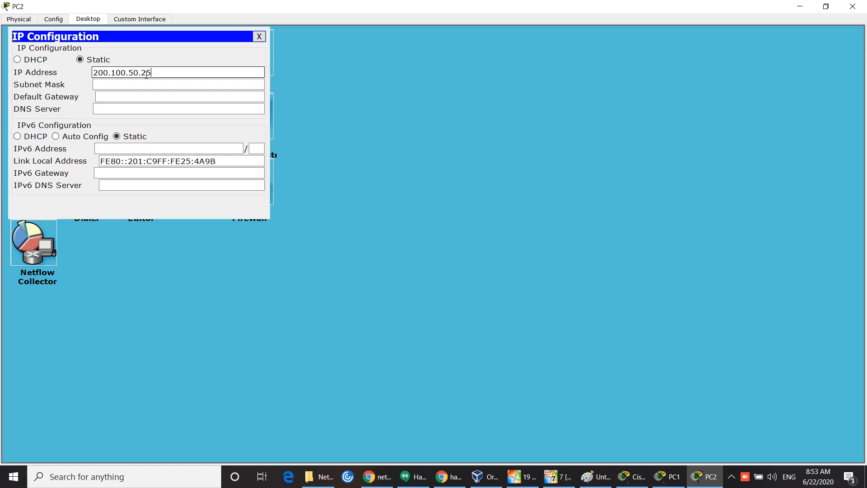
type("200.100.50.25")
left_click(159, 84)
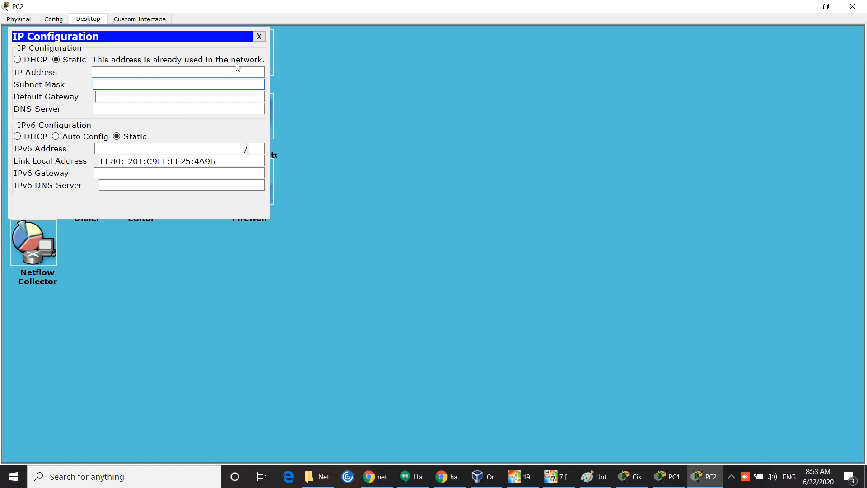
Step: Enter 200.100.50.100 with mask 255.255.255.0 on PC2, then bring up its Command Prompt
left_click(121, 72)
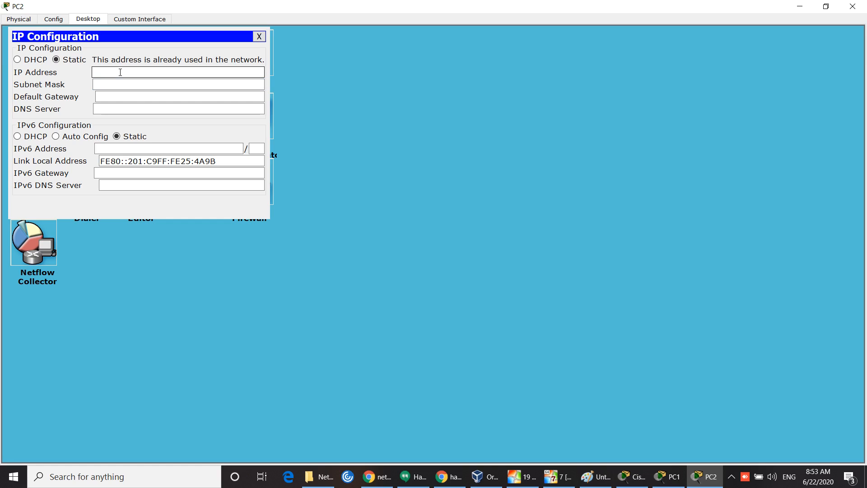
type("200.100.50.100")
left_click(120, 85)
left_click(259, 36)
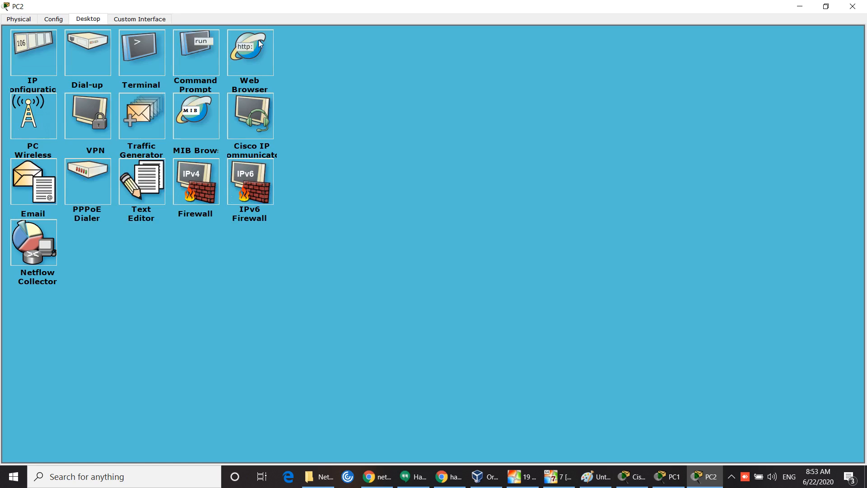
left_click(194, 69)
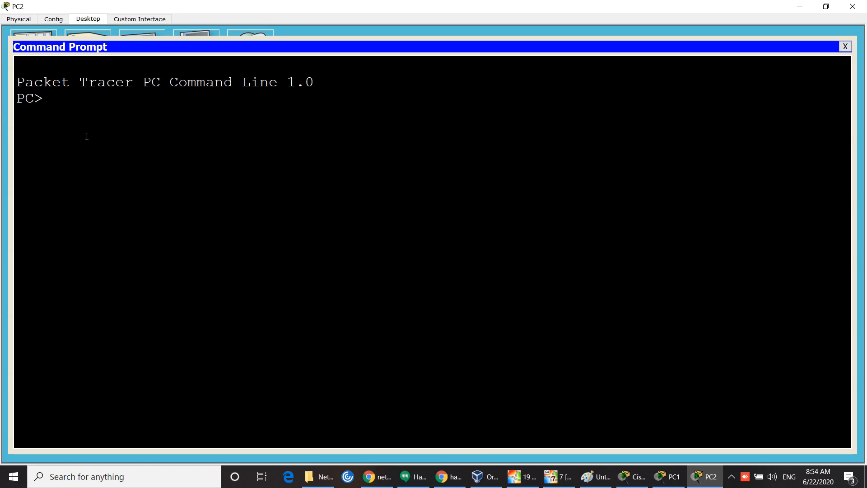
Step: Run ipconfig on PC2, then recheck its IP configuration
type("ipconfi")
key("Return")
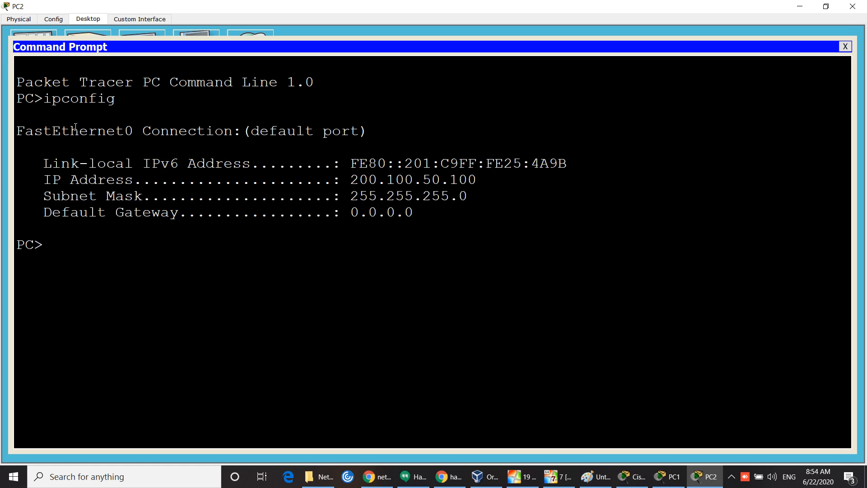
left_click(846, 47)
left_click(32, 59)
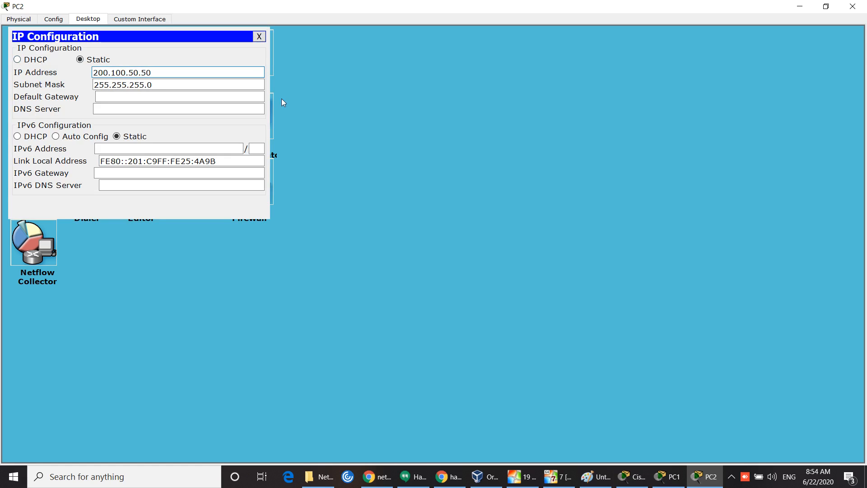
left_click(260, 37)
left_click(260, 37)
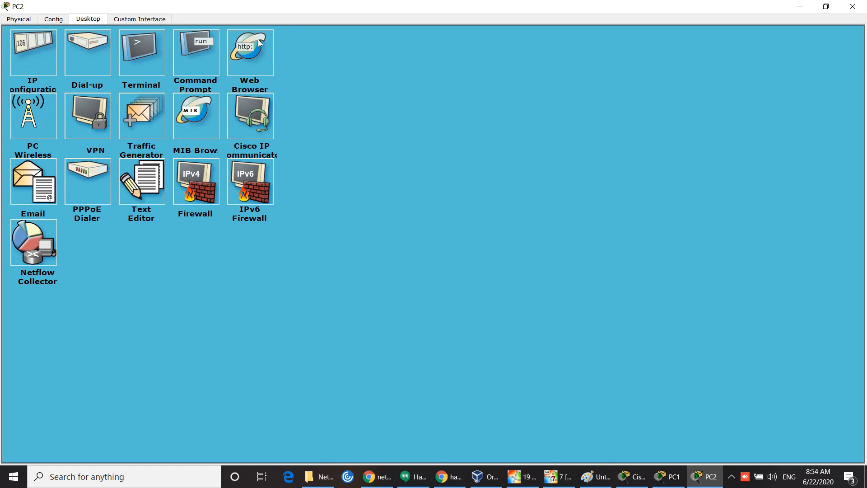
Step: Try the address 200.100.50.50 on PC2, which is rejected as in use, then minimise PC2
left_click(27, 61)
left_click(110, 76)
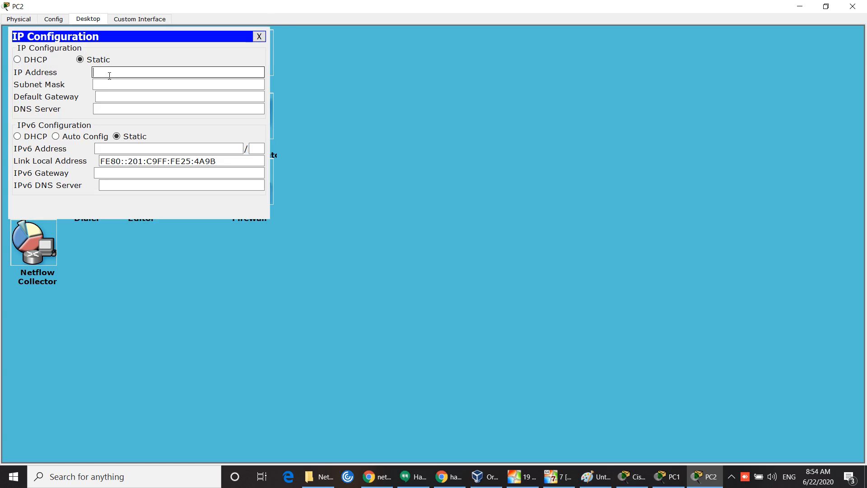
type("200.100.50.50")
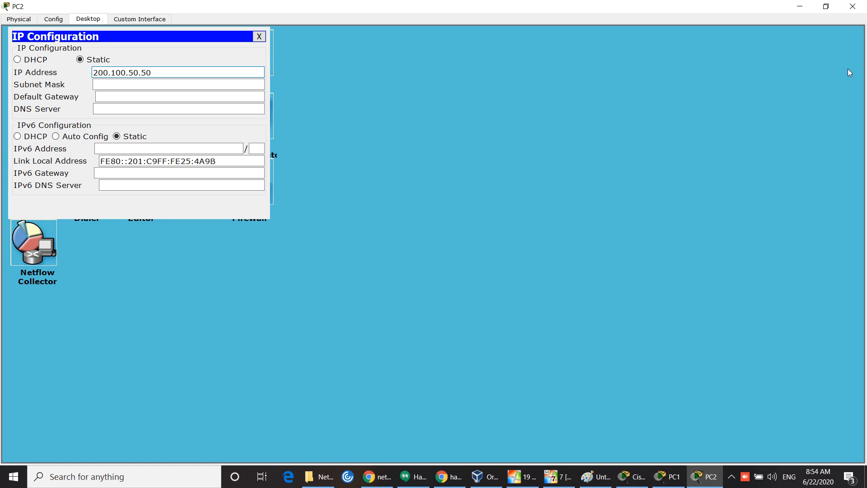
left_click(240, 84)
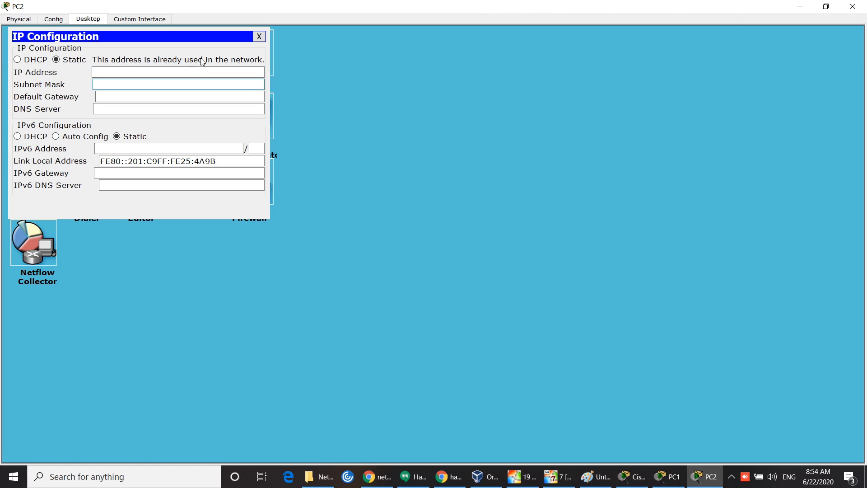
left_click(259, 36)
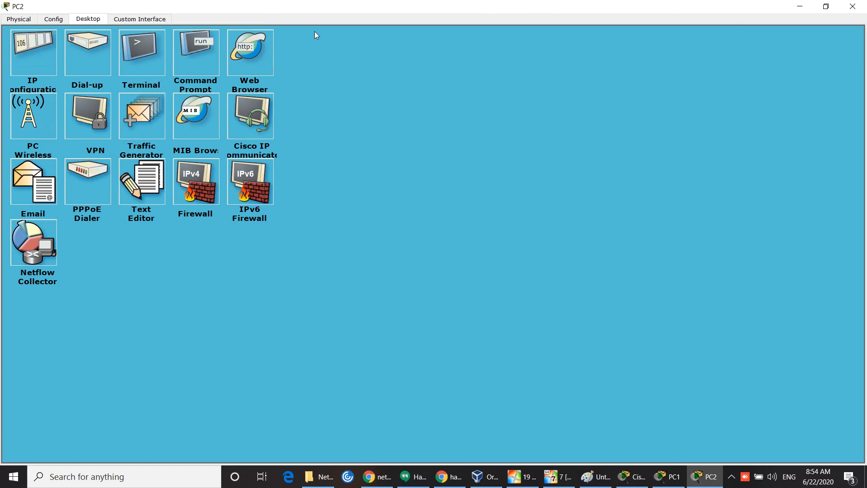
left_click(800, 6)
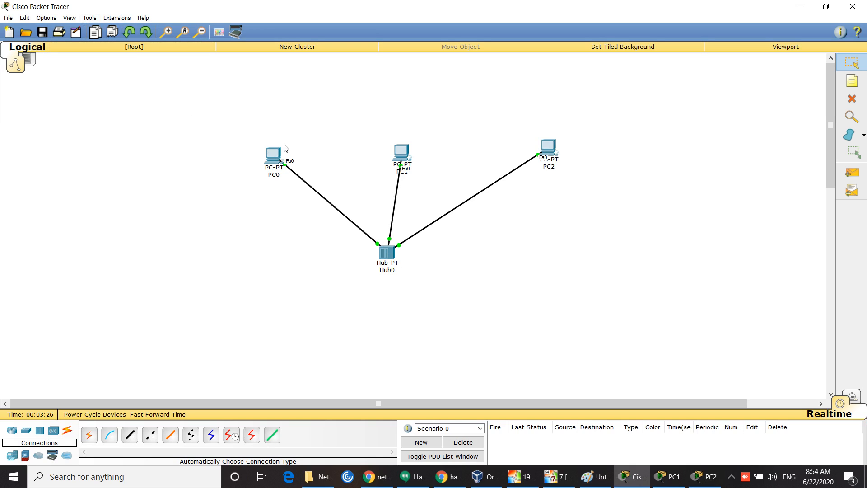
Step: Minimise Packet Tracer and switch to the Paint drawing of the IIS diagram
left_click_drag(284, 135, 260, 202)
left_click(800, 8)
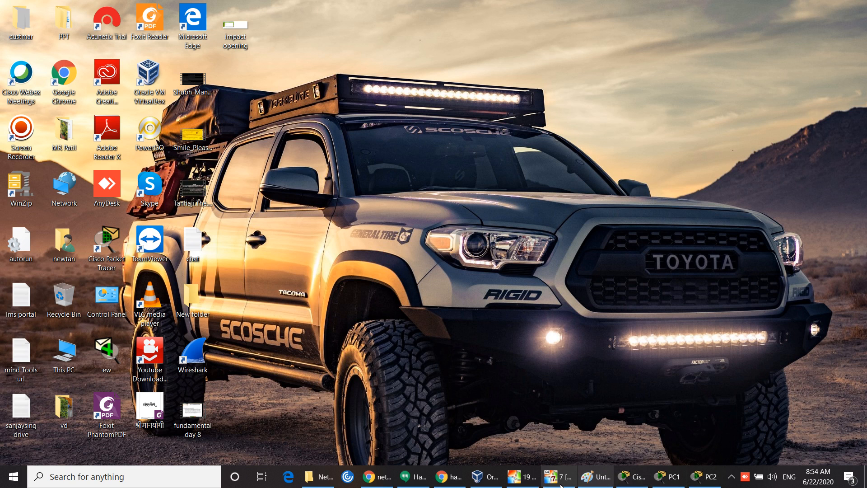
left_click(596, 477)
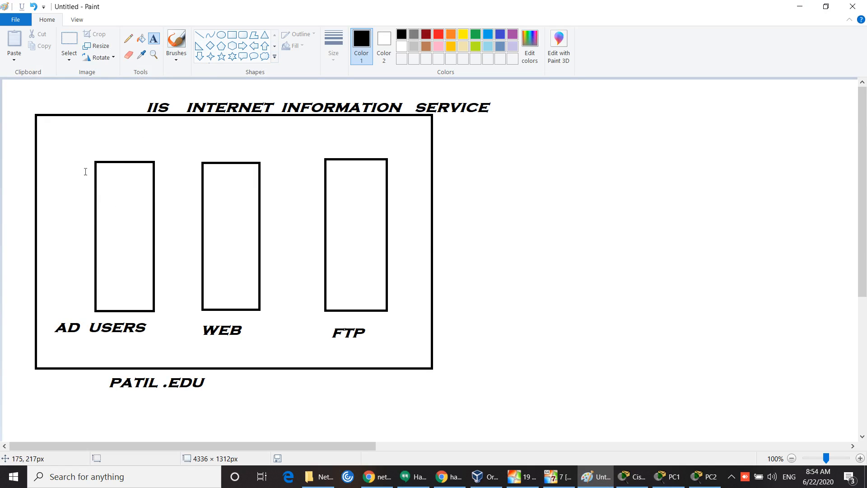
Step: Add the text FOREST PUBLIC at the top left of the big rectangle, above AD USERS
left_click(73, 131)
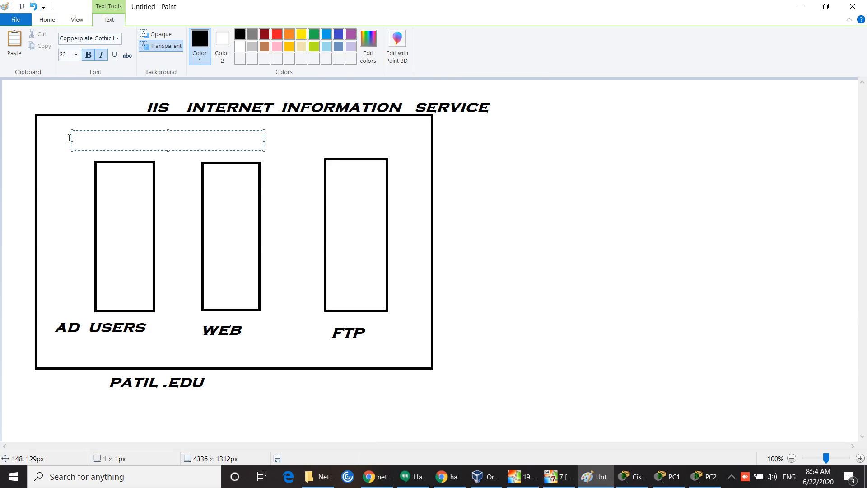
type("FOREST  PUBLIC")
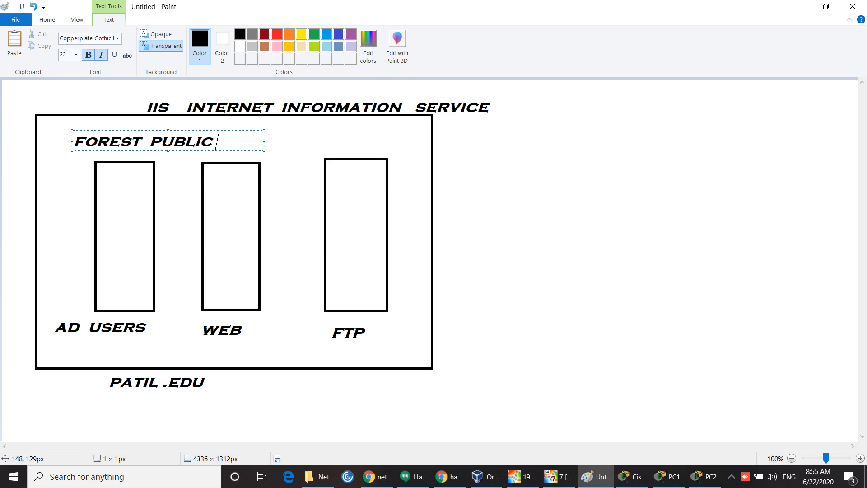
left_click(166, 298)
left_click_drag(184, 251, 416, 270)
left_click(275, 213)
left_click_drag(65, 135, 231, 156)
Step: Select the basic brush for freehand drawing
left_click(37, 18)
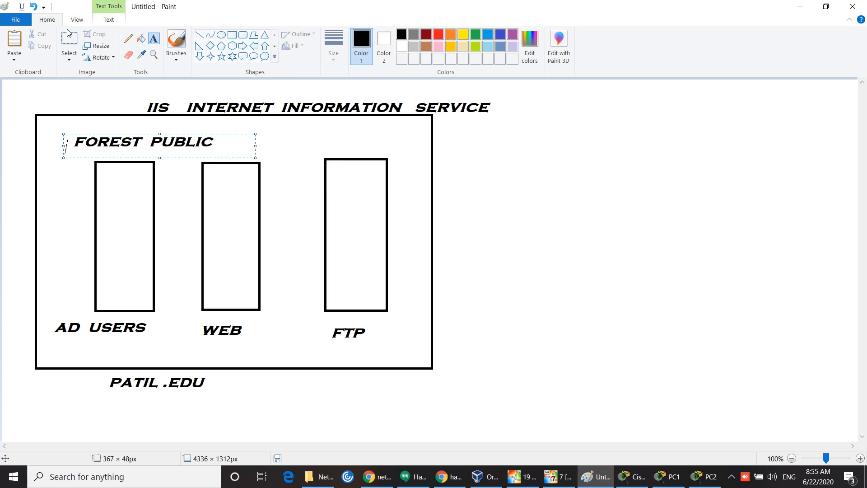
left_click(177, 58)
left_click(180, 81)
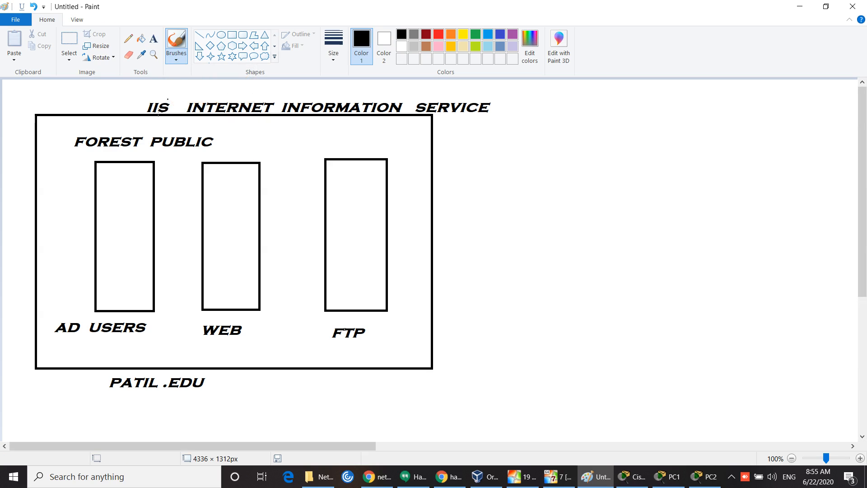
Step: Brush lines from AD USERS to WEB and FTP, circle AD USERS and the whole diagram, then minimise Paint
mouse_move(148, 242)
left_mouse_down()
mouse_move(164, 202)
mouse_move(252, 131)
mouse_move(301, 161)
mouse_move(372, 225)
left_mouse_up()
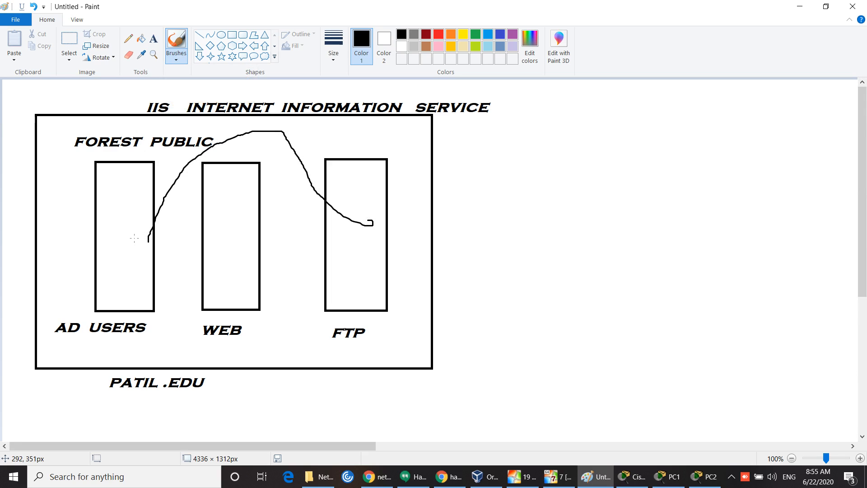
left_click_drag(139, 239, 227, 269)
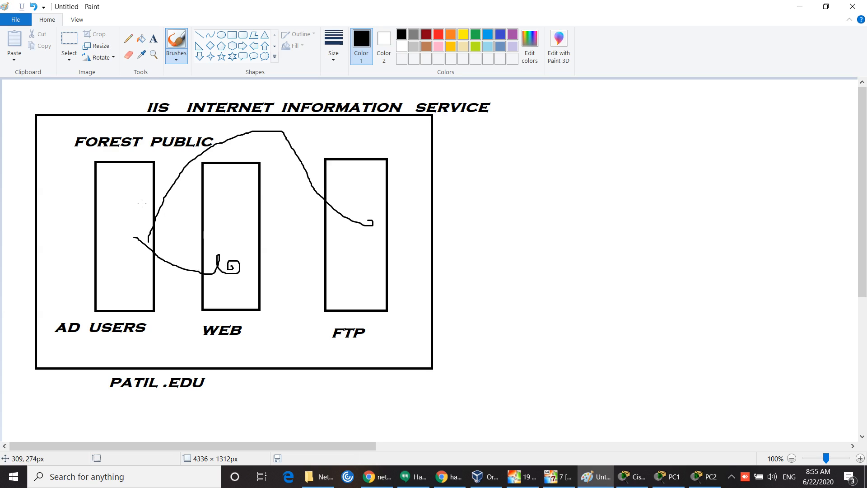
mouse_move(161, 235)
left_mouse_down()
mouse_move(159, 171)
mouse_move(125, 144)
mouse_move(97, 162)
mouse_move(103, 299)
mouse_move(169, 242)
left_mouse_up()
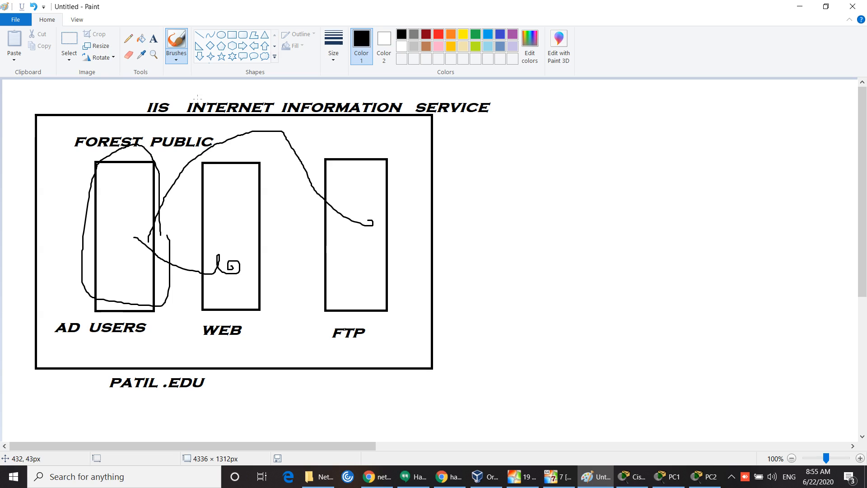
left_click(176, 58)
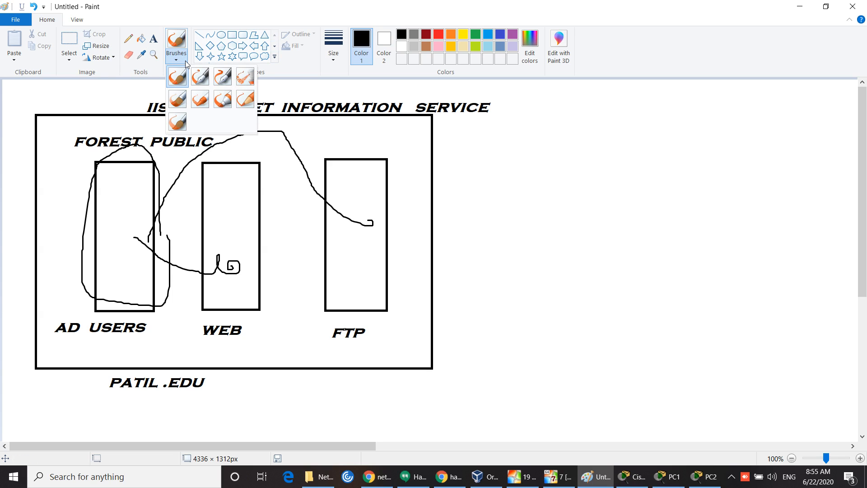
left_click(184, 72)
mouse_move(99, 149)
left_mouse_down()
mouse_move(60, 198)
mouse_move(220, 399)
mouse_move(457, 136)
mouse_move(107, 148)
left_mouse_up()
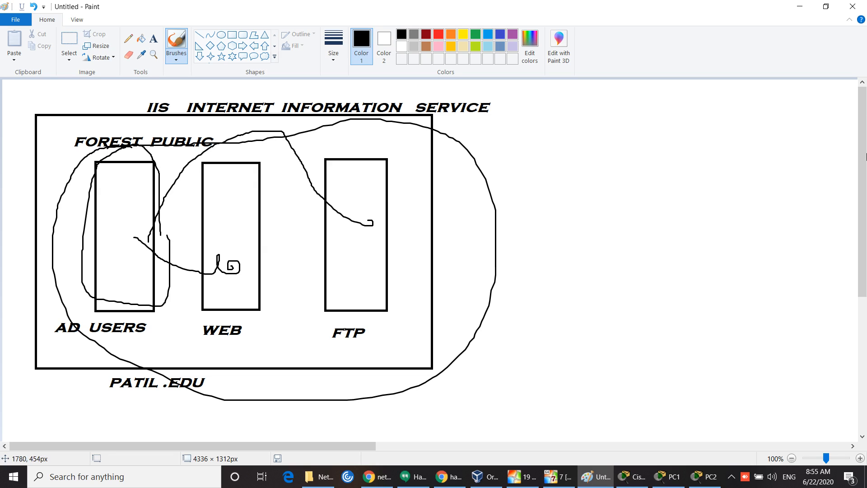
left_click(801, 9)
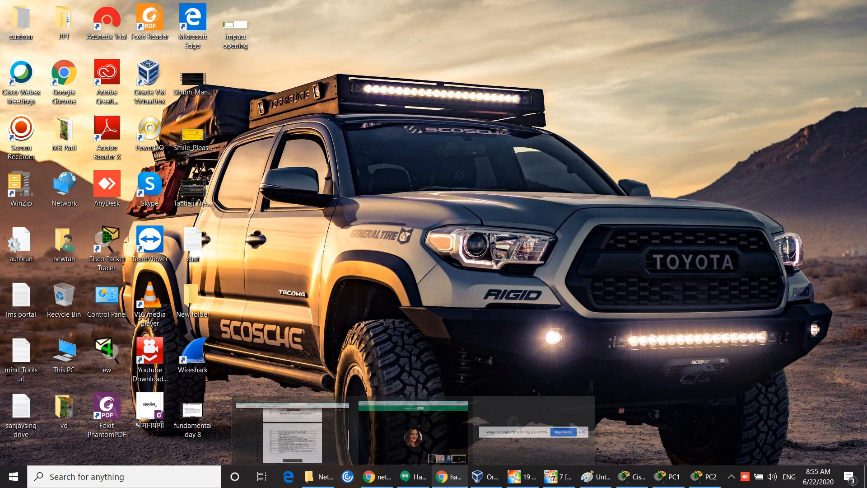
Step: In the Windows 7 VM, load 150.0.0.20 in Internet Explorer, then close all browser tabs
mouse_move(553, 483)
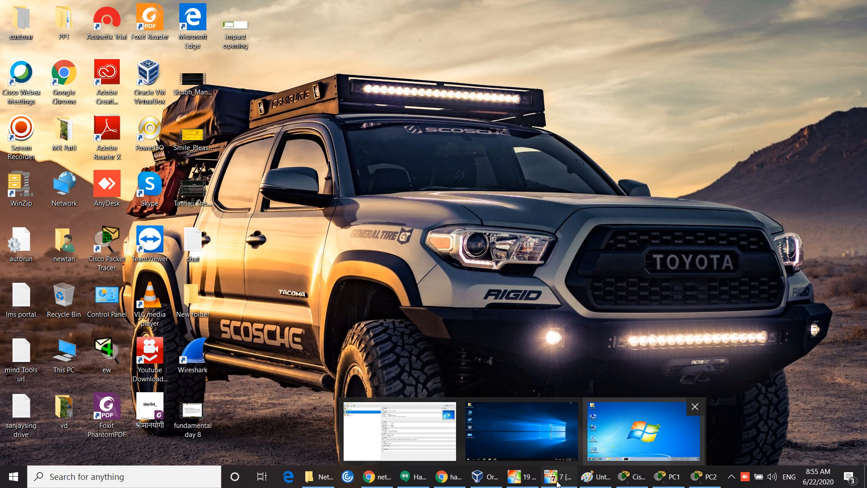
left_click(644, 429)
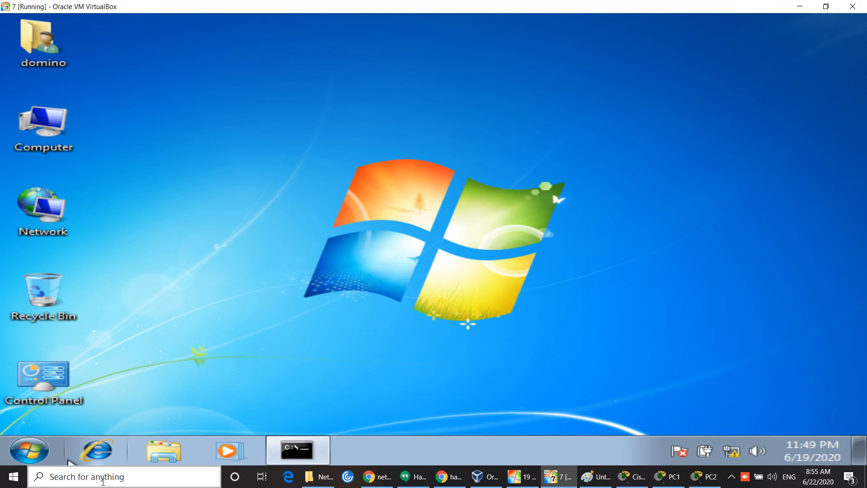
left_click(101, 459)
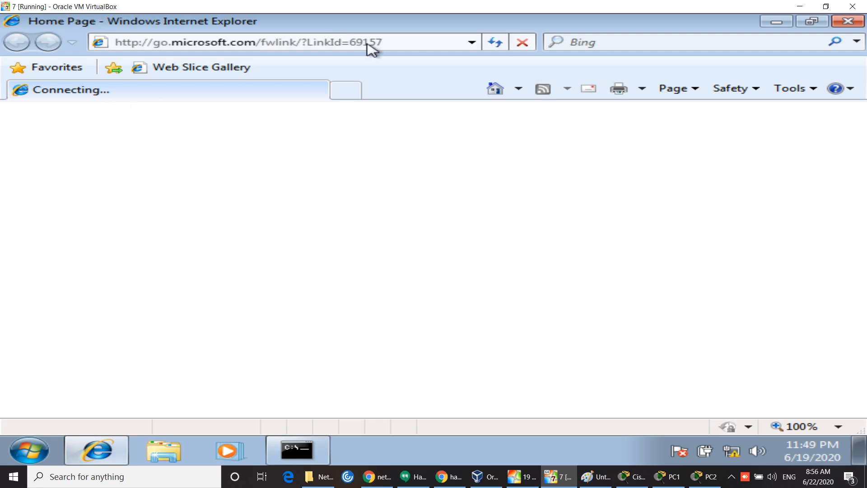
left_click(406, 40)
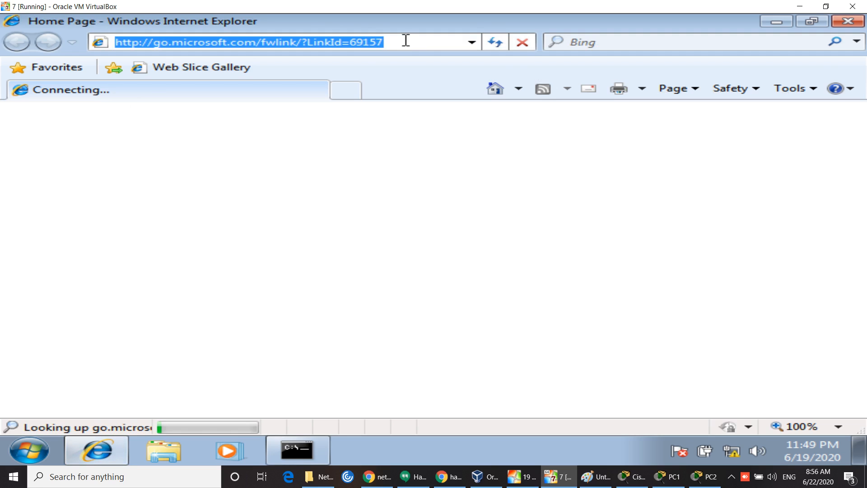
type("15")
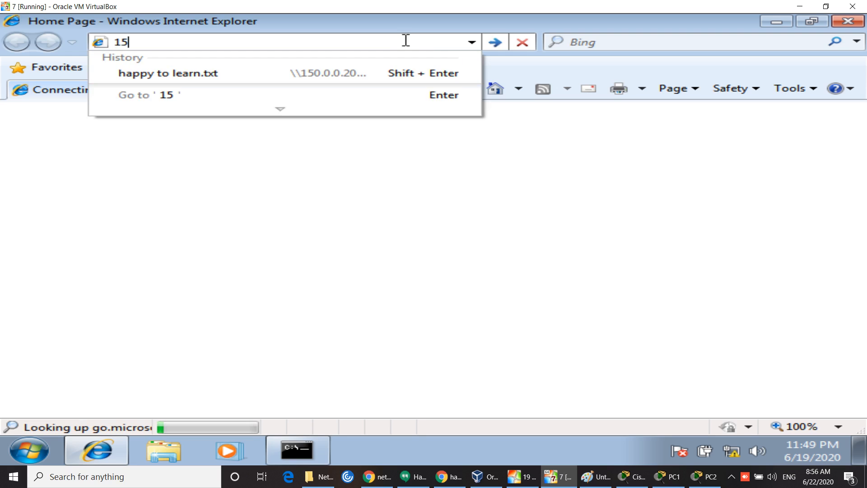
type("0.0.0.20")
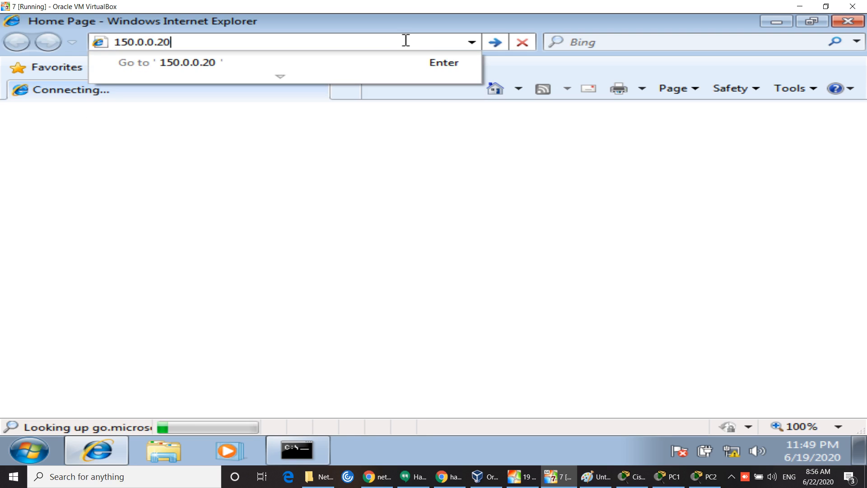
key("Return")
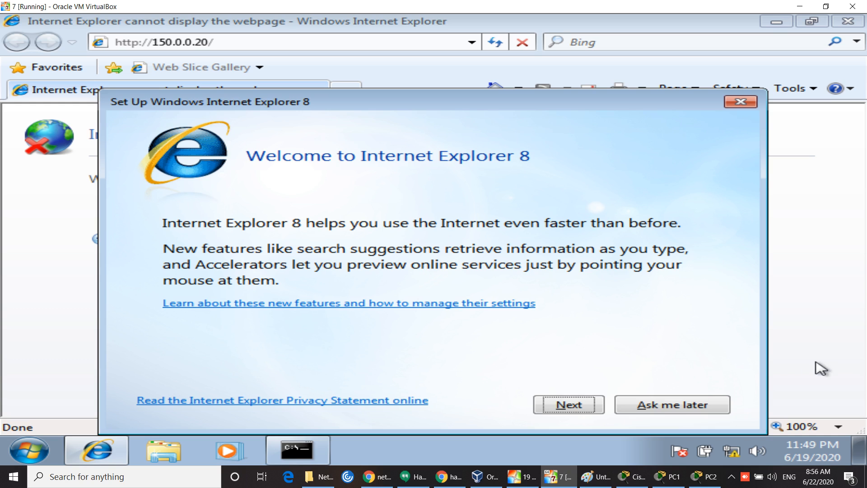
left_click(698, 410)
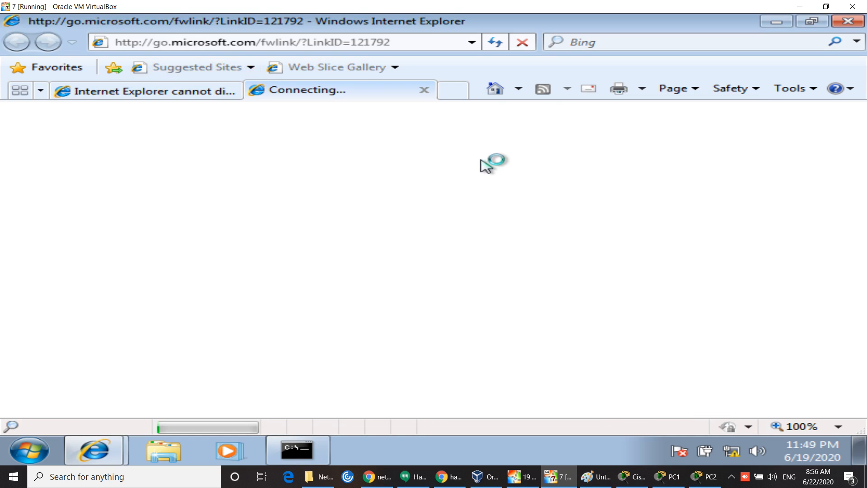
left_click(848, 22)
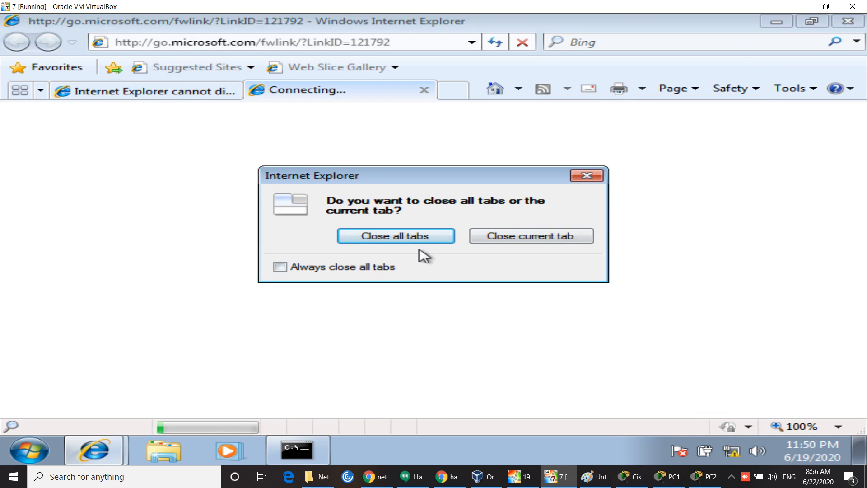
left_click(419, 237)
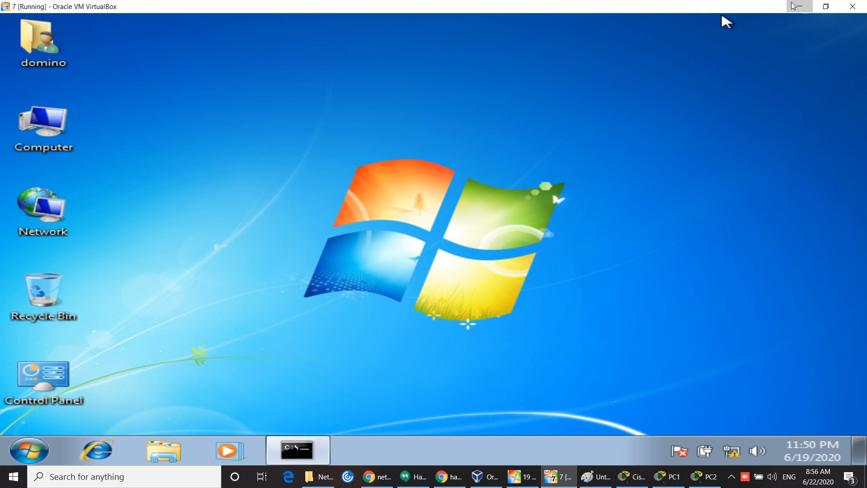
left_click(792, 4)
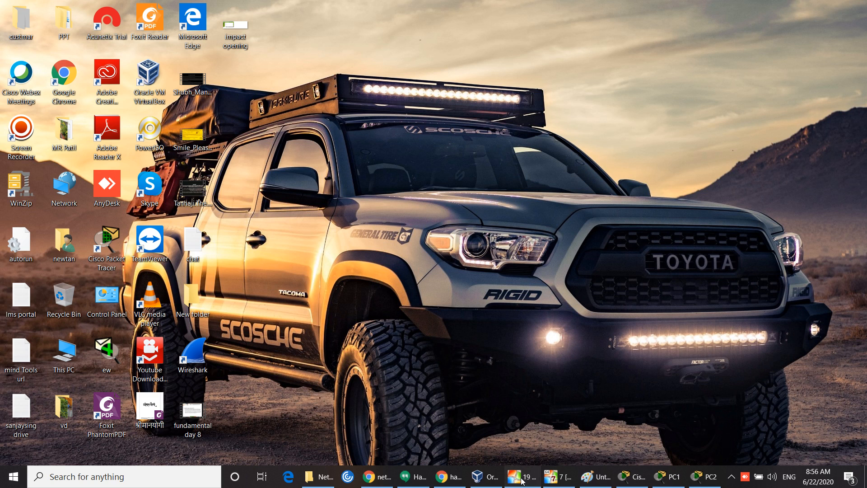
Step: Bring server VM '19' back full screen and refresh its desktop three times
left_click(522, 477)
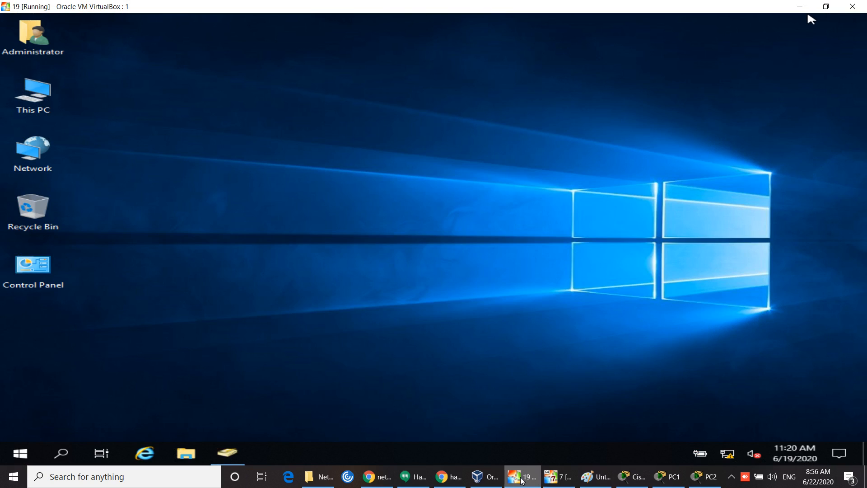
right_click(377, 134)
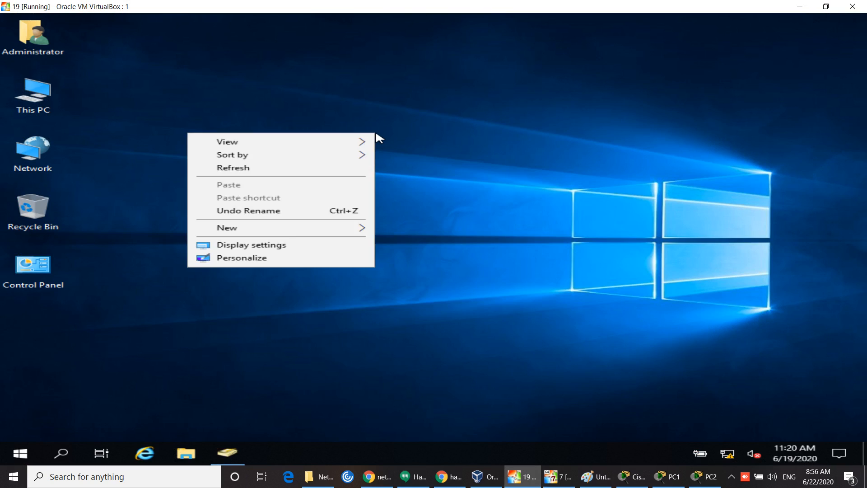
left_click(321, 173)
right_click(317, 162)
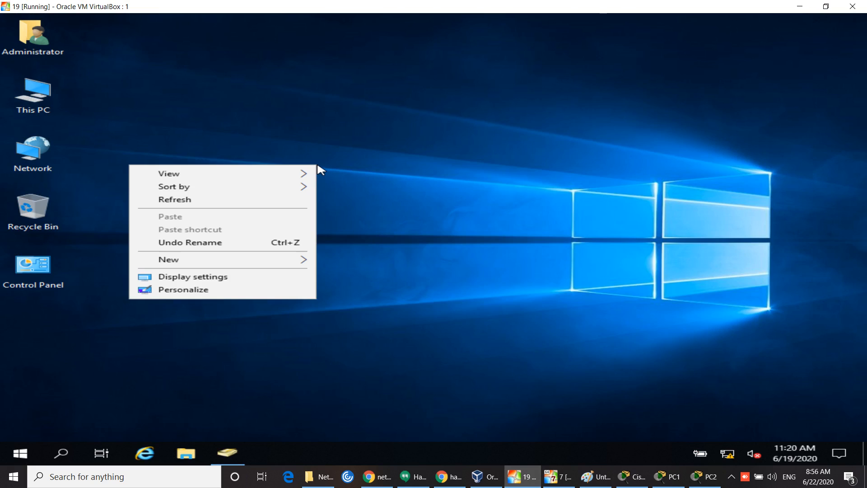
left_click(266, 205)
right_click(264, 199)
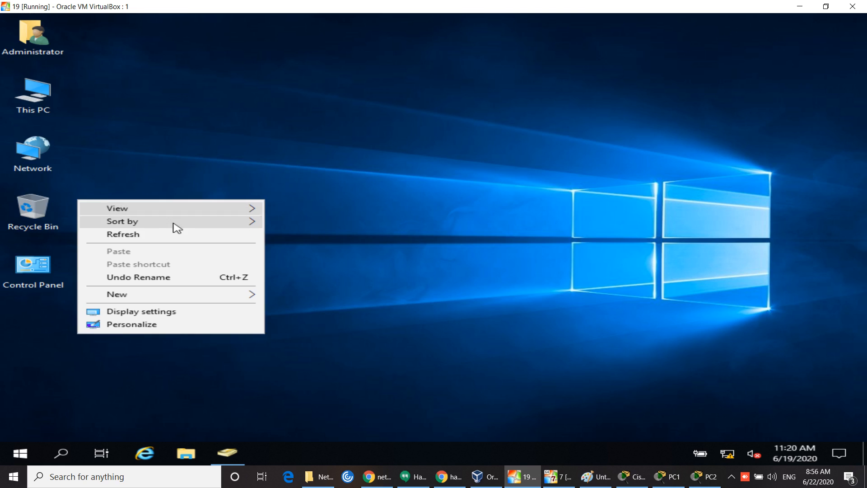
left_click(158, 235)
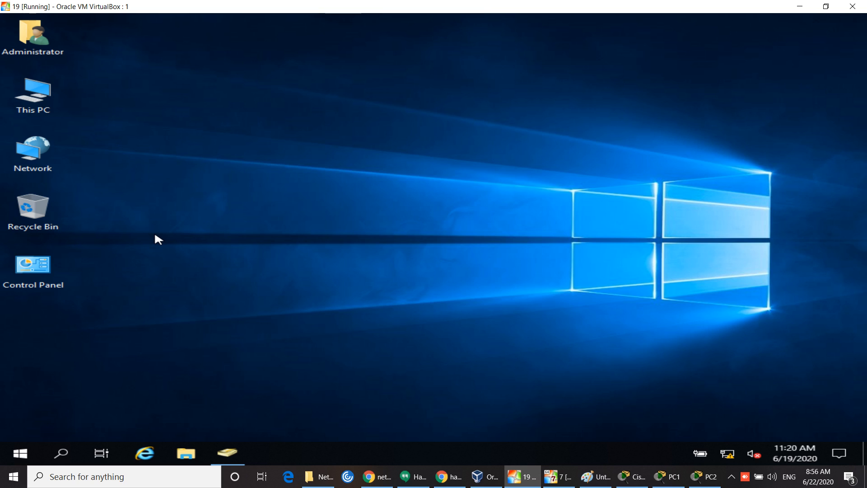
mouse_move(413, 477)
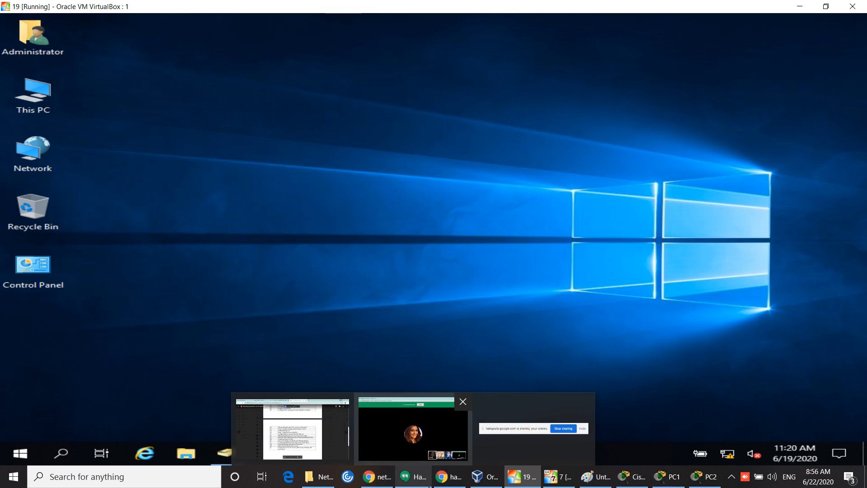
mouse_move(413, 448)
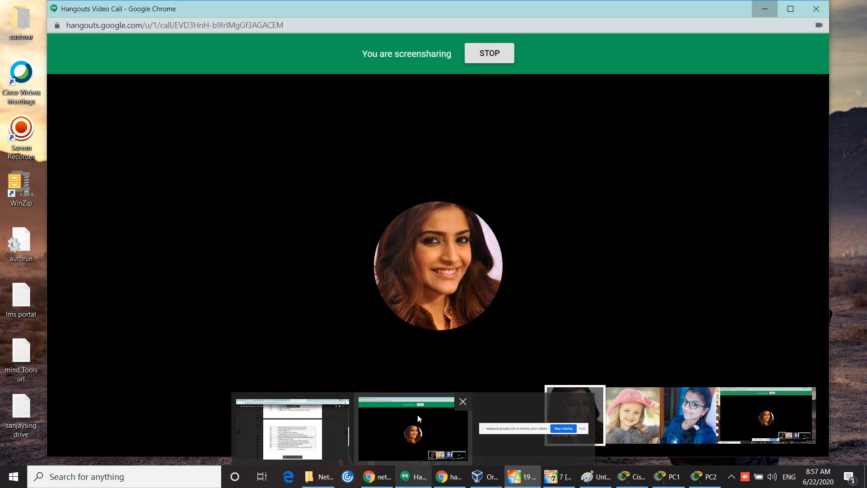
left_click(392, 424)
mouse_move(558, 427)
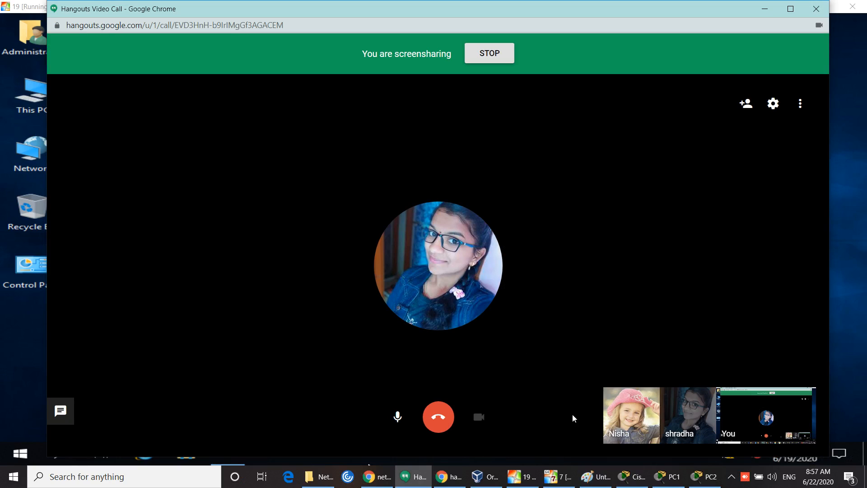
left_click(768, 11)
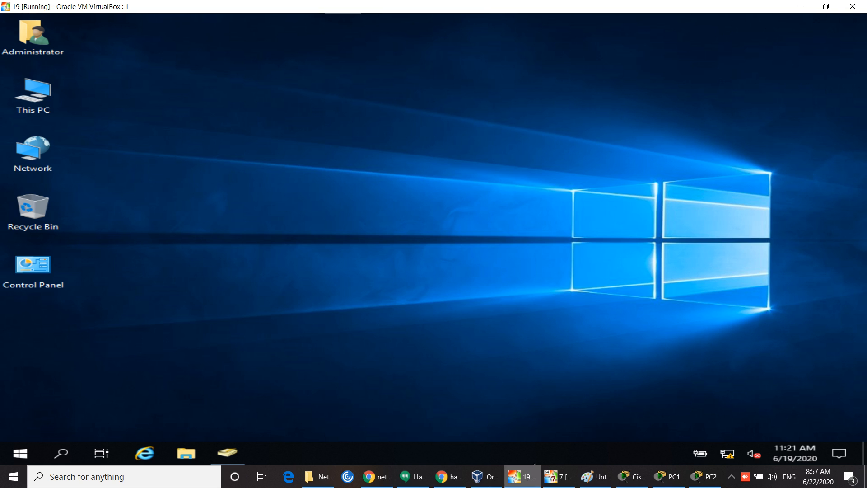
Step: Bring the Chrome Hangouts video call window to the front from the taskbar
mouse_move(491, 484)
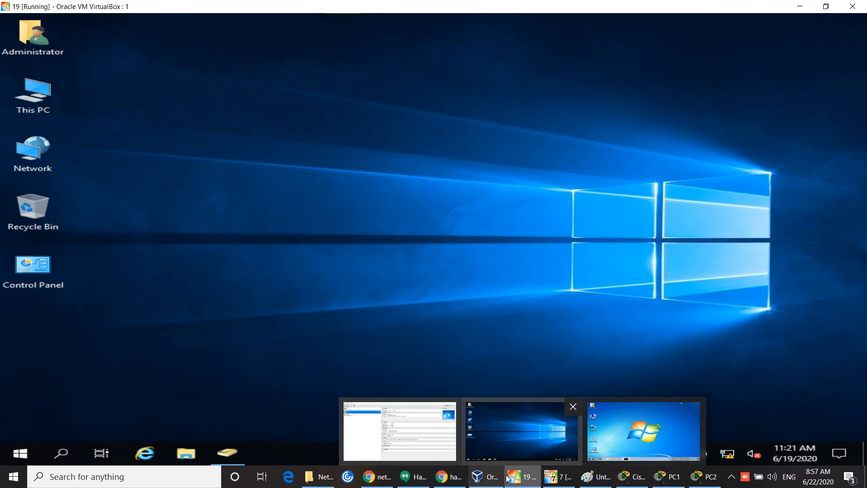
mouse_move(462, 481)
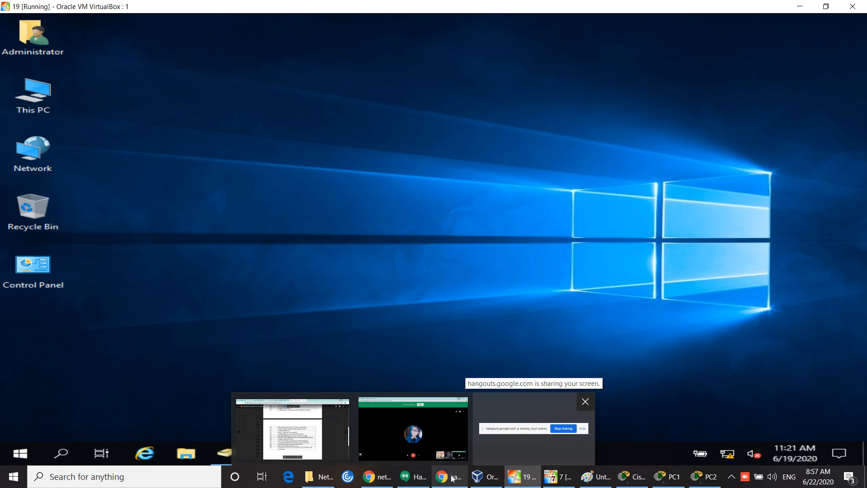
left_click(452, 479)
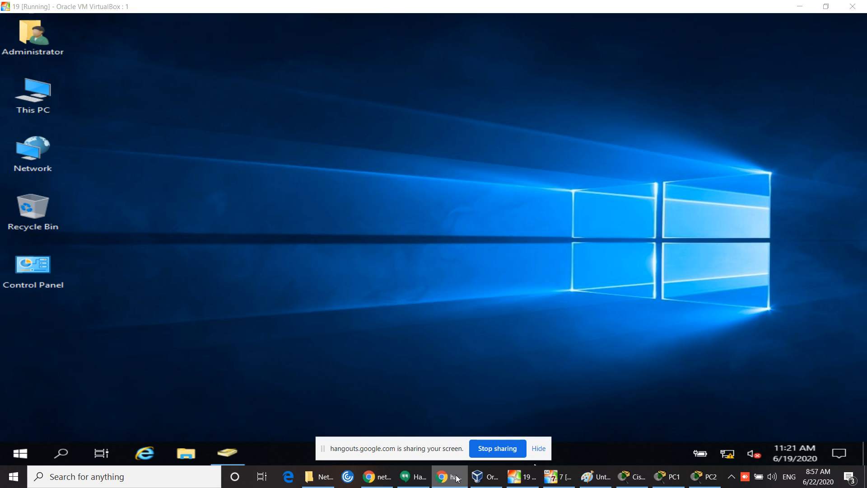
mouse_move(486, 479)
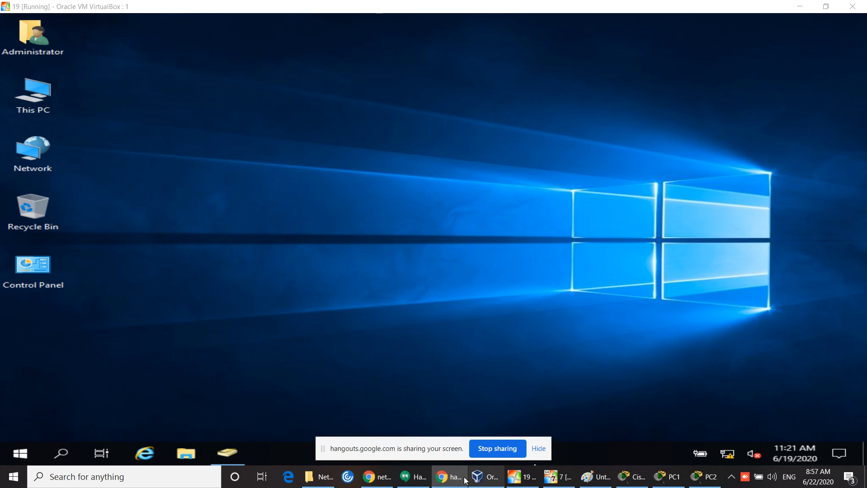
left_click(413, 478)
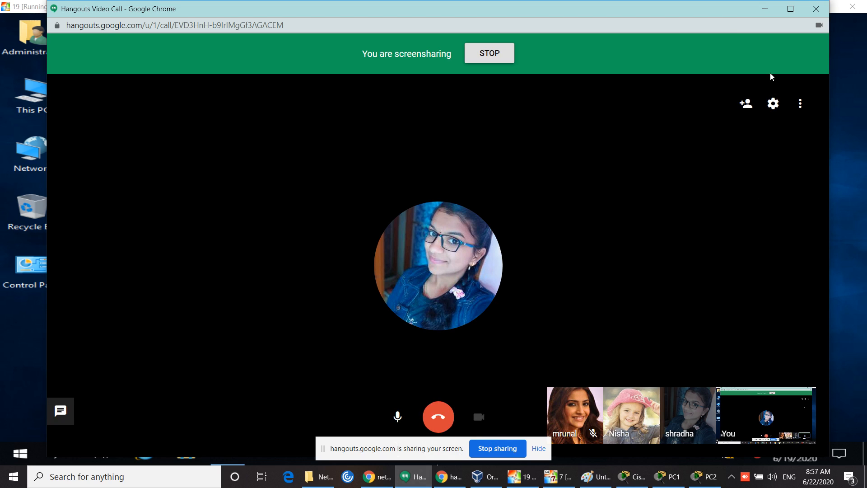
Step: Send 'if any quary ping me' in the Hangouts call chat, expand the messages, then minimize Hangouts
left_click(800, 103)
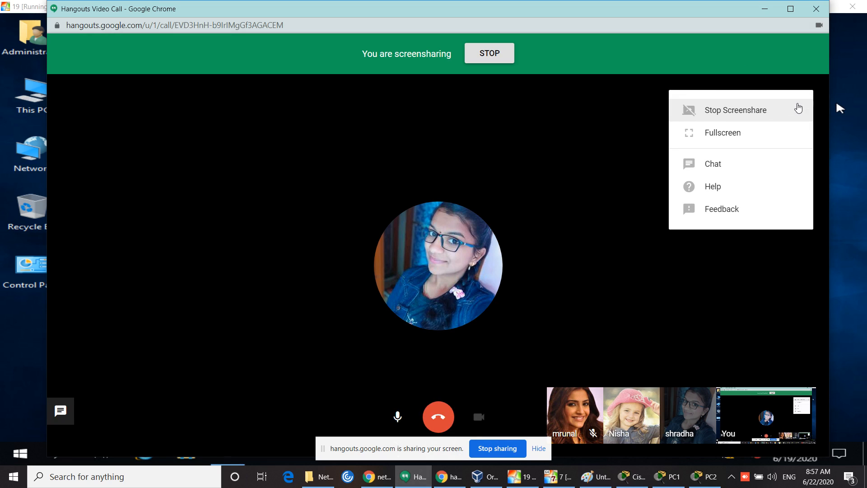
left_click(730, 165)
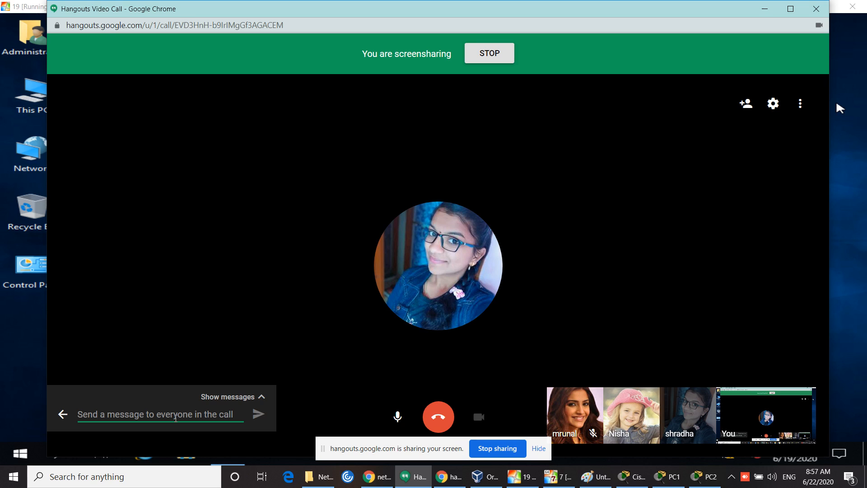
type("if any ")
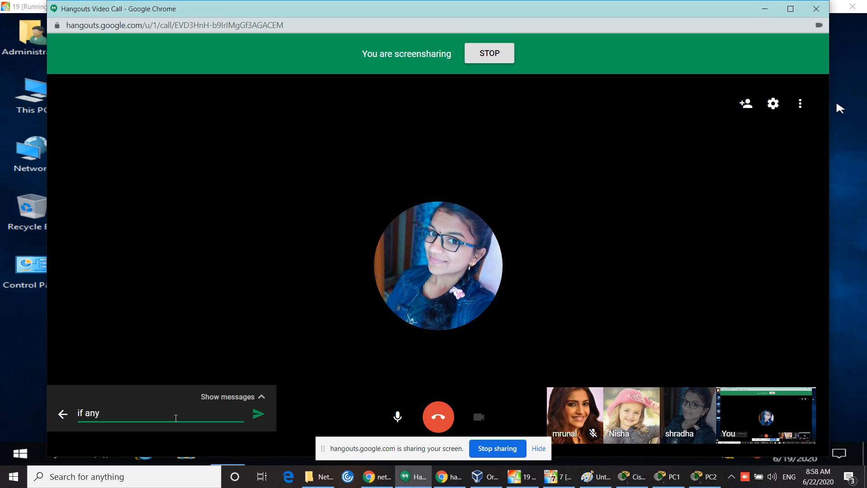
type("quary ping me")
left_click(257, 415)
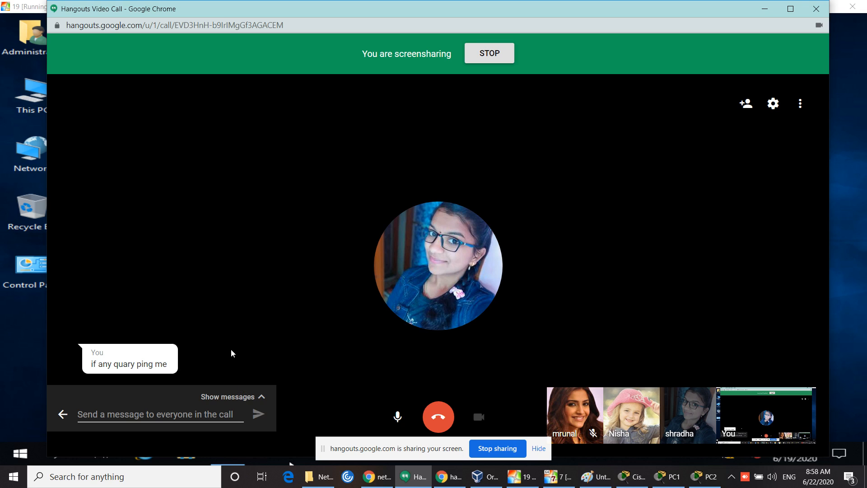
left_click(262, 404)
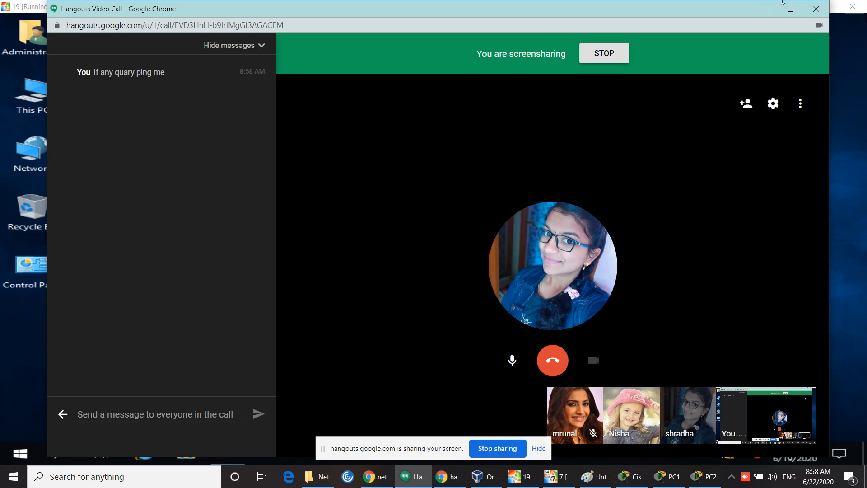
left_click(765, 9)
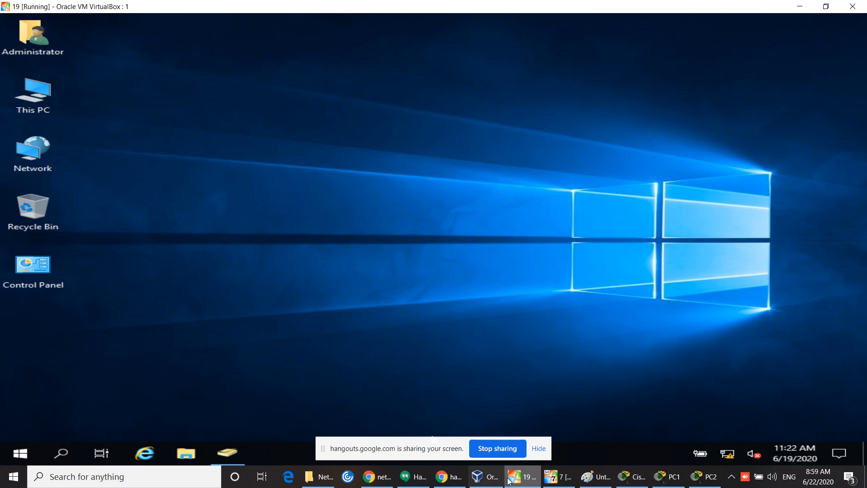
Step: Dismiss the screen-sharing notice, restore the server VM and close Active Directory Users and Computers
left_click(521, 481)
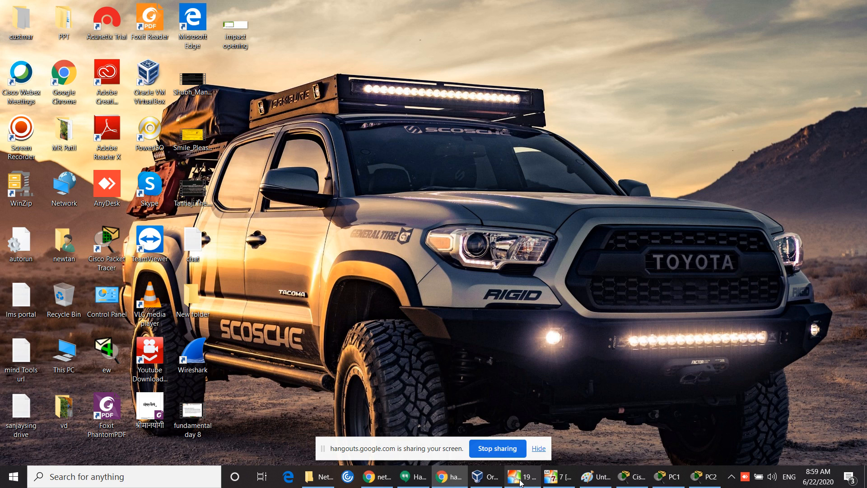
left_click(539, 449)
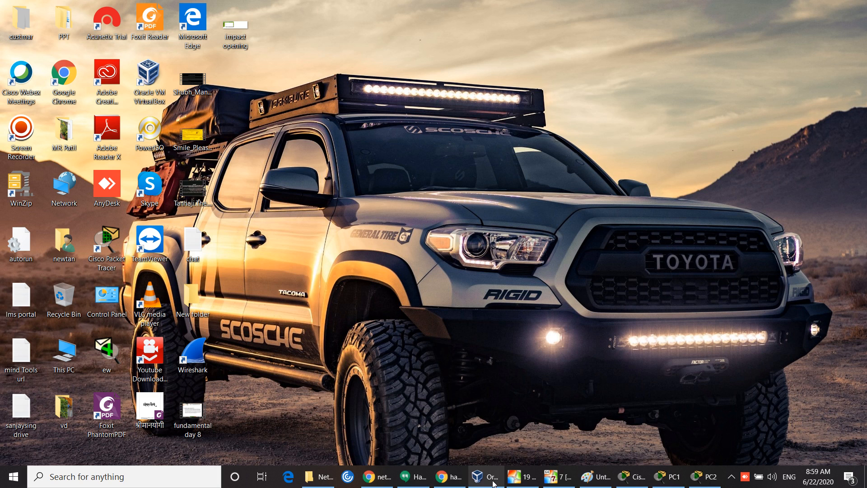
left_click(522, 483)
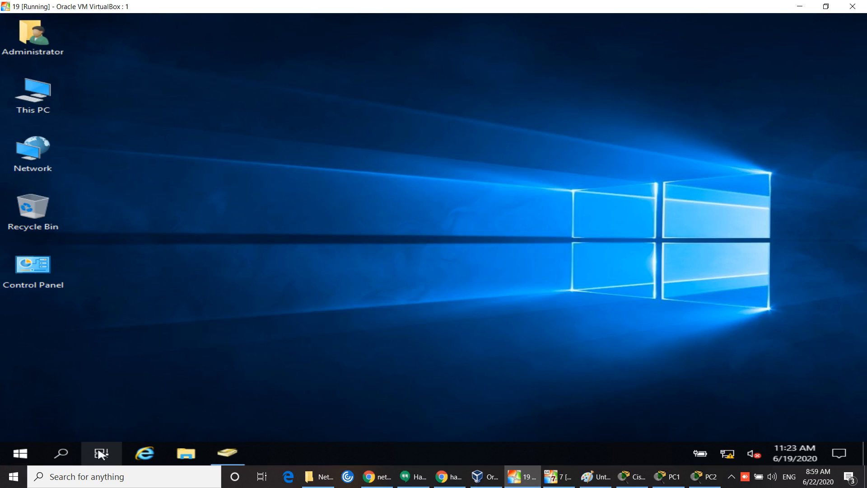
left_click(239, 454)
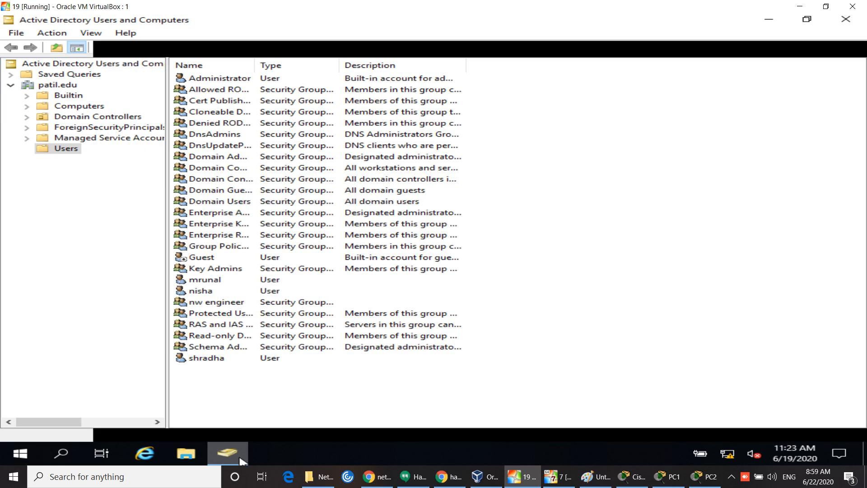
left_click(856, 19)
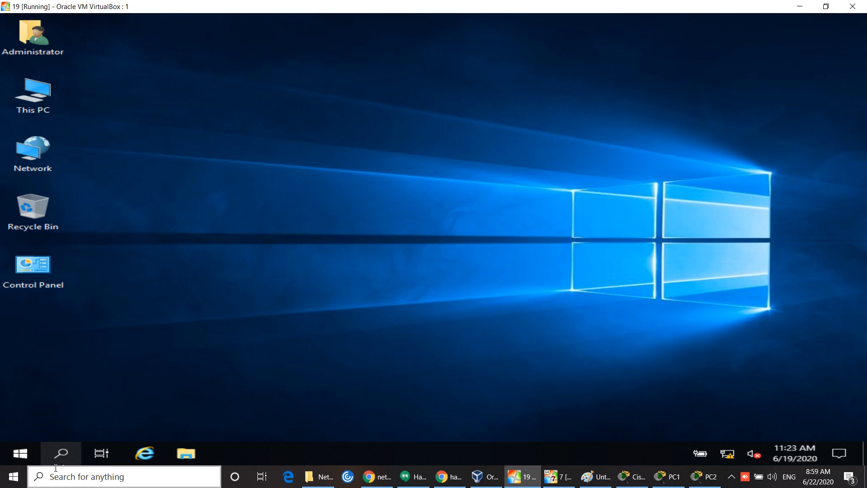
Step: Launch Server Manager from the VM's Start menu and minimize it, selecting This PC on the desktop
left_click(26, 463)
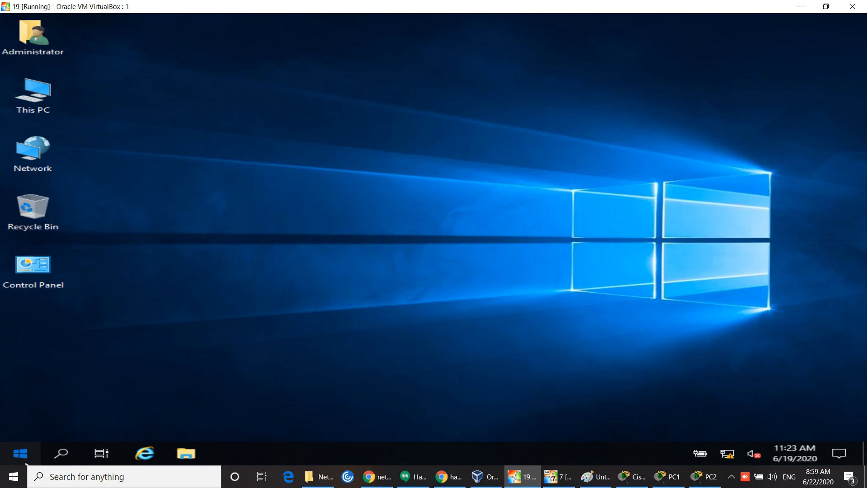
left_click(301, 116)
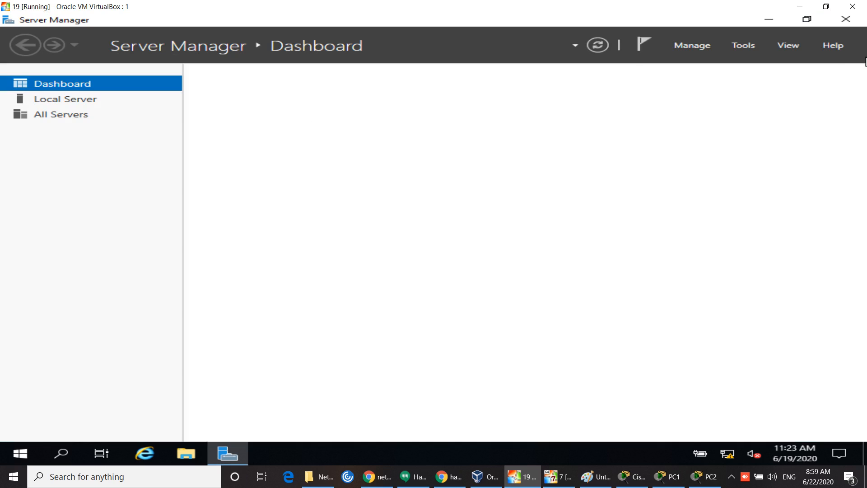
left_click(768, 19)
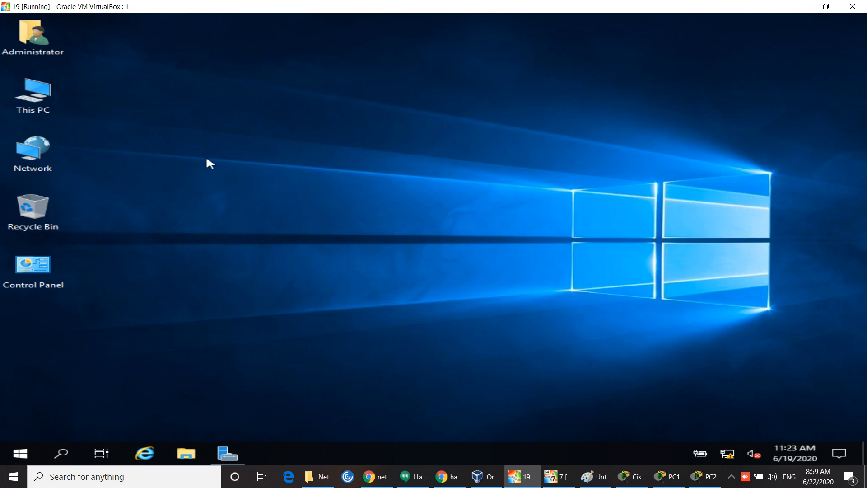
left_click(16, 93)
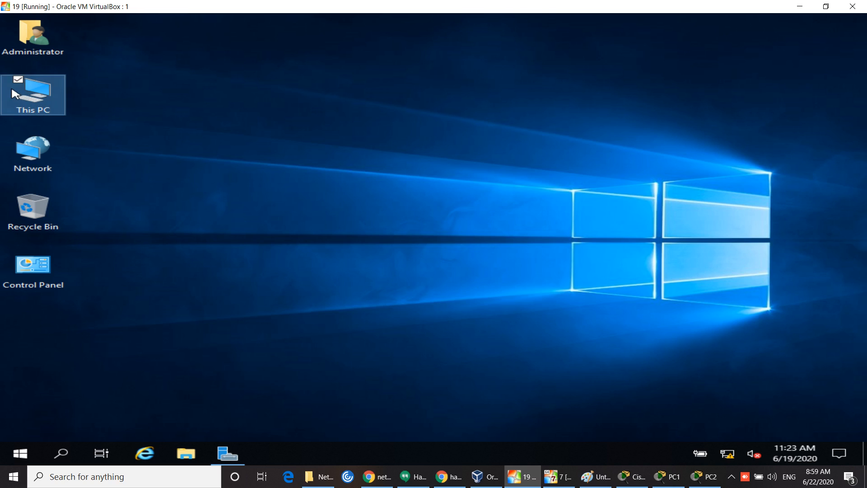
Step: Delete the sample folder from Local Disk (C:) through This PC, then close the Explorer window
double_click(15, 93)
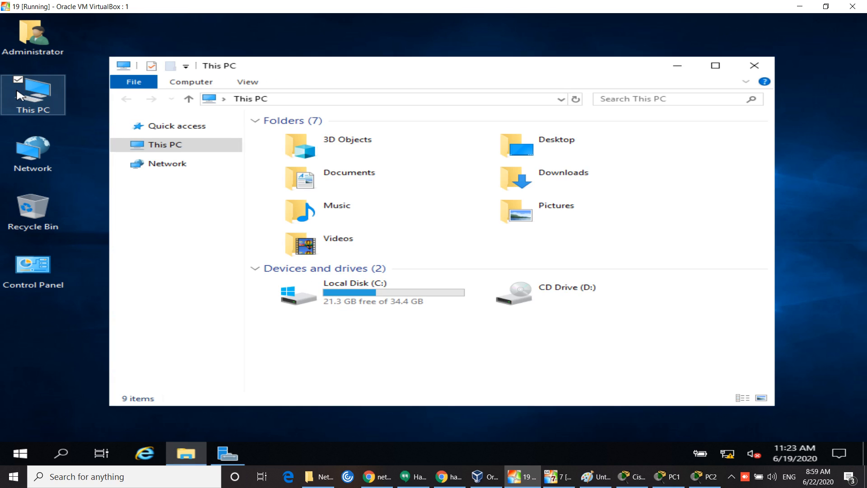
double_click(367, 301)
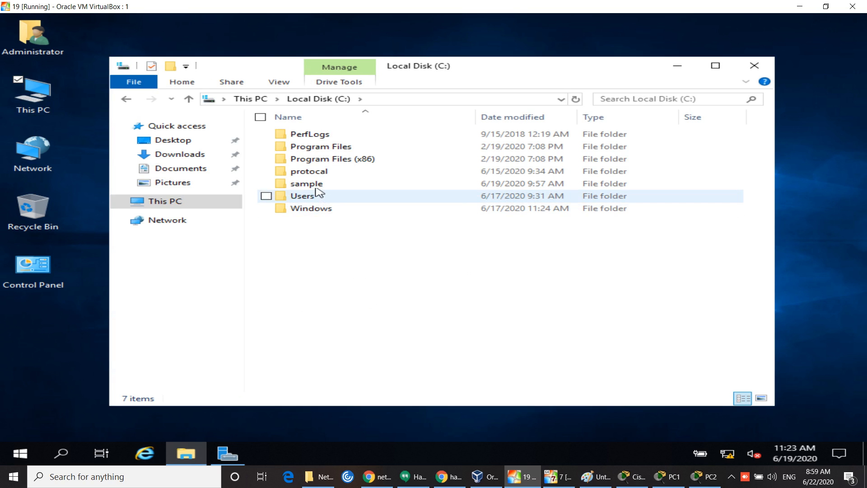
left_click(317, 186)
right_click(318, 186)
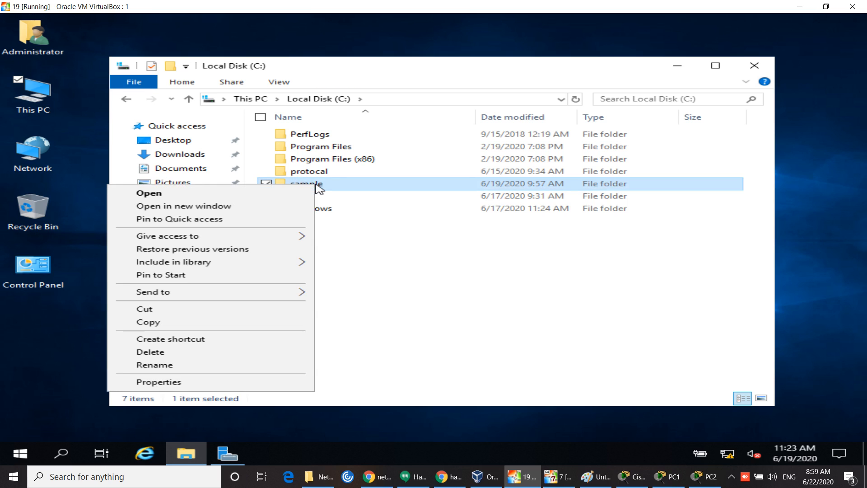
left_click(149, 352)
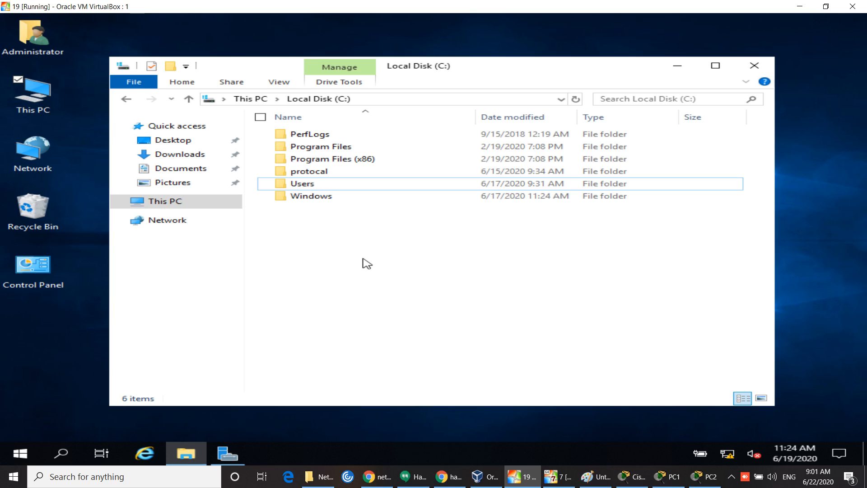
left_click(750, 64)
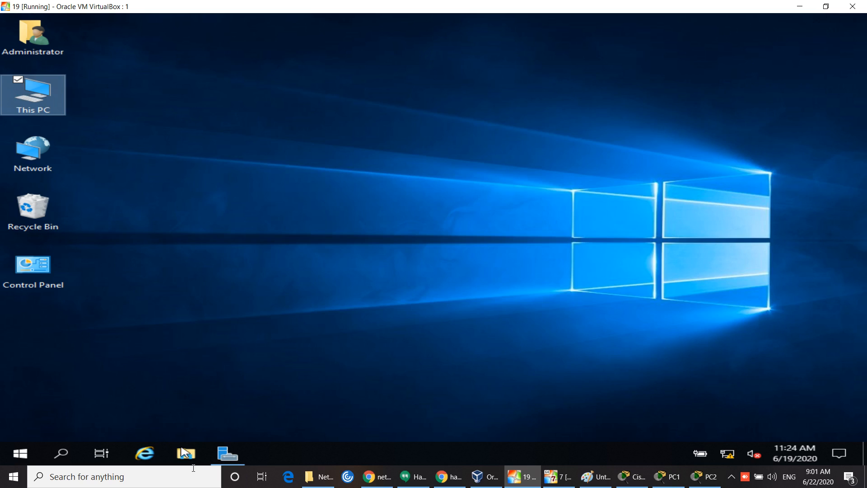
Step: Start the Add Roles and Features wizard, step through past the Certificate Services prompt, then close it
left_click(231, 453)
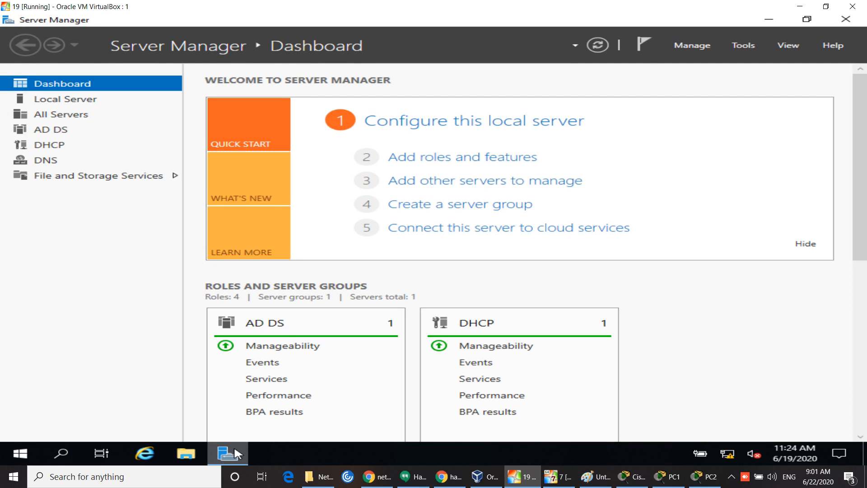
left_click(427, 167)
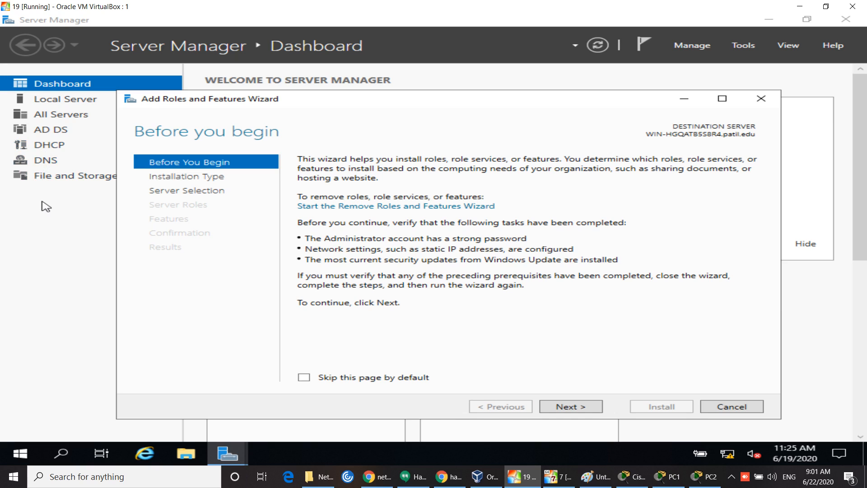
key("Return")
key("Return")
key("Return")
key("space")
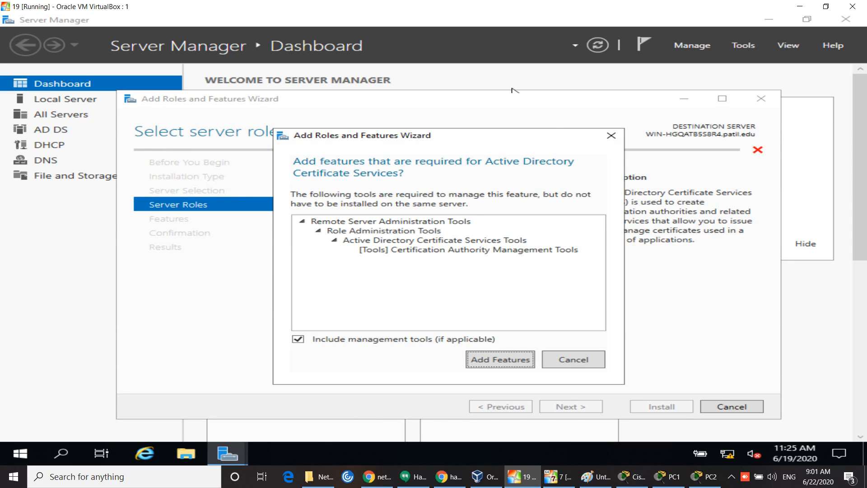
left_click(620, 136)
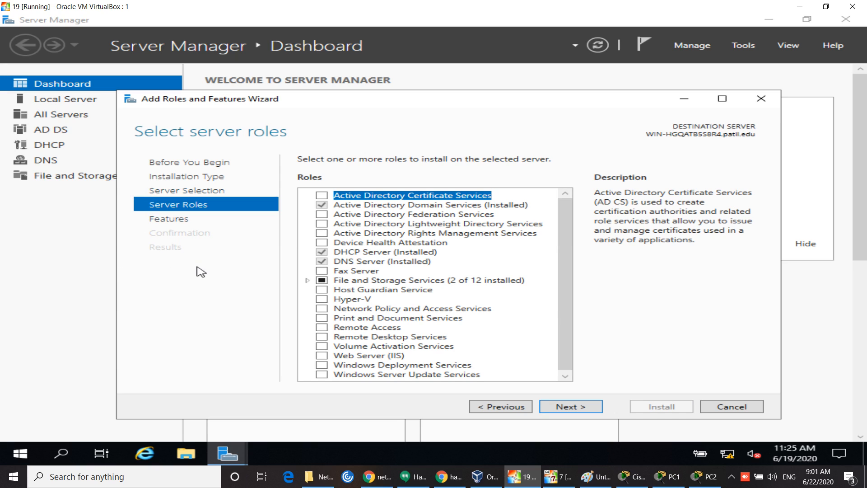
left_click(488, 409)
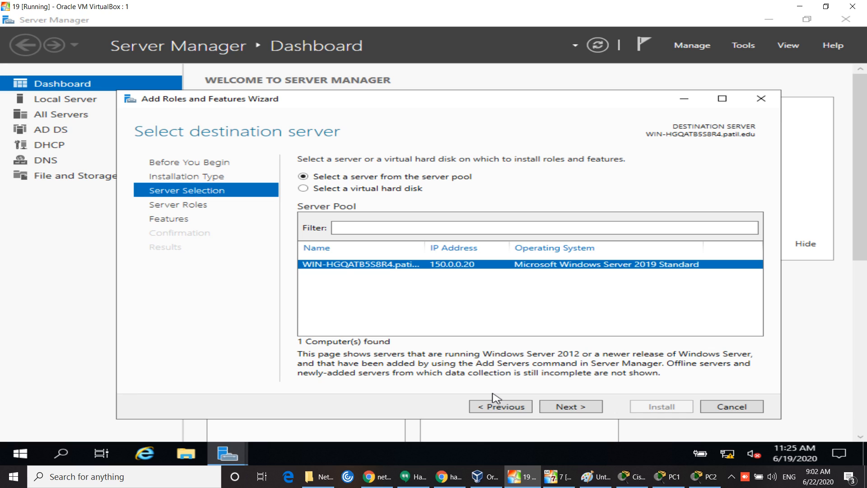
left_click(768, 98)
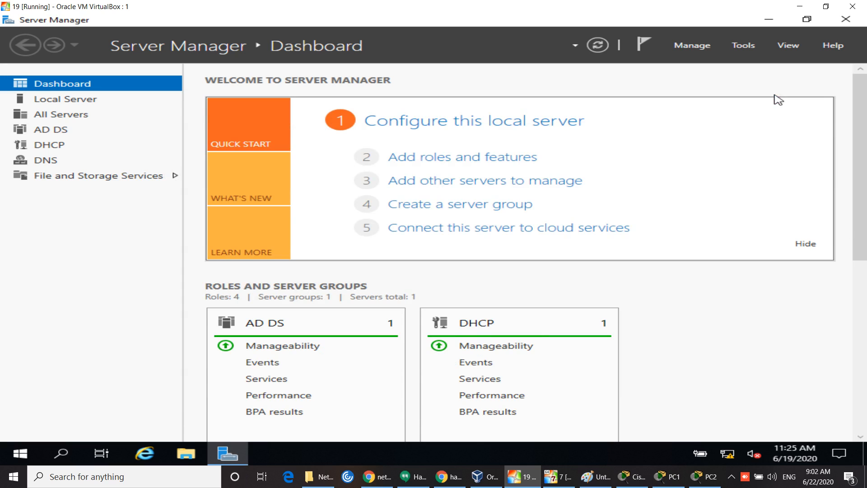
Step: Restart the wizard with role-based installation and the local server as destination
left_click(511, 158)
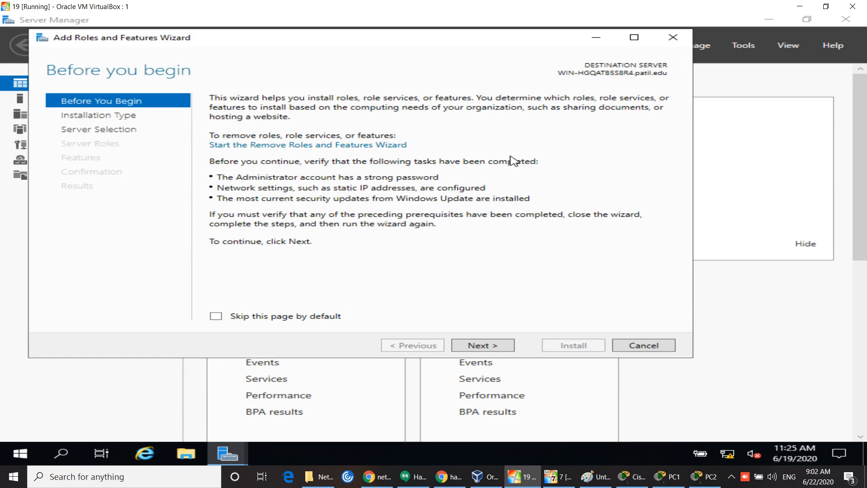
left_click(487, 349)
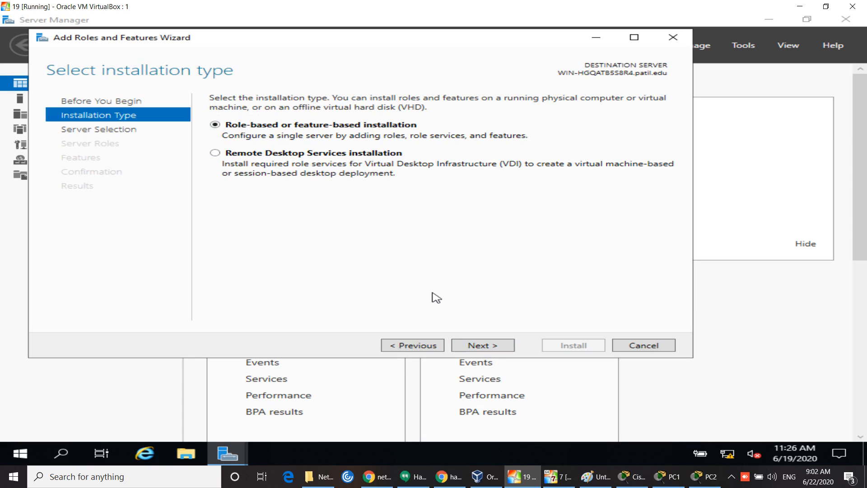
left_click(482, 345)
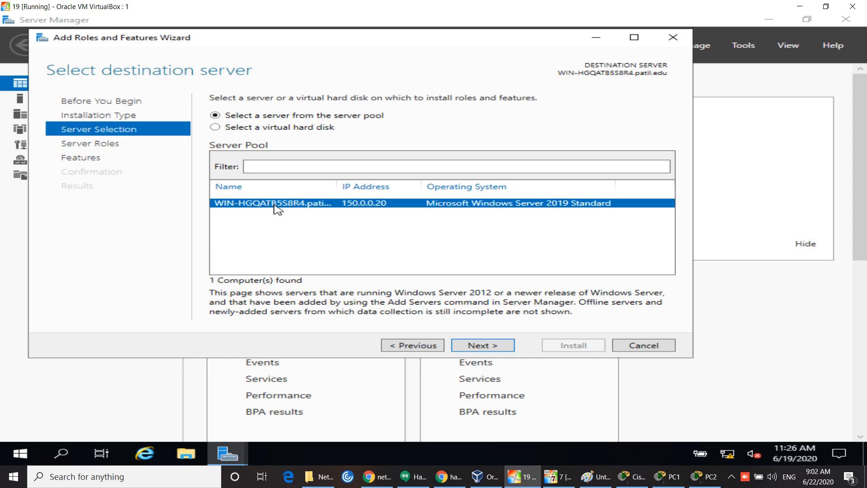
left_click(484, 347)
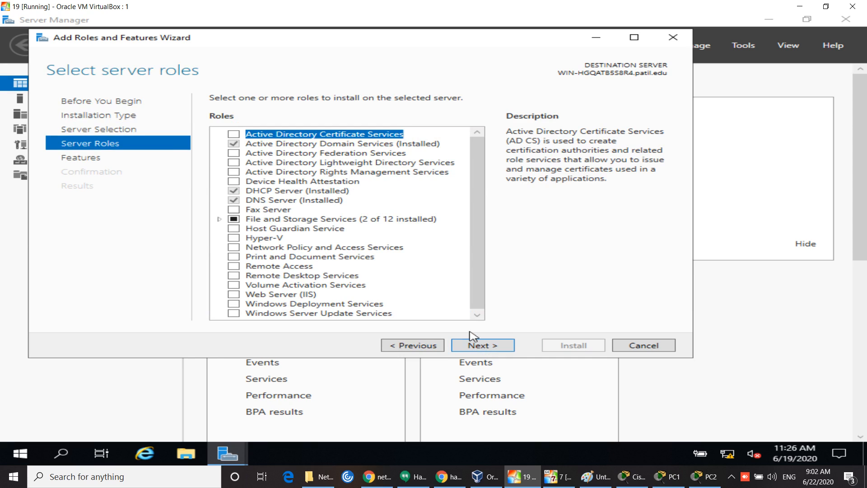
Step: Tick Web Server (IIS) with its management tools and advance past Features to Role Services
left_click(234, 294)
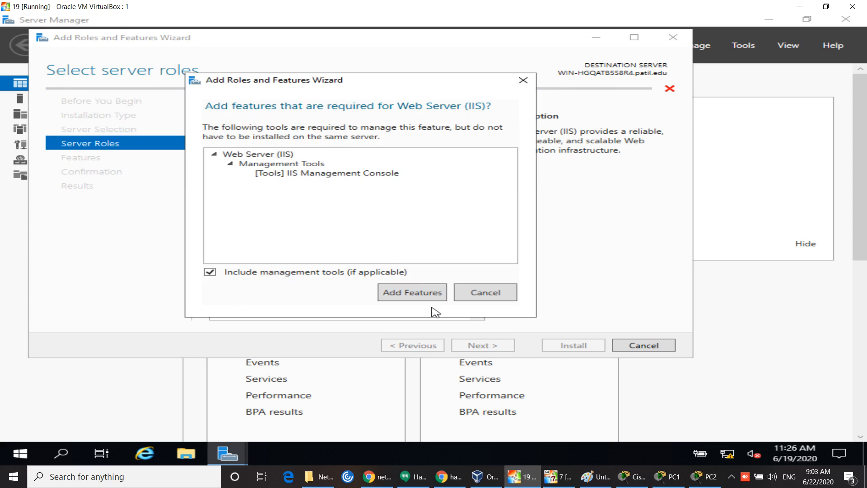
left_click(421, 298)
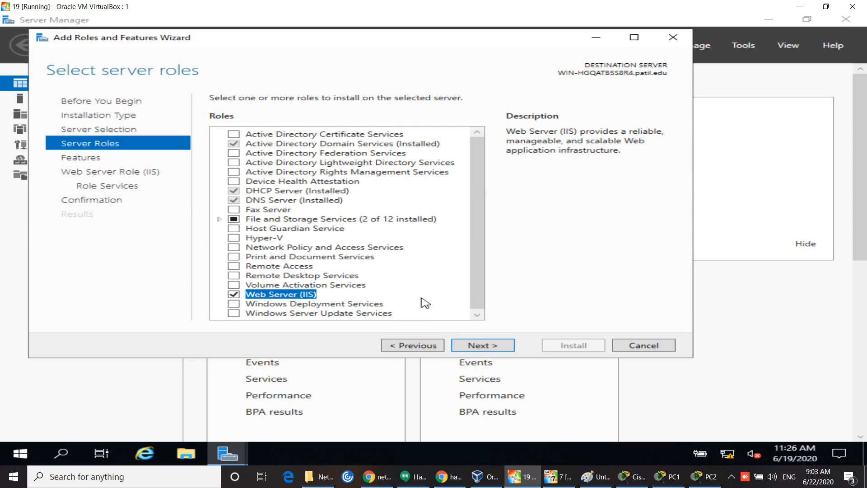
left_click(482, 346)
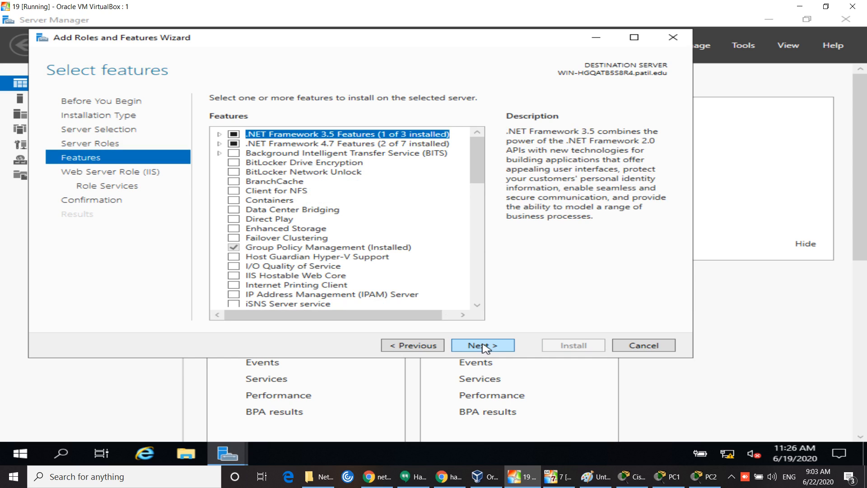
left_click(483, 346)
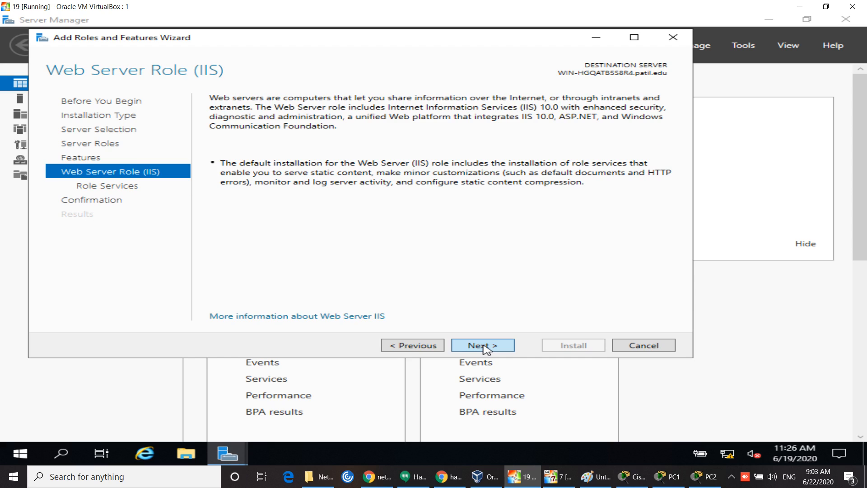
left_click(483, 346)
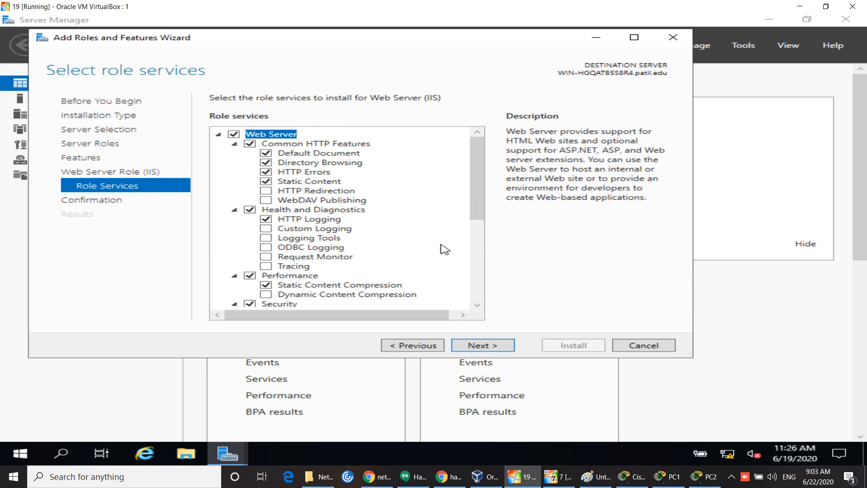
Step: Add HTTP Redirection to the Web Server role services and advance to Confirm installation selections
left_click_drag(473, 173, 467, 129)
left_click(265, 191)
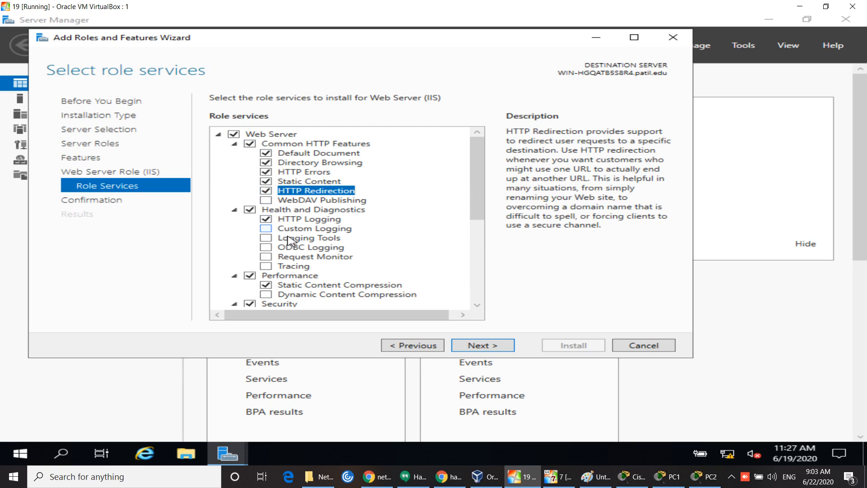
scroll(481, 276, "down", 1)
scroll(480, 276, "down", 4)
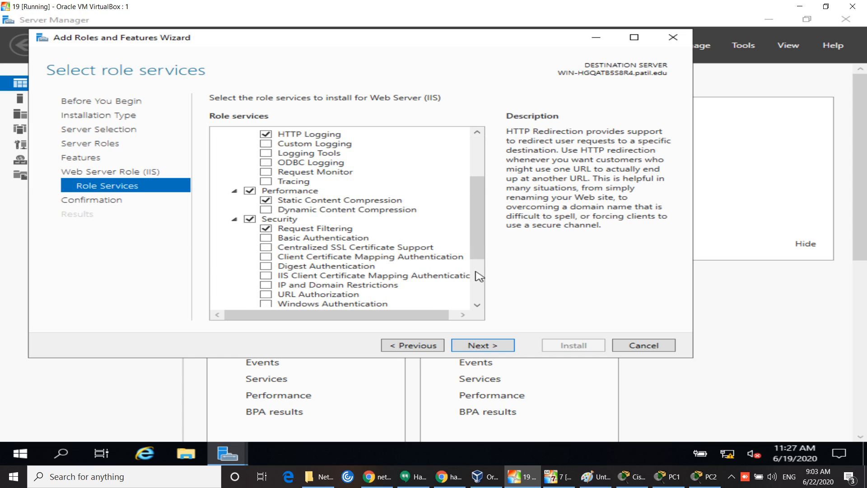
scroll(478, 272, "down", 1)
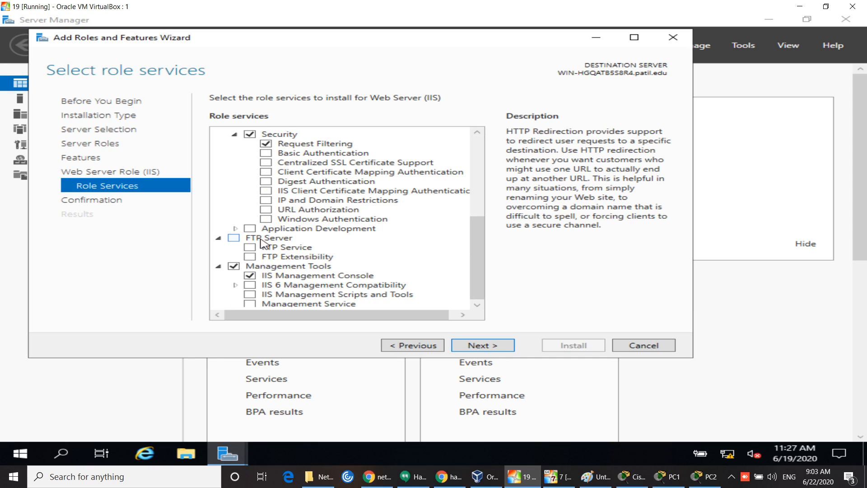
left_click(487, 346)
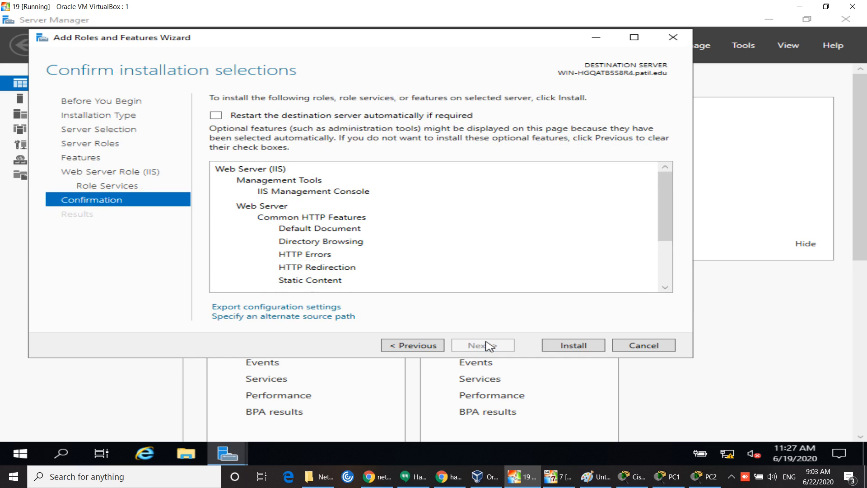
Step: Allow automatic restart if required and start installing Web Server (IIS)
left_click(247, 116)
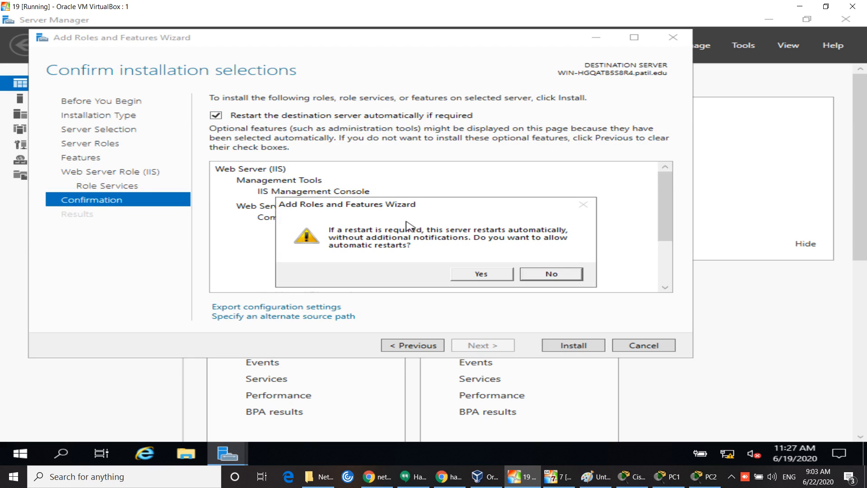
left_click(477, 275)
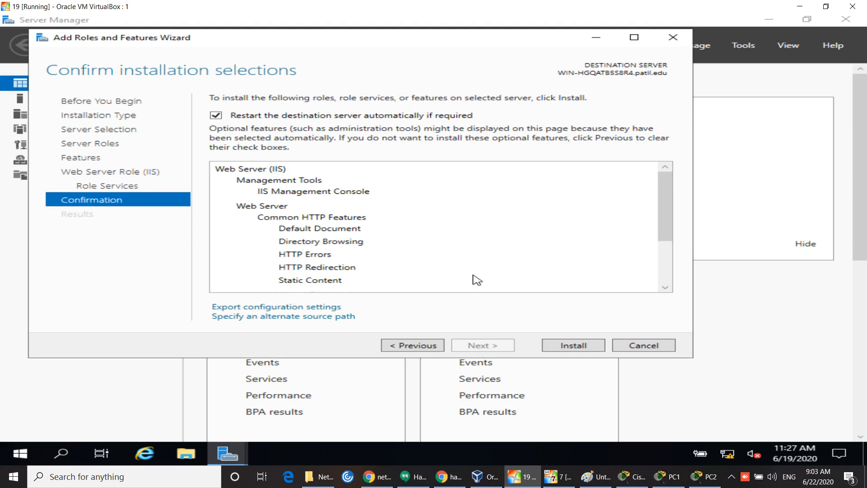
left_click(564, 346)
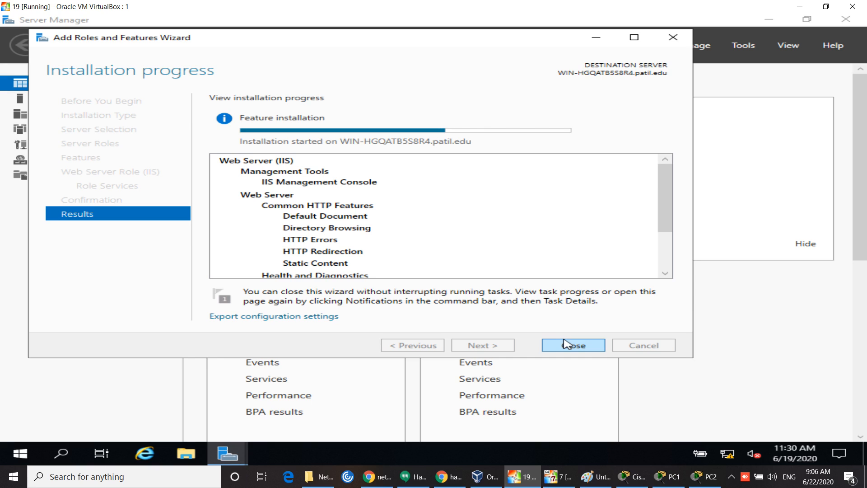
left_click(413, 478)
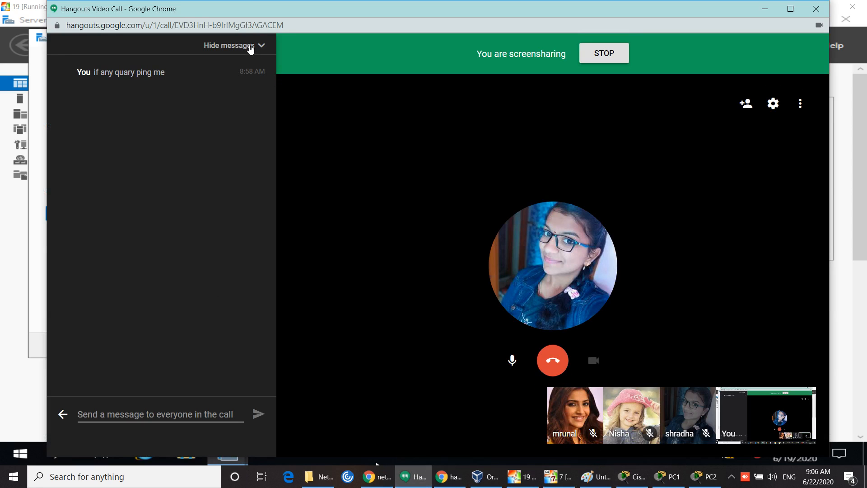
left_click(261, 46)
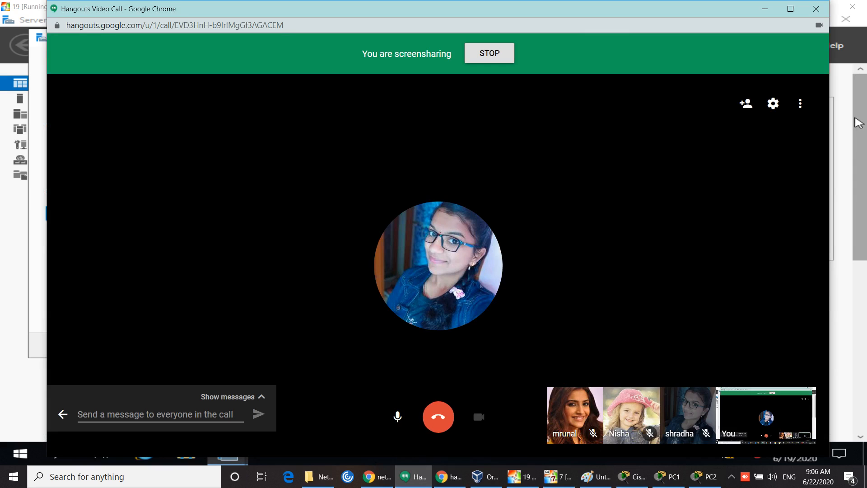
left_click(800, 104)
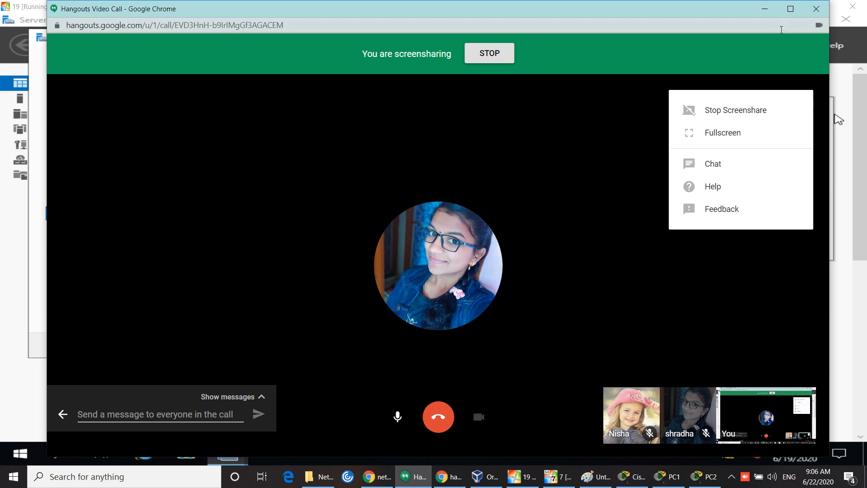
left_click(765, 10)
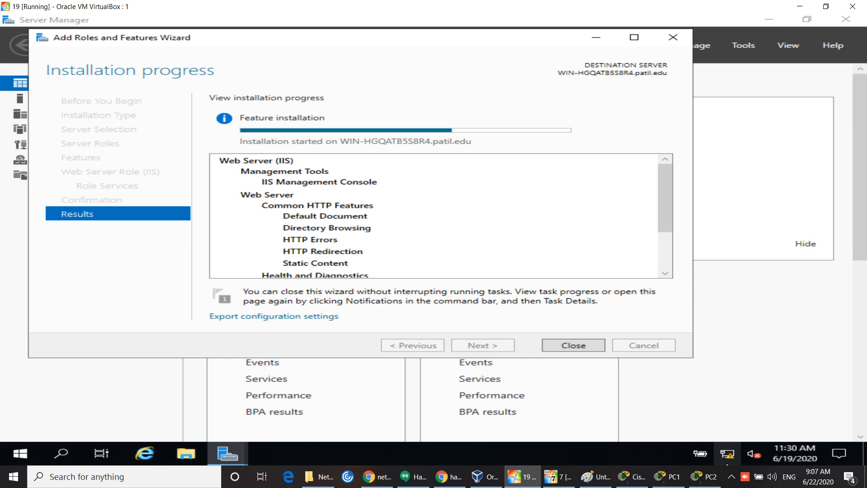
Step: Show the hidden tray apps to reach the Paint IIS diagram
left_click(732, 478)
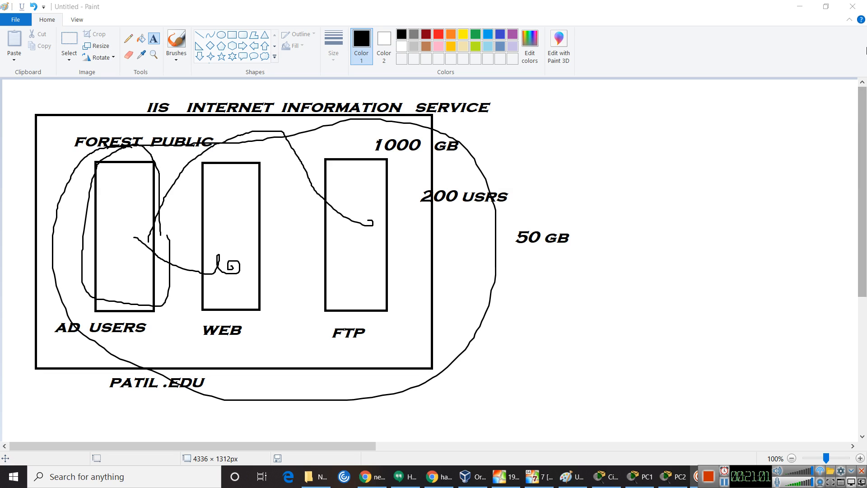
Step: Minimize Paint to reveal the server VM's desktop
left_click(794, 9)
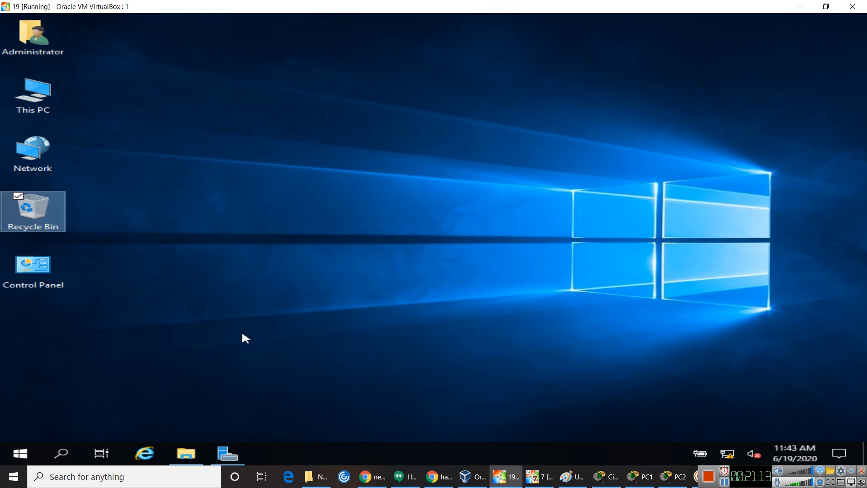
Step: Dismiss Cortana, declining its voice recognition permission and notice
left_click(231, 469)
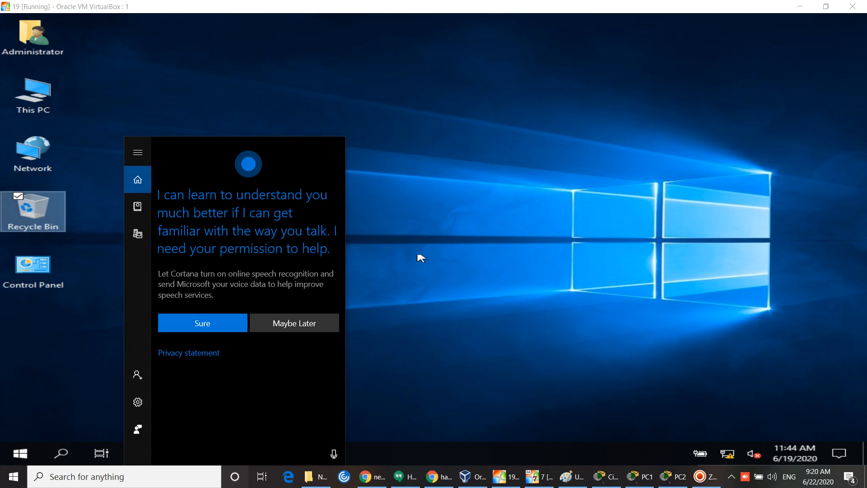
left_click(330, 324)
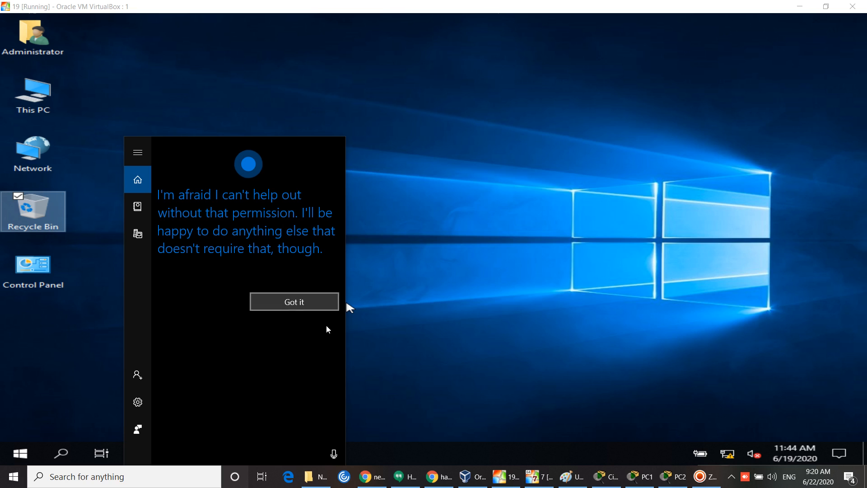
left_click(305, 309)
left_click(472, 313)
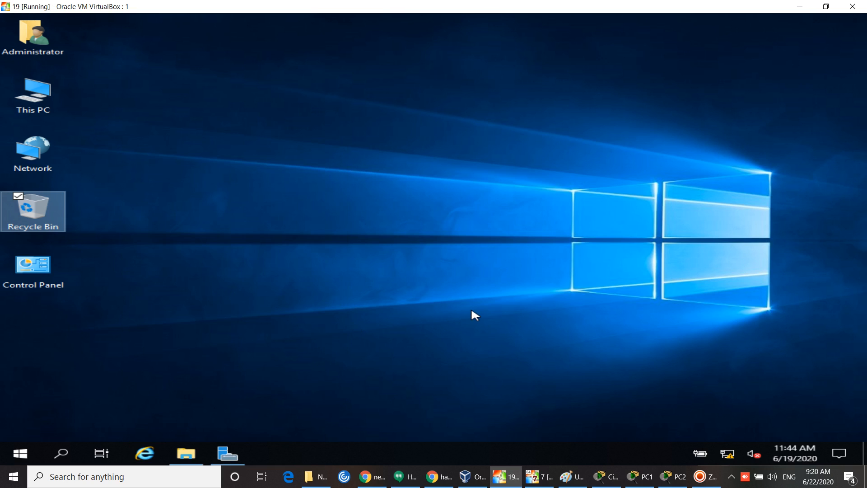
Step: Open Server Manager and launch Active Directory Users and Computers from its Tools menu
mouse_move(235, 457)
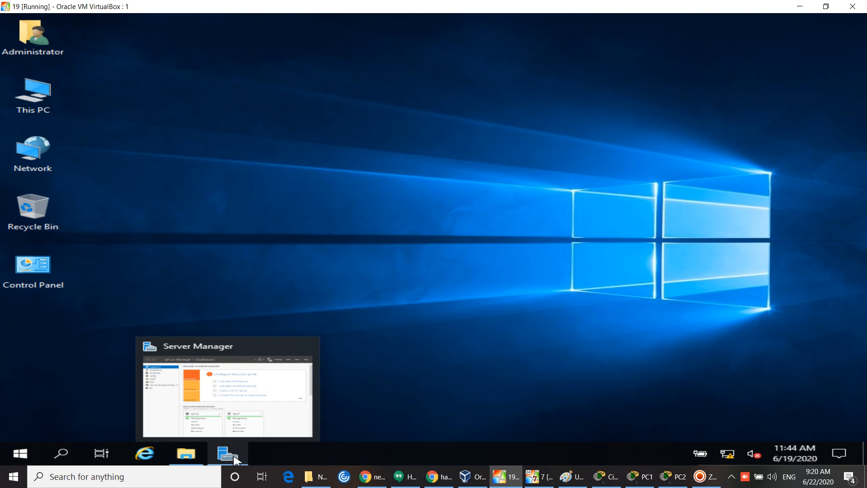
left_click(231, 457)
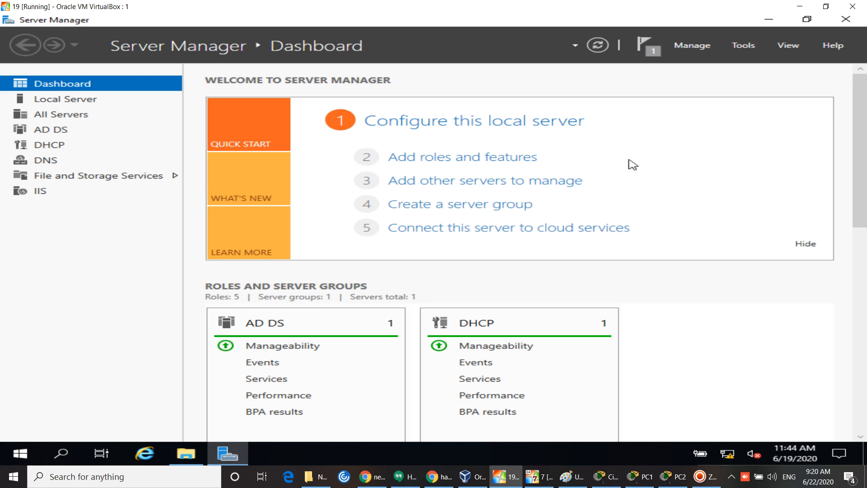
left_click(736, 46)
scroll(662, 164, "up", 2)
scroll(664, 166, "up", 1)
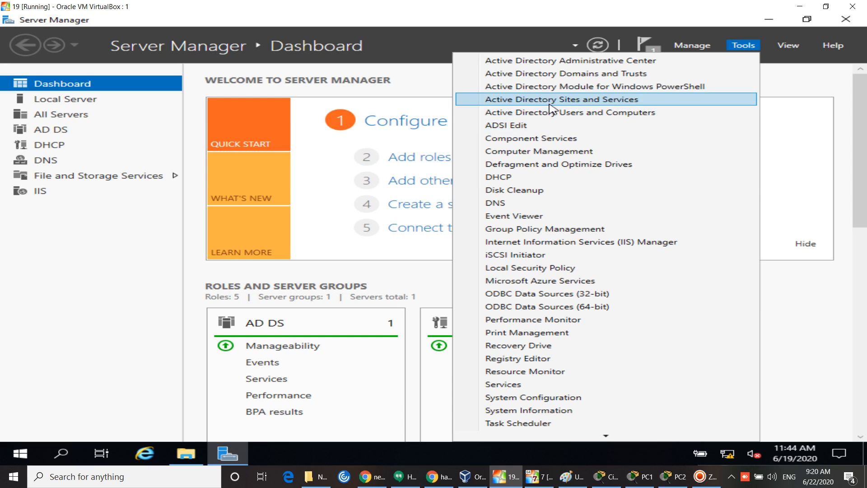
left_click(597, 119)
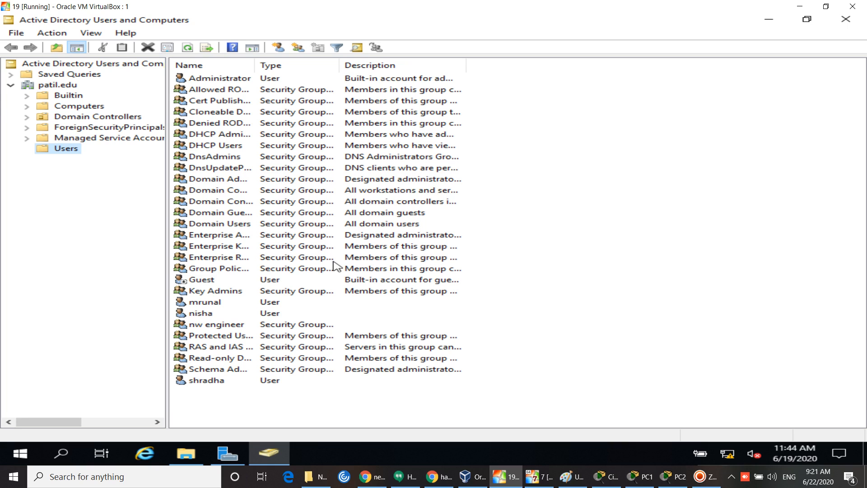
Step: Choose Disable Account from the context menu of the user listed above nw engineer
right_click(201, 314)
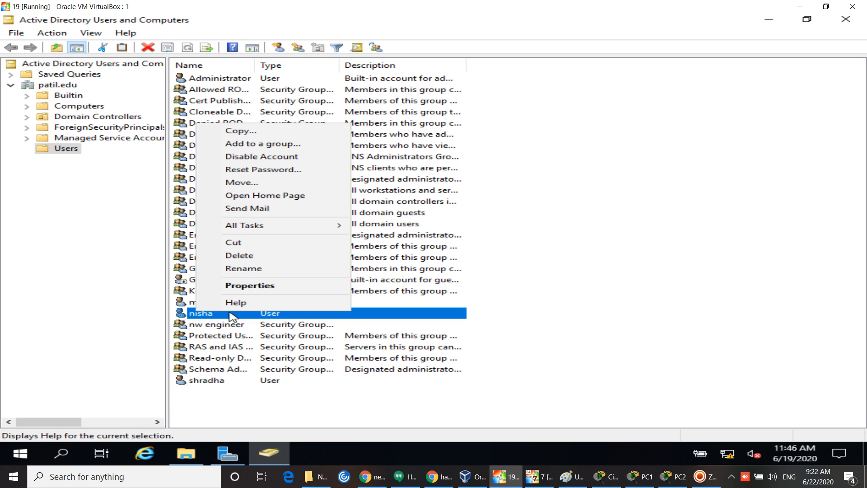
left_click(261, 158)
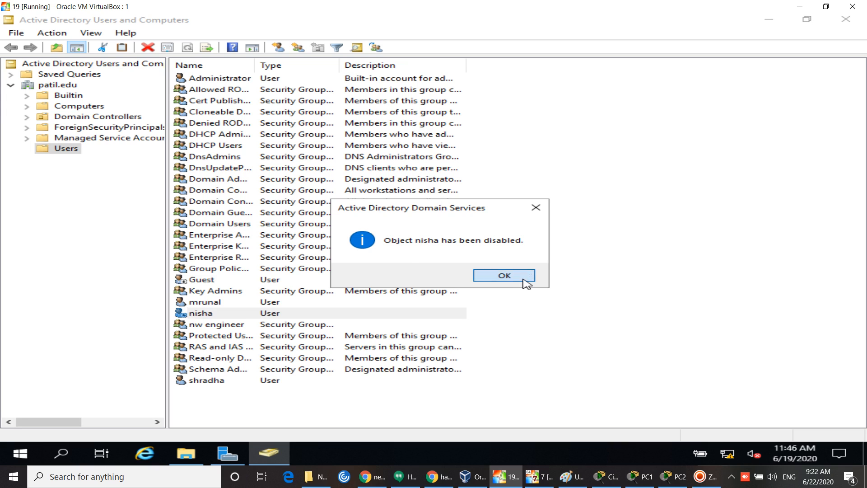
Step: Acknowledge the account-disabled confirmation and switch to the Windows 7 client VM
left_click(525, 283)
left_click(551, 281)
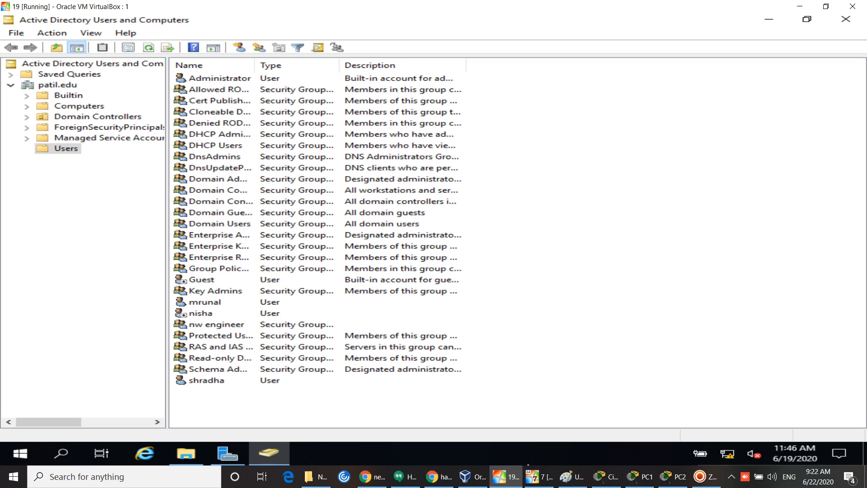
left_click(542, 477)
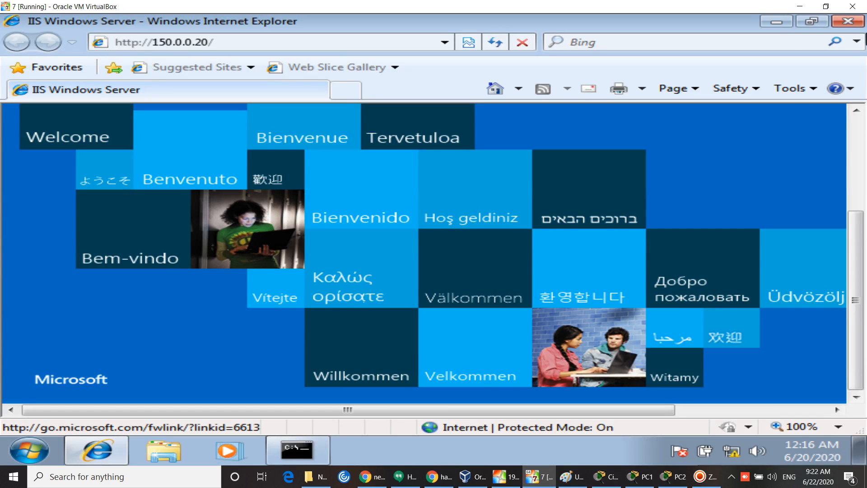
Step: Close the IIS welcome page on the Windows 7 client and return to the server VM
left_click(842, 26)
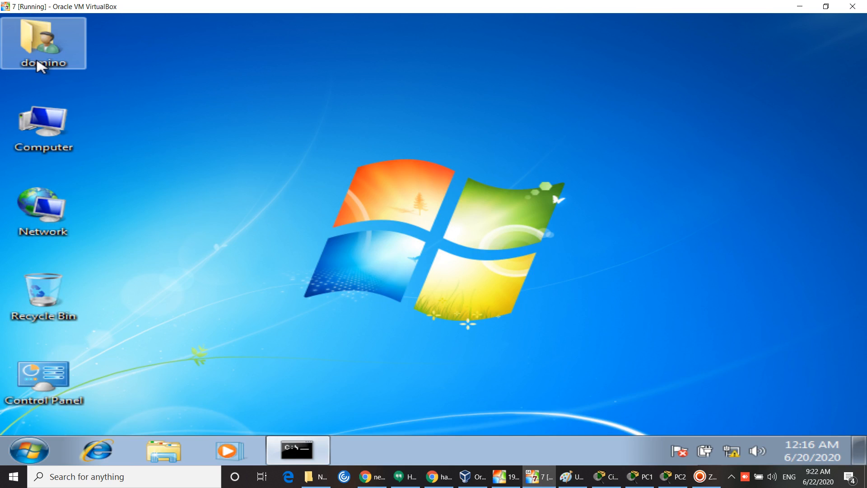
left_click(31, 451)
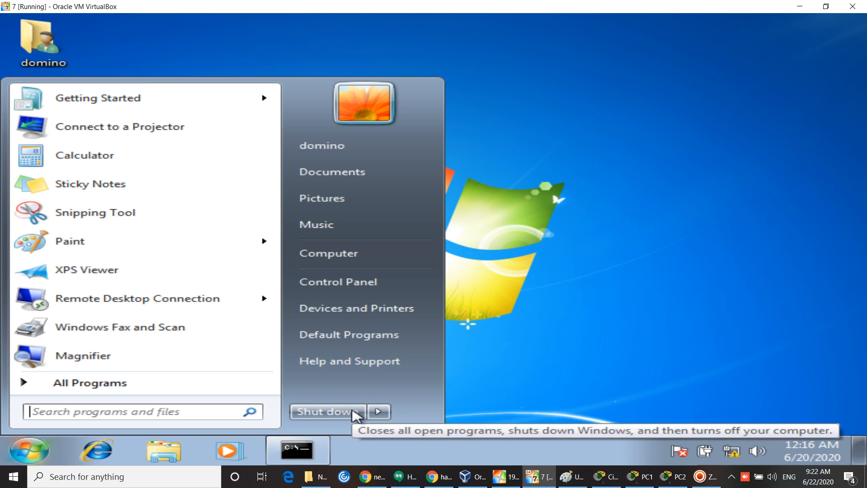
left_click(515, 479)
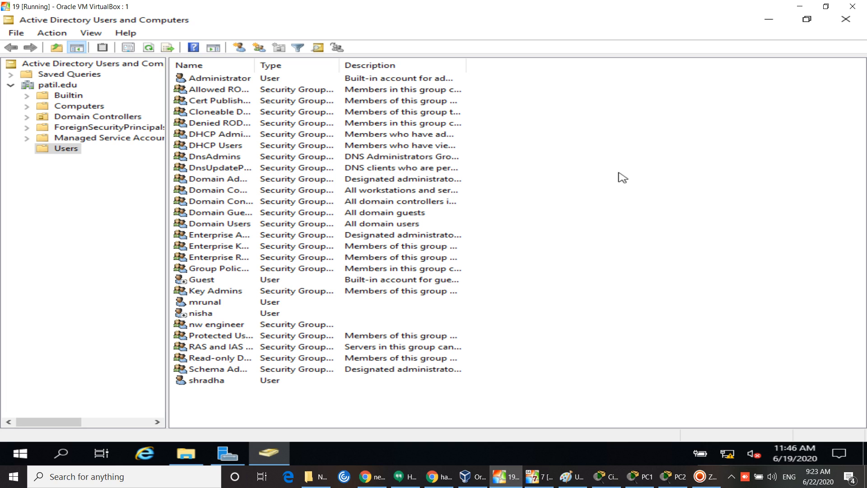
Step: Refresh the Users container list, then minimise ADUC and Server Manager to the desktop
right_click(631, 159)
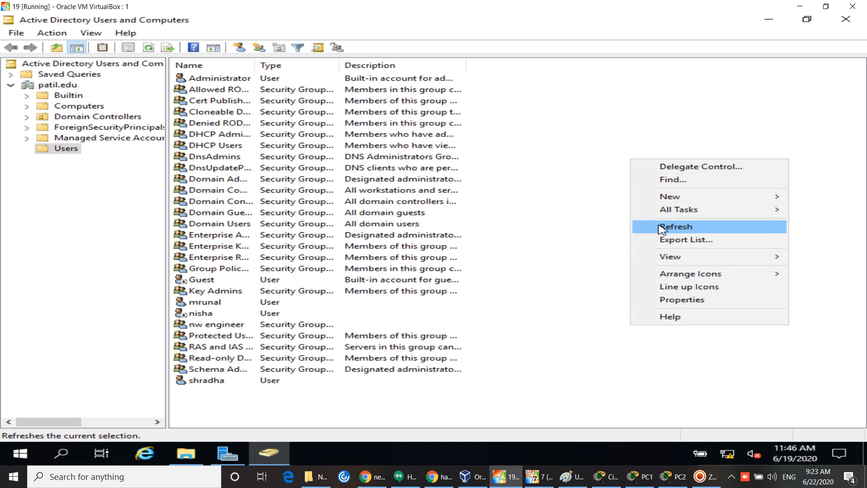
left_click(662, 226)
right_click(649, 201)
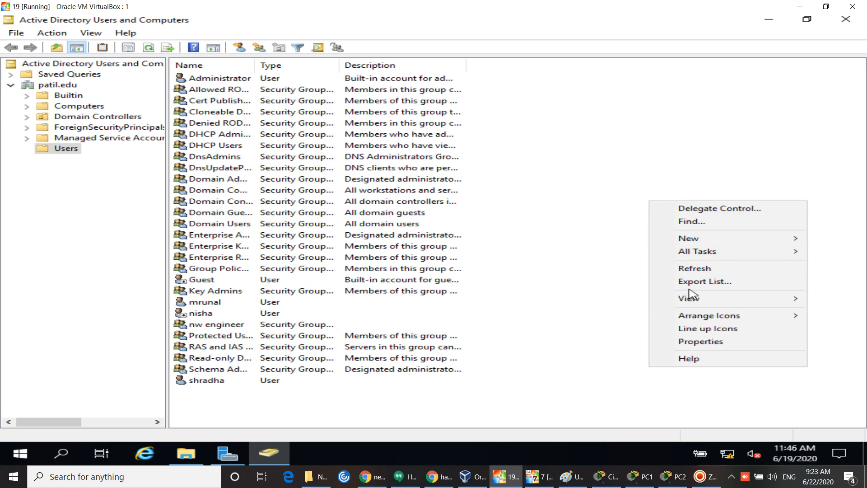
left_click(685, 268)
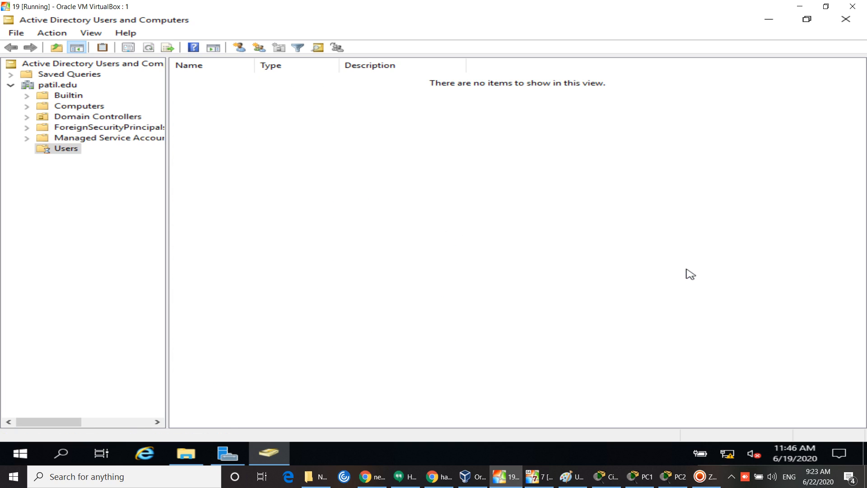
right_click(685, 208)
left_click(718, 275)
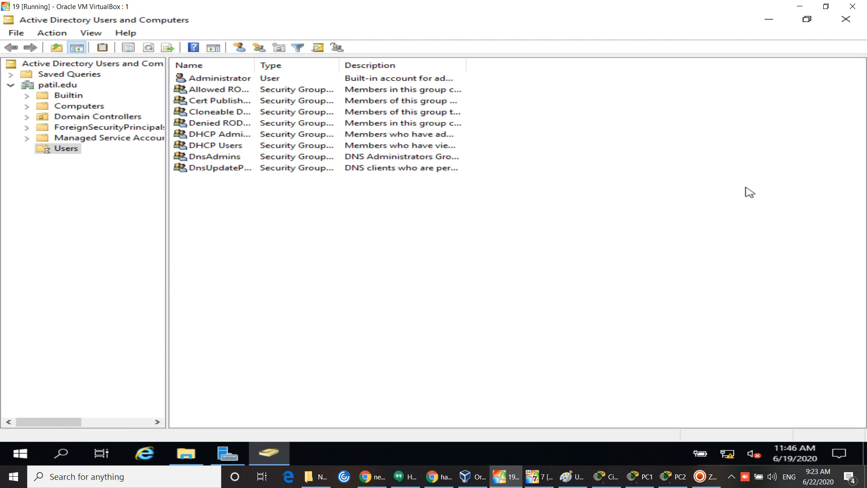
left_click(775, 21)
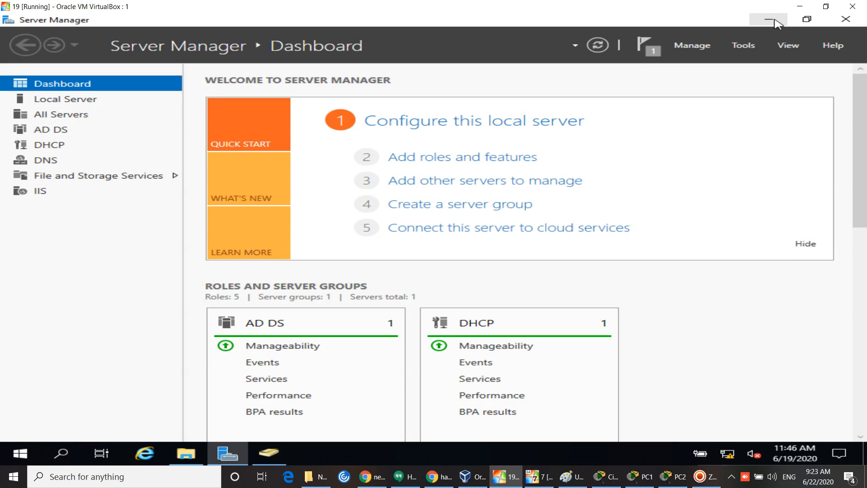
left_click(768, 20)
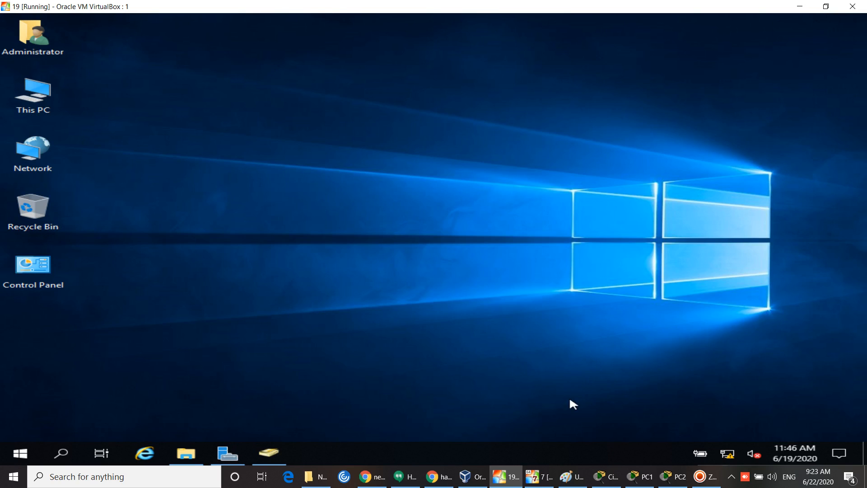
Step: Log the current user off the Windows 7 client
left_click(540, 477)
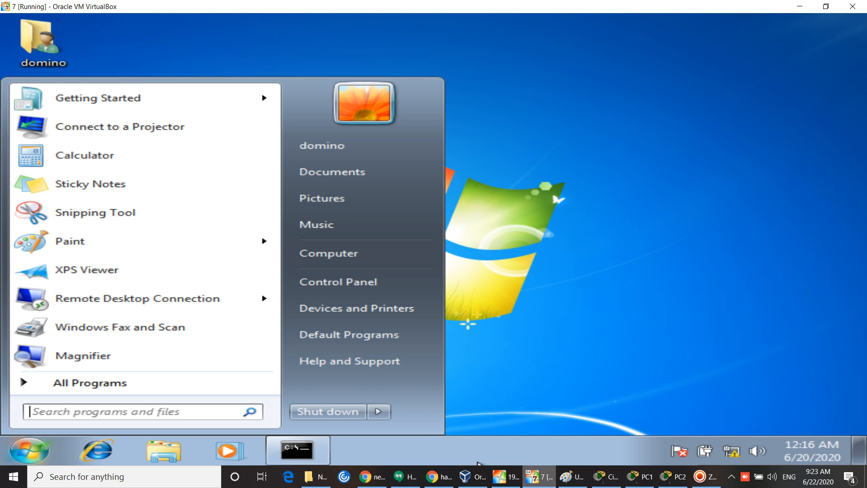
left_click(383, 413)
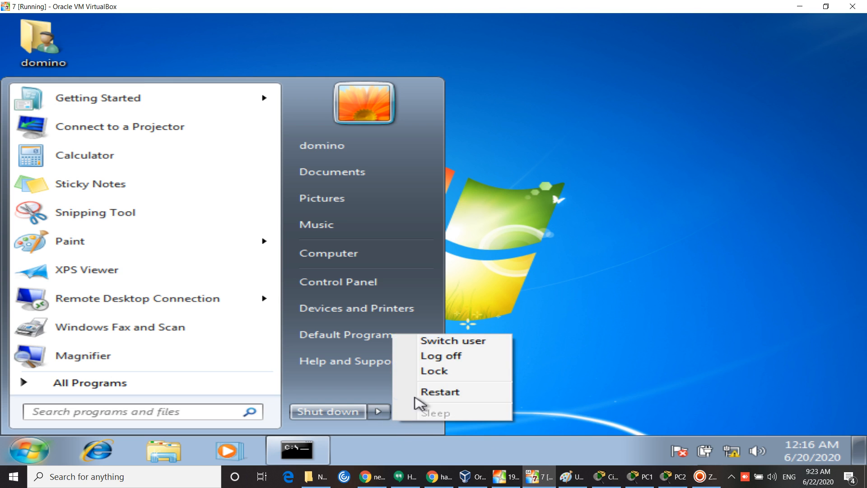
left_click(460, 359)
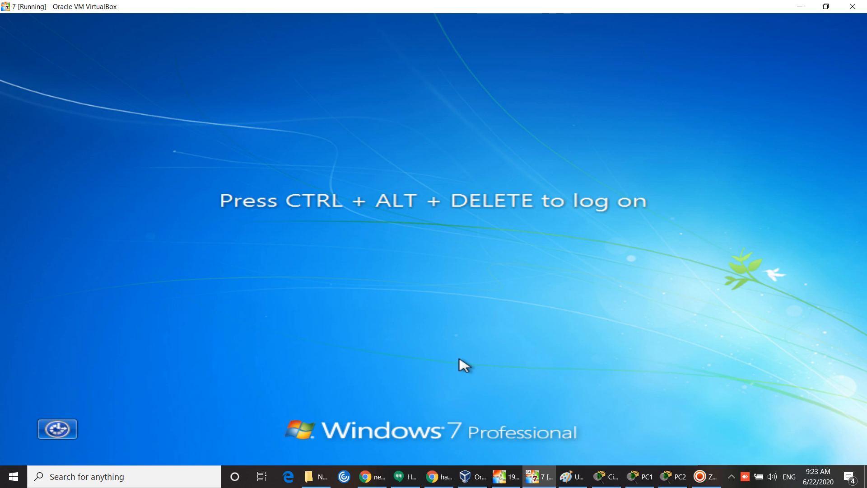
Step: Sign in to Windows 7 as another domain user via Ctrl-Alt-Del and Other User, then cancel closing the VM
key("ctrl+Home")
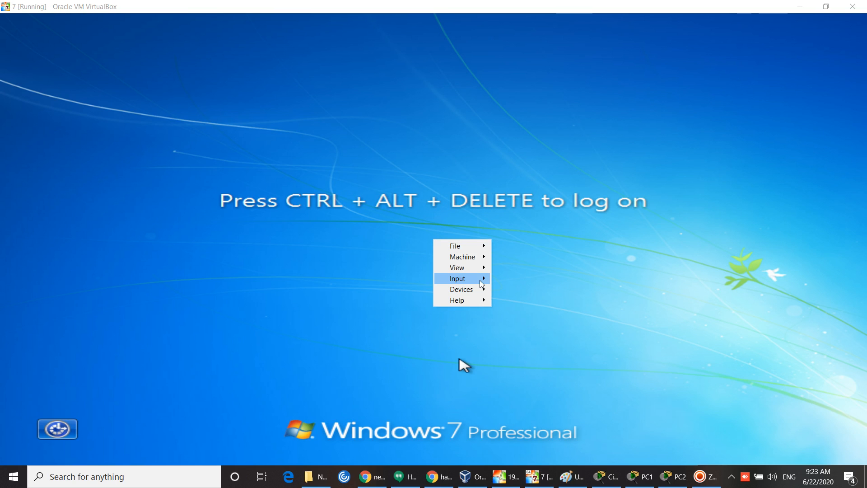
mouse_move(480, 280)
mouse_move(516, 281)
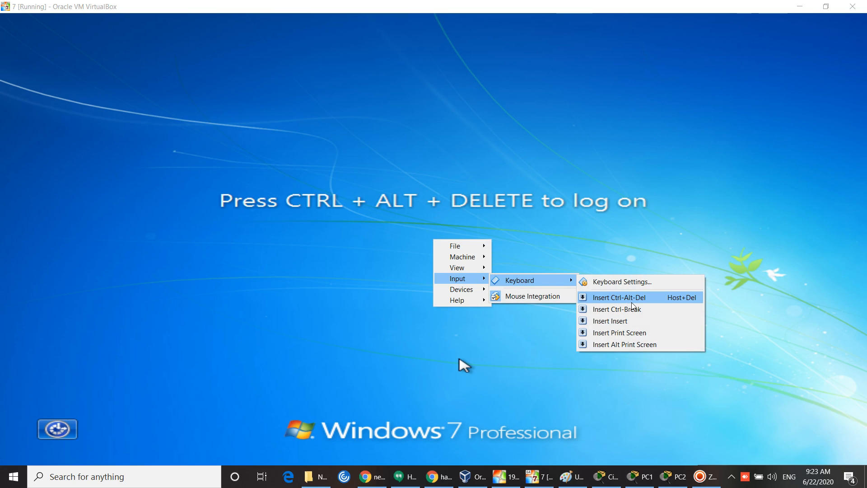
left_click(638, 300)
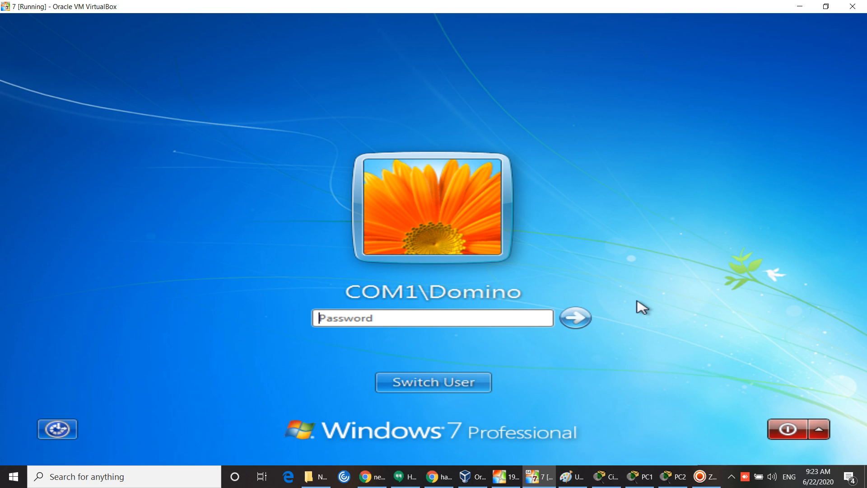
left_click(459, 384)
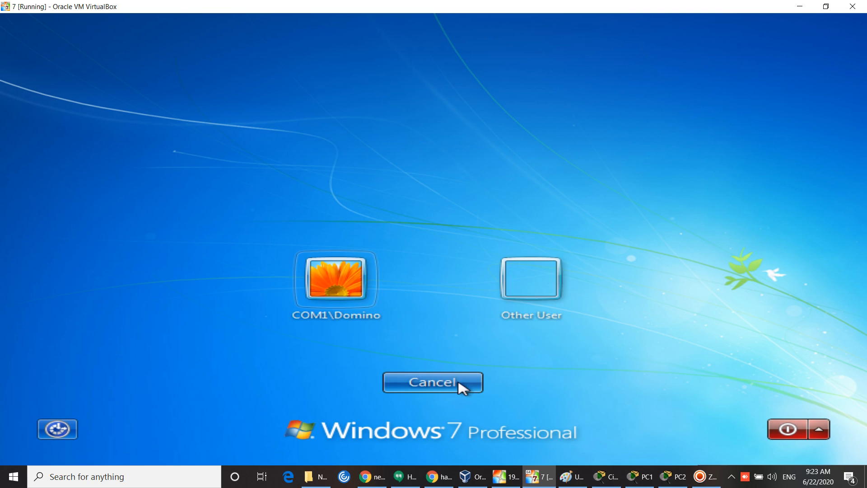
left_click(560, 285)
type("nisha")
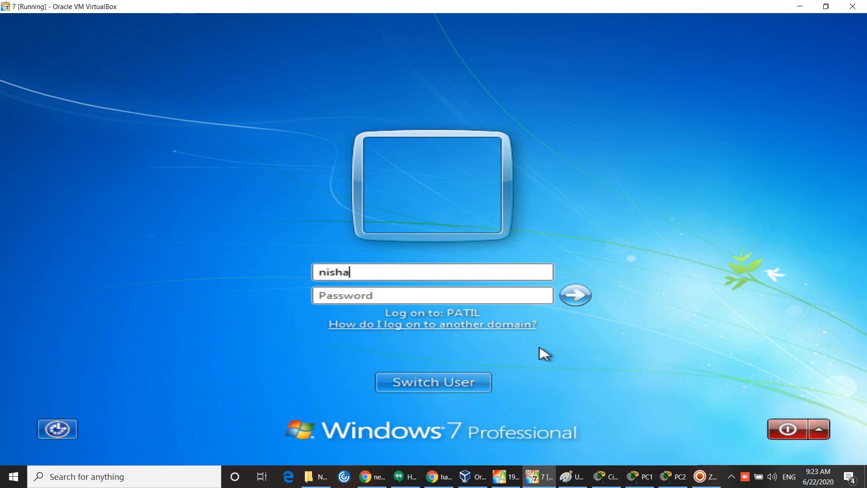
left_click(415, 298)
type("••")
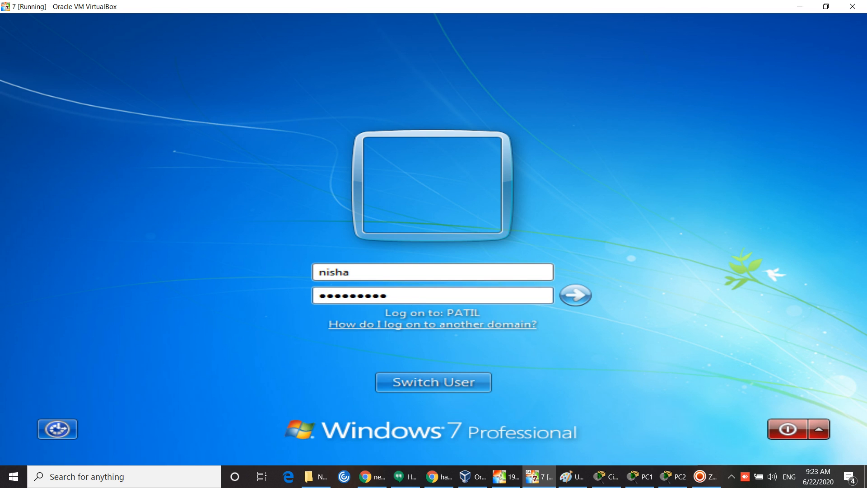
key("Return")
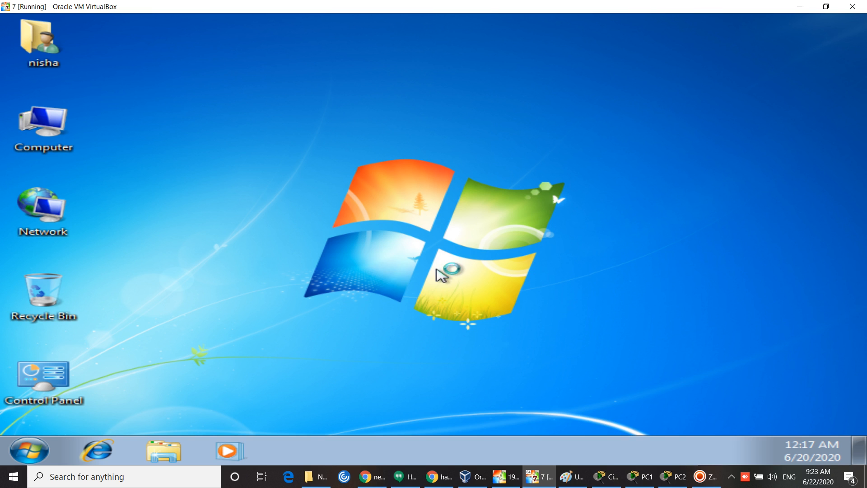
left_click(852, 6)
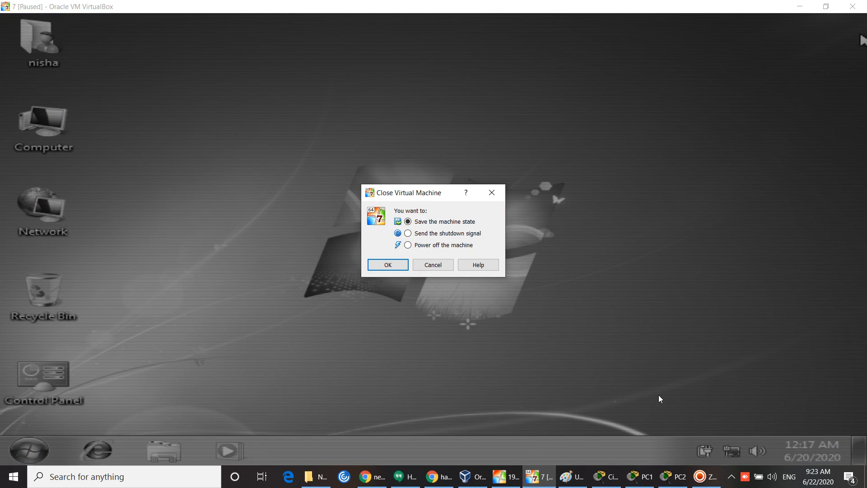
left_click(447, 269)
Step: Bring ADUC back on the server and refresh the Users list from its context menu
left_click(507, 479)
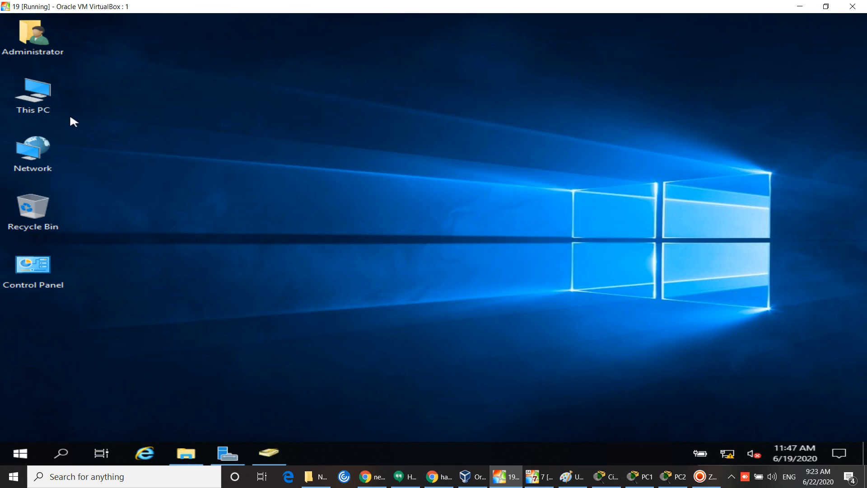
left_click(288, 456)
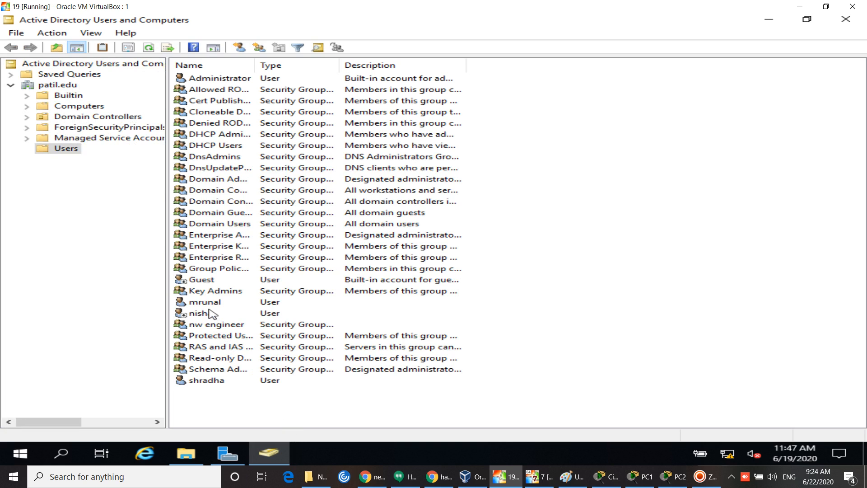
right_click(534, 183)
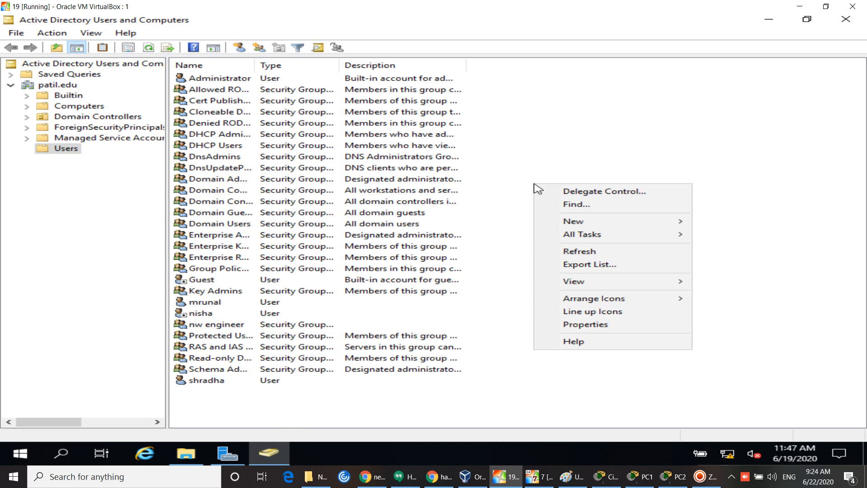
left_click(582, 252)
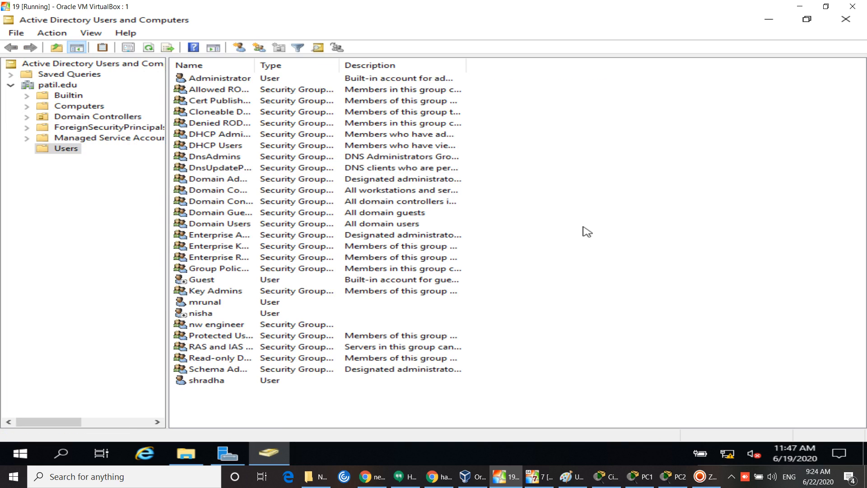
right_click(586, 246)
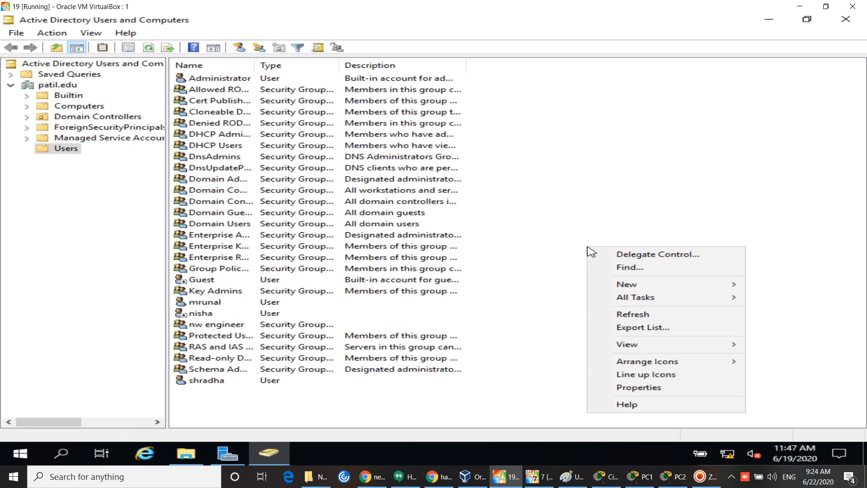
left_click(631, 310)
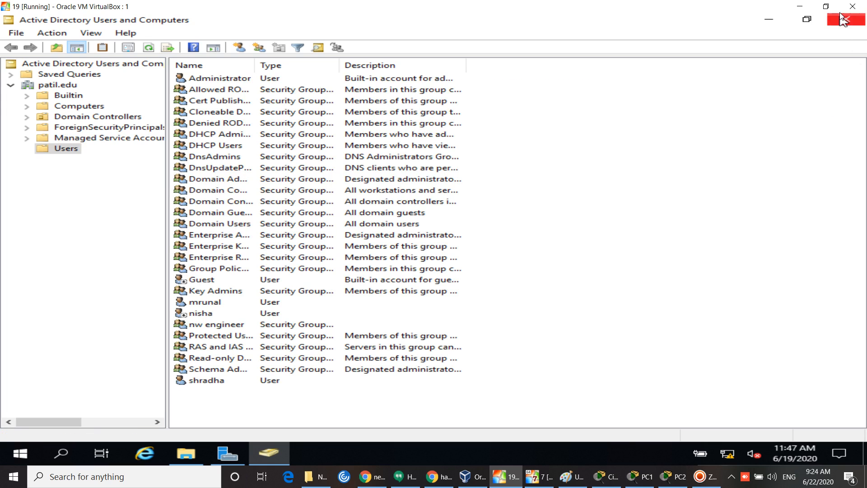
right_click(646, 100)
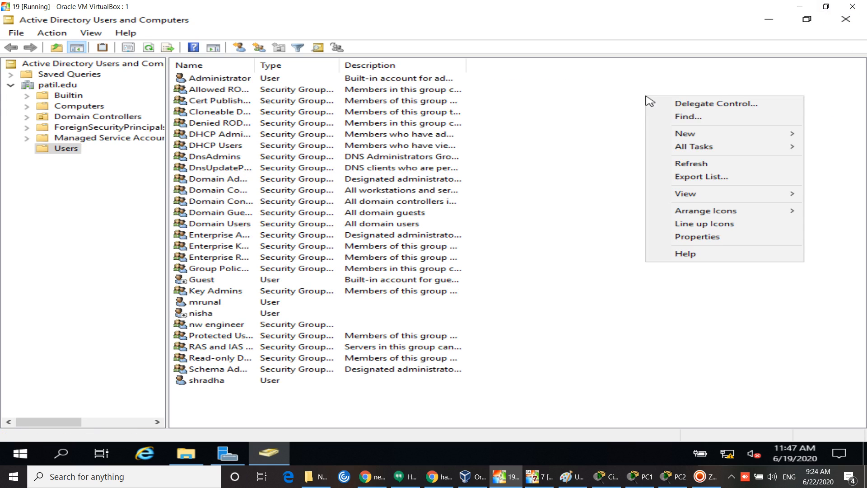
left_click(689, 169)
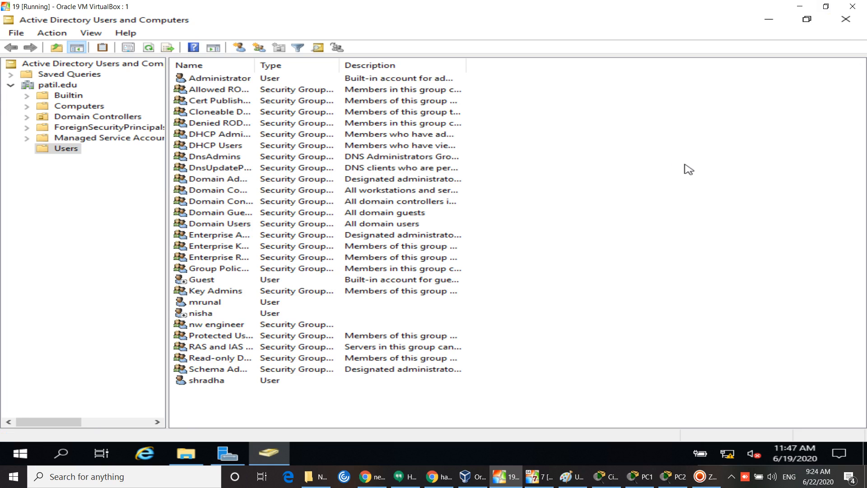
right_click(686, 166)
left_click(741, 233)
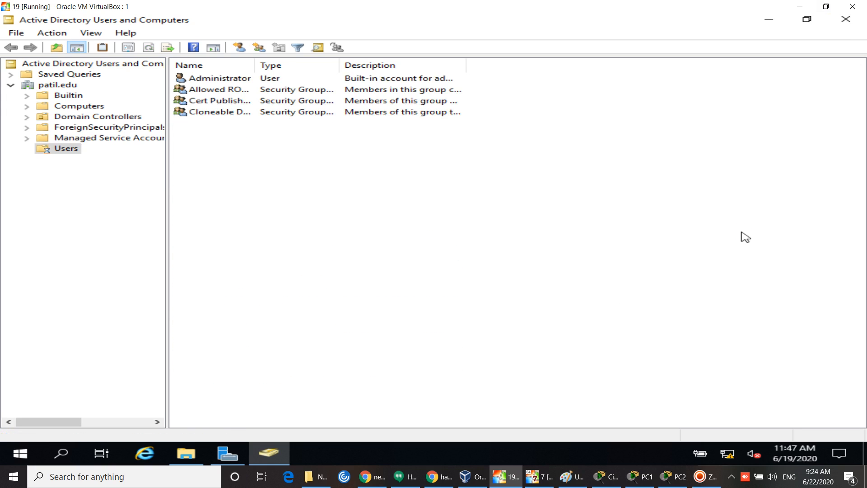
right_click(693, 251)
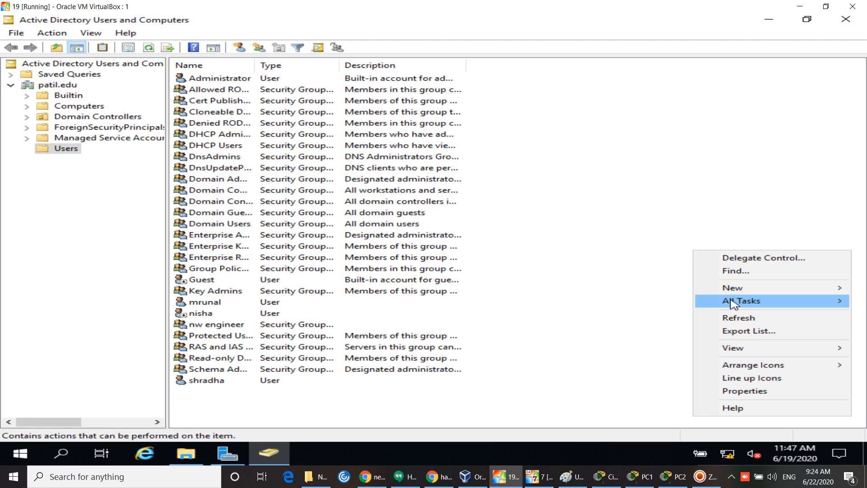
left_click(736, 320)
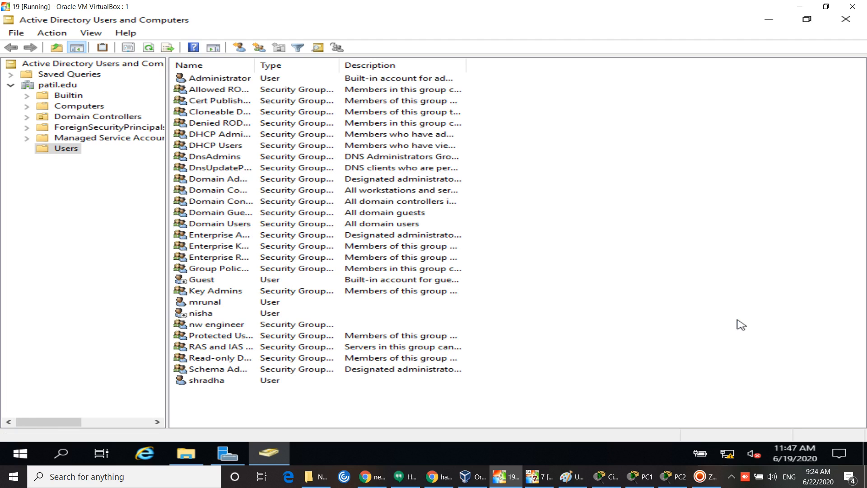
Step: Reload the Users list repeatedly with F5, then close Active Directory Users and Computers
key("F5")
key("F5")
key("F5")
key("F5")
key("F5")
key("F5")
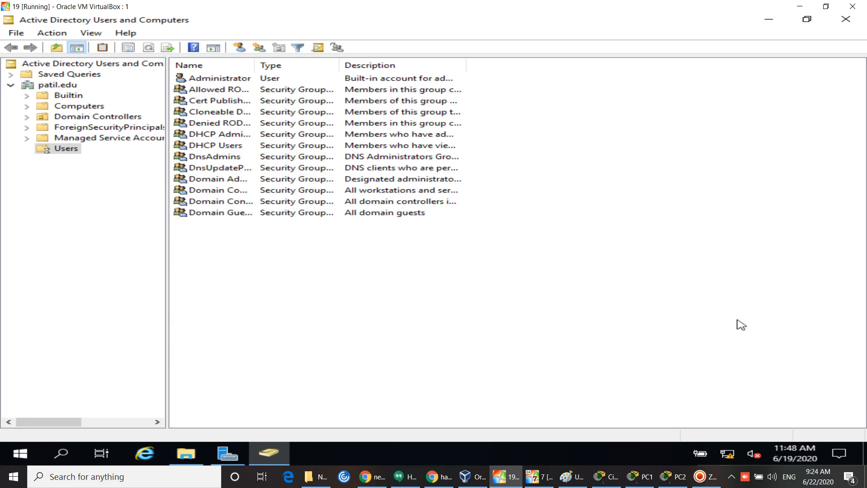
key("F5")
key("F5")
key("F5")
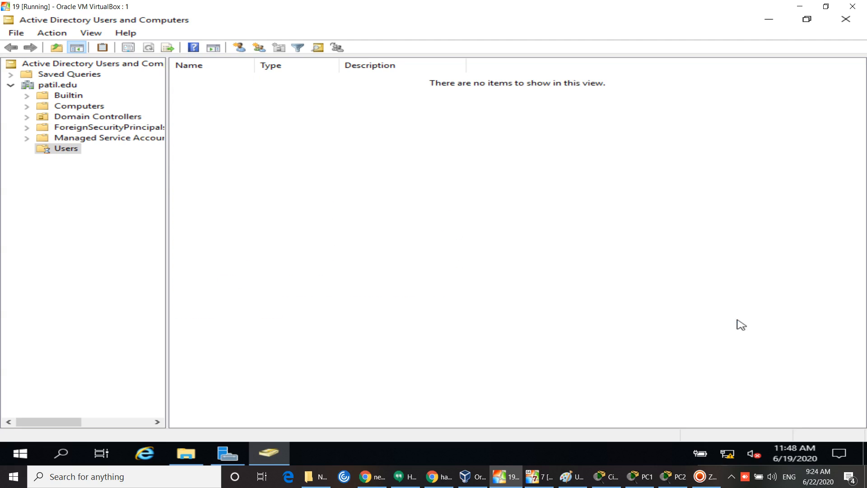
key("F5")
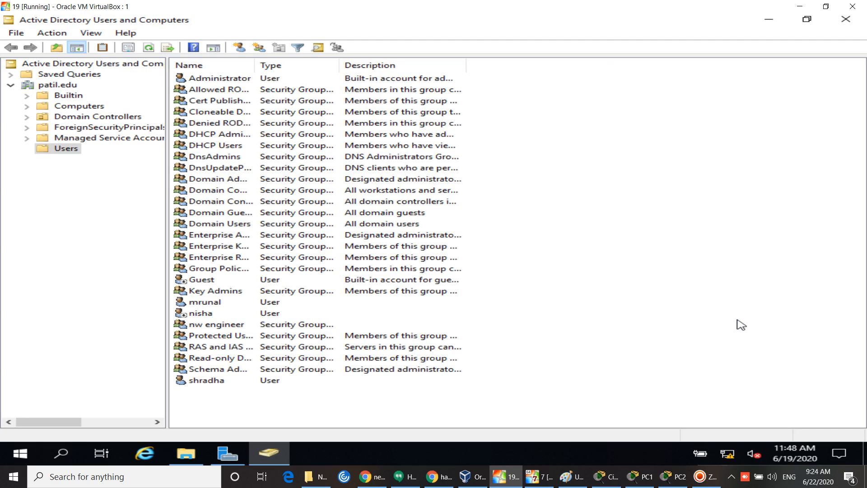
key("F5")
key("F5")
key("F5")
key("F5")
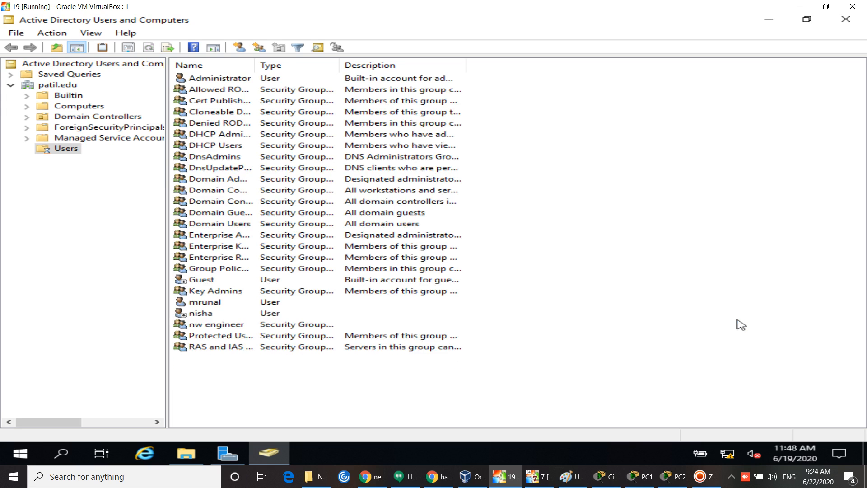
key("F5")
key("F5")
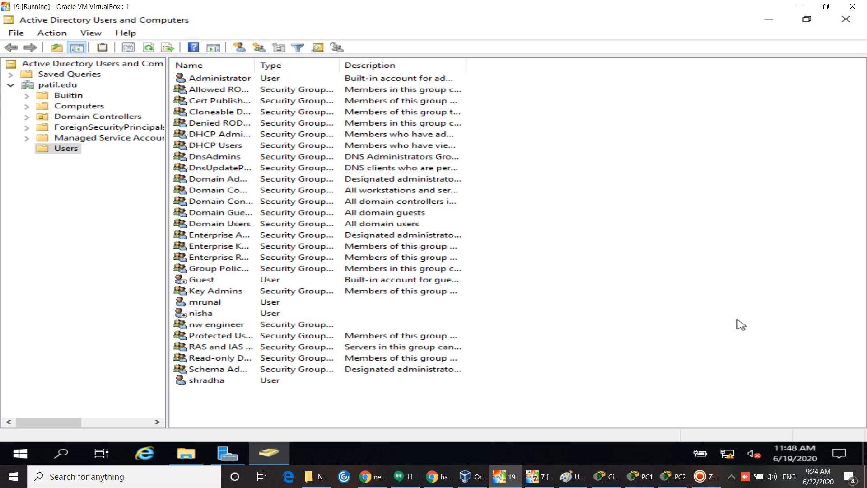
key("F5")
key("F5")
key("F5")
key("F5")
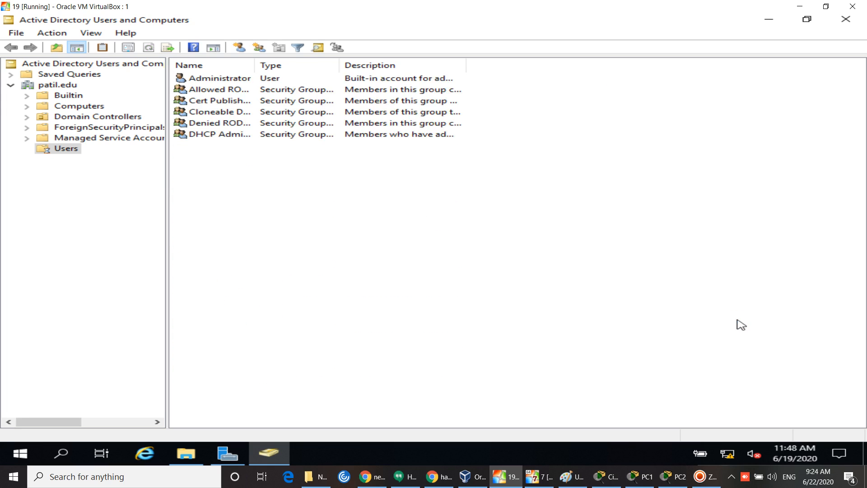
key("F5")
key("F5")
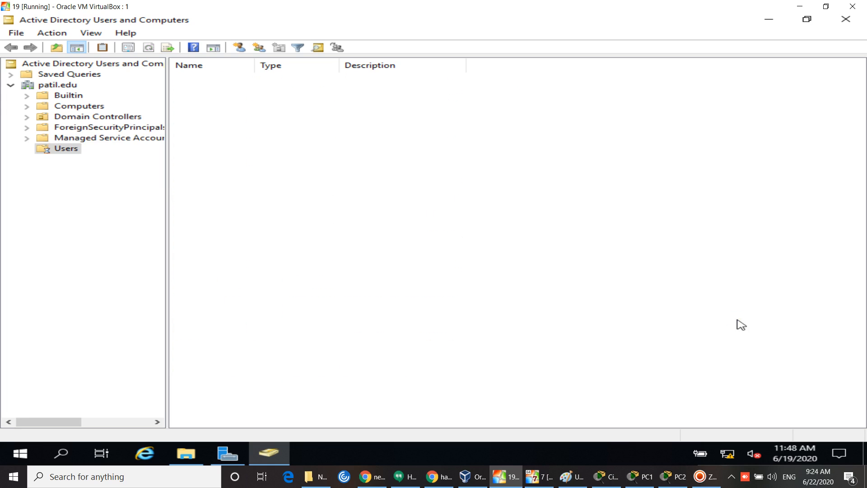
key("F5")
key("F5")
key("F5")
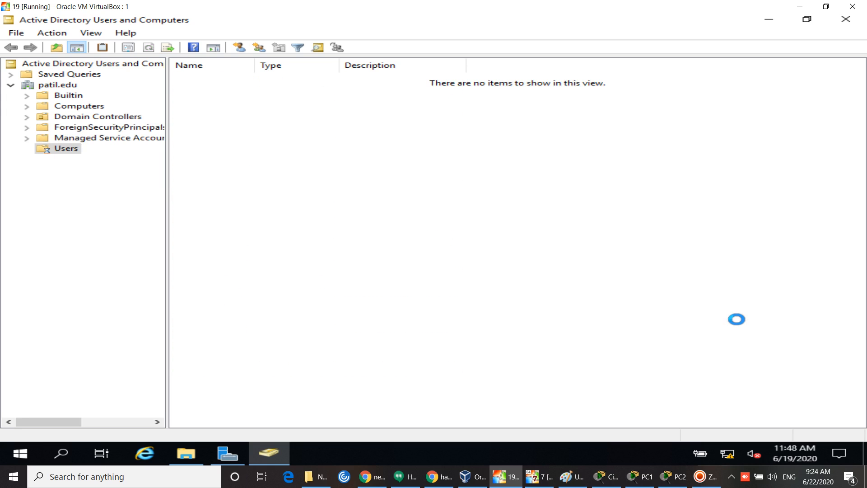
key("F5")
key("F5")
key("F5")
key("F5")
key("F5")
key("F5")
key("F5")
key("F5")
key("F5")
left_click(845, 20)
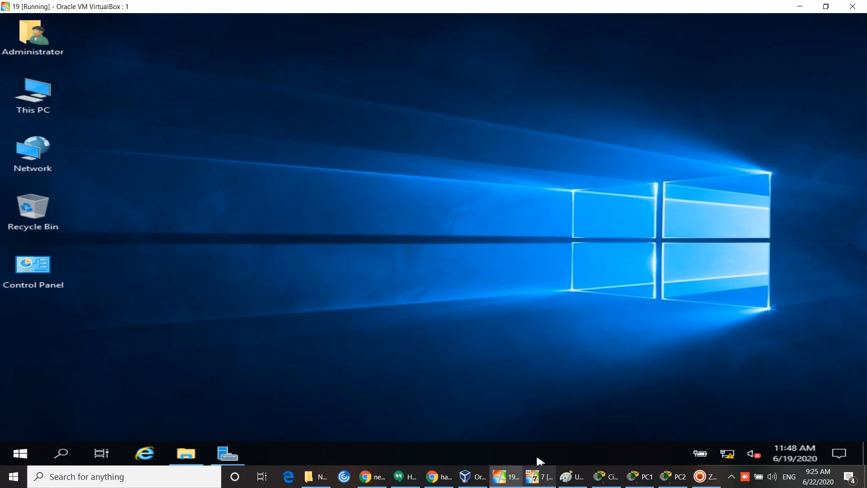
Step: Switch to the Windows 7 client and log off the current domain user
mouse_move(537, 475)
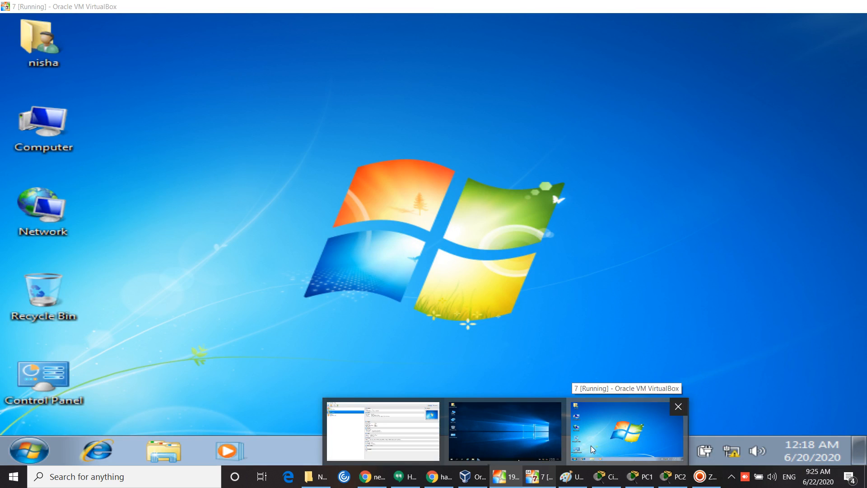
left_click(591, 446)
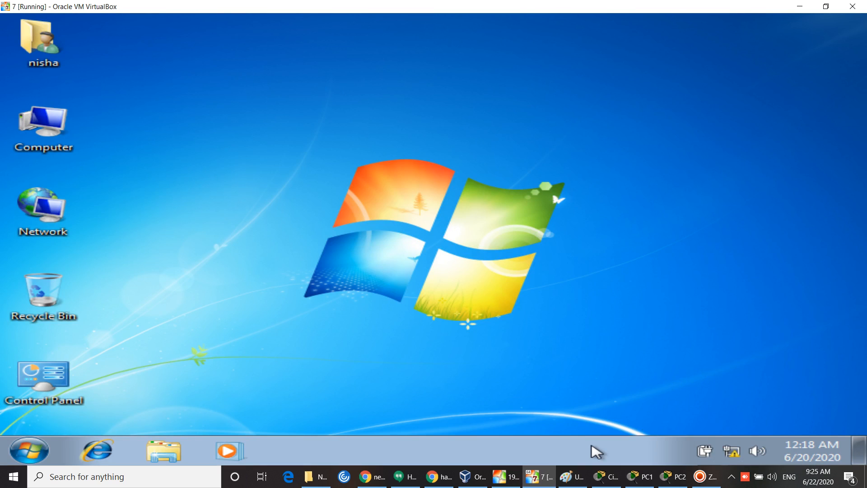
left_click(29, 451)
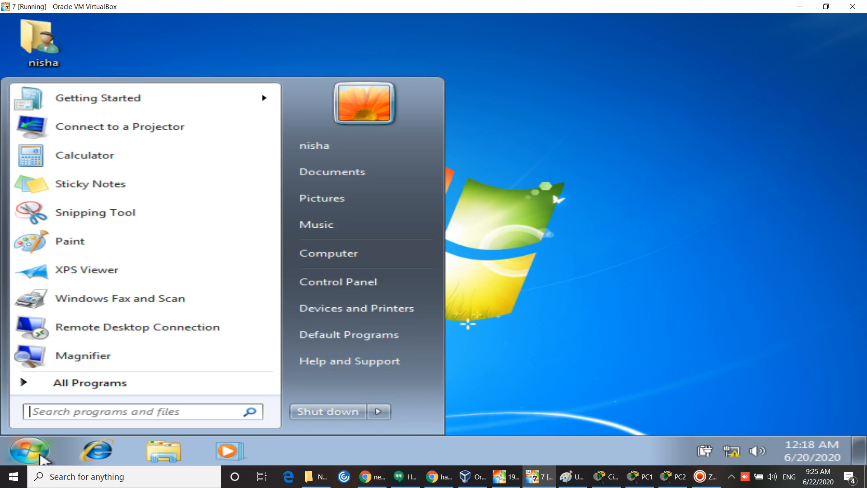
left_click(380, 413)
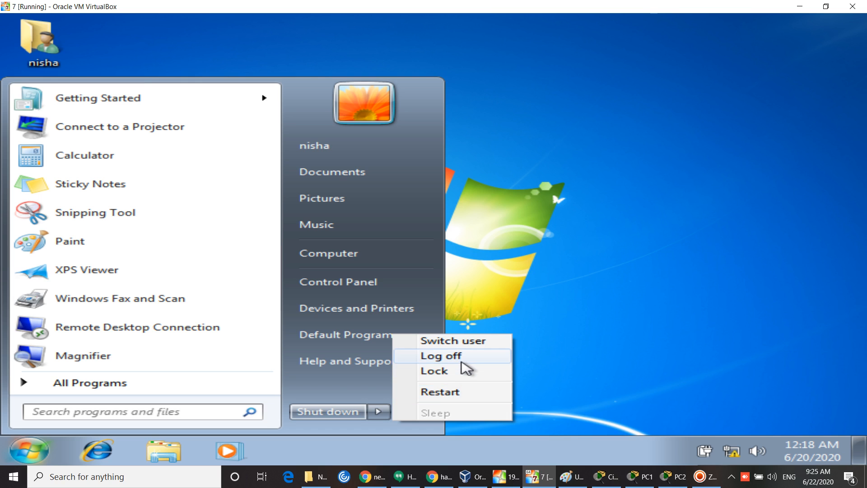
left_click(464, 360)
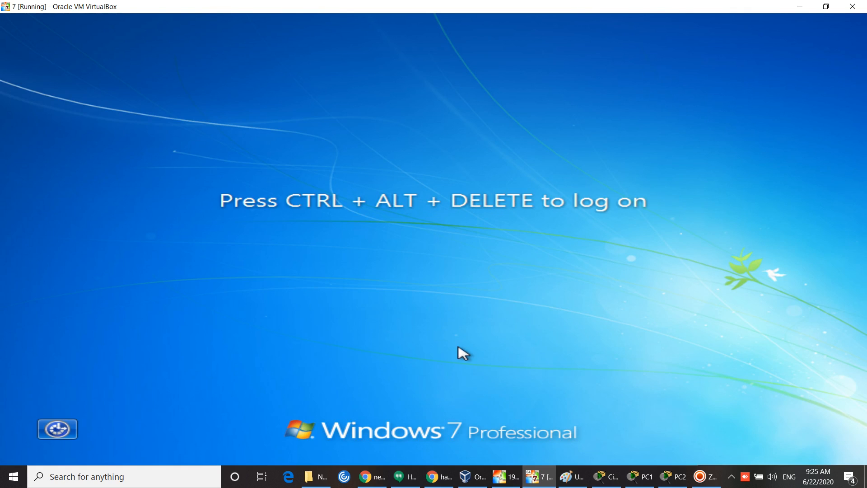
Step: Send Ctrl-Alt-Del and sign in as another domain user through Other User
key("ctrl+Home")
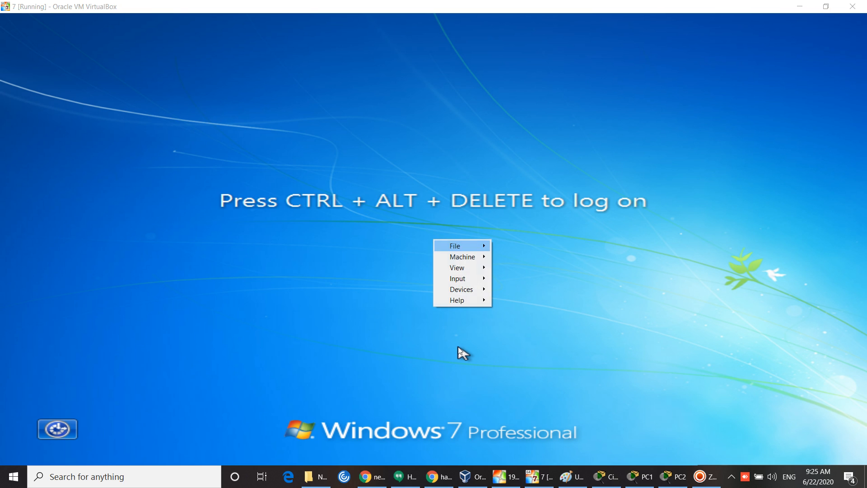
mouse_move(465, 278)
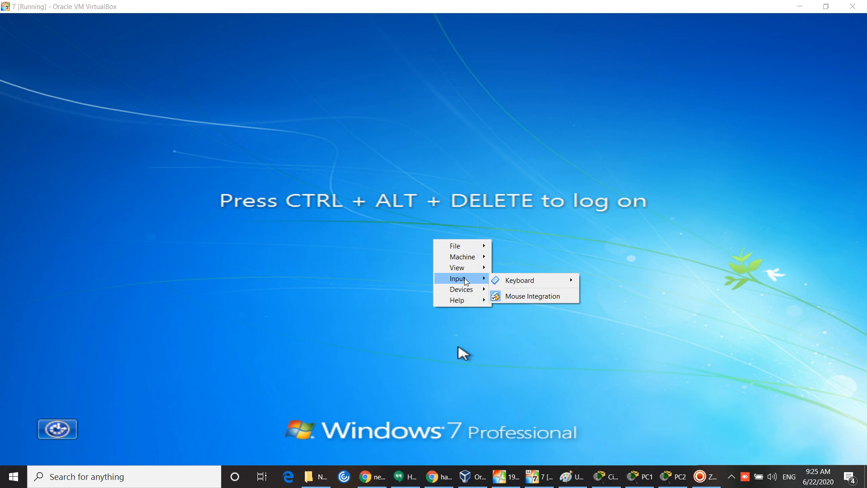
mouse_move(518, 282)
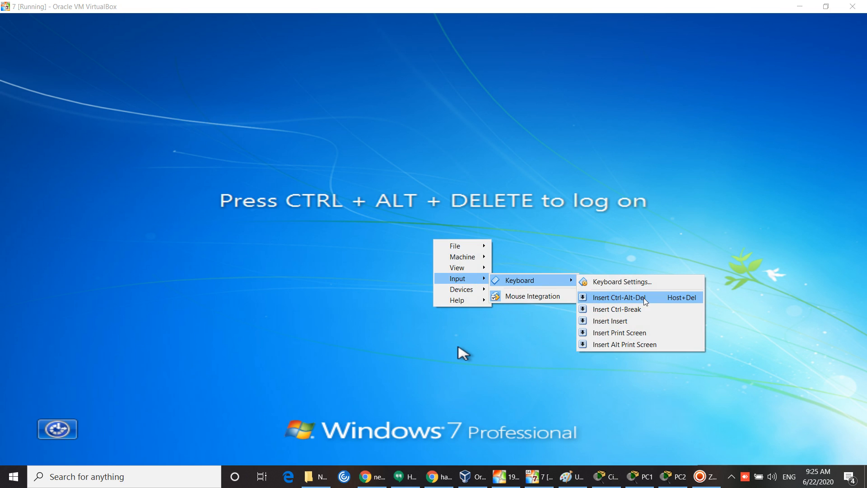
left_click(644, 296)
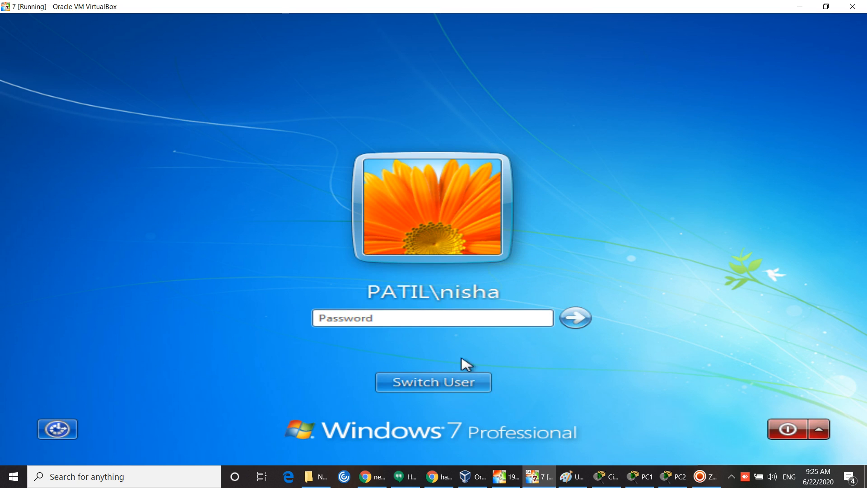
left_click(451, 384)
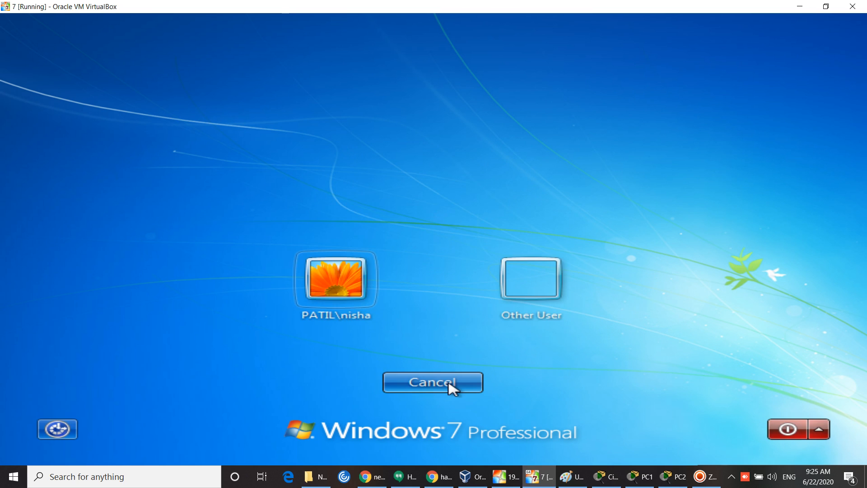
left_click(523, 291)
type("mrunal")
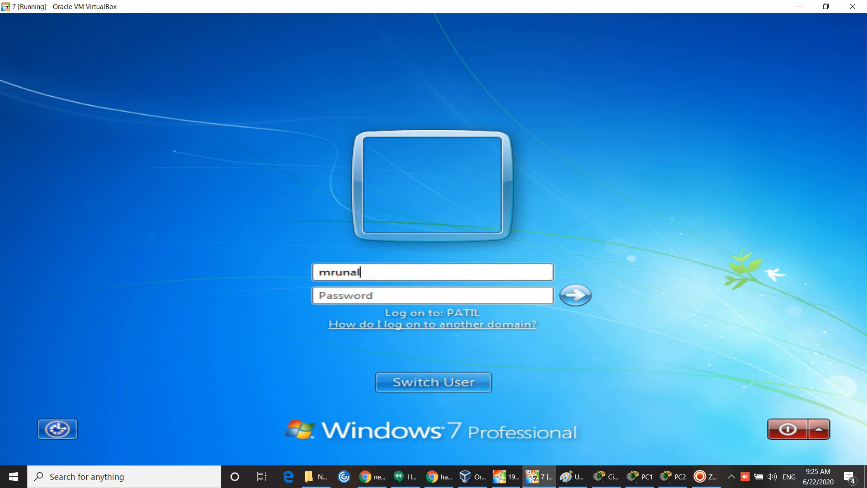
key("Tab")
type("••")
key("Return")
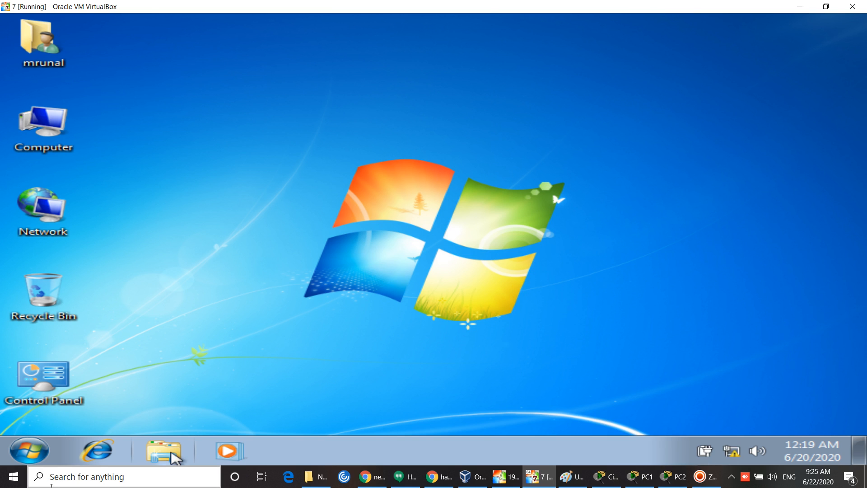
left_click(23, 449)
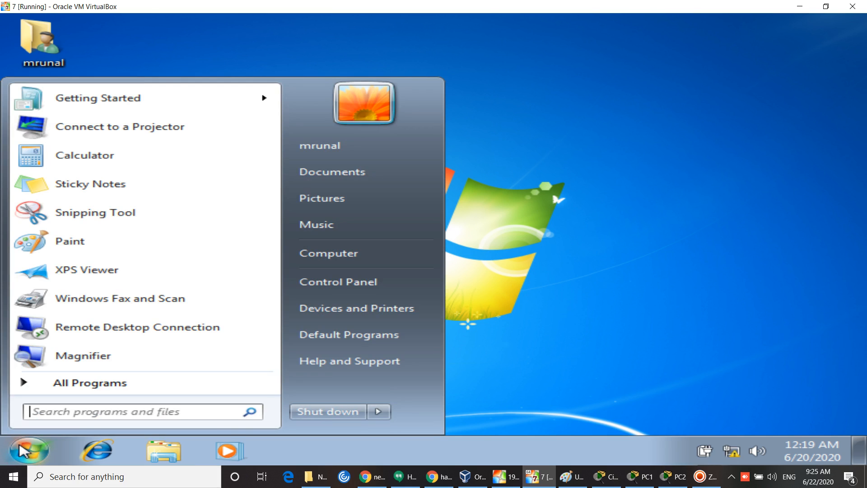
Step: Restart the Windows 7 client from the Start menu's shutdown options
left_click(387, 416)
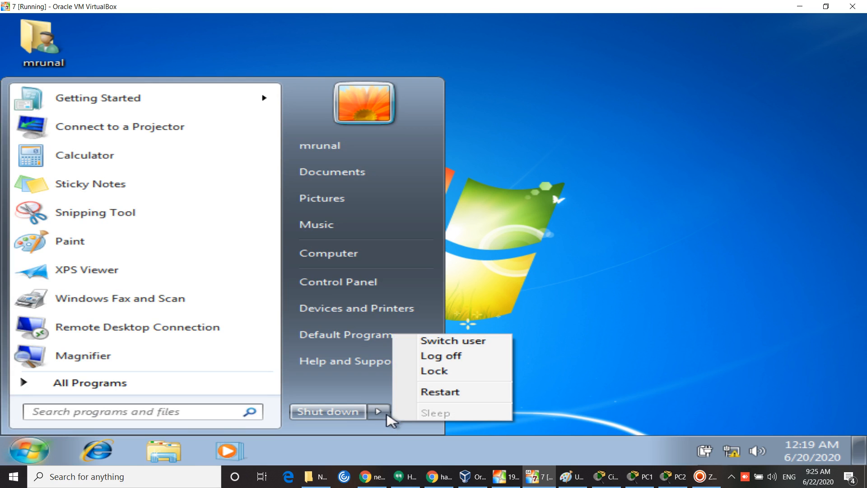
left_click(459, 393)
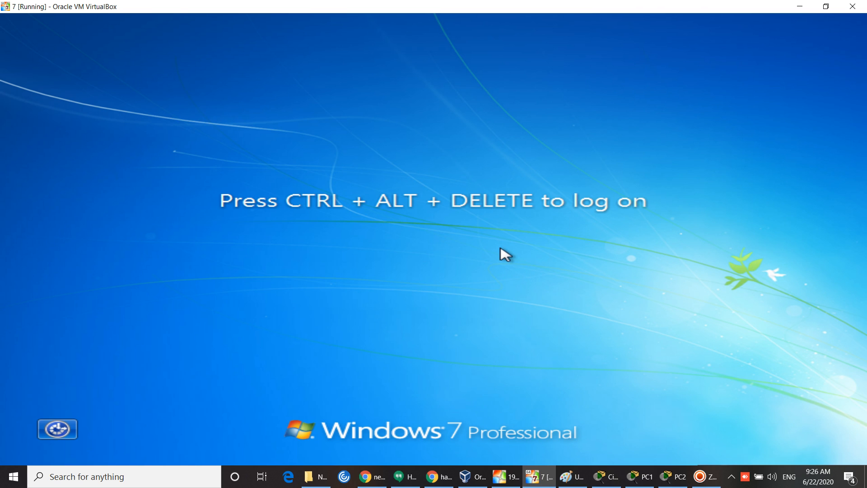
key("ctrl+Home")
Step: Send Ctrl-Alt-Del and try logging on with the disabled account's name and password
key("Up")
key("Up")
key("Up")
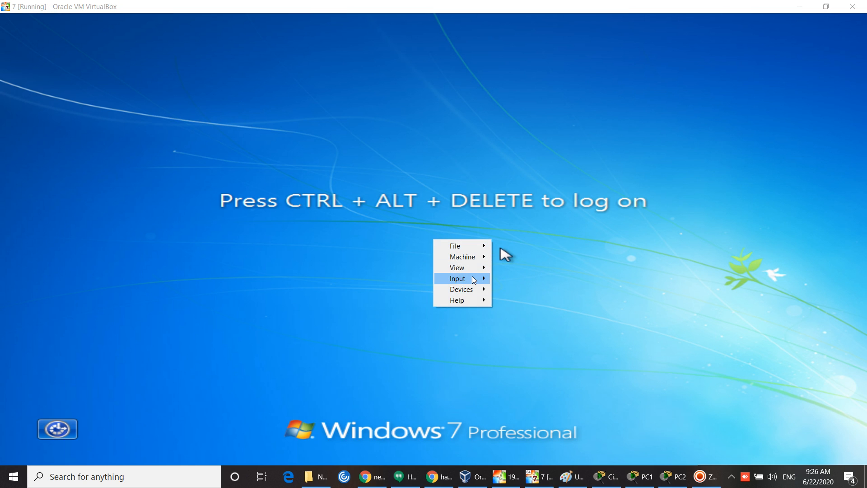
key("Right")
key("Right")
key("Down")
key("Down")
key("Return")
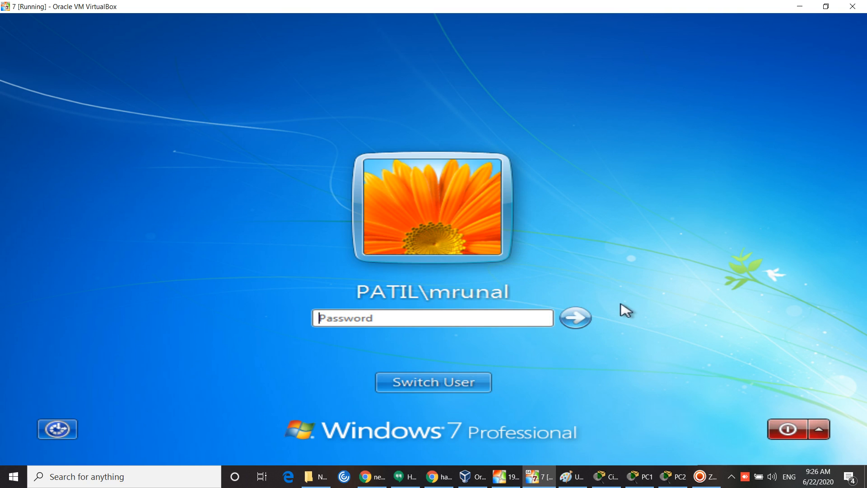
left_click(485, 381)
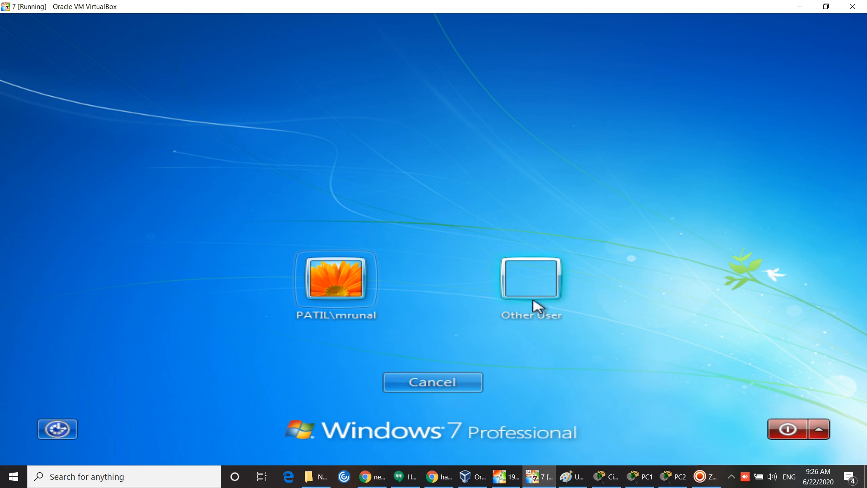
left_click(536, 304)
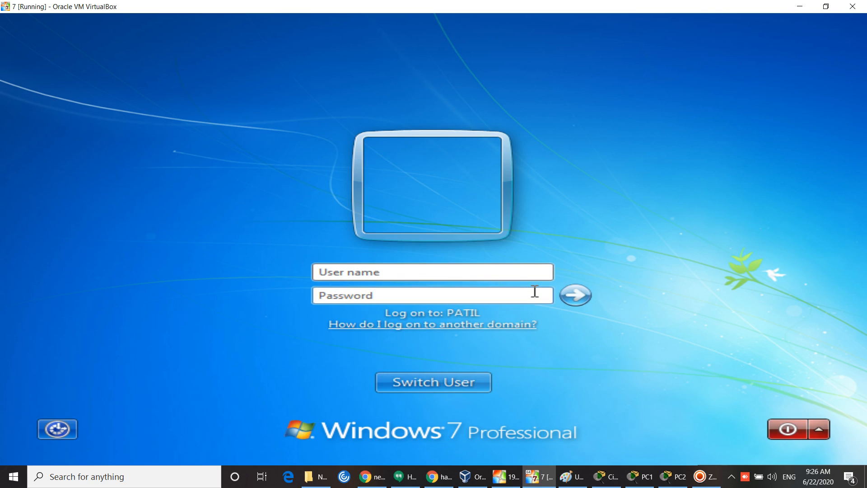
type("nisha")
key("Tab")
type("*****")
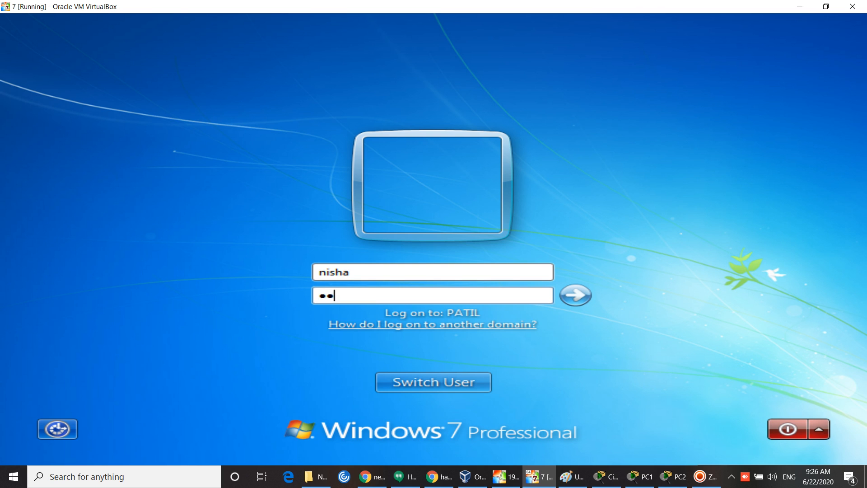
type("*****")
key("Return")
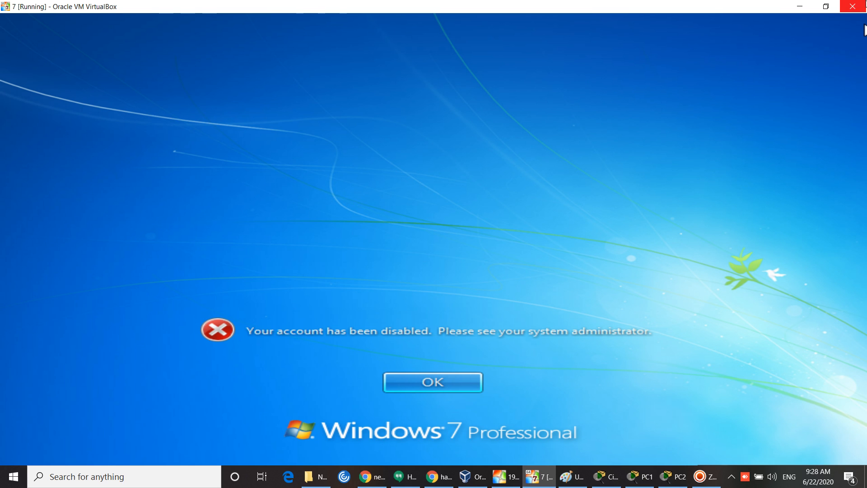
Step: Minimize the Windows 7 VM and bring up Server Manager's Dashboard on the server VM
left_click(799, 6)
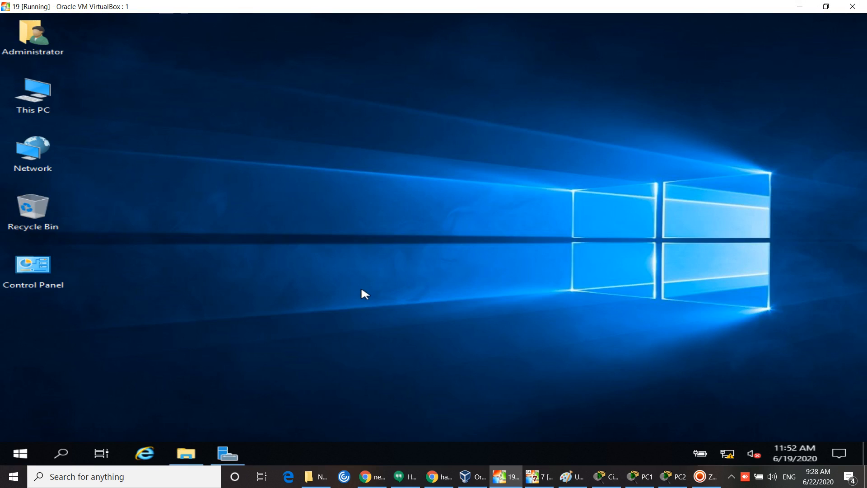
left_click(237, 454)
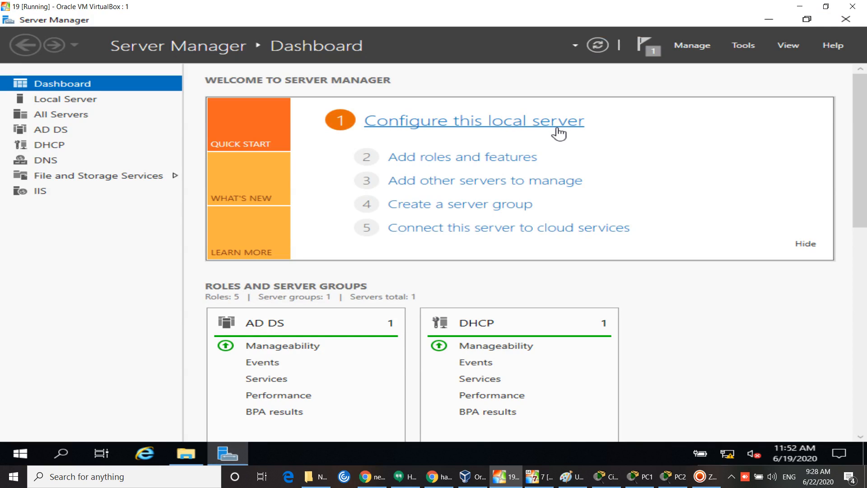
Step: Enable the disabled domain user account in Active Directory Users and Computers
left_click(744, 47)
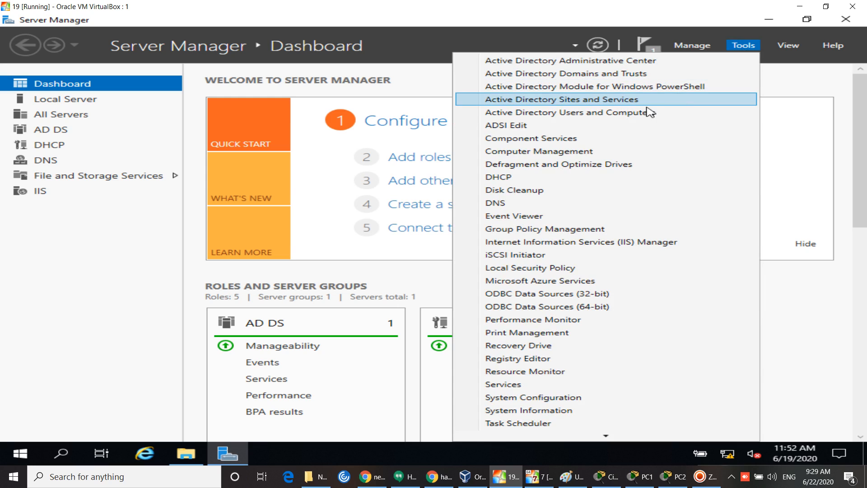
left_click(650, 113)
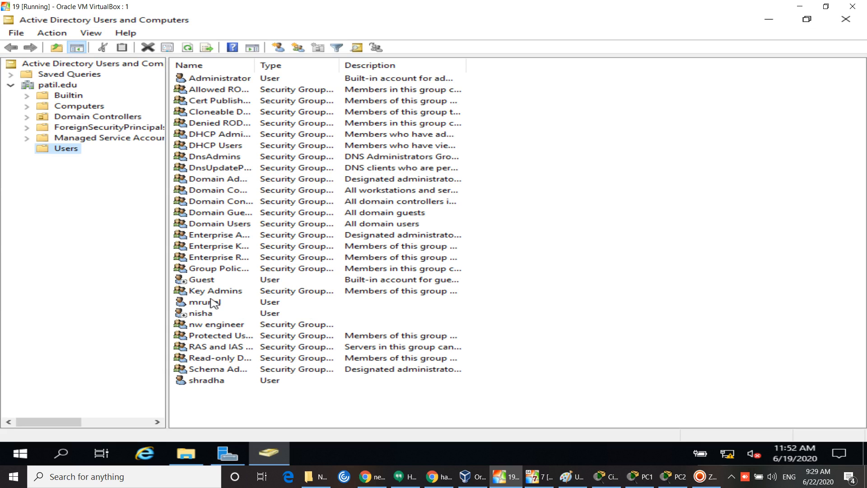
right_click(200, 314)
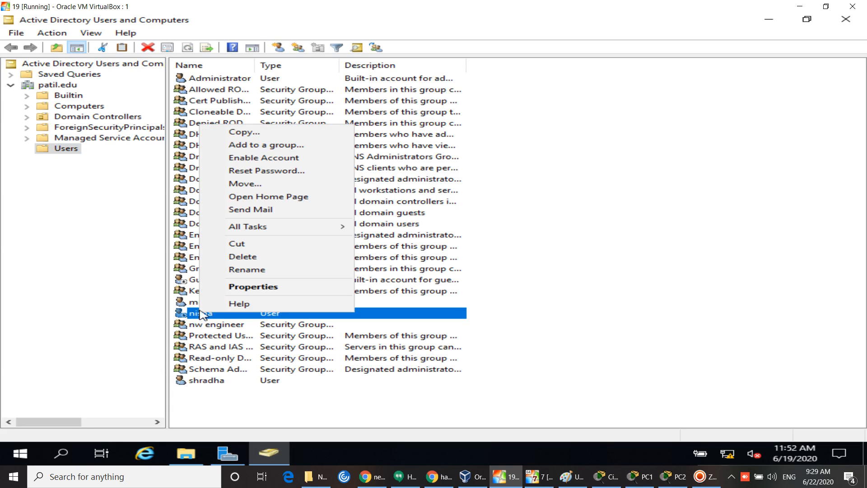
left_click(244, 159)
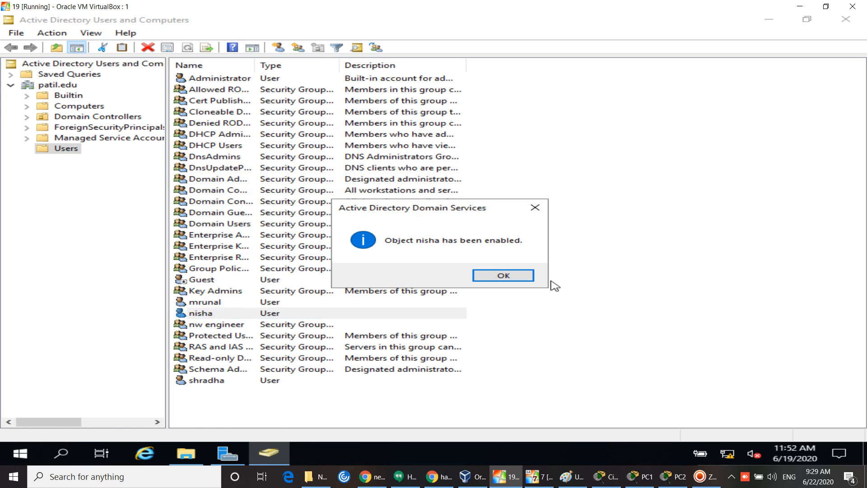
left_click(528, 282)
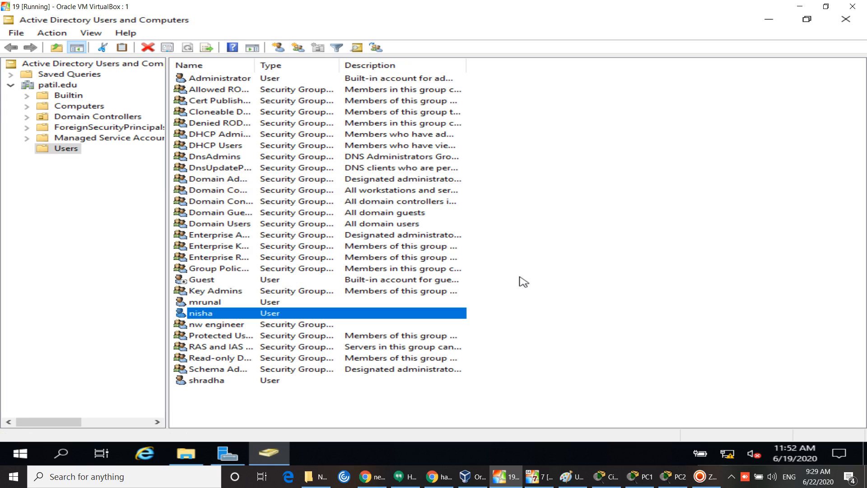
left_click(523, 281)
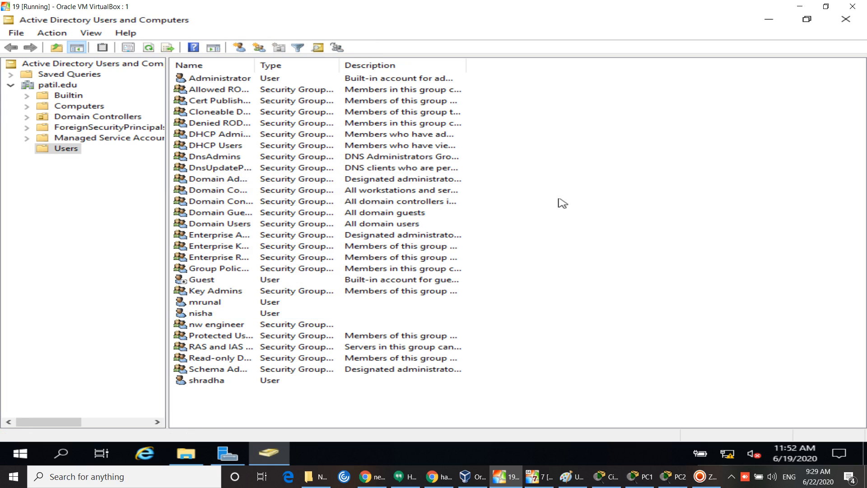
Step: Refresh the Users container list several times, then minimize the console
right_click(572, 177)
left_click(587, 243)
right_click(607, 187)
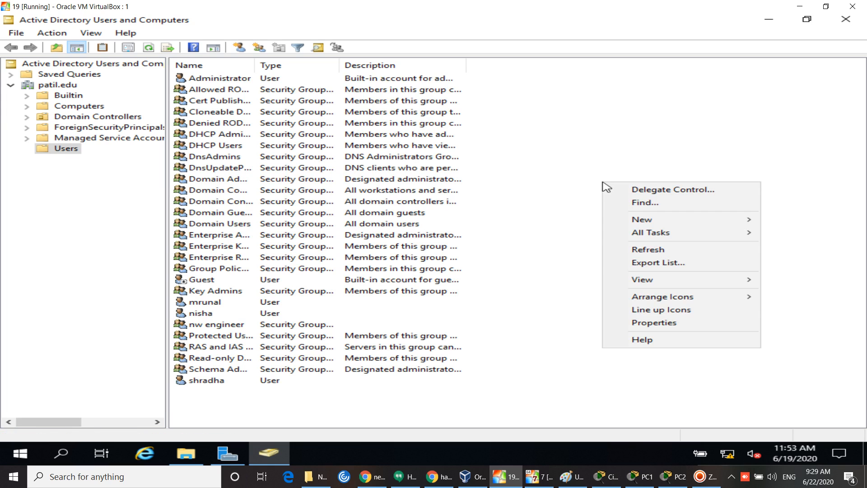
left_click(657, 246)
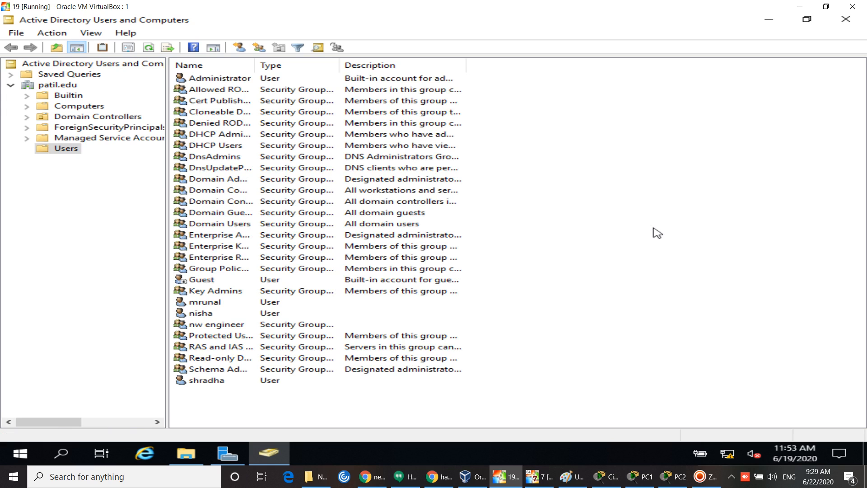
right_click(642, 197)
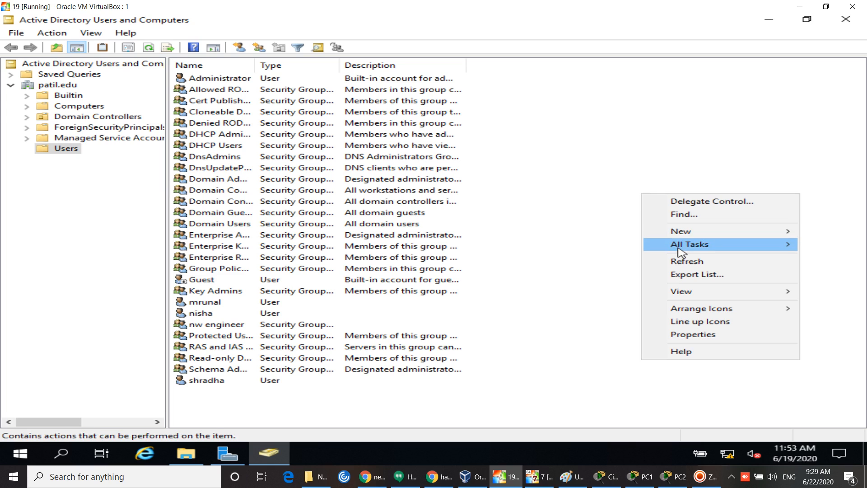
left_click(687, 262)
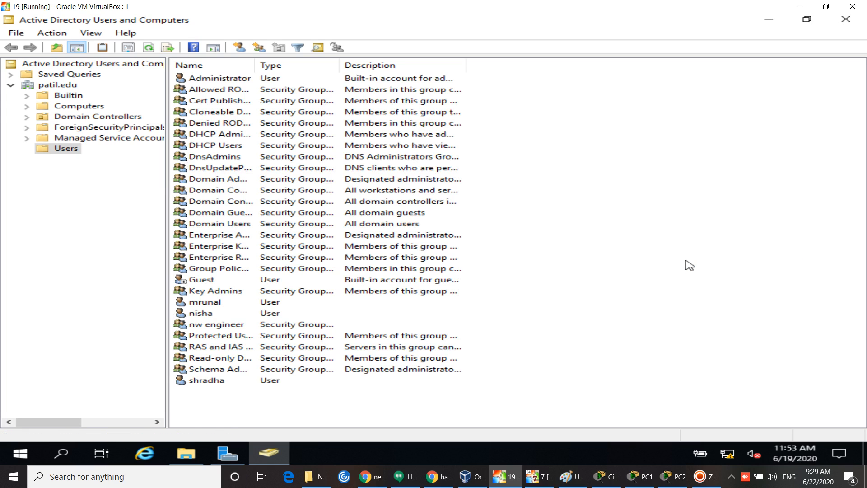
key("F5")
key("F5")
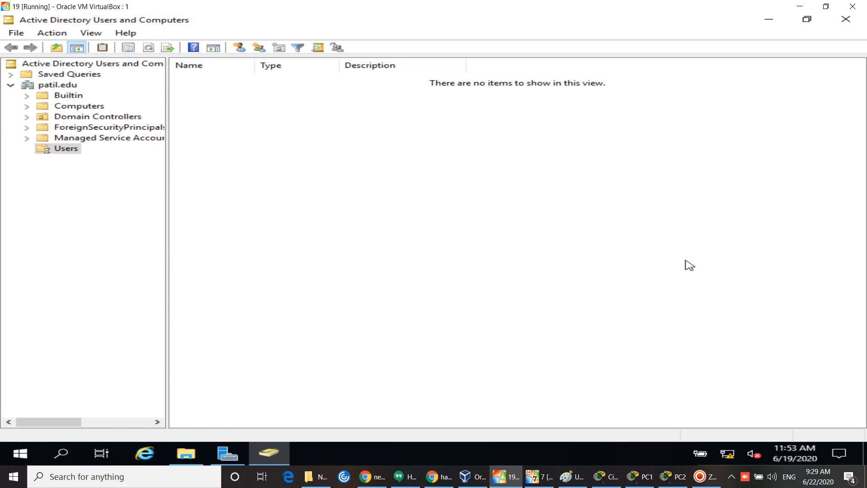
key("F5")
key("F5")
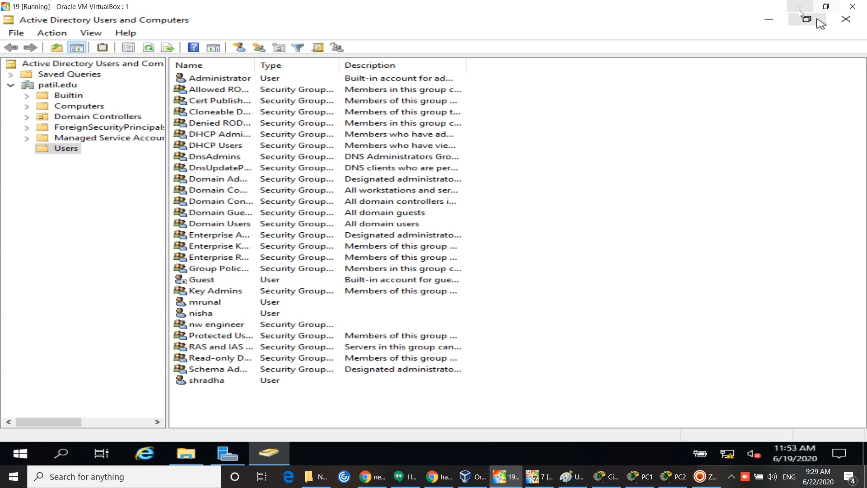
left_click(769, 19)
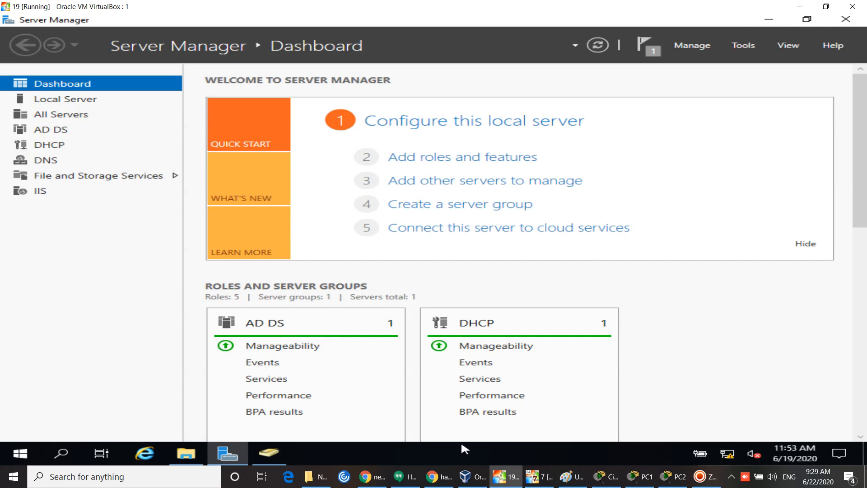
Step: On Windows 7, dismiss the disabled-account error, log the user on with their password, then minimize the VM
left_click(530, 477)
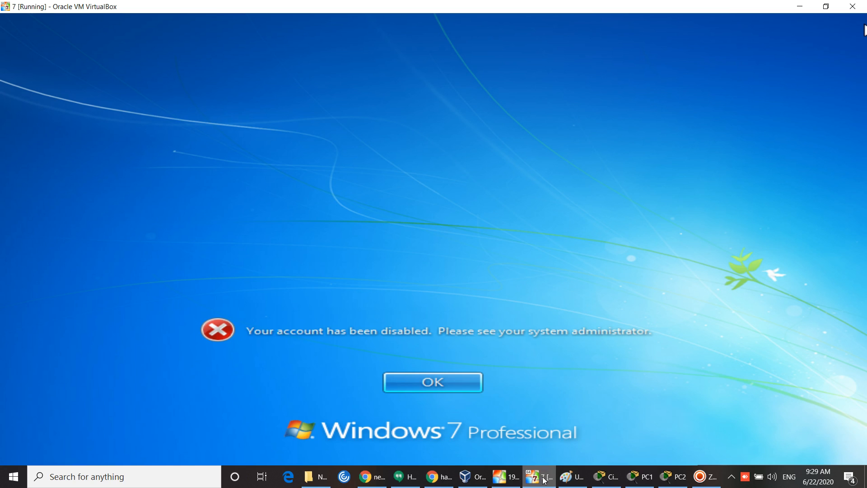
left_click(461, 386)
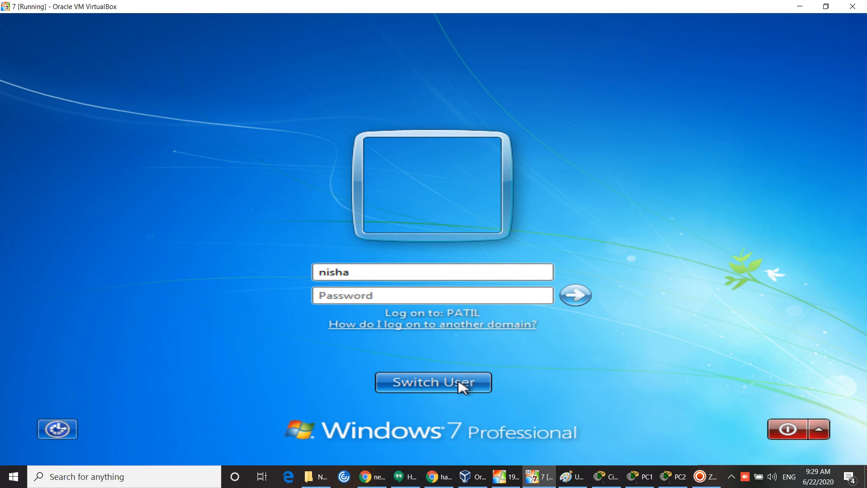
left_click(427, 300)
type("*****")
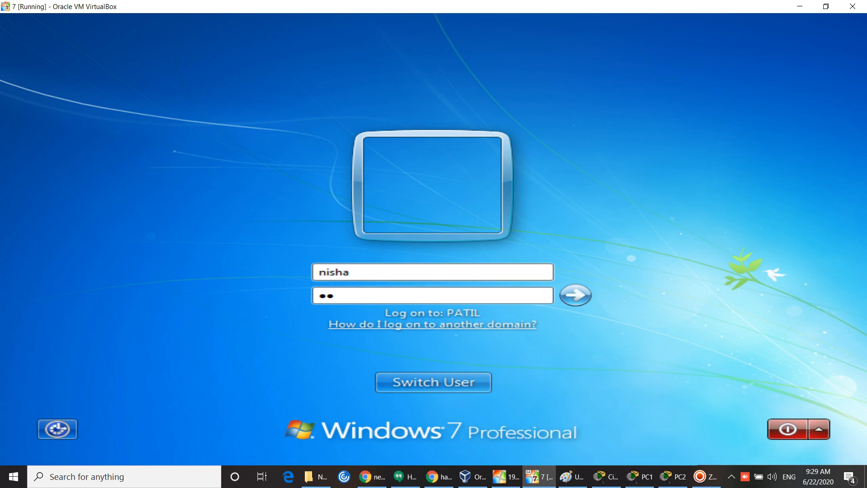
type("*****")
key("Return")
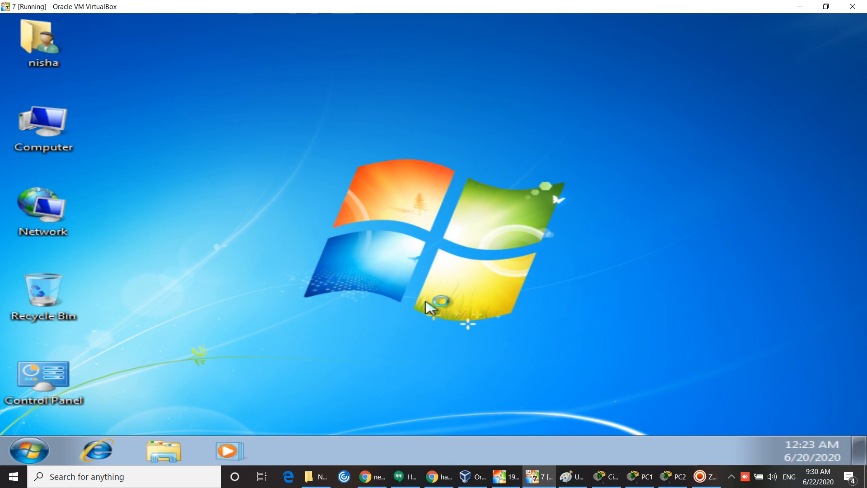
left_click(799, 6)
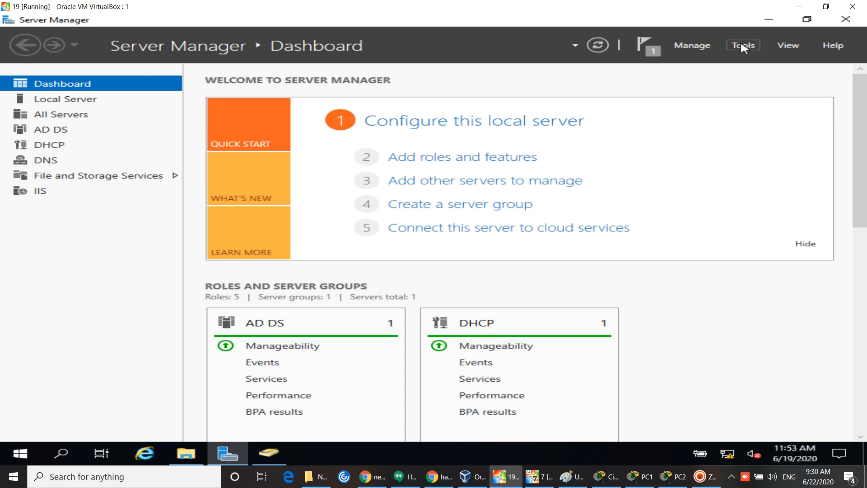
Step: In Active Directory Users and Computers, delete the last user listed in Users and confirm
left_click(743, 45)
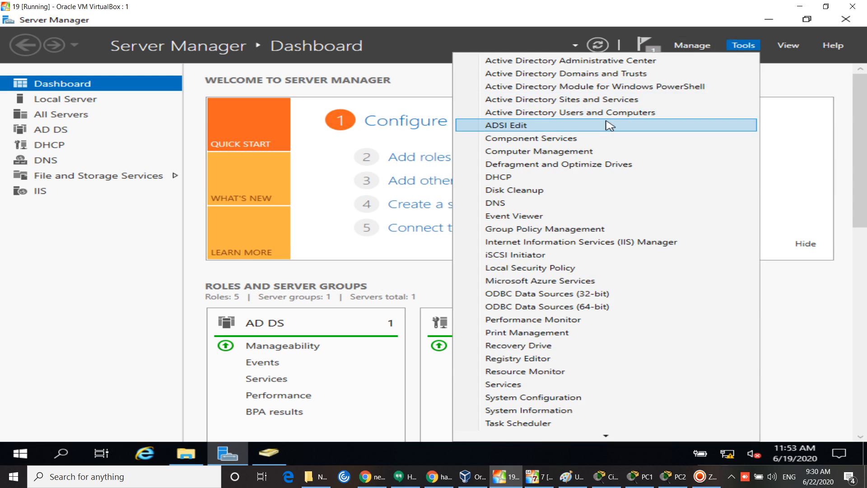
left_click(607, 117)
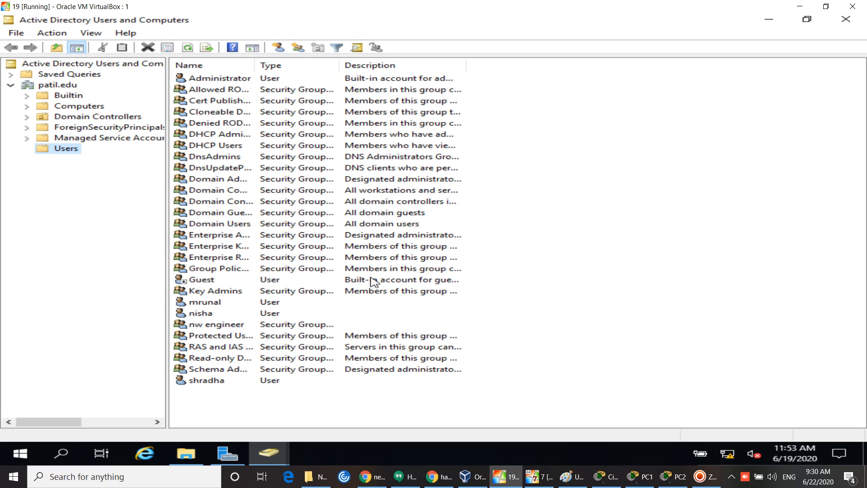
right_click(212, 384)
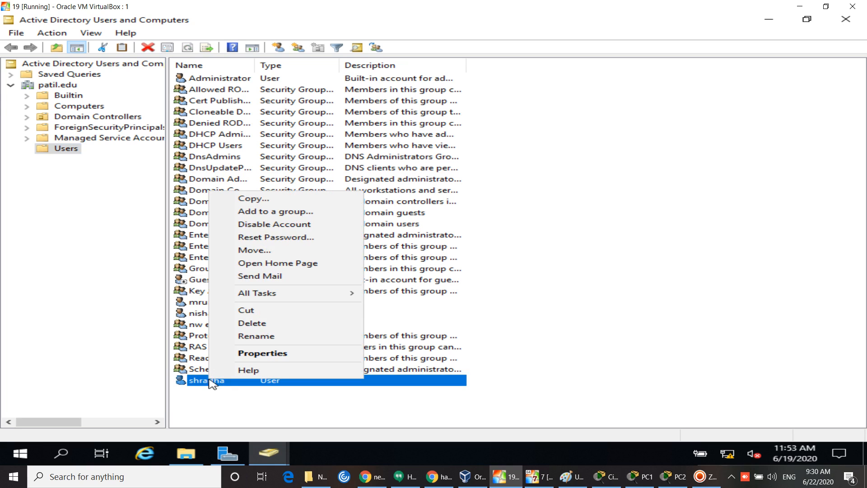
left_click(251, 323)
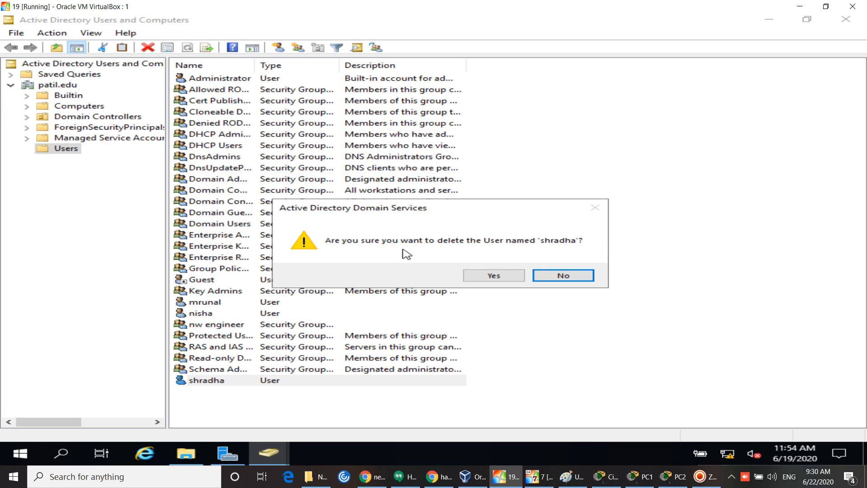
left_click(498, 276)
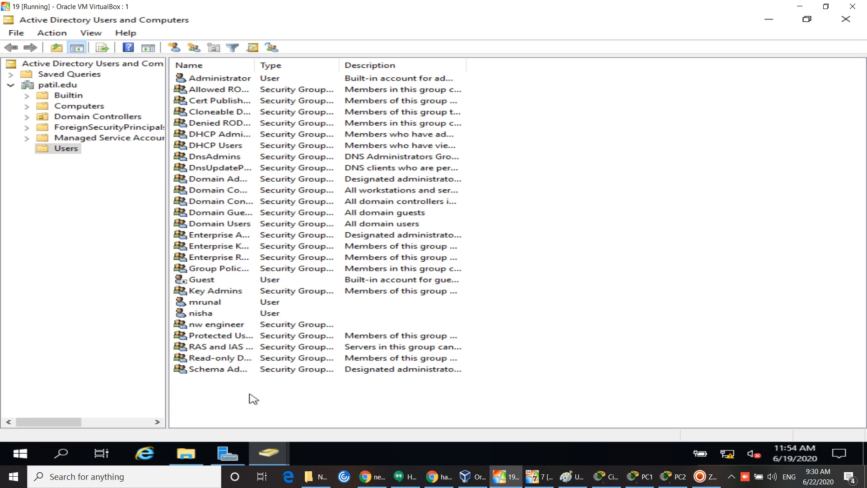
Step: Clear 'User cannot change password' on the re-enabled user's Account tab
right_click(205, 313)
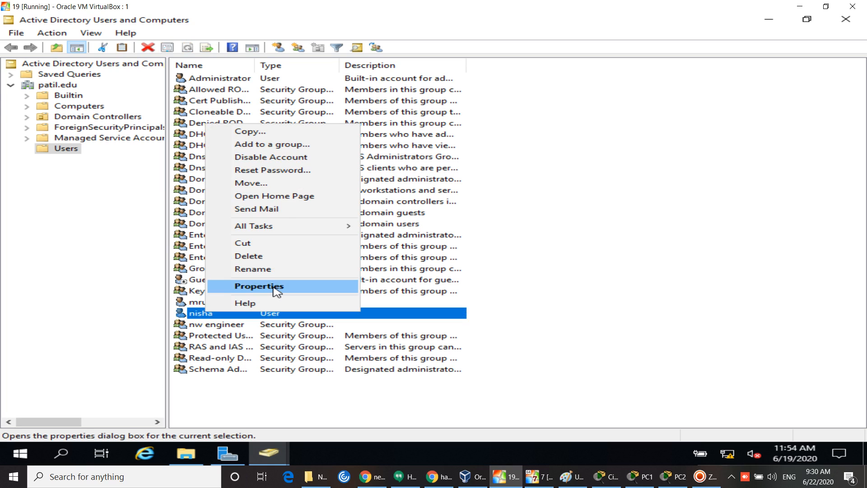
left_click(259, 286)
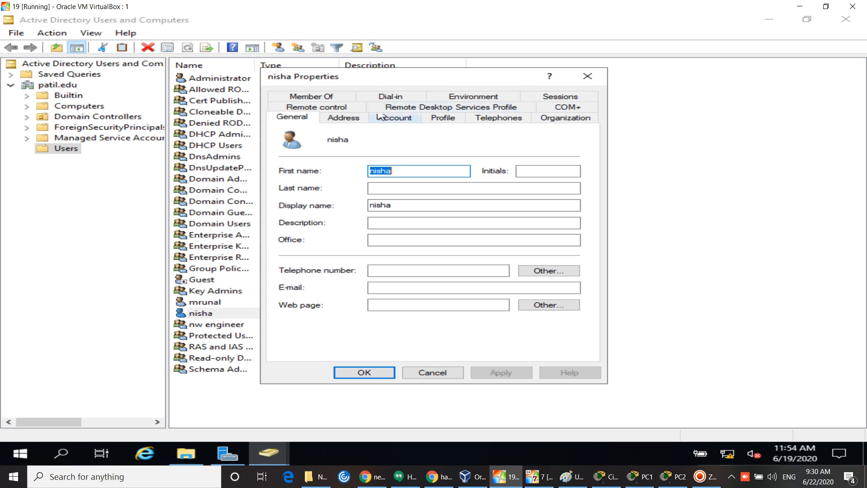
left_click(396, 118)
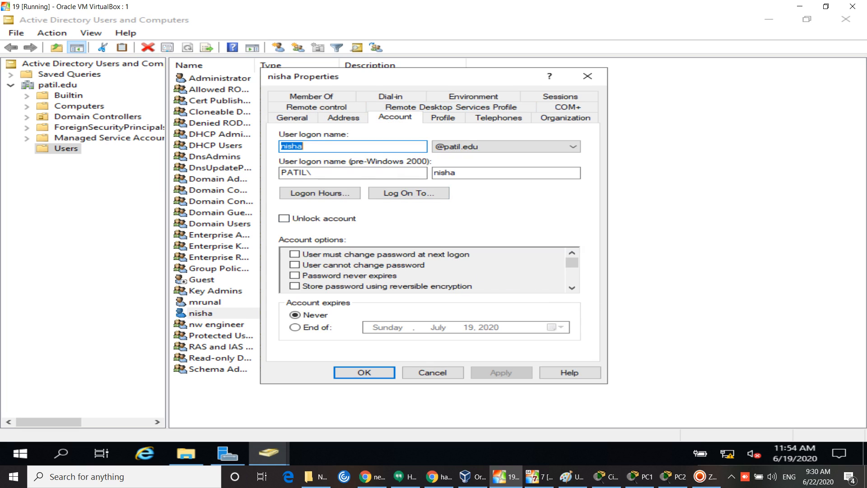
left_click(570, 290)
left_click(571, 289)
left_click(571, 289)
left_click(571, 290)
left_click(572, 290)
left_click(572, 289)
left_click(571, 289)
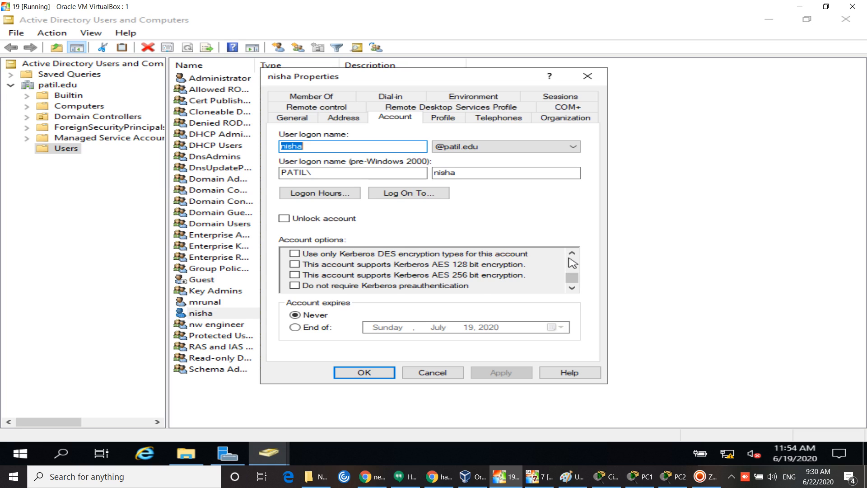
left_click(573, 263)
left_click(573, 262)
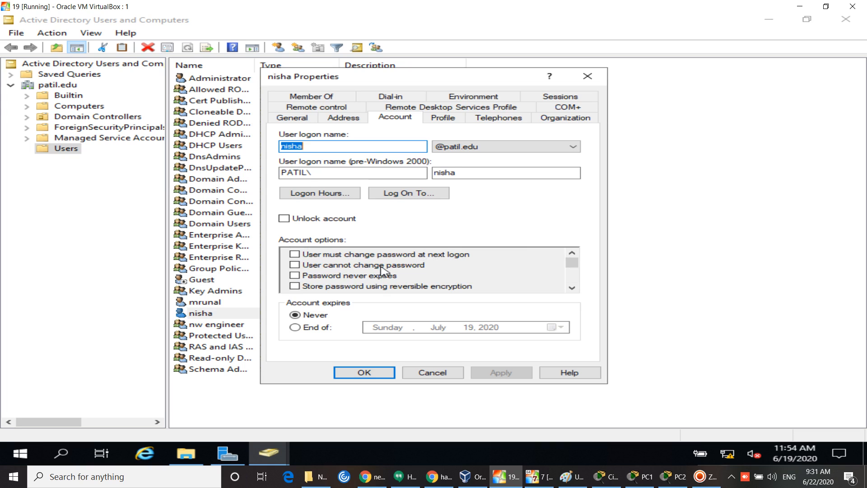
left_click(295, 265)
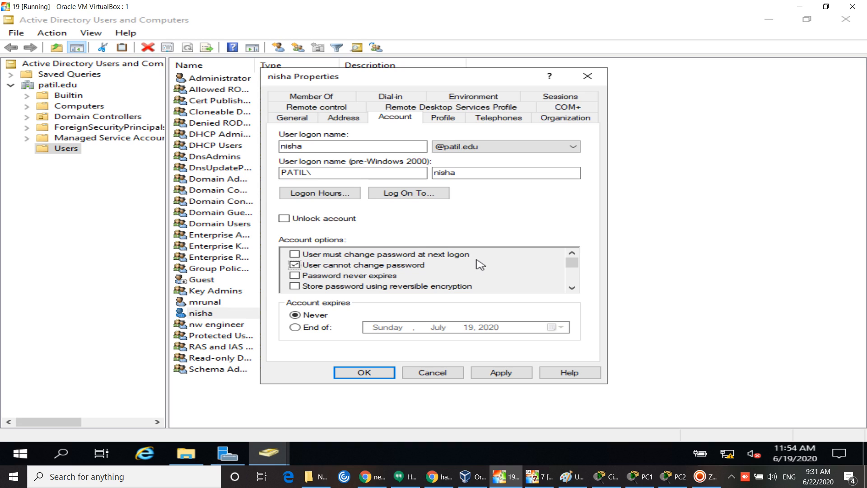
Step: Toggle 'Password never expires' on and back off, scroll the remaining account options, and close Properties
left_click(301, 263)
left_click(294, 279)
left_click(573, 289)
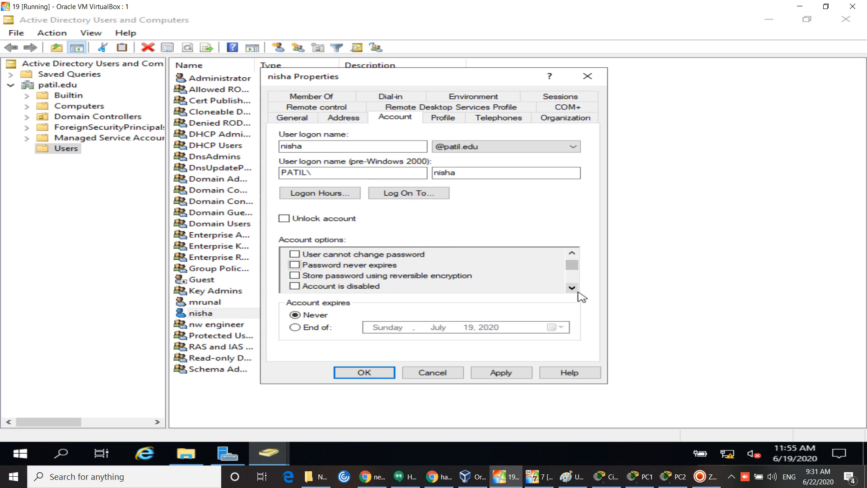
left_click(571, 288)
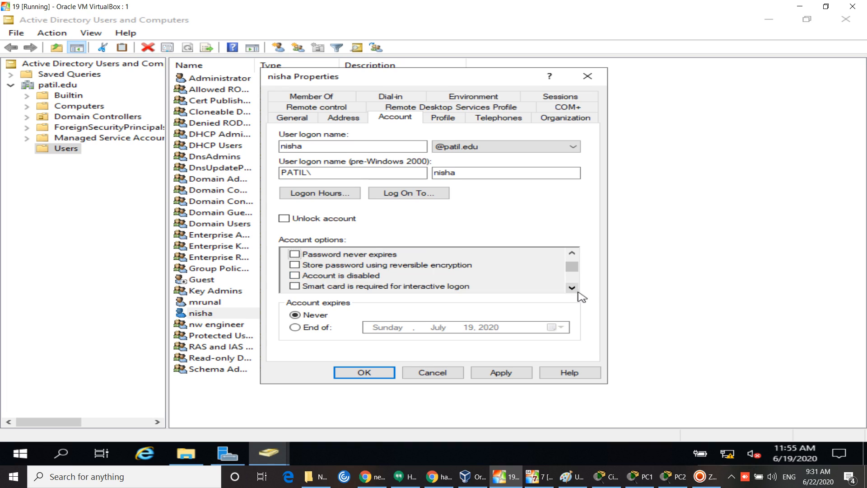
left_click(572, 288)
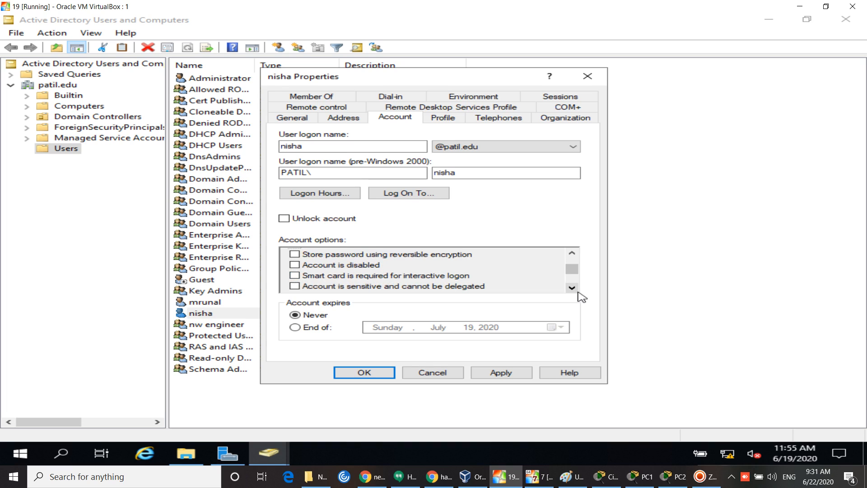
left_click(572, 288)
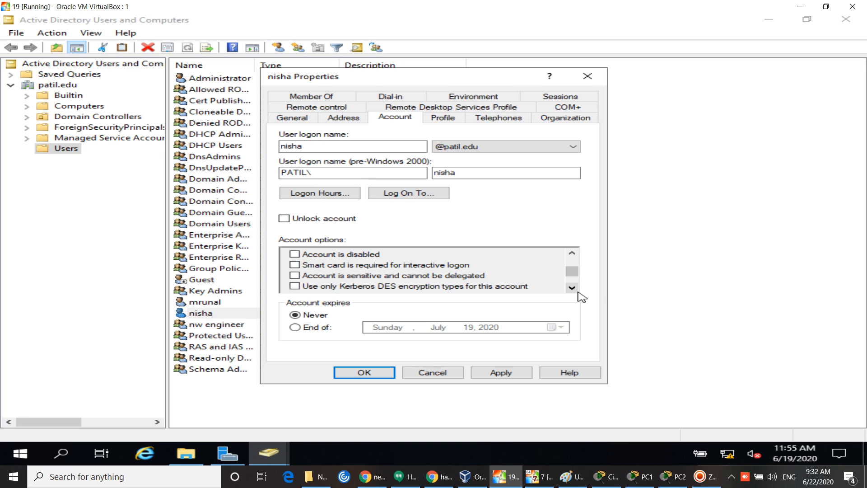
left_click(573, 289)
left_click(573, 289)
left_click(574, 289)
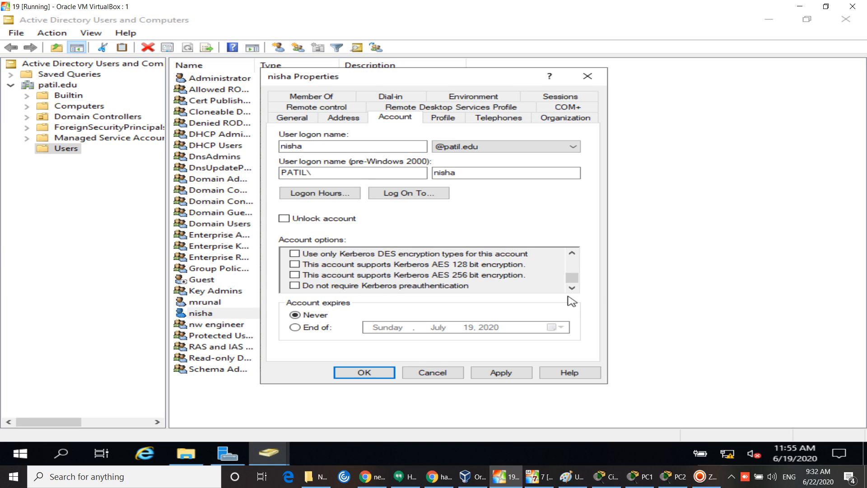
left_click(588, 76)
Step: Refresh the Users list repeatedly from its context menu, then close Active Directory Users and Computers
right_click(612, 127)
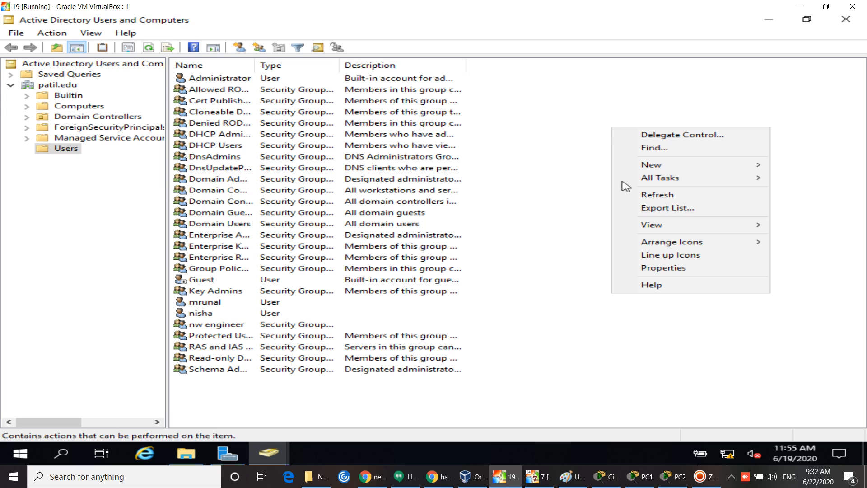
left_click(661, 201)
right_click(660, 199)
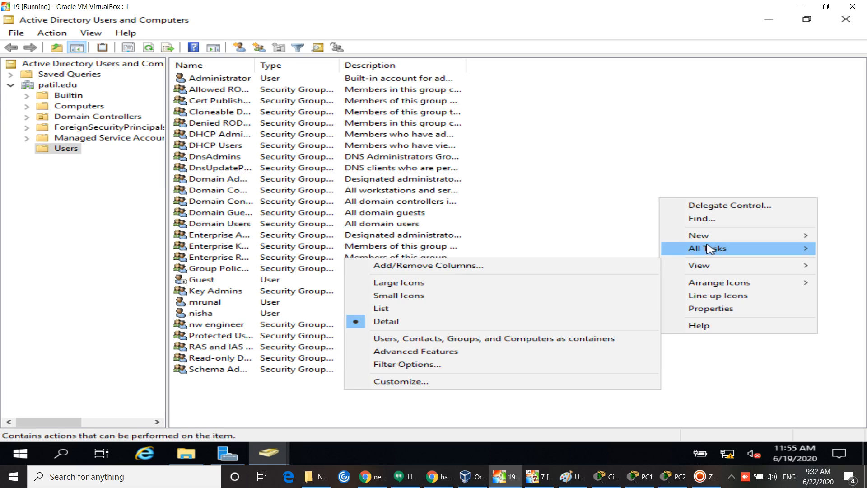
left_click(634, 212)
right_click(632, 208)
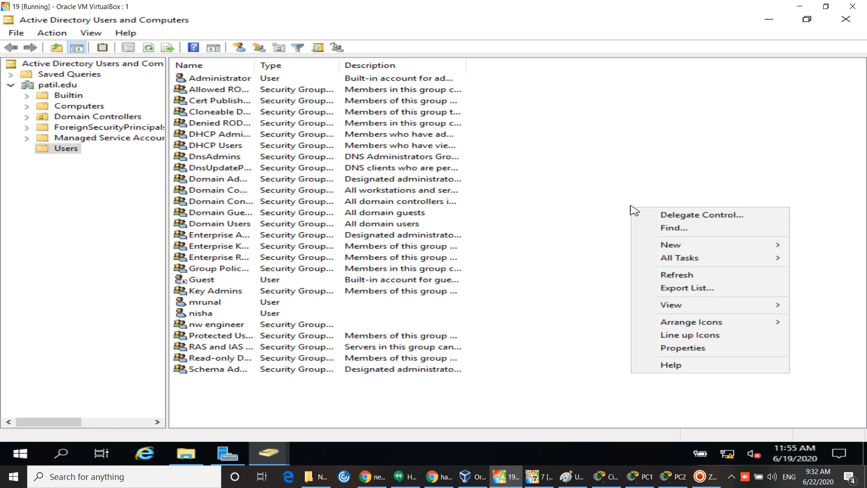
left_click(673, 275)
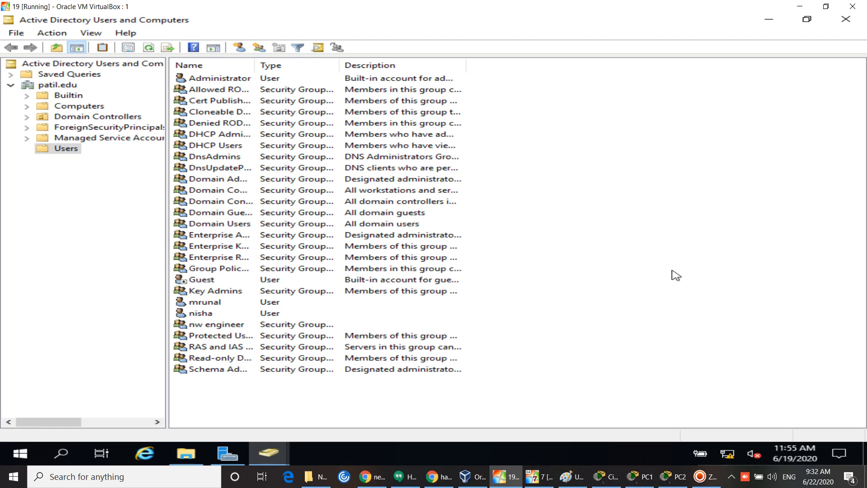
right_click(668, 239)
left_click(703, 306)
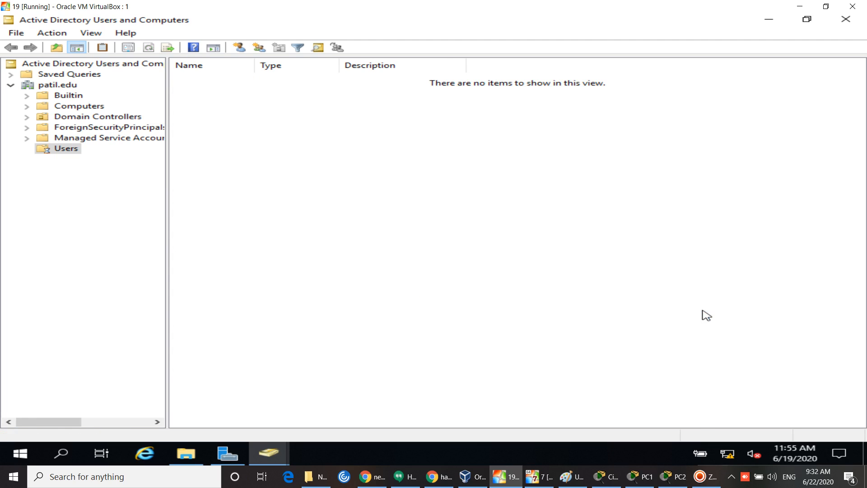
right_click(685, 248)
left_click(737, 313)
right_click(725, 275)
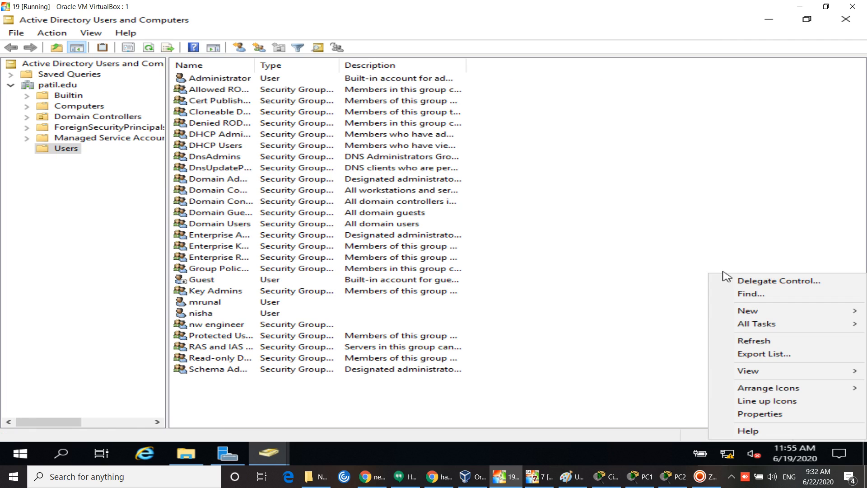
left_click(743, 341)
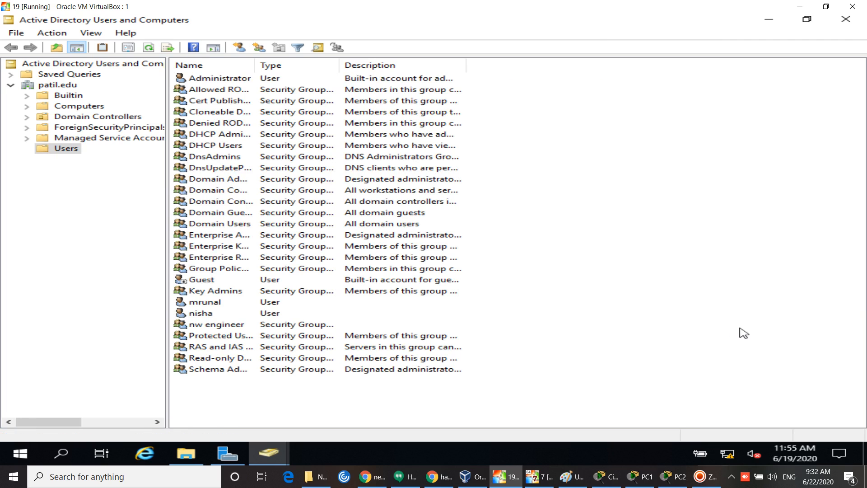
right_click(738, 279)
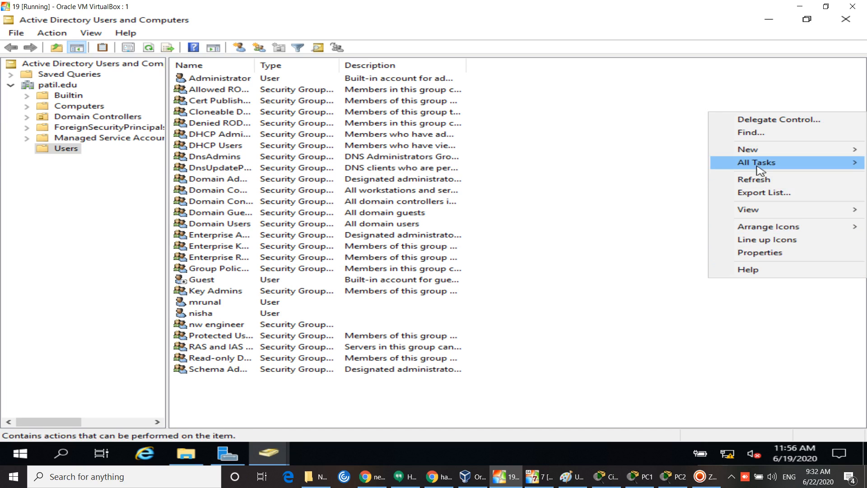
left_click(754, 179)
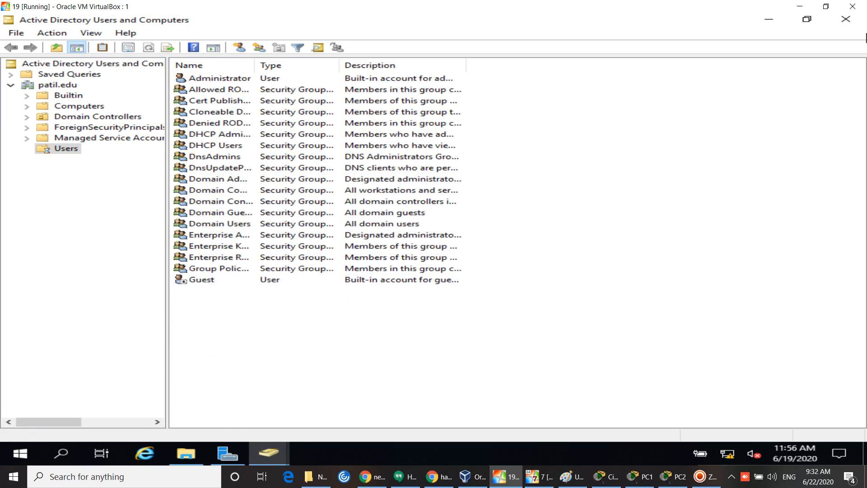
left_click(856, 23)
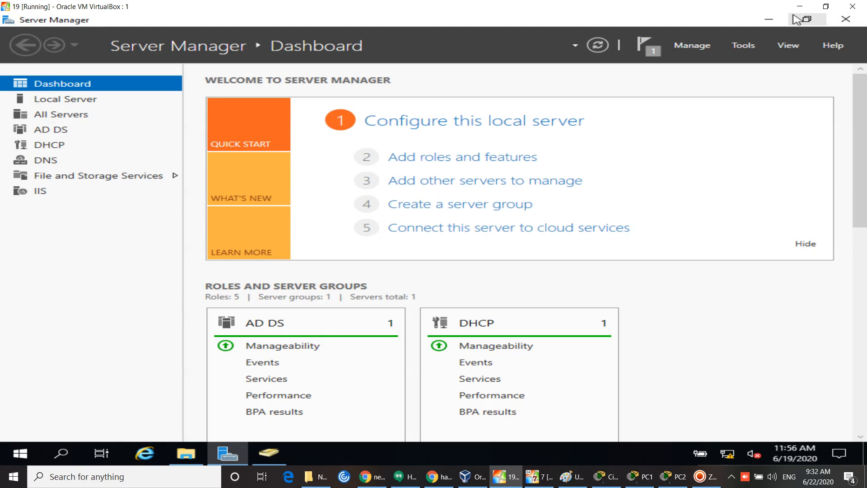
left_click(796, 8)
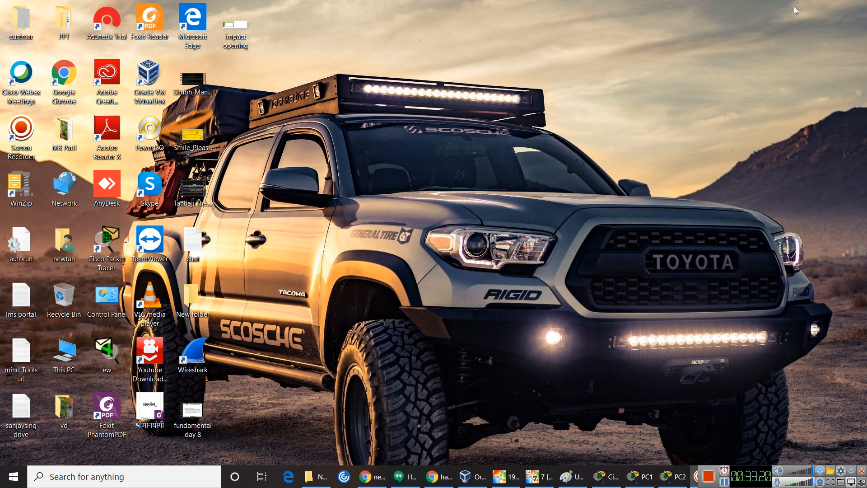
right_click(653, 84)
left_click(593, 116)
right_click(593, 116)
left_click(535, 152)
left_click(506, 476)
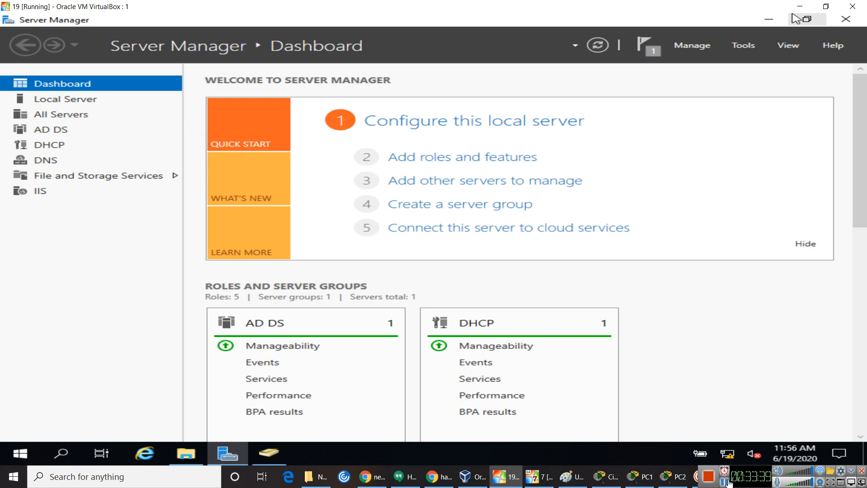
left_click(726, 483)
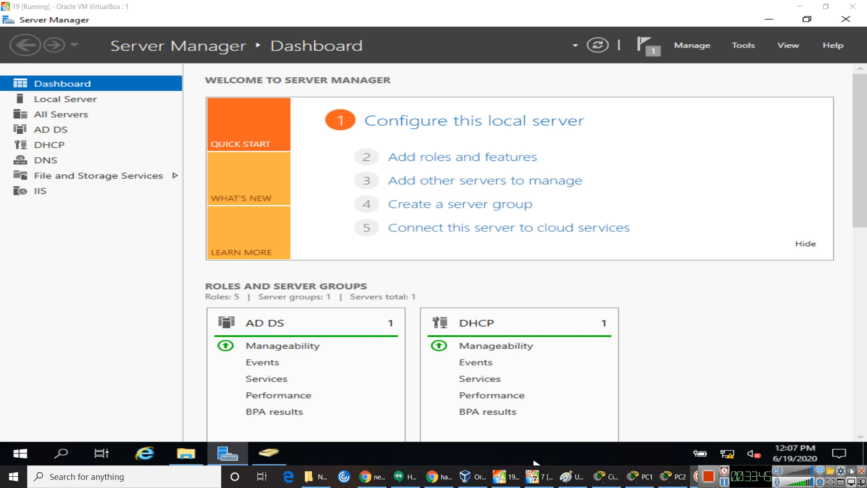
left_click(830, 390)
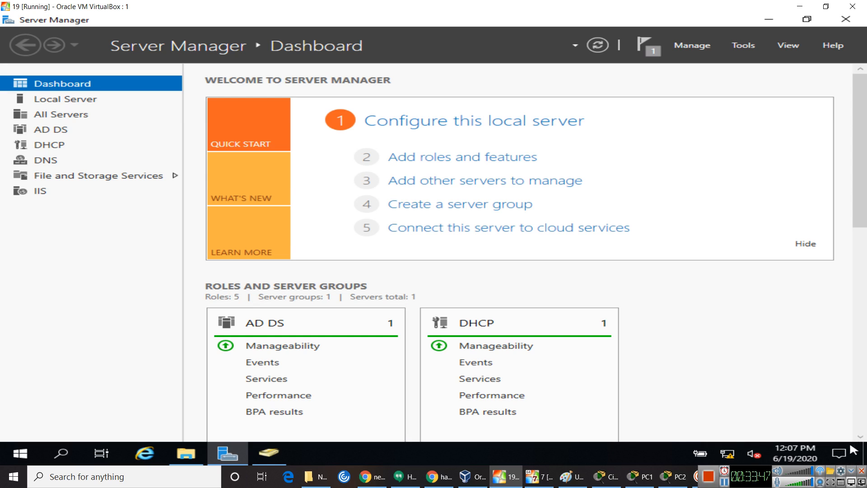
left_click(853, 472)
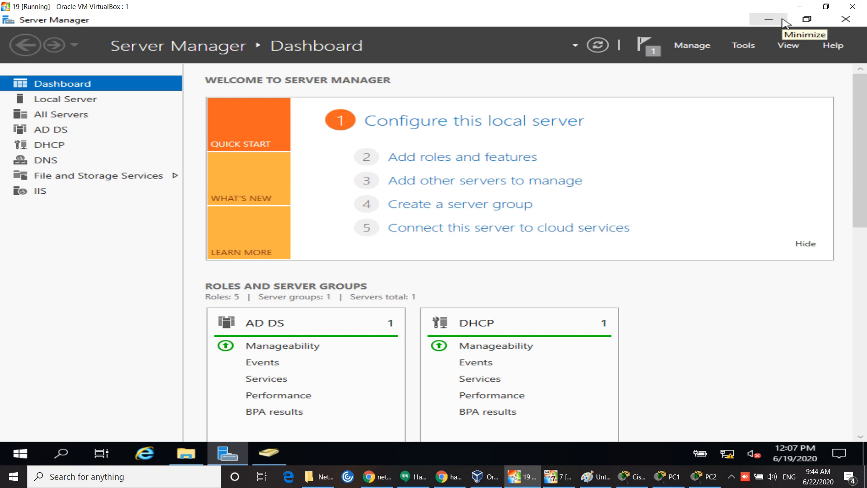
left_click(786, 23)
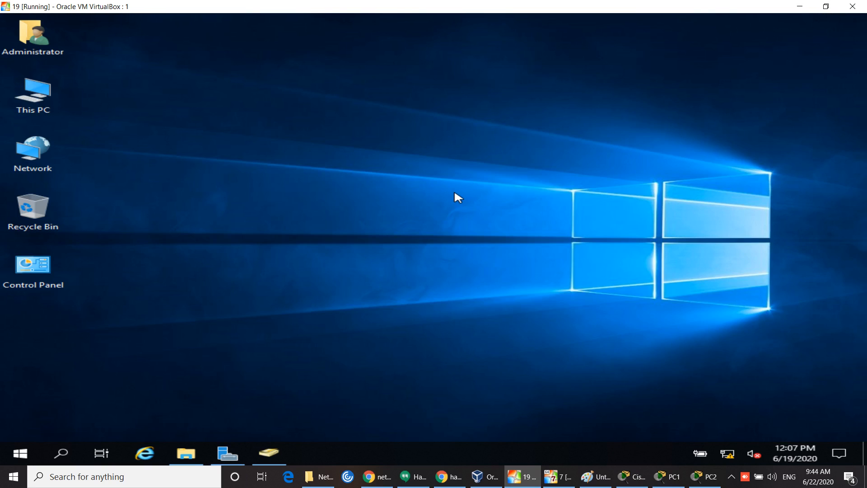
Step: Open This PC and check the Quota tab of Local Disk (C:), showing quotas disabled
left_click(29, 99)
double_click(29, 98)
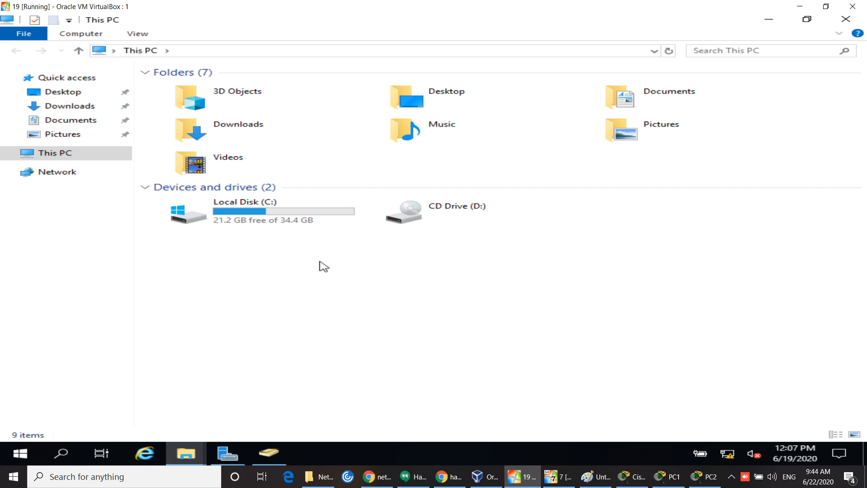
right_click(241, 211)
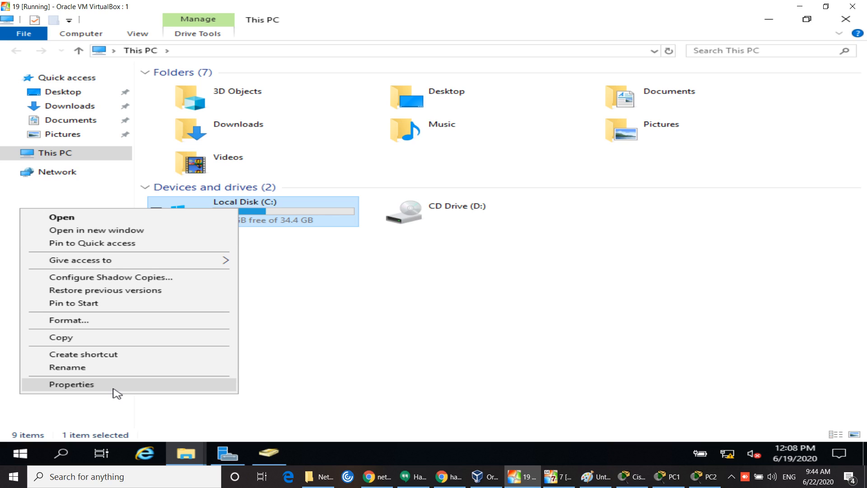
left_click(113, 389)
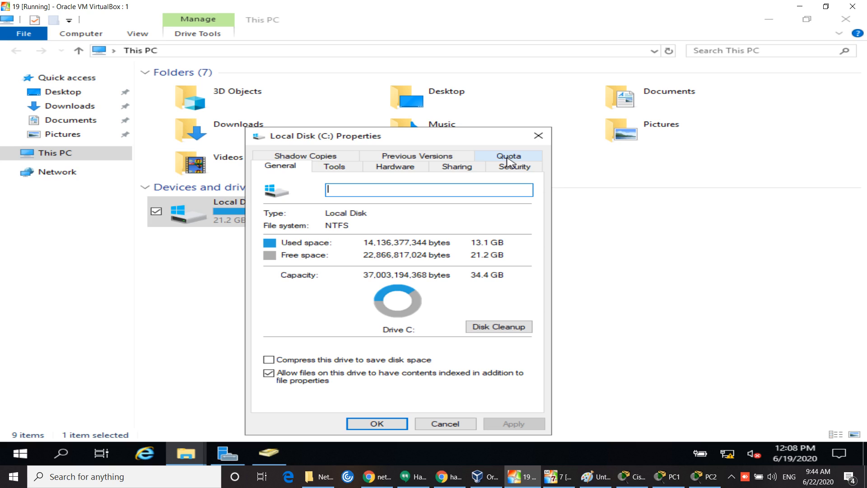
left_click(508, 159)
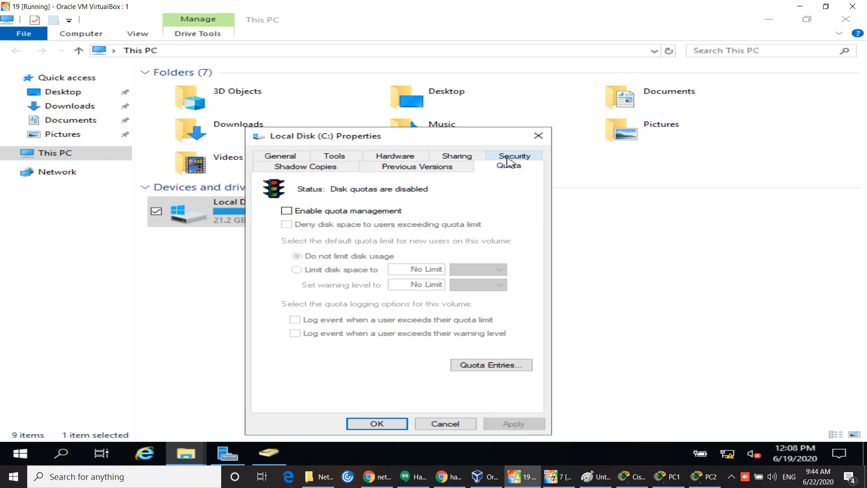
left_click(538, 135)
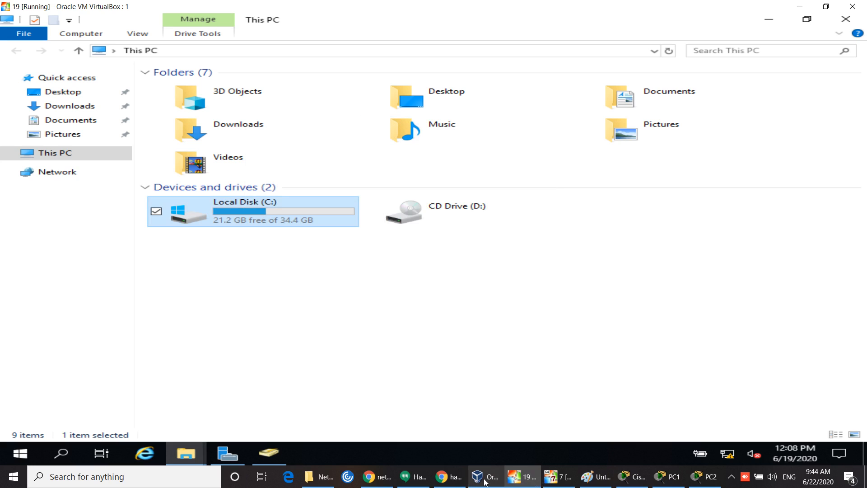
mouse_move(483, 482)
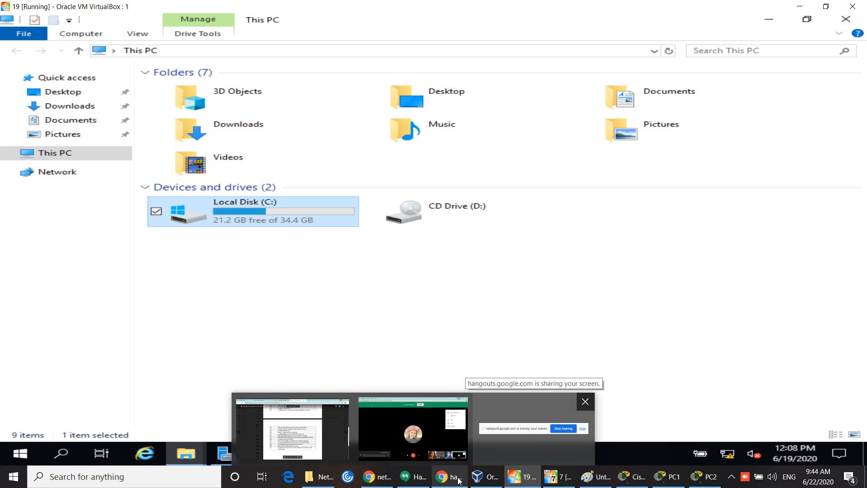
Step: Minimize the Hangouts call, deselect the C: drive, and hide the screen-sharing notice
left_click(459, 480)
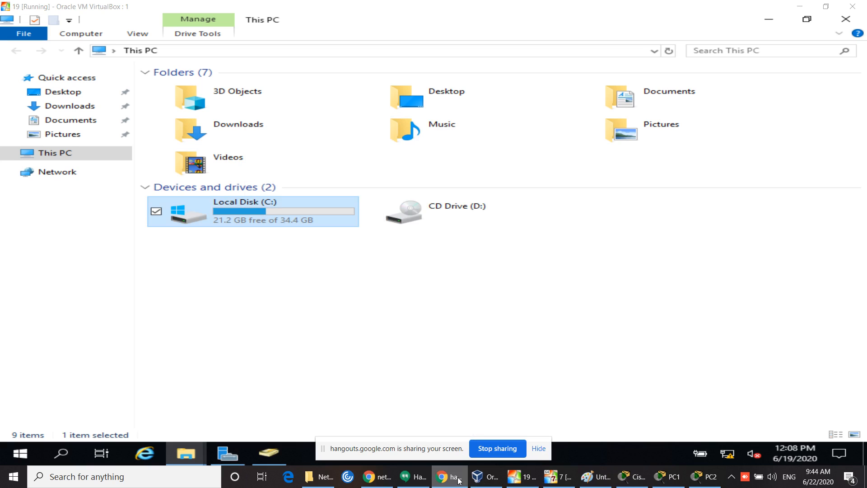
left_click(419, 480)
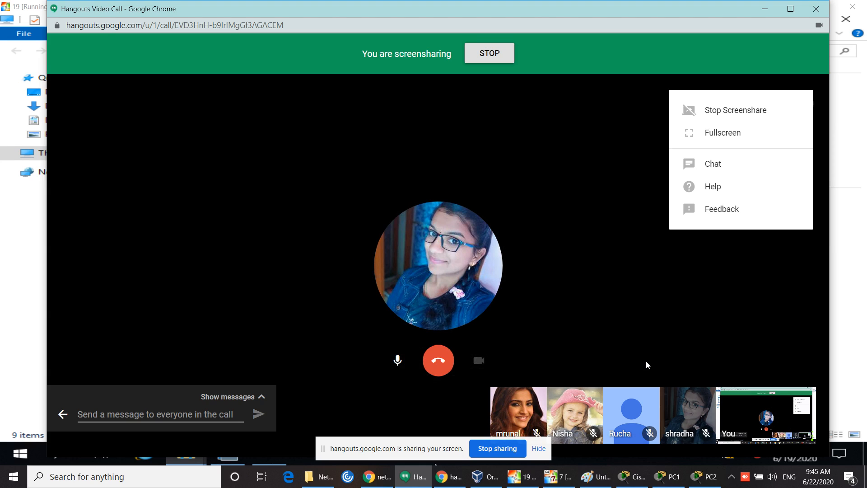
left_click(765, 9)
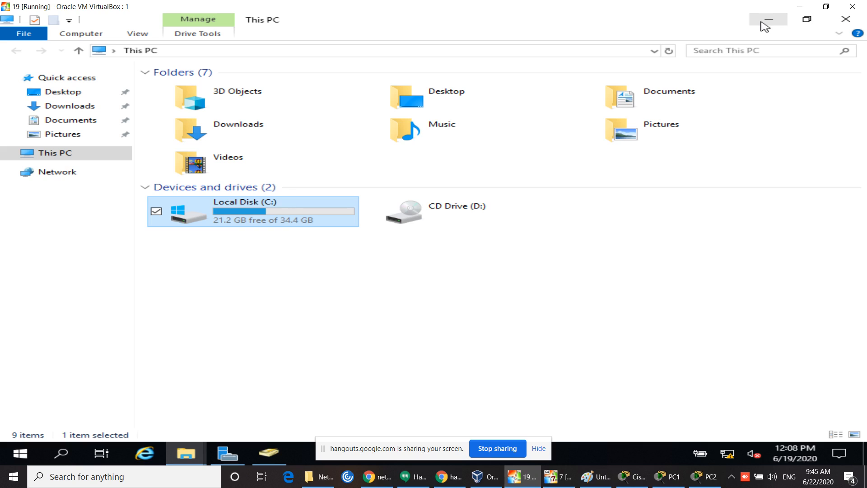
left_click(612, 273)
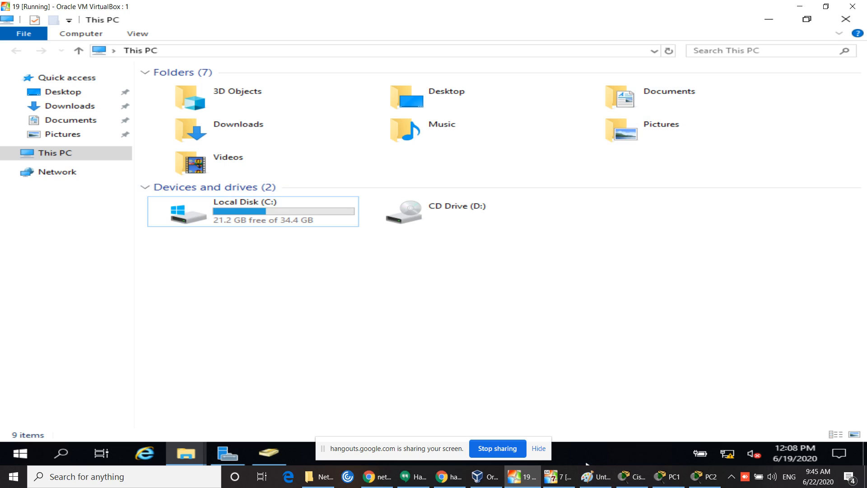
left_click(538, 448)
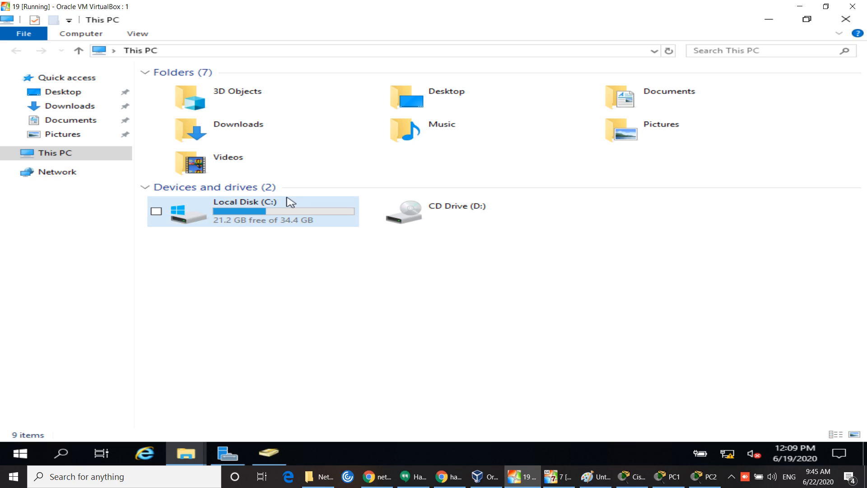
Step: Open Local Disk (C:) and add a new folder named 'engineer' through New > Folder
double_click(273, 213)
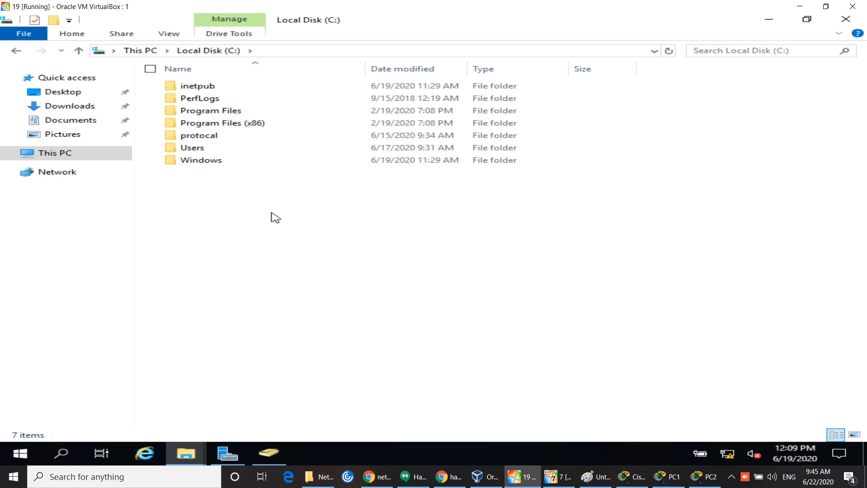
right_click(235, 213)
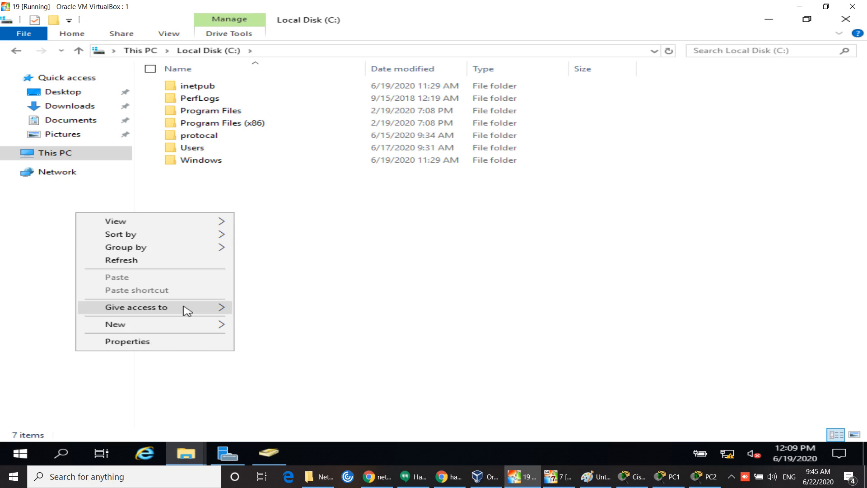
mouse_move(199, 329)
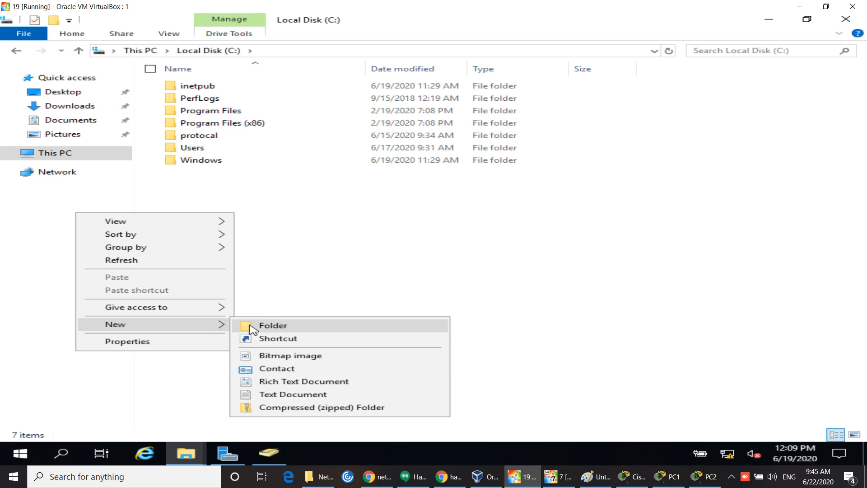
left_click(331, 332)
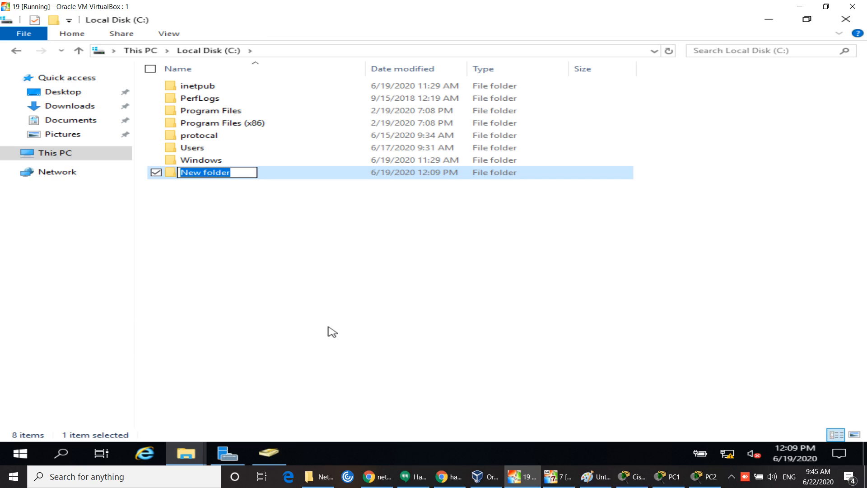
type("engineer")
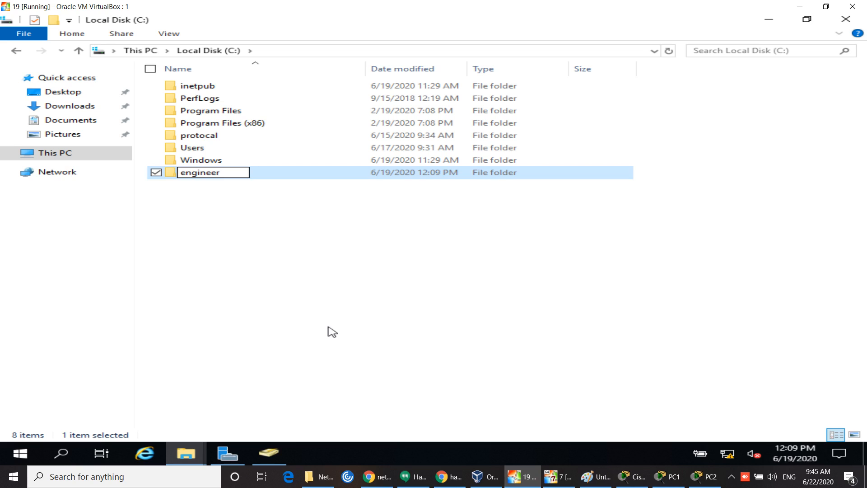
left_click(332, 332)
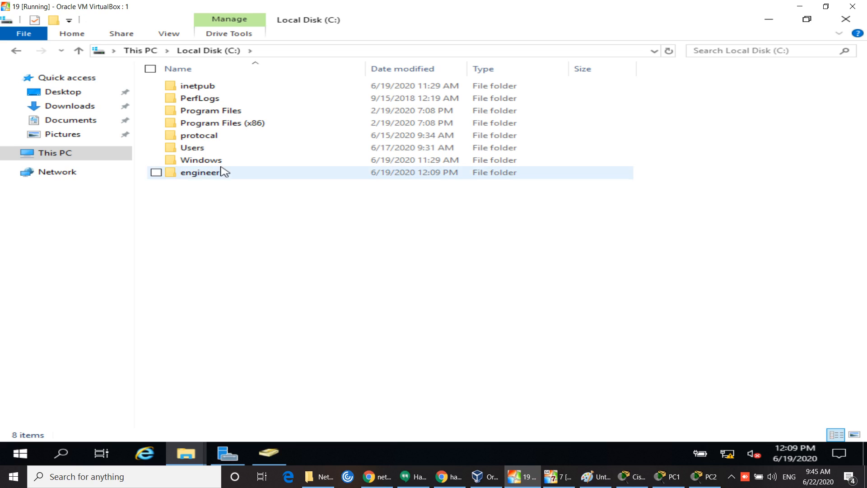
right_click(207, 174)
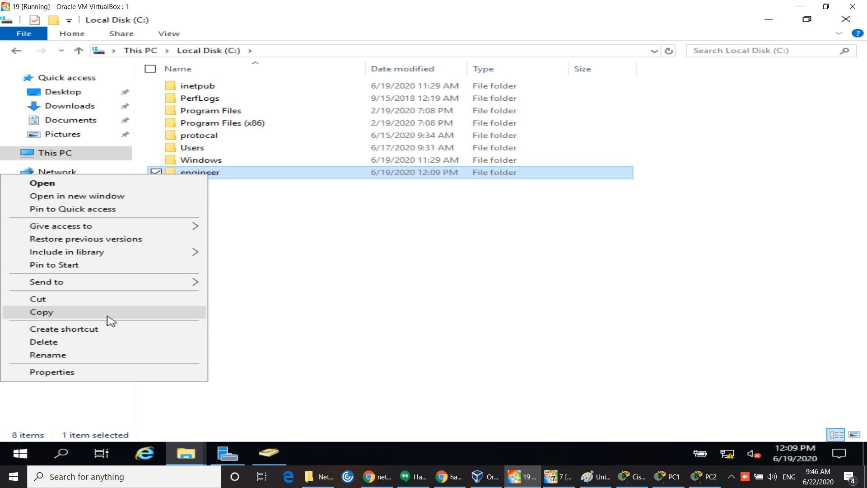
Step: Turn on Advanced Sharing for engineer and remove Everyone from its share permissions
left_click(94, 371)
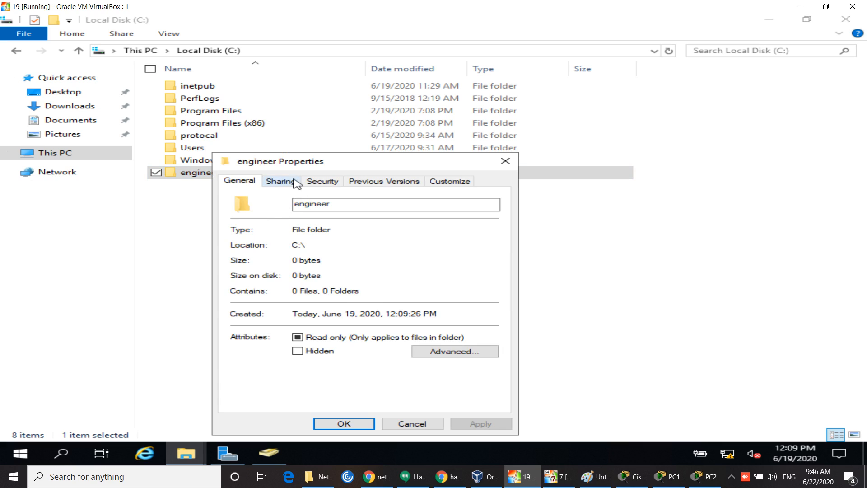
left_click(296, 182)
left_click(297, 323)
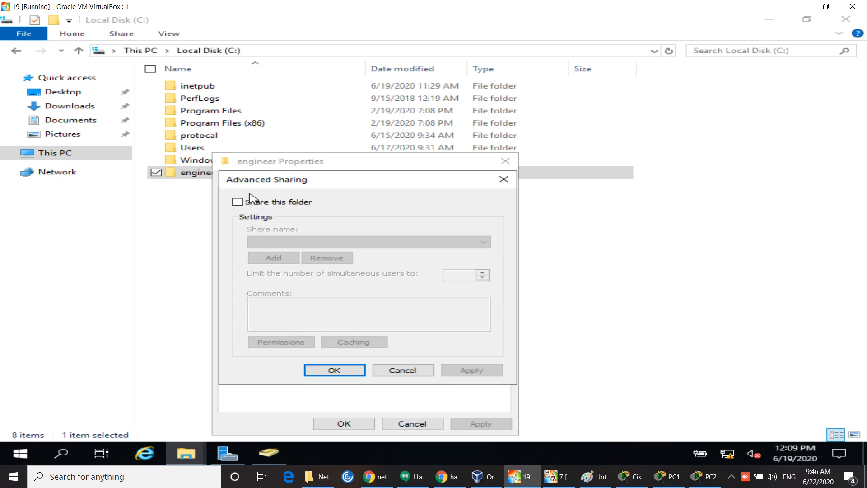
left_click(252, 204)
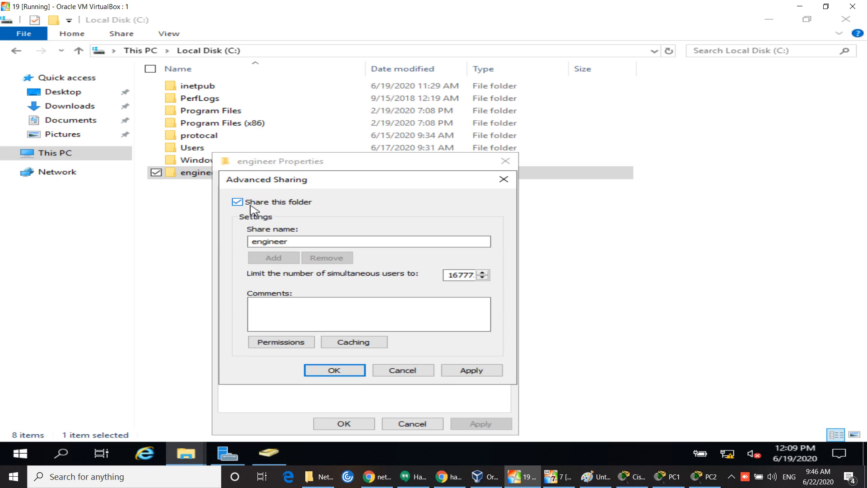
left_click(281, 347)
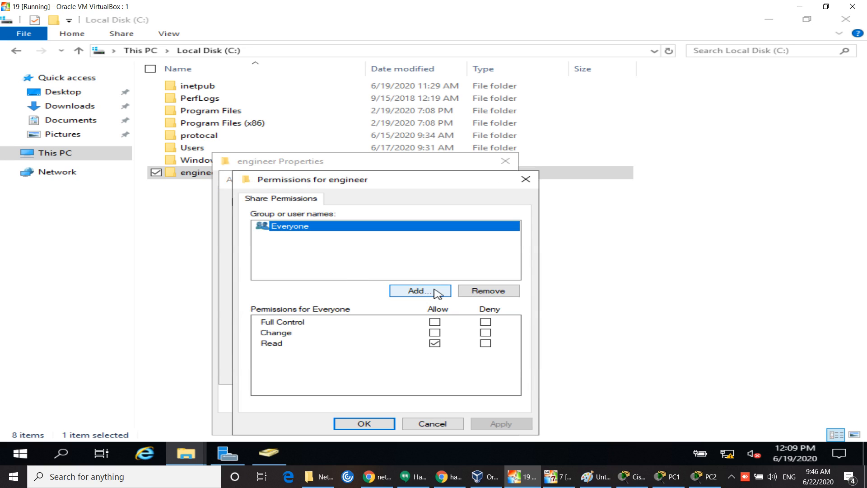
left_click(499, 295)
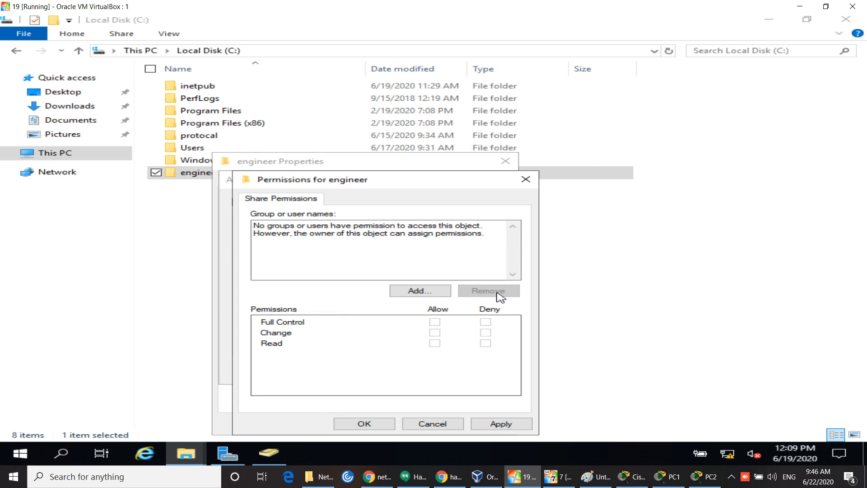
Step: Add two domain users to the engineer share permissions, checking each name
left_click(422, 292)
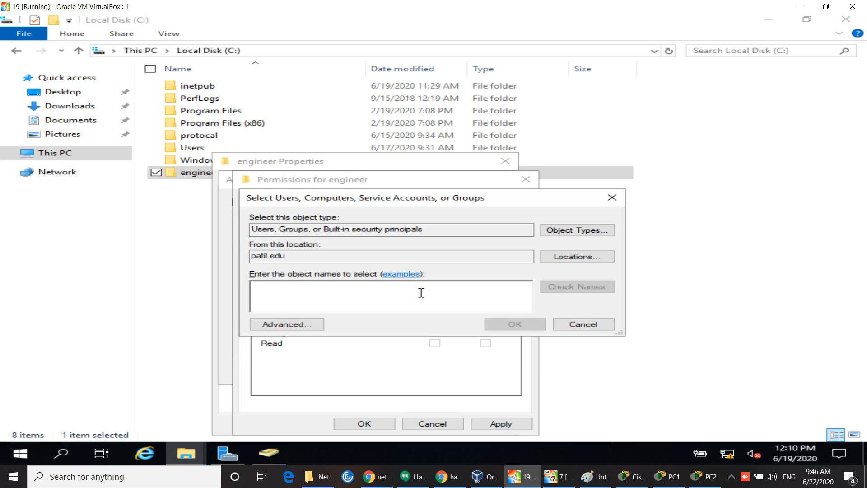
type("nisha")
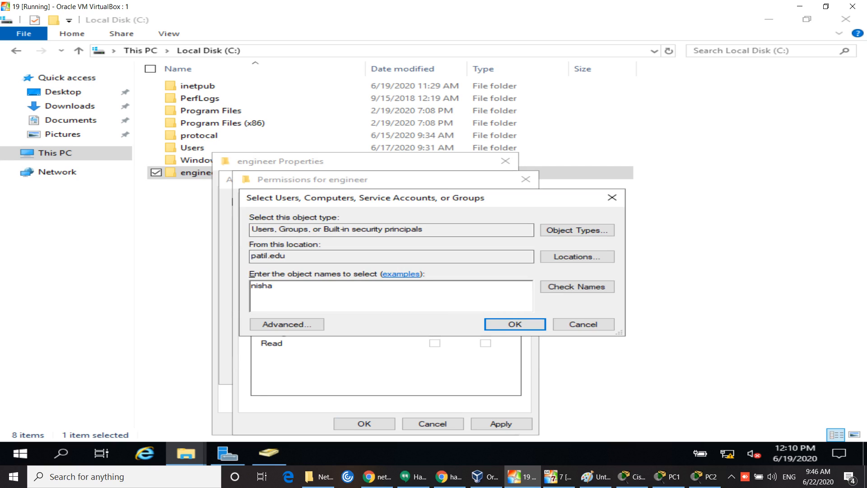
left_click(597, 289)
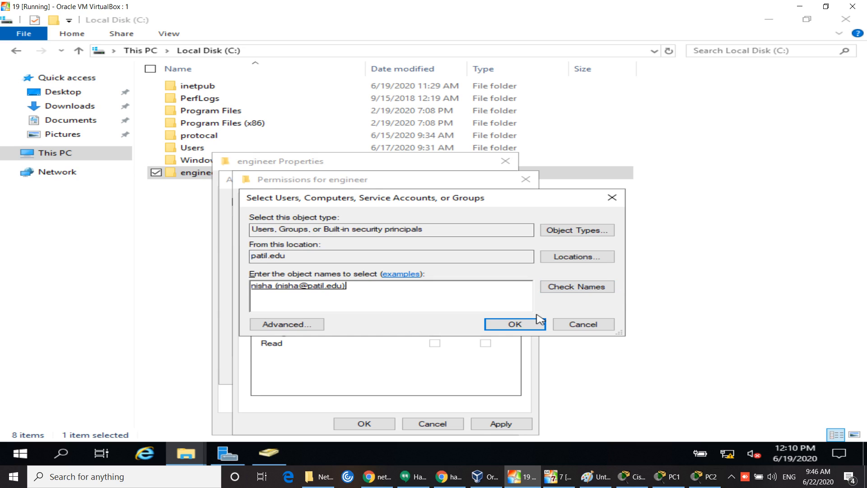
left_click(515, 324)
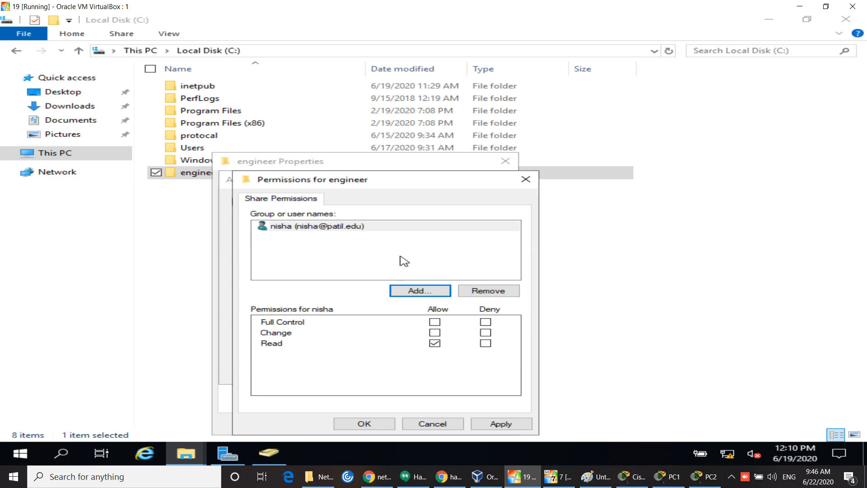
left_click(422, 290)
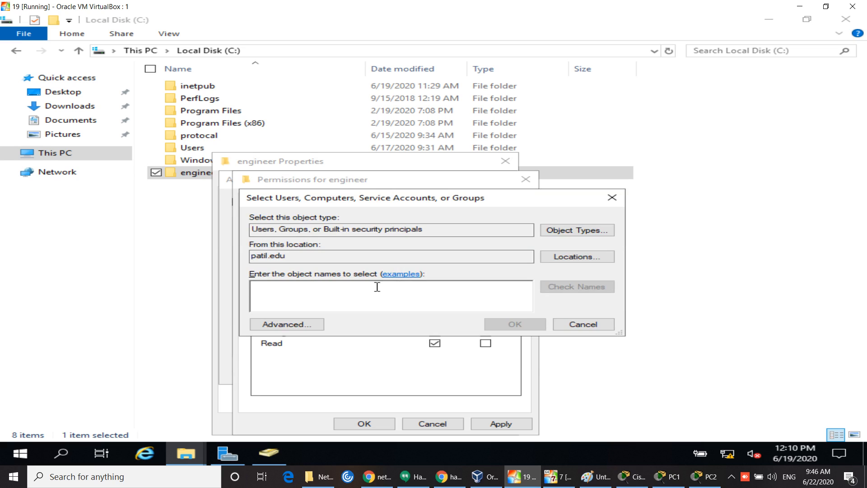
type("mrunal")
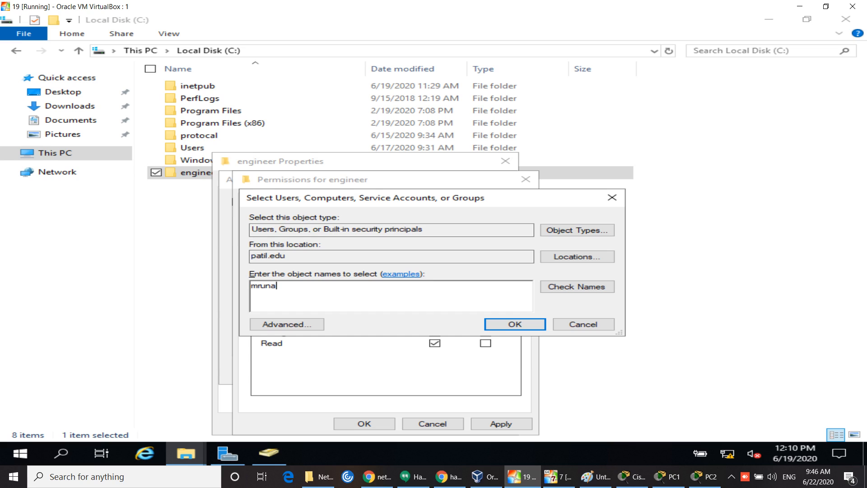
left_click(564, 287)
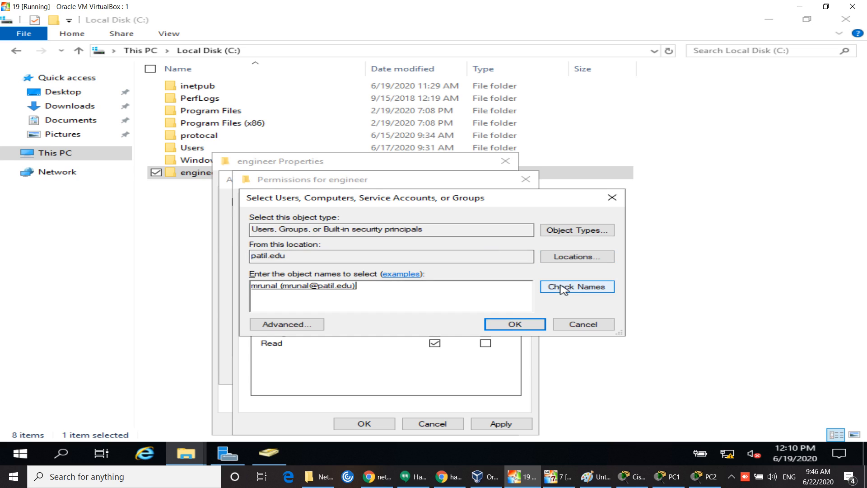
left_click(527, 328)
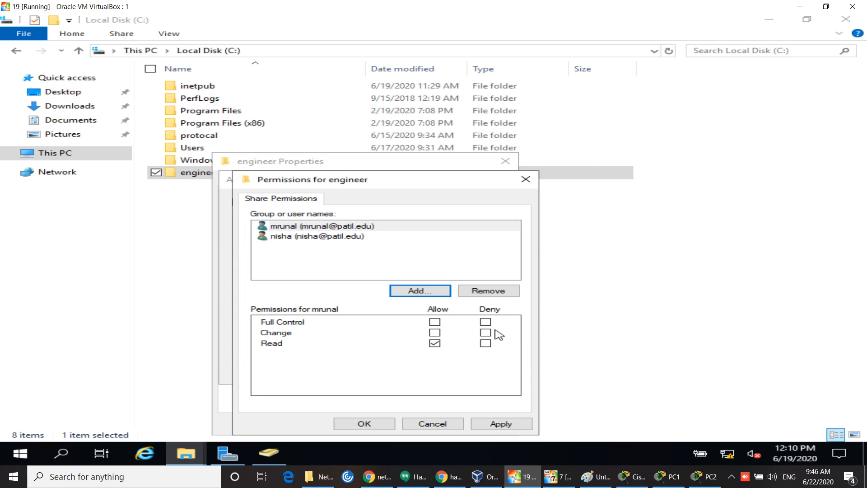
Step: Grant the second user Full Control, then apply and confirm the share settings
left_click(435, 323)
left_click(498, 427)
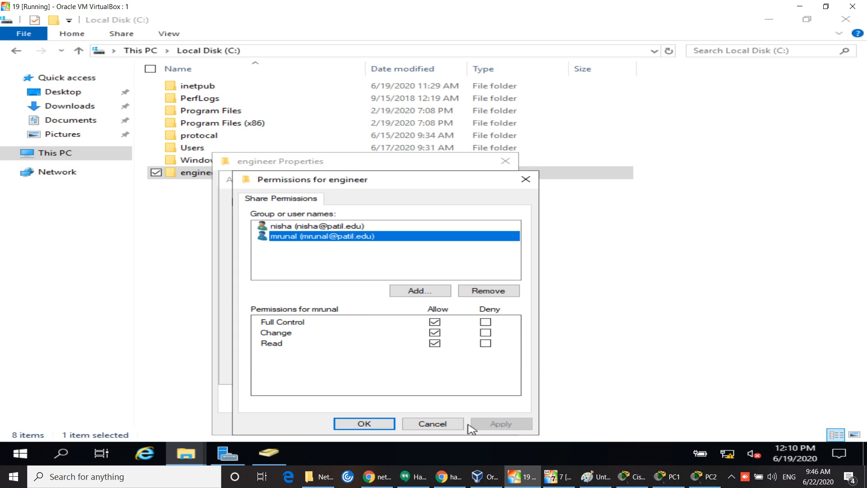
left_click(377, 426)
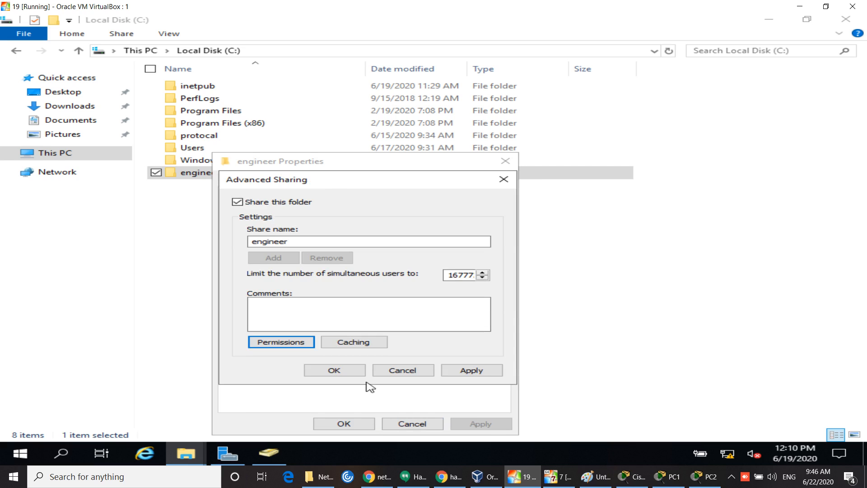
left_click(346, 374)
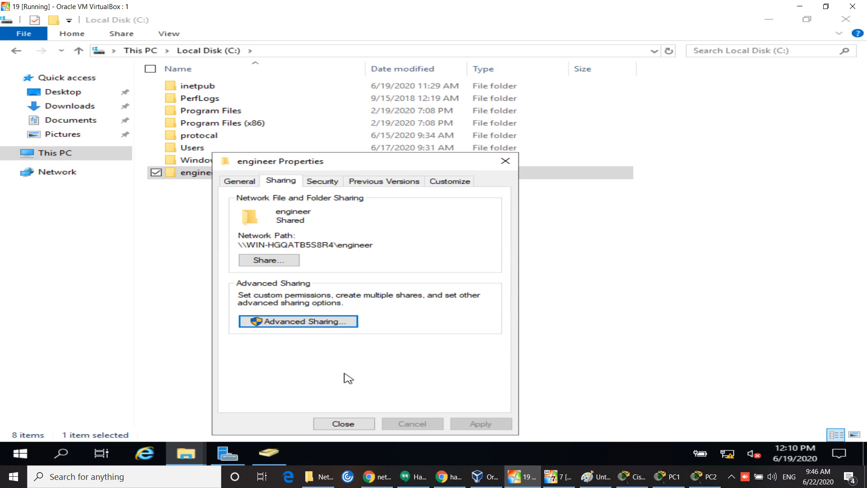
left_click(323, 182)
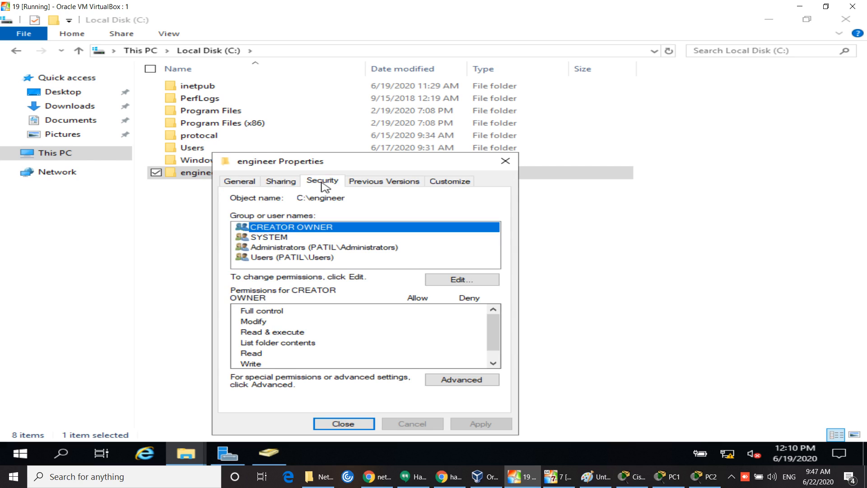
Step: Add the second domain user to the engineer folder's security permissions
left_click(454, 280)
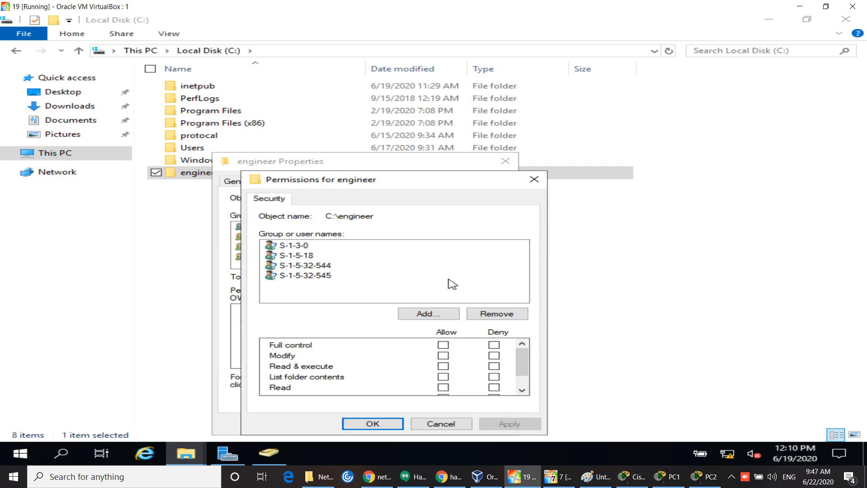
left_click(439, 313)
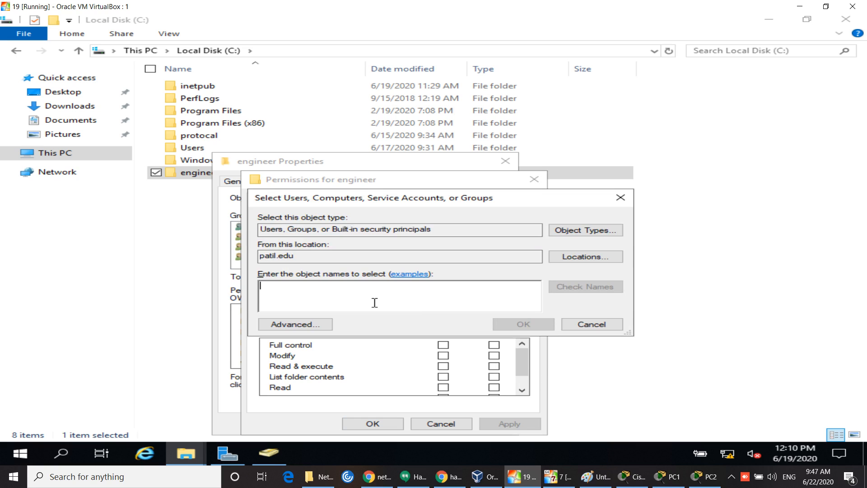
type("nisha")
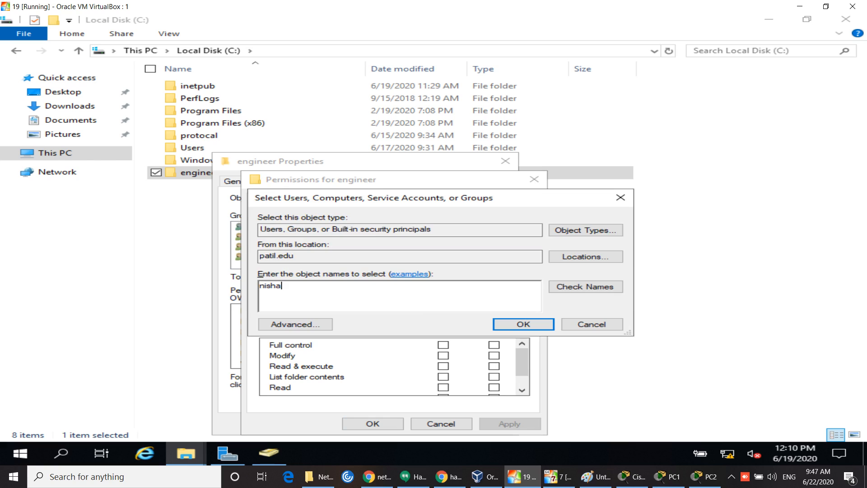
left_click(570, 288)
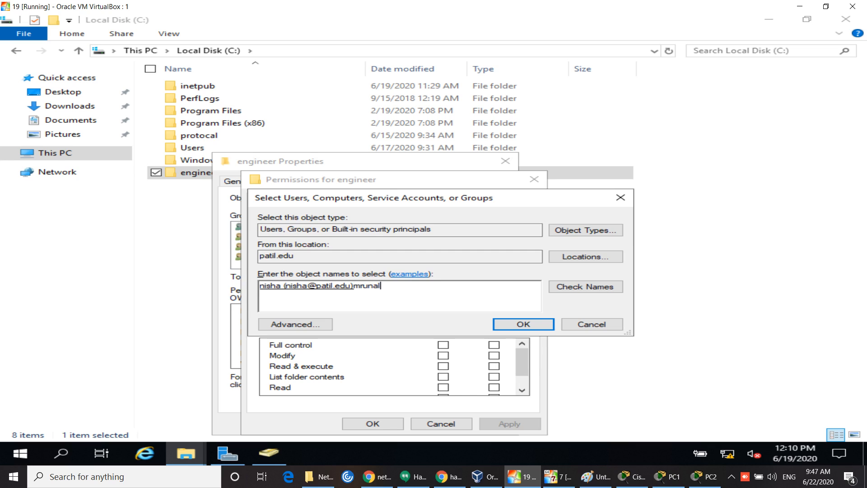
type("mrunal")
left_click(587, 289)
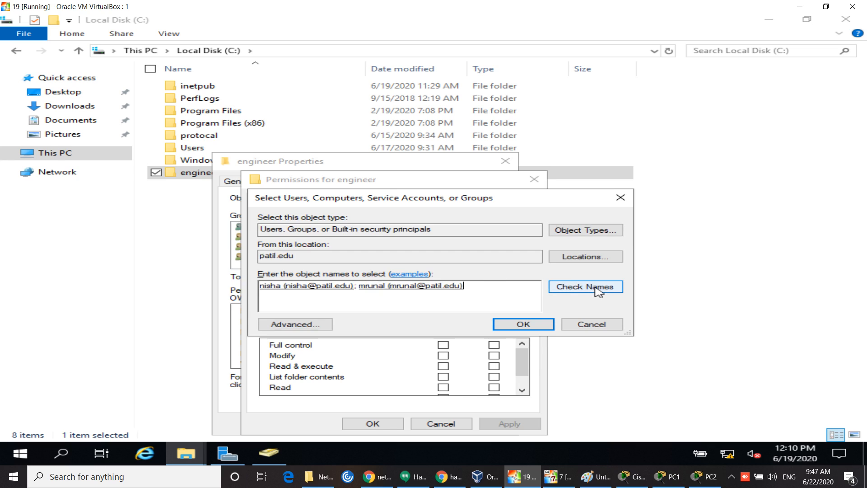
left_click(546, 324)
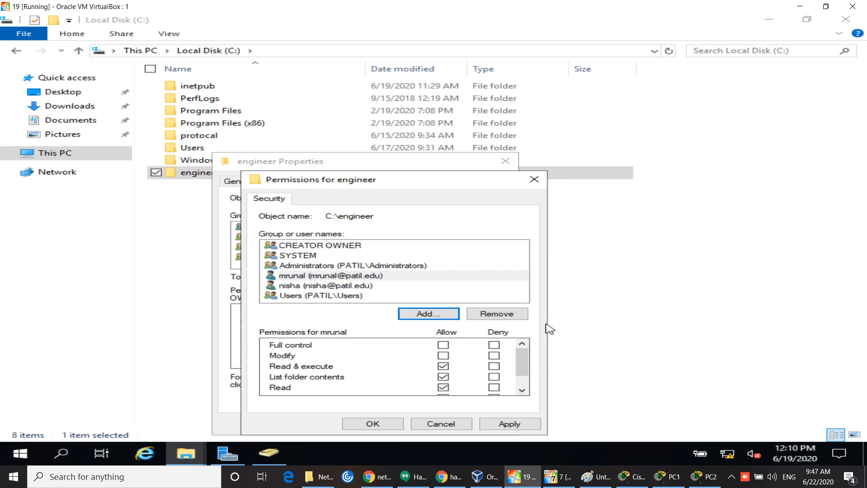
Step: Allow Full control for that user, apply it, and close the Properties and Explorer windows
left_click(444, 345)
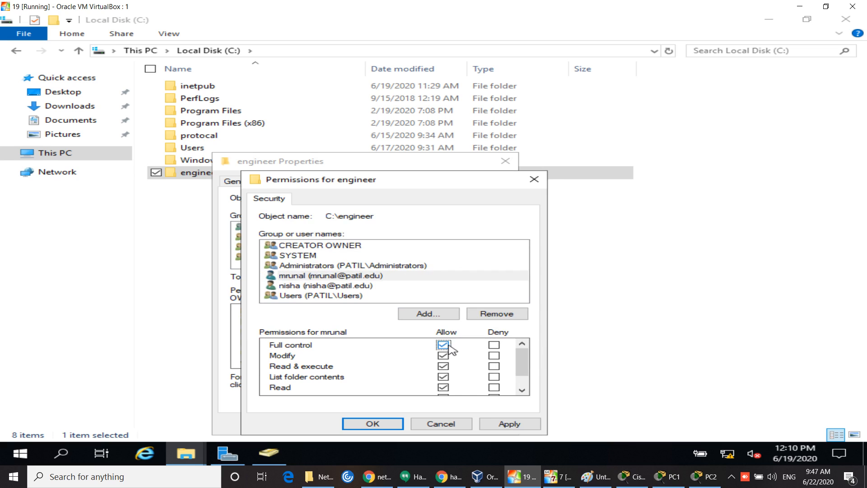
left_click(519, 425)
left_click(374, 424)
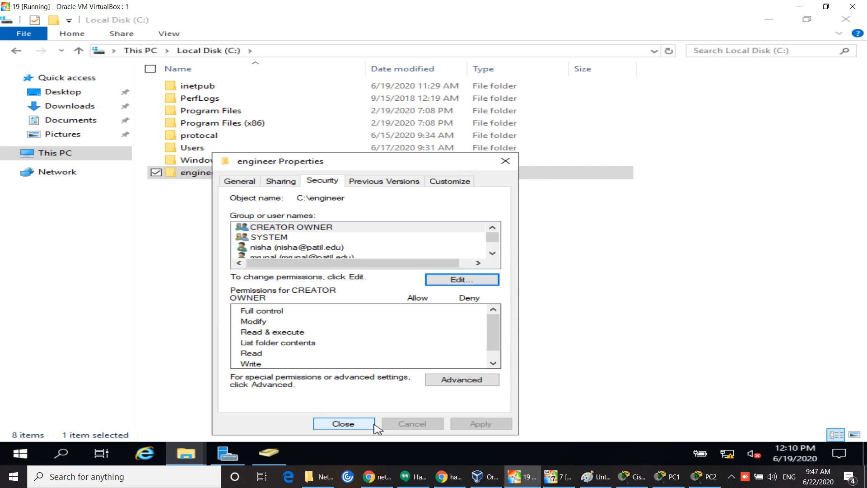
left_click(371, 425)
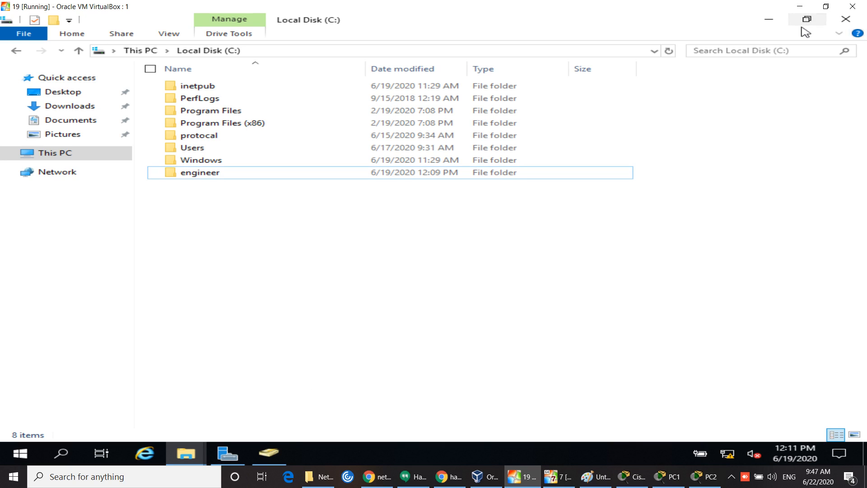
left_click(853, 24)
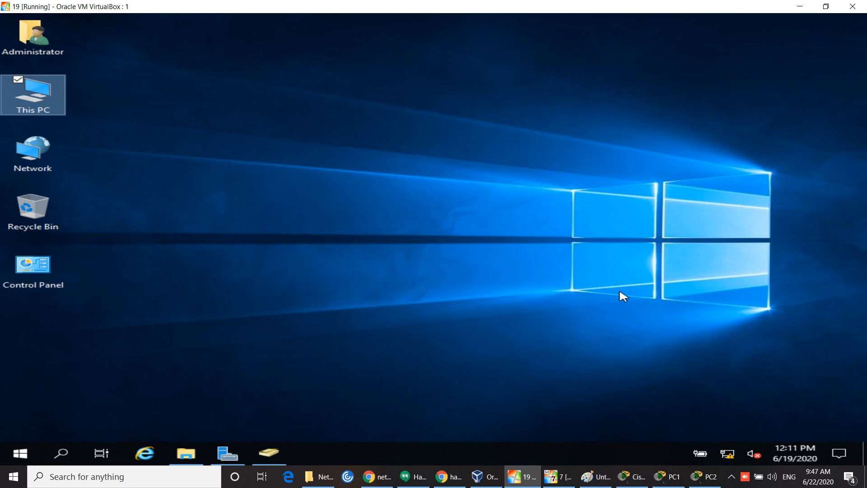
Step: On the Windows 7 VM, browse the network to the server at \\150.0.0.20 and its shares
left_click(558, 476)
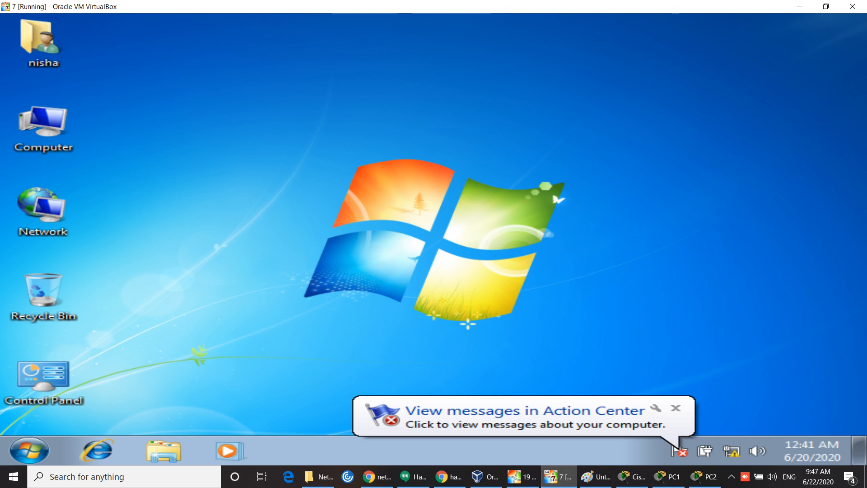
double_click(43, 208)
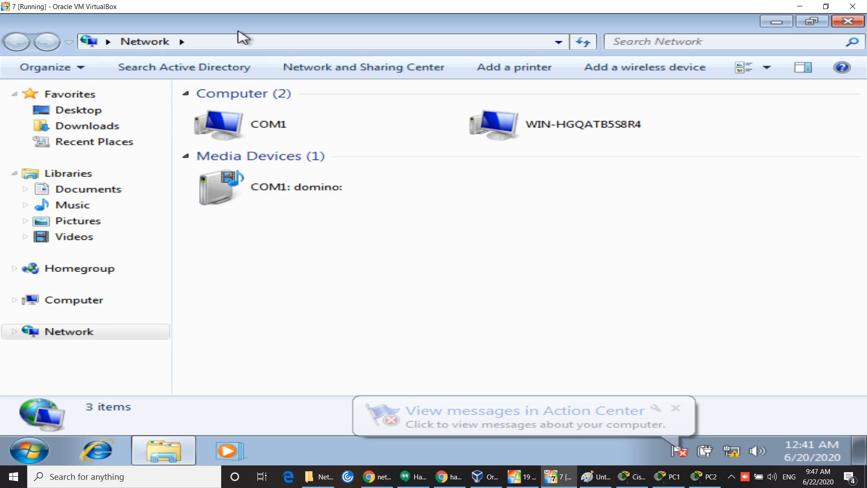
left_click(237, 42)
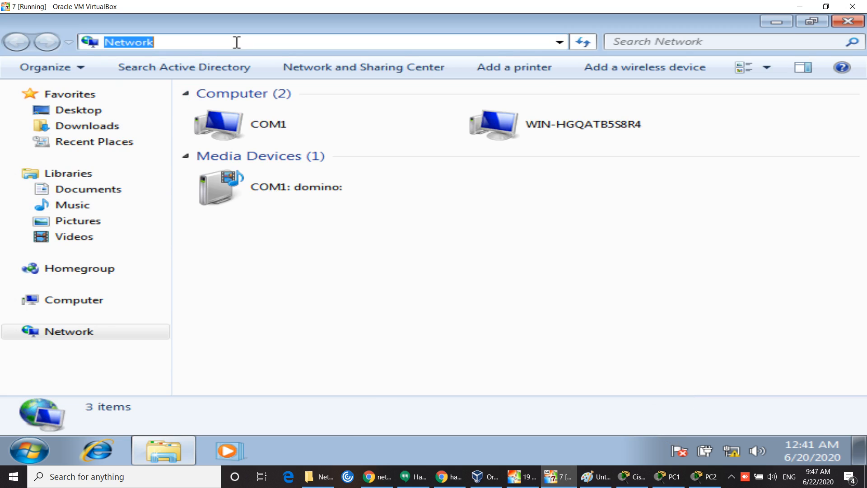
type("\\150")
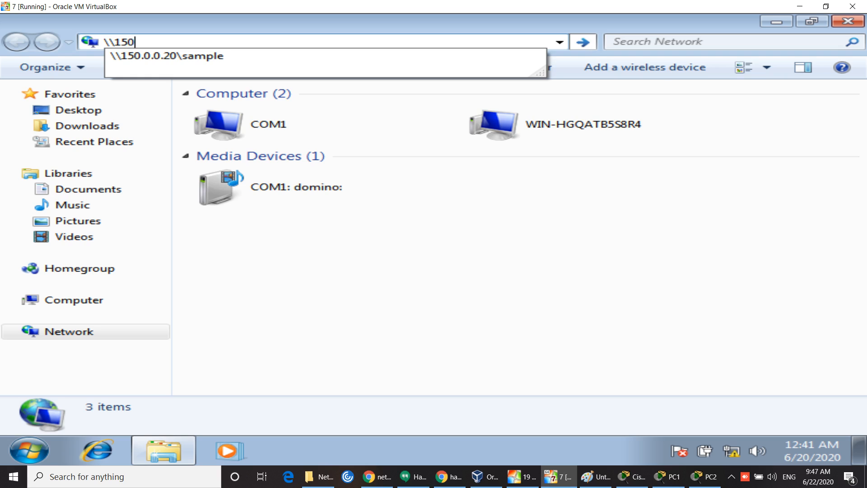
type(".0.0.20\\")
key("Down")
key("Return")
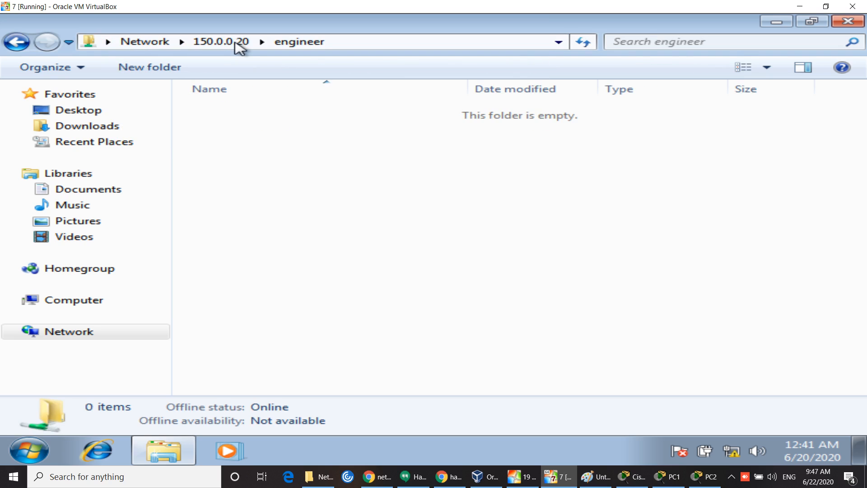
right_click(340, 211)
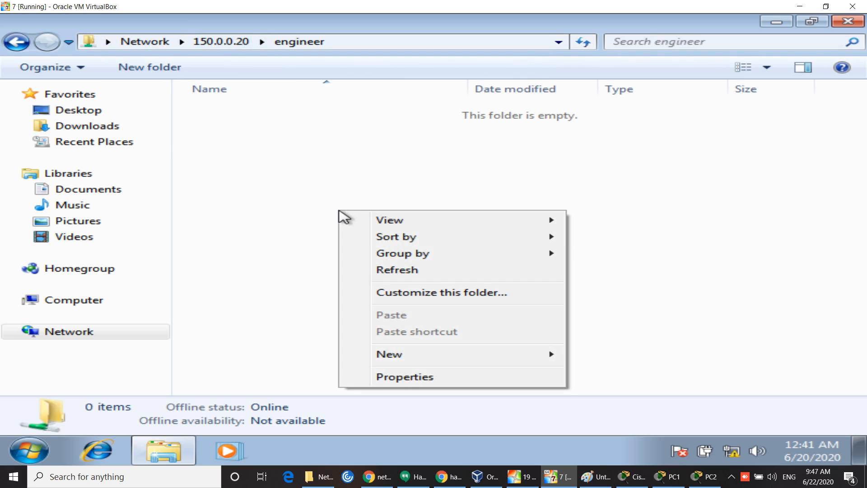
left_click(316, 211)
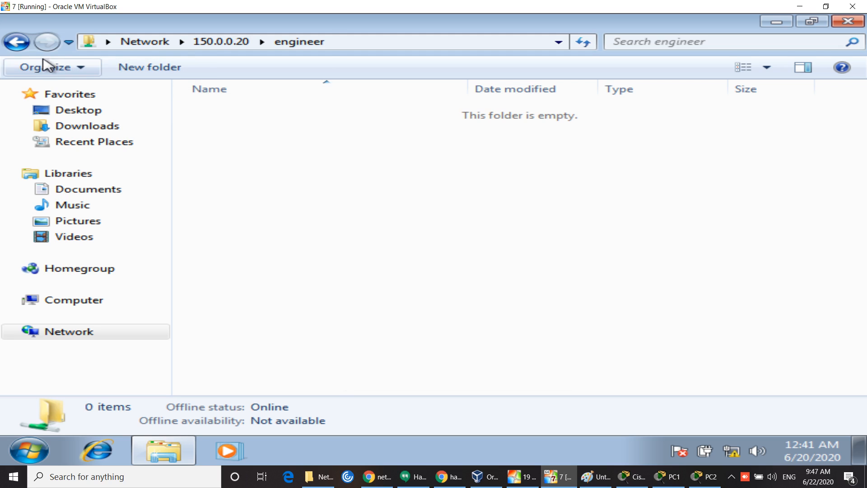
left_click(19, 45)
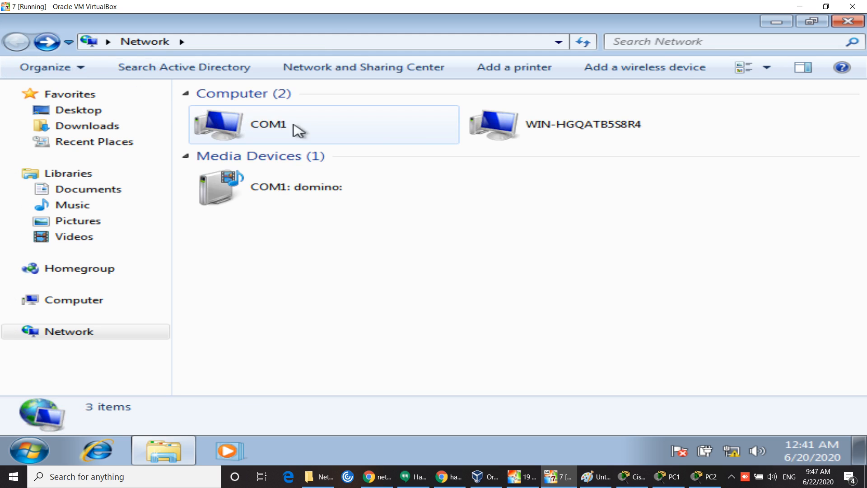
double_click(555, 128)
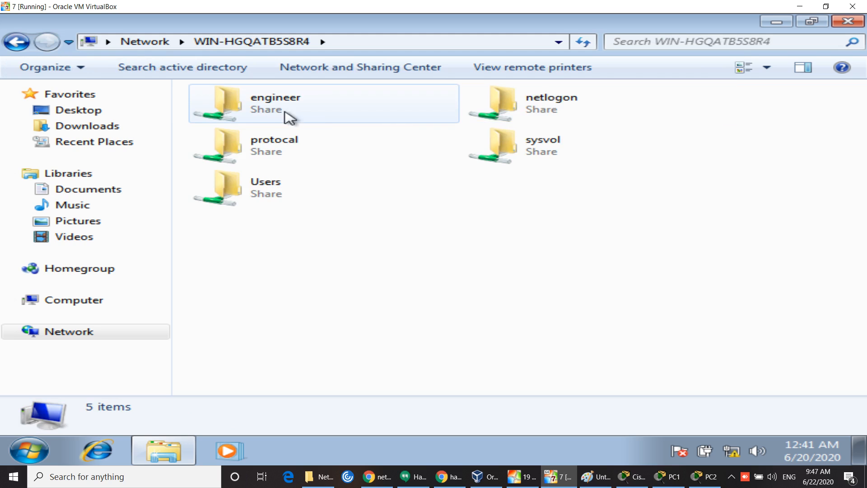
Step: Map the engineer share as drive Z: and close the open windows
right_click(261, 111)
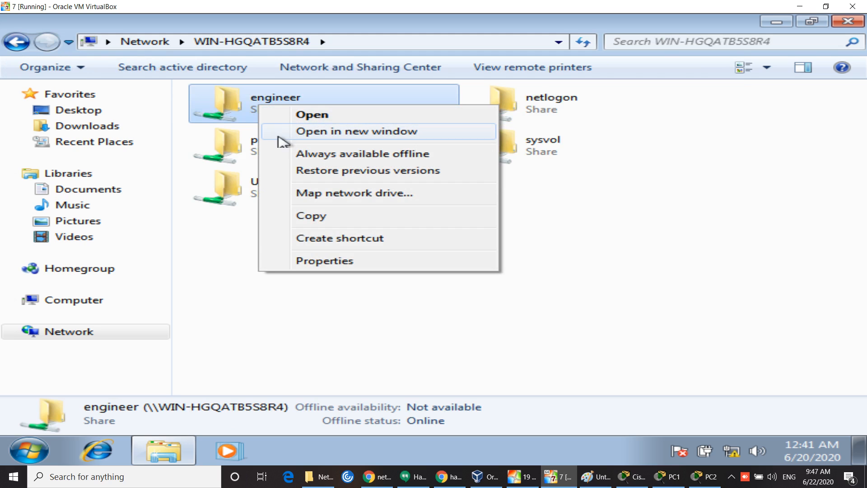
left_click(357, 198)
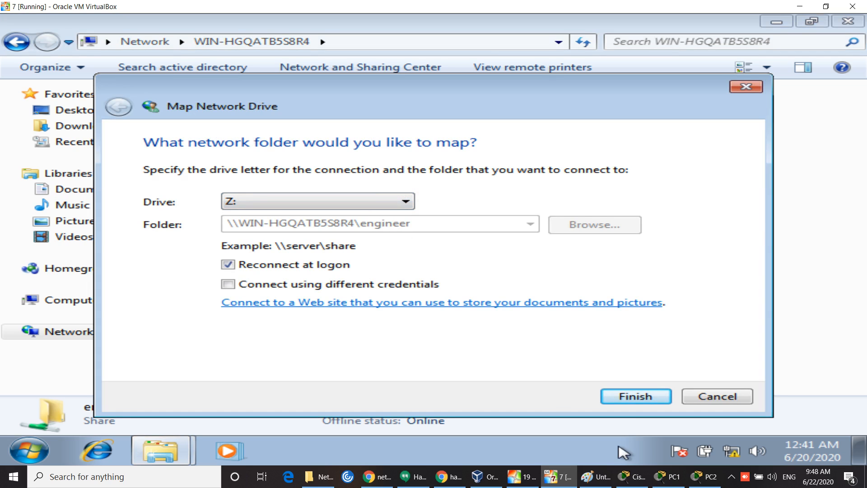
left_click(636, 401)
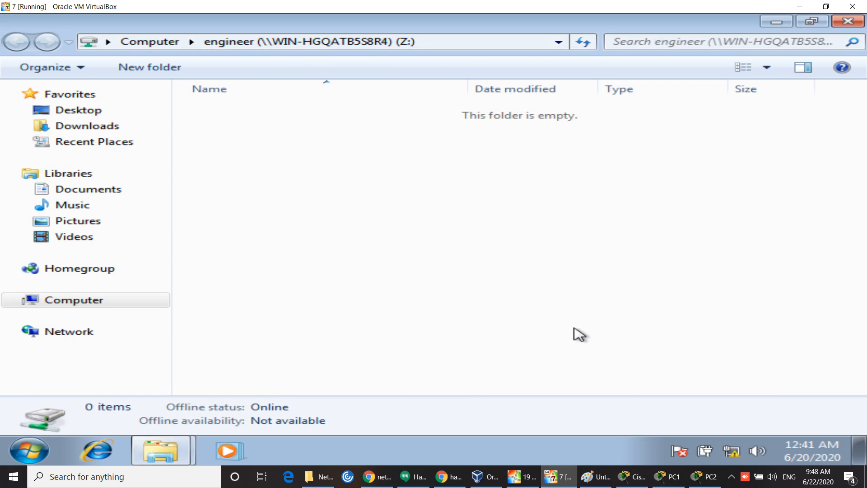
left_click(856, 20)
left_click(729, 185)
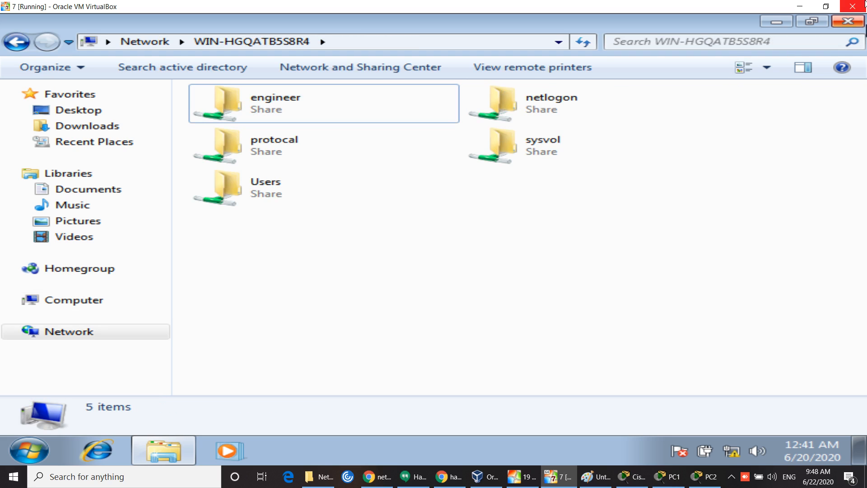
left_click(856, 21)
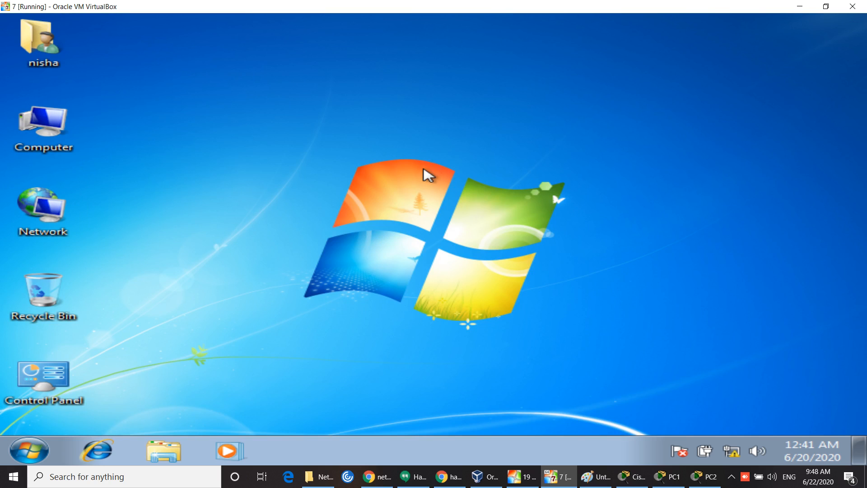
Step: Check engineer (Z:) properties show 21.2 GB free of 34.4 GB, then minimize the Windows 7 VM
double_click(69, 134)
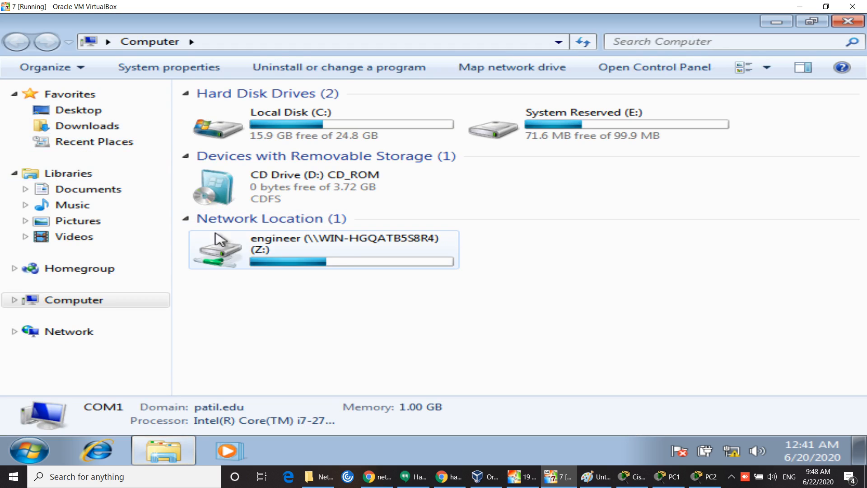
right_click(323, 253)
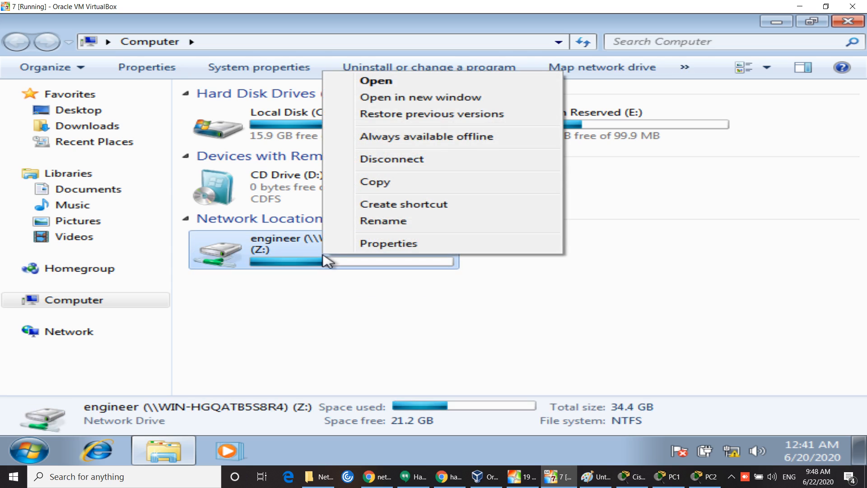
left_click(480, 290)
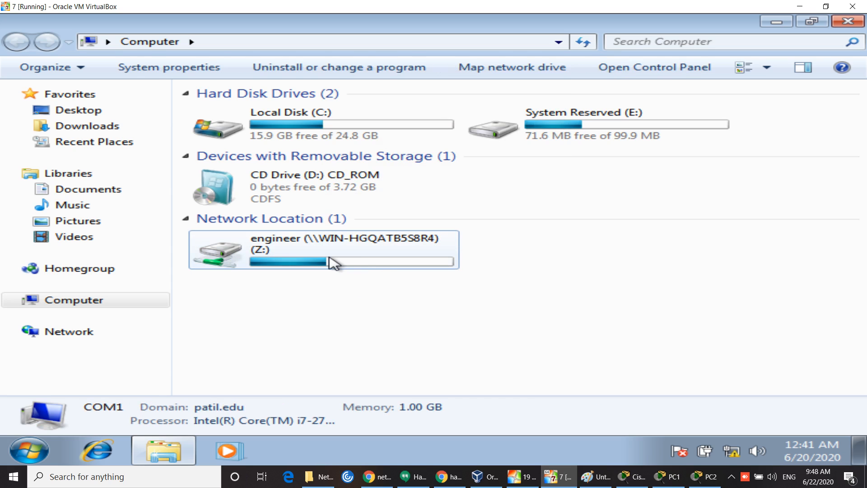
mouse_move(332, 261)
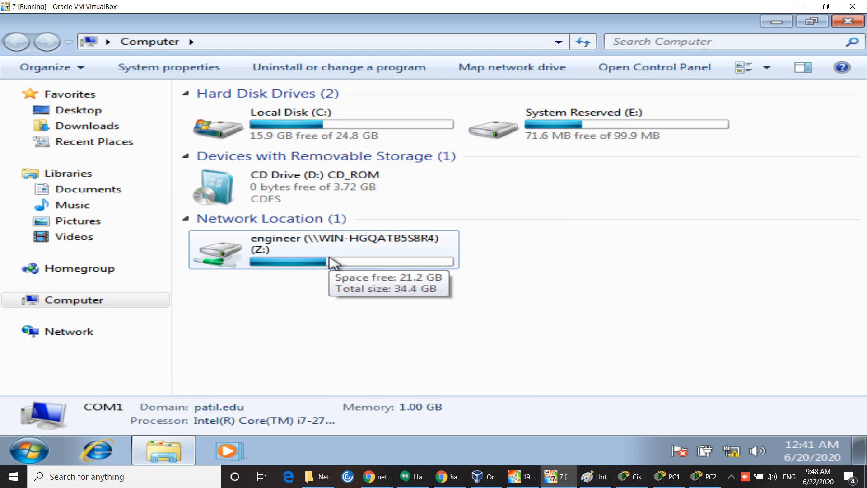
right_click(332, 261)
left_click(361, 247)
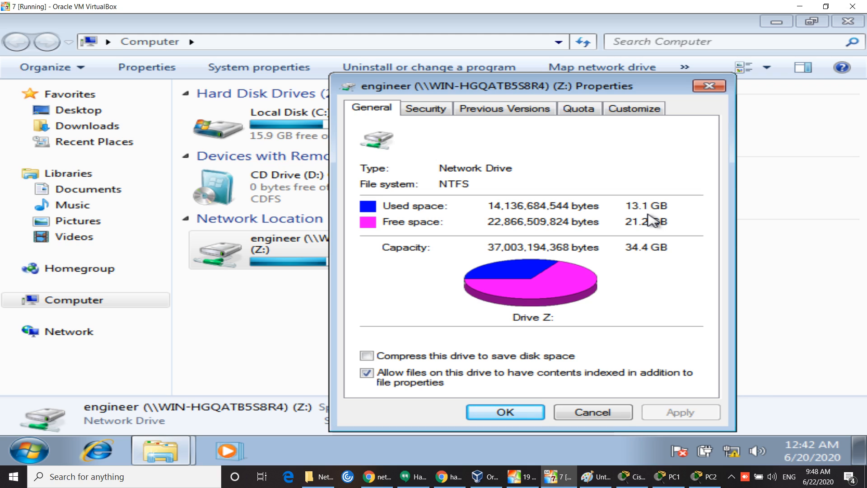
left_click(716, 87)
left_click(742, 214)
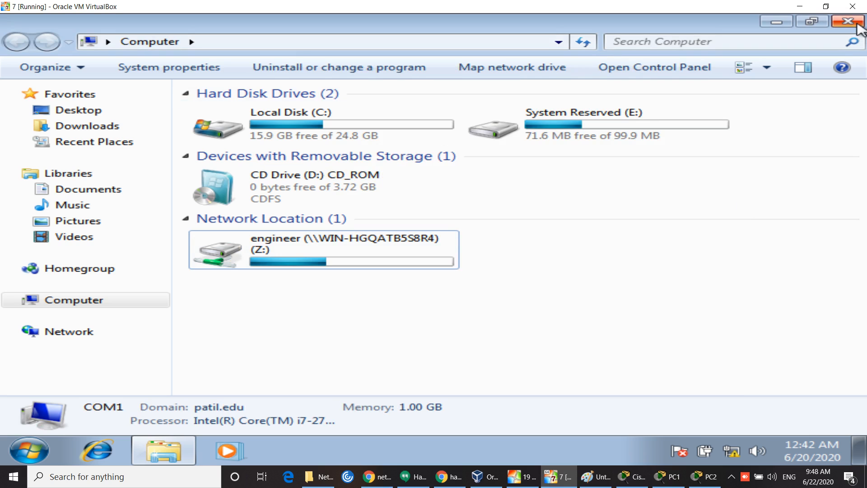
left_click(848, 21)
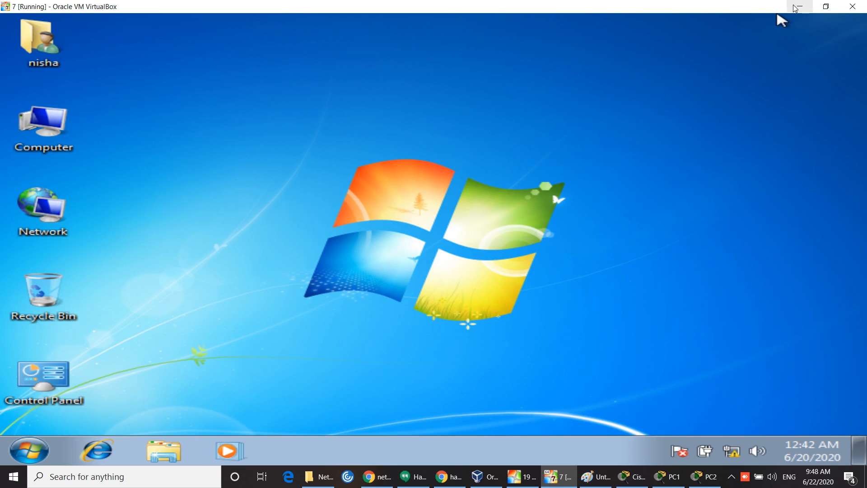
left_click(796, 7)
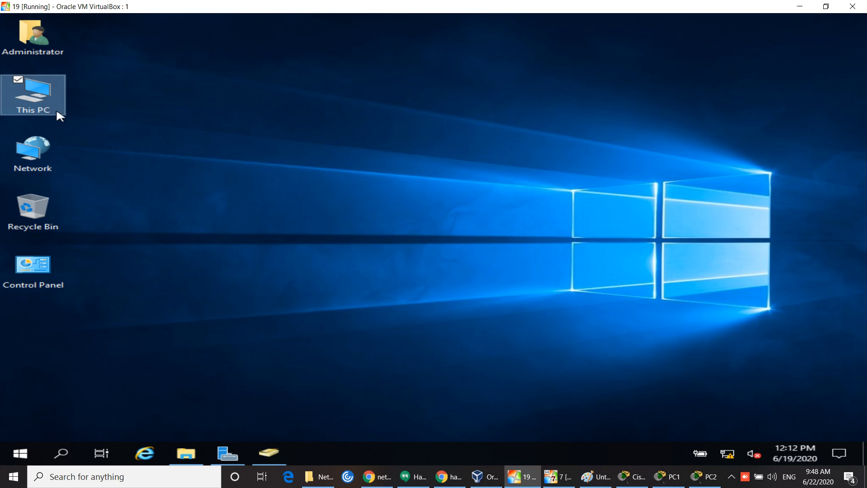
Step: Open the Local Disk (C:) properties from This PC on the server
double_click(47, 92)
right_click(47, 91)
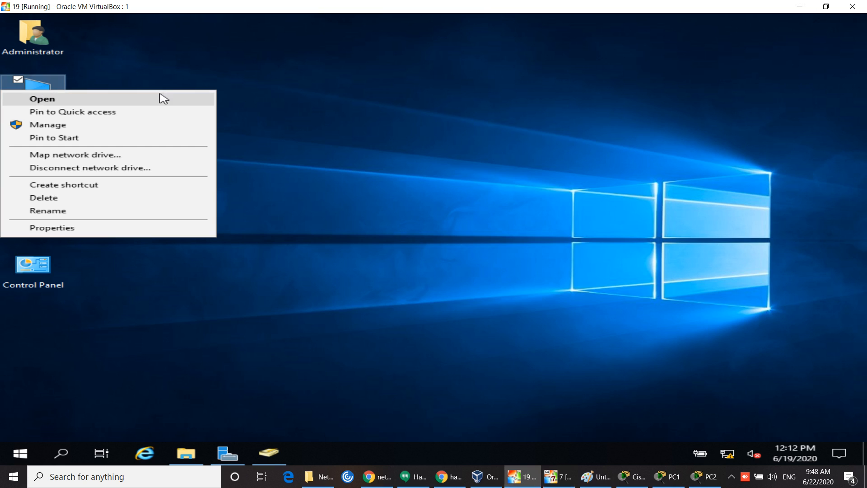
left_click(143, 99)
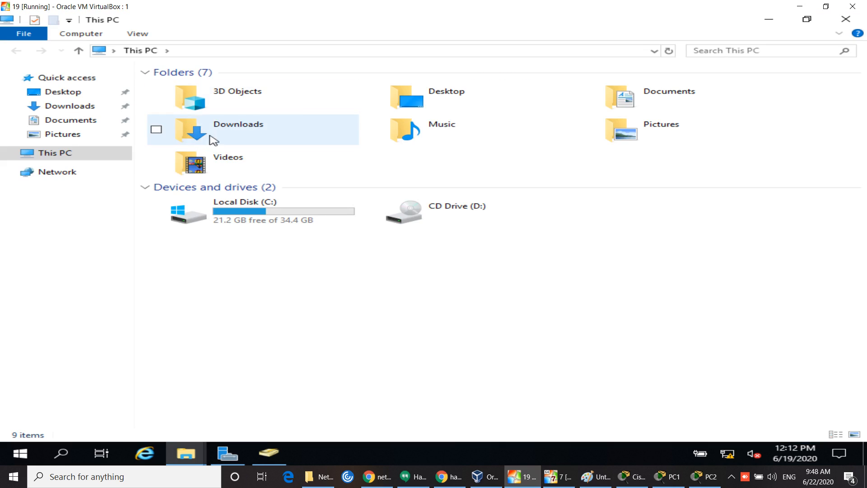
right_click(238, 214)
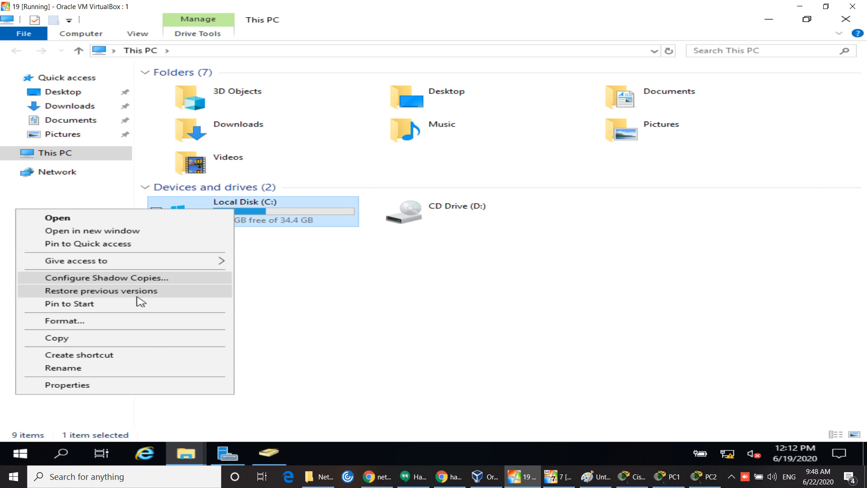
left_click(82, 388)
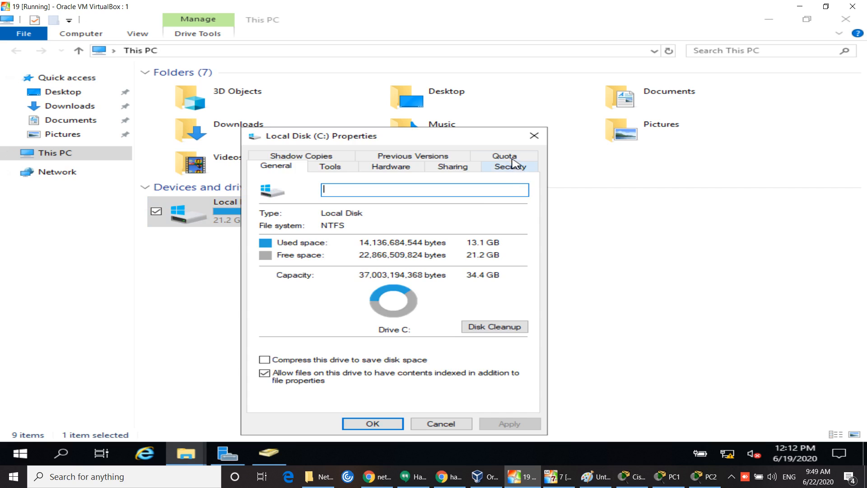
Step: Enable quota management on C: with a default disk space limit and open Quota Entries
left_click(512, 156)
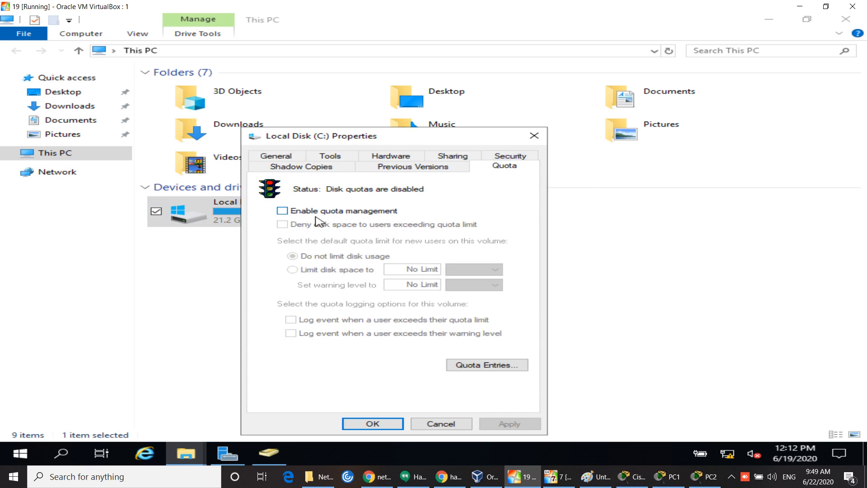
left_click(286, 210)
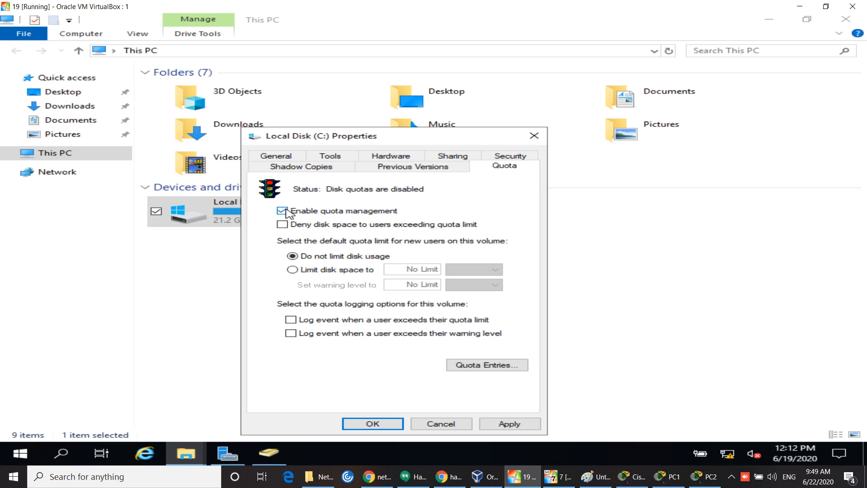
left_click(294, 270)
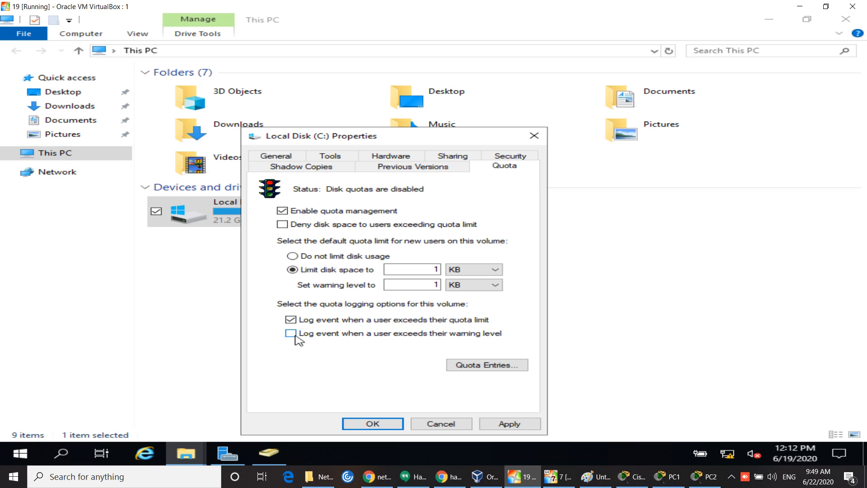
left_click(485, 366)
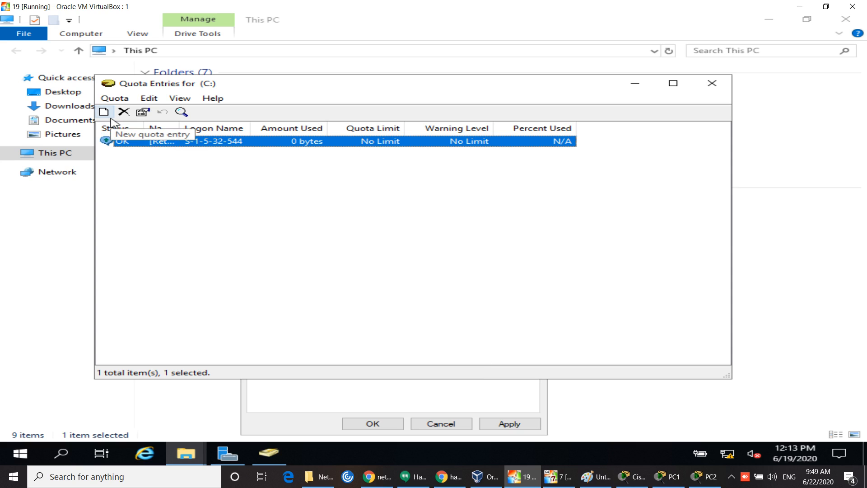
Step: Create a new quota entry and select the domain user after checking the name
left_click(123, 163)
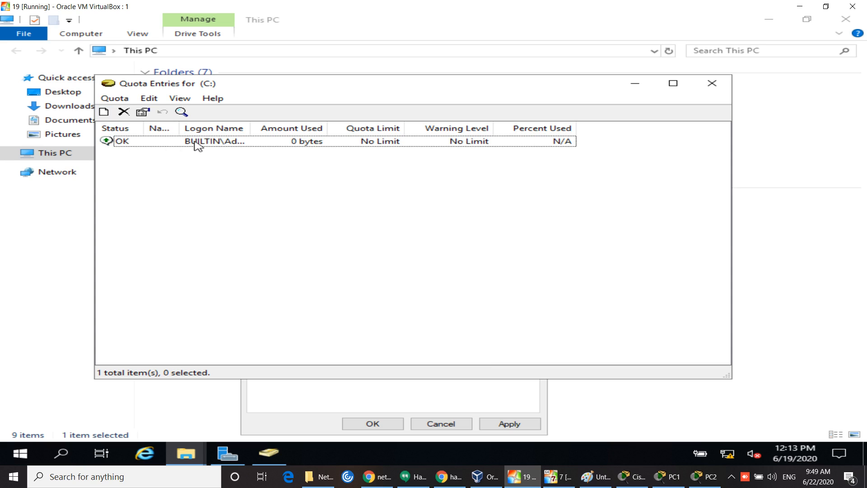
left_click(117, 100)
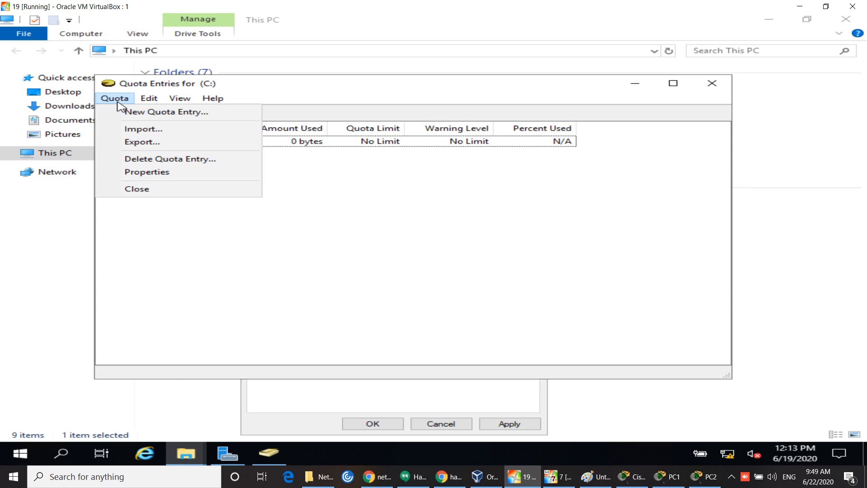
left_click(143, 112)
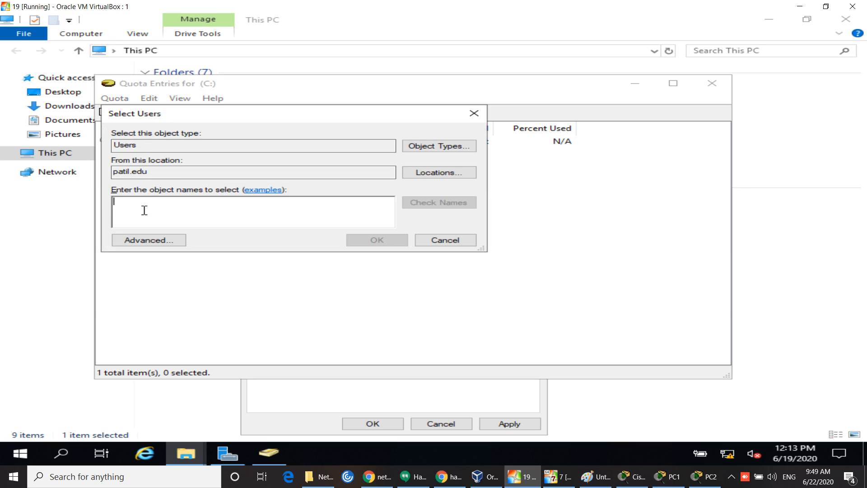
type("nisha")
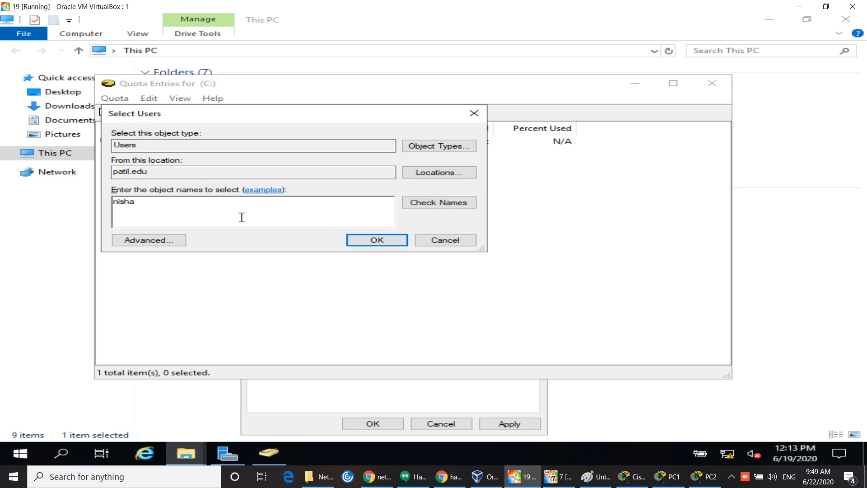
left_click(425, 204)
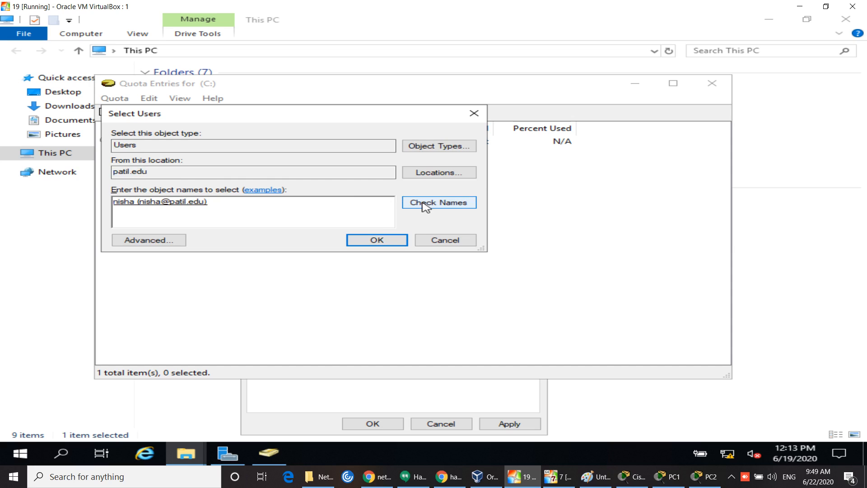
left_click(379, 240)
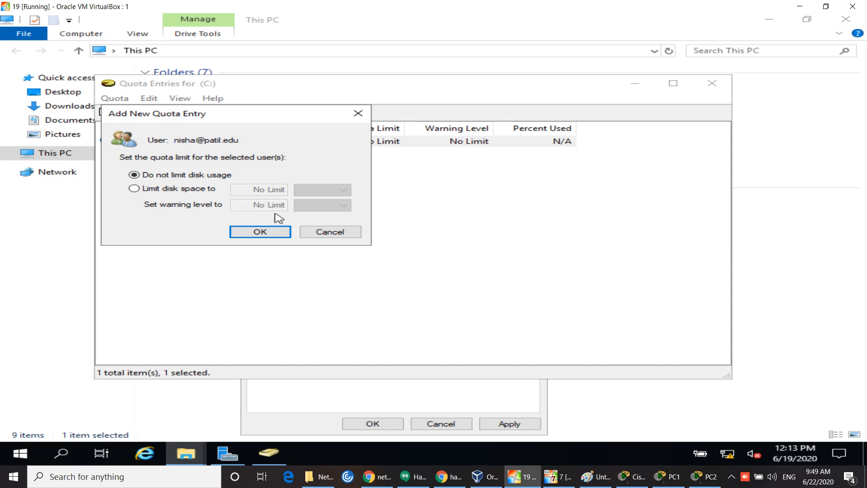
Step: Limit the user's disk space to 2 GB with a 1 GB warning level and save
left_click(155, 192)
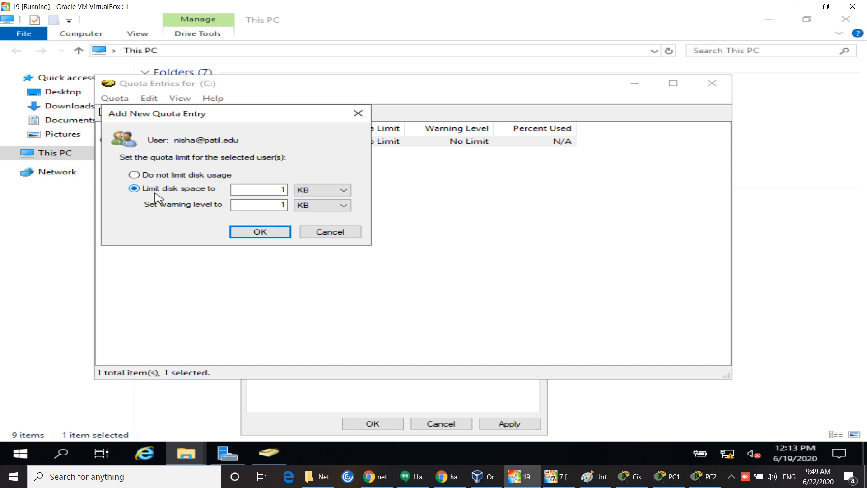
left_click(277, 190)
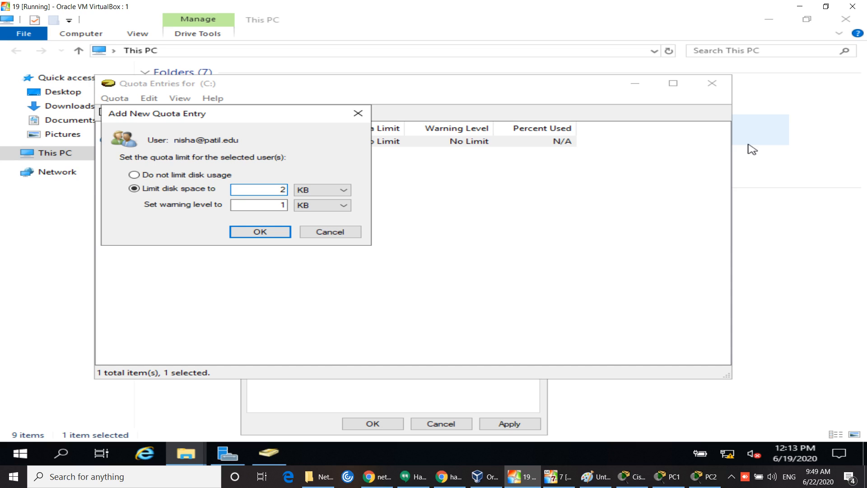
left_click(344, 190)
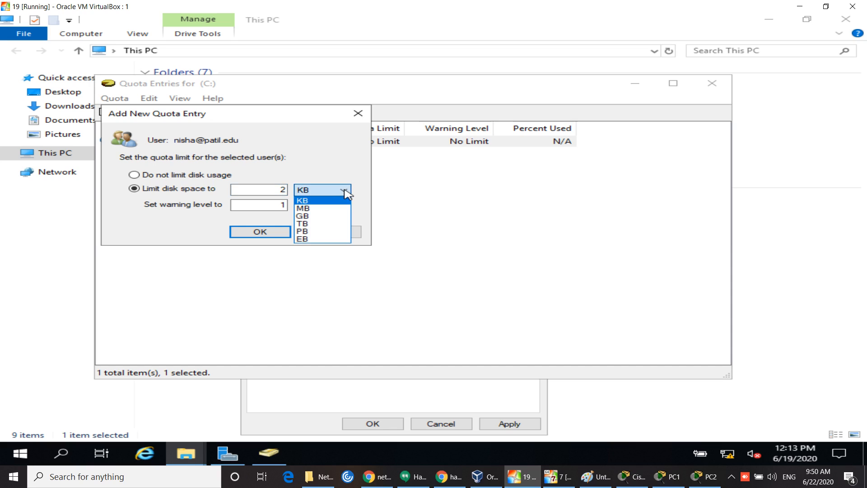
left_click(321, 216)
double_click(281, 205)
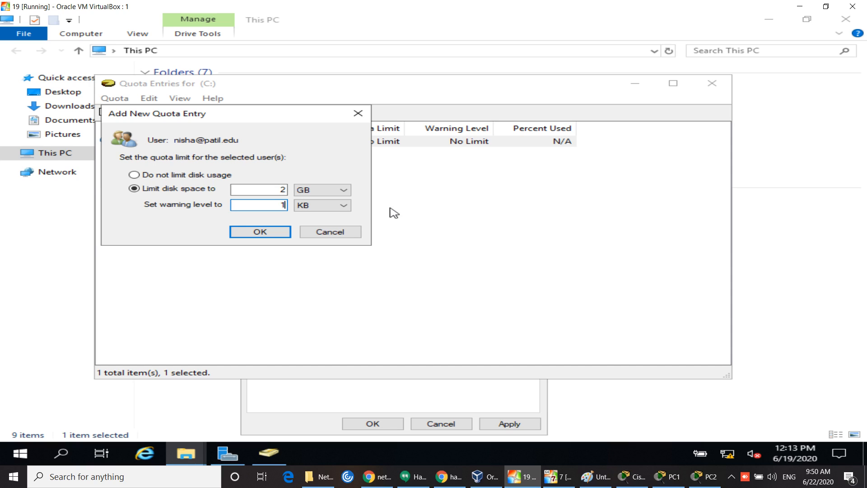
left_click(346, 205)
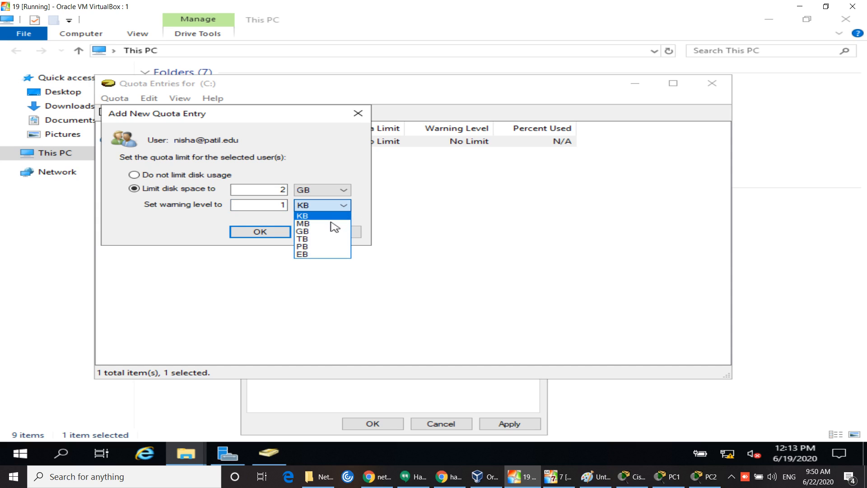
left_click(318, 231)
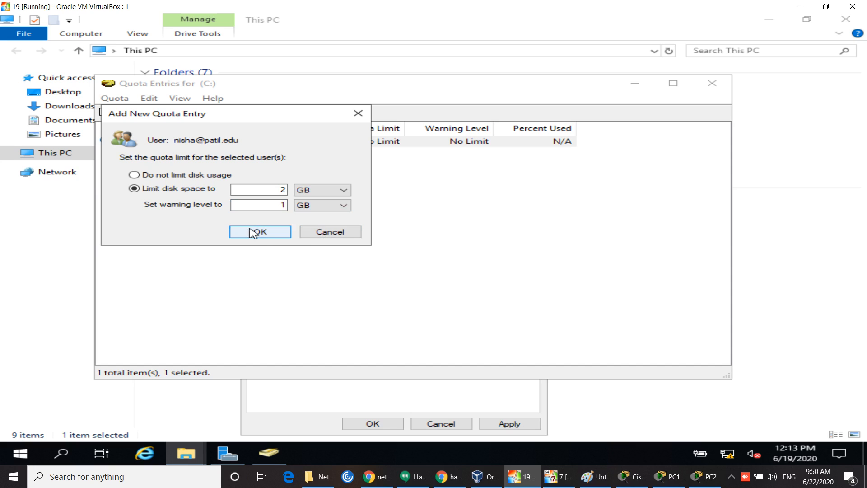
left_click(267, 232)
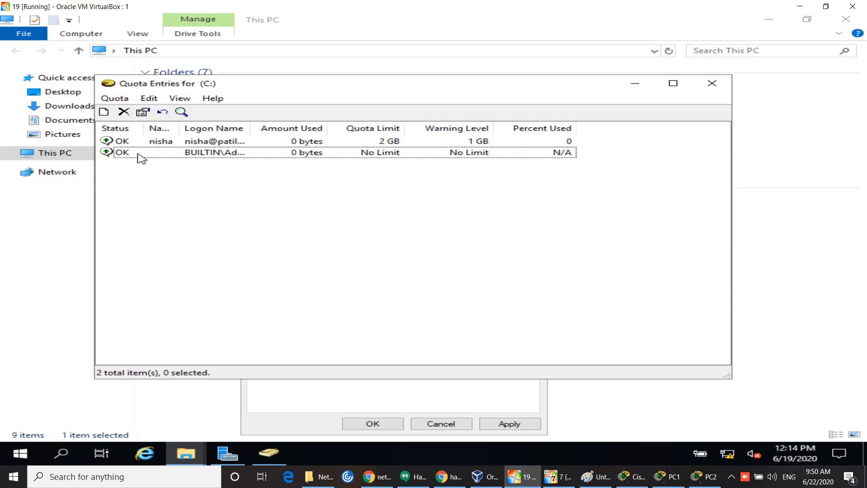
Step: Create another quota entry for the second domain user after checking the name
left_click(113, 98)
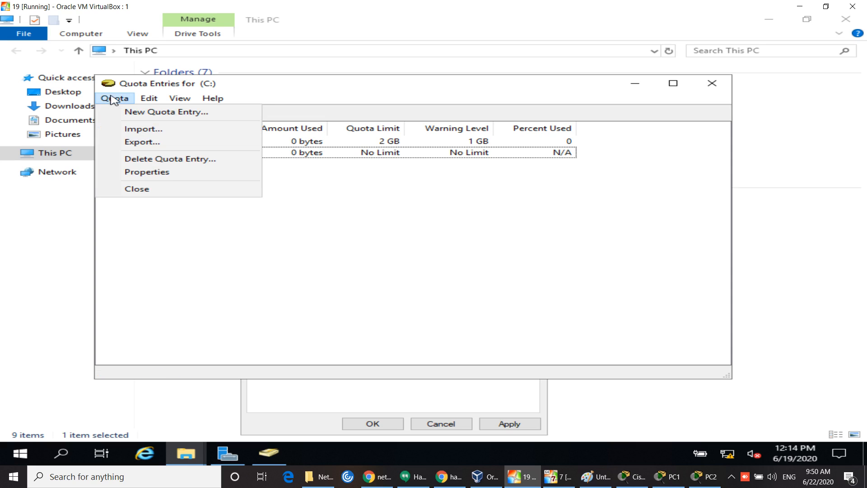
left_click(144, 118)
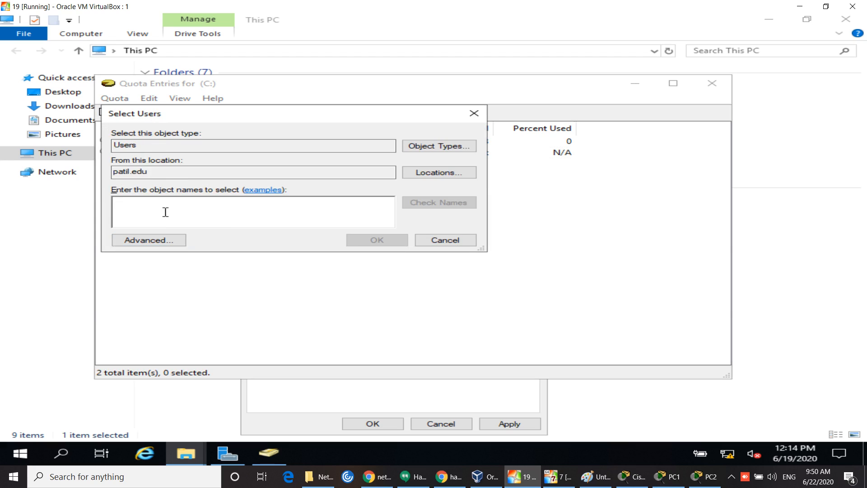
type("mrunal")
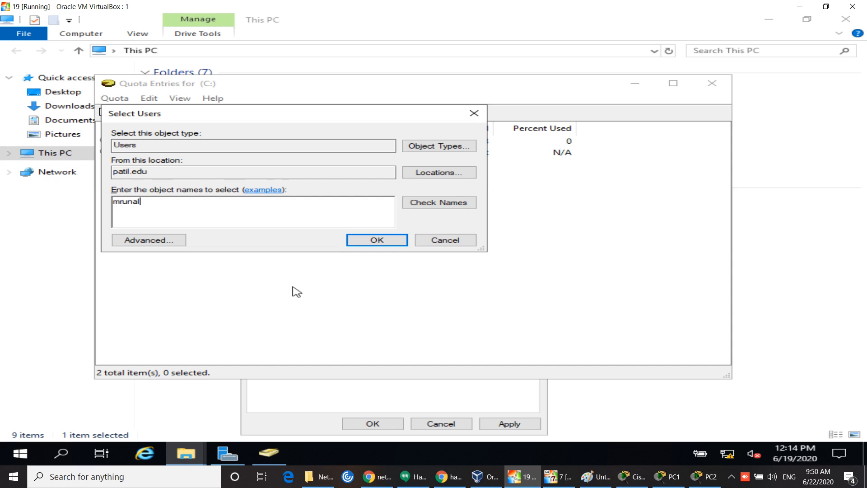
left_click(463, 202)
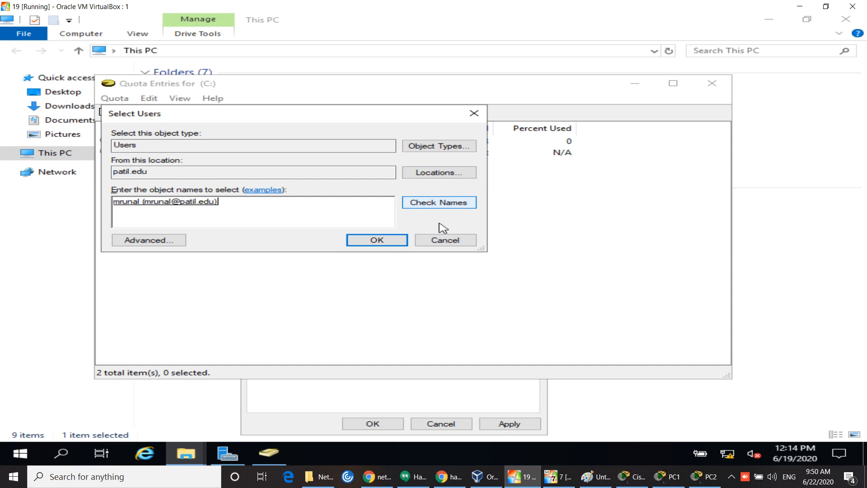
left_click(387, 241)
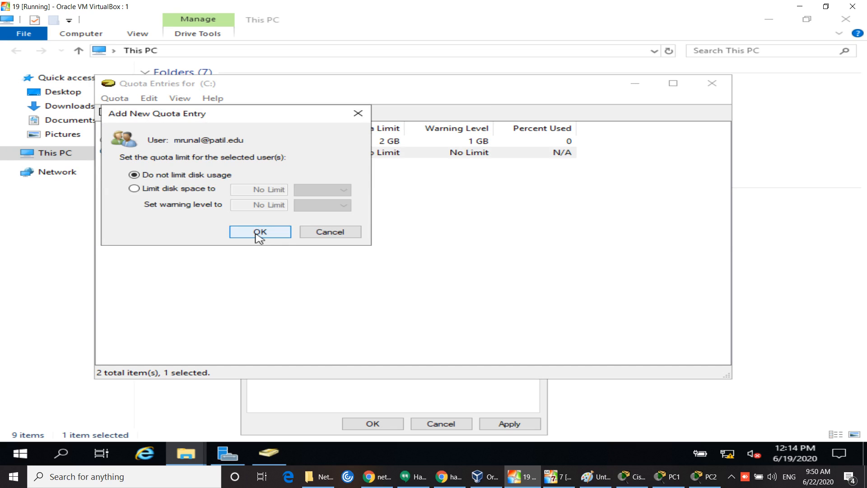
Step: Limit the second user's disk space to 500 MB with a 100 MB warning level and save
left_click(156, 193)
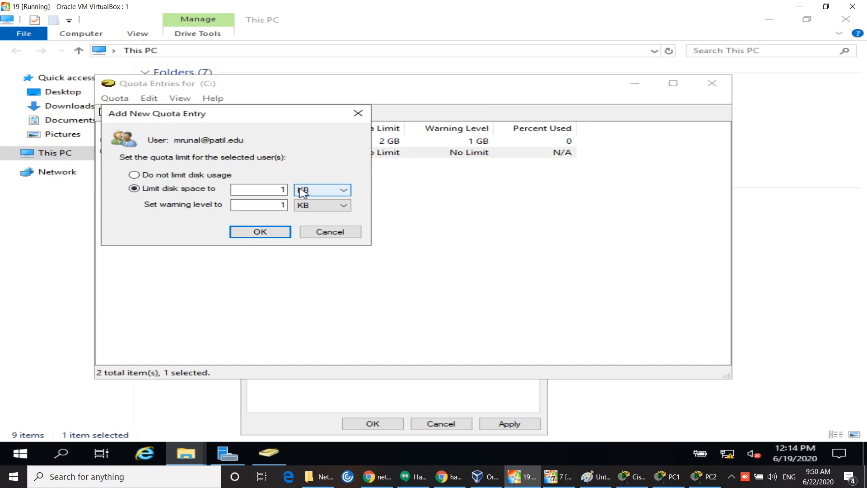
double_click(280, 189)
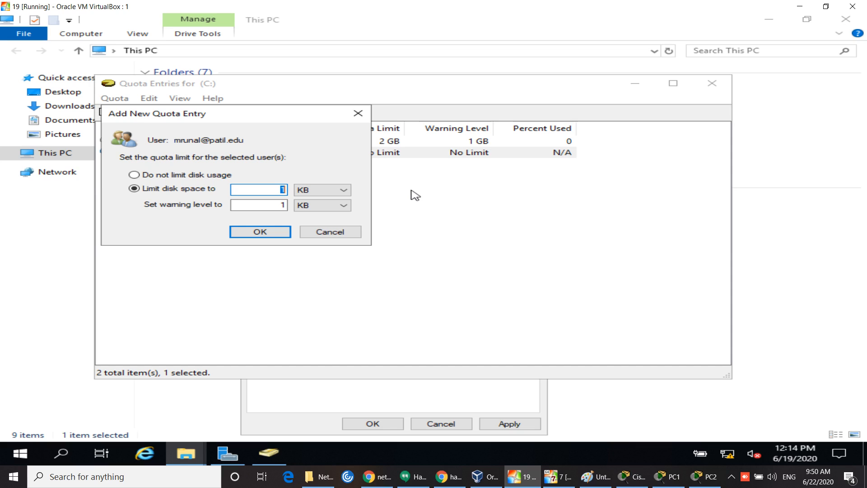
left_click(284, 205)
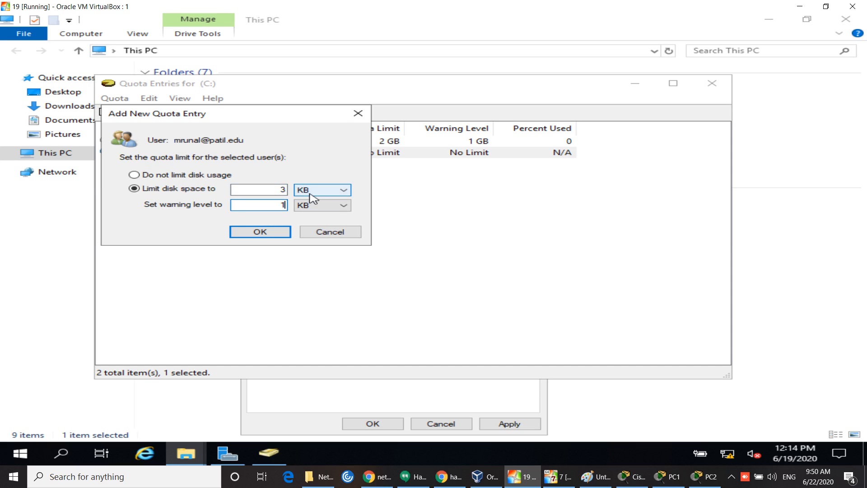
key("shift+Tab")
key("shift+Tab")
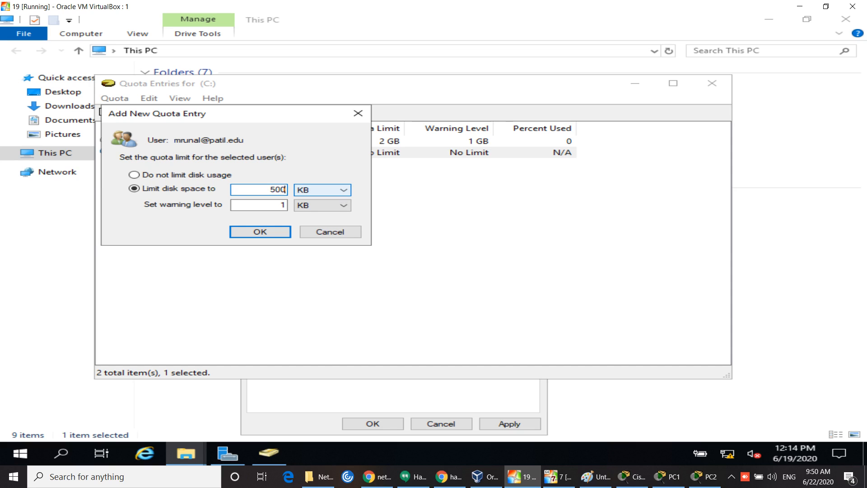
left_click(344, 191)
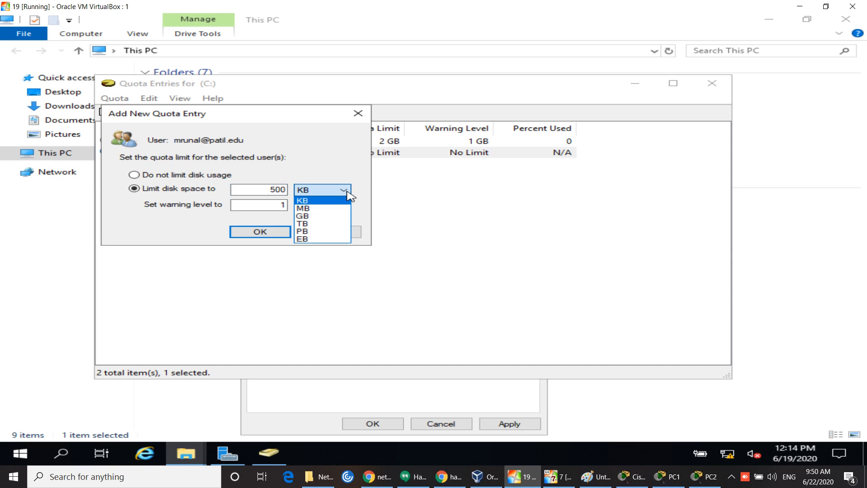
left_click(319, 209)
left_click(269, 205)
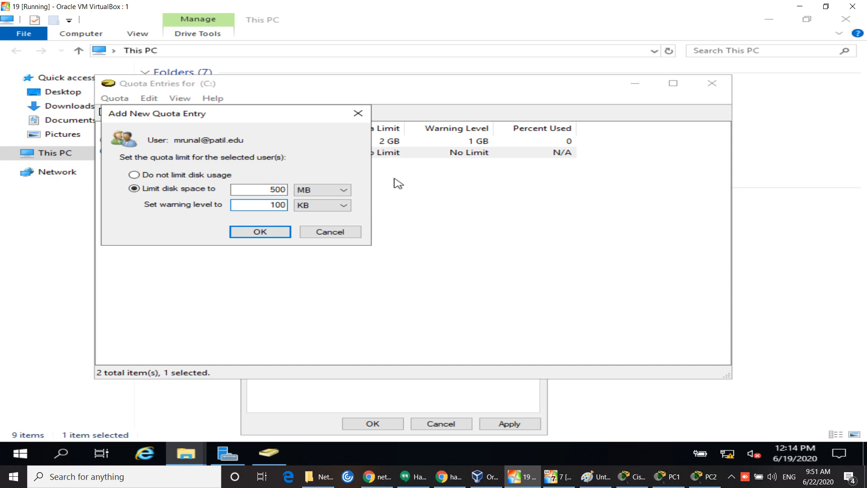
left_click(344, 206)
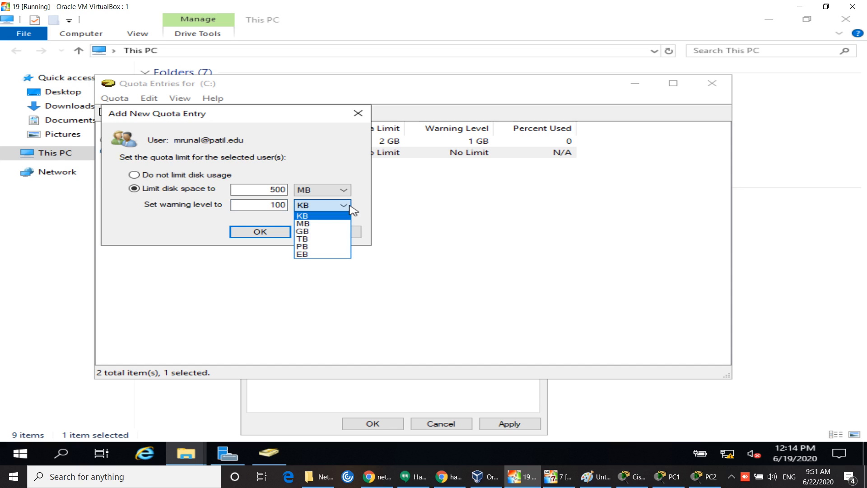
left_click(318, 225)
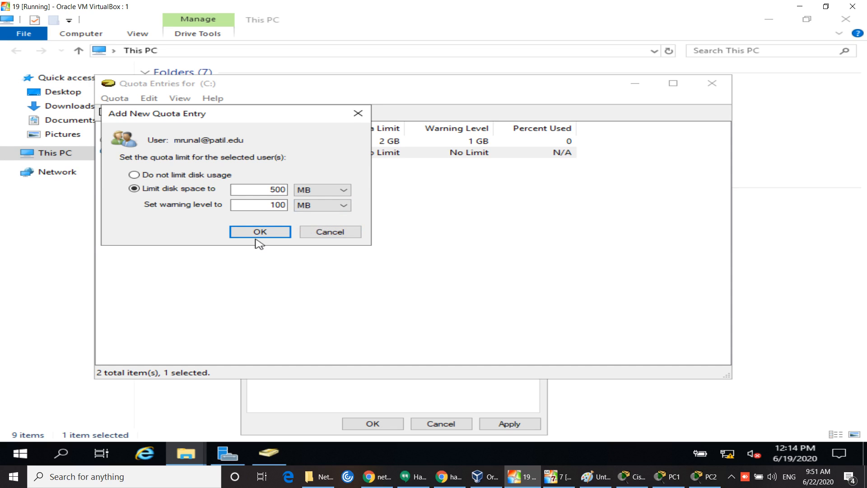
left_click(260, 233)
left_click(266, 241)
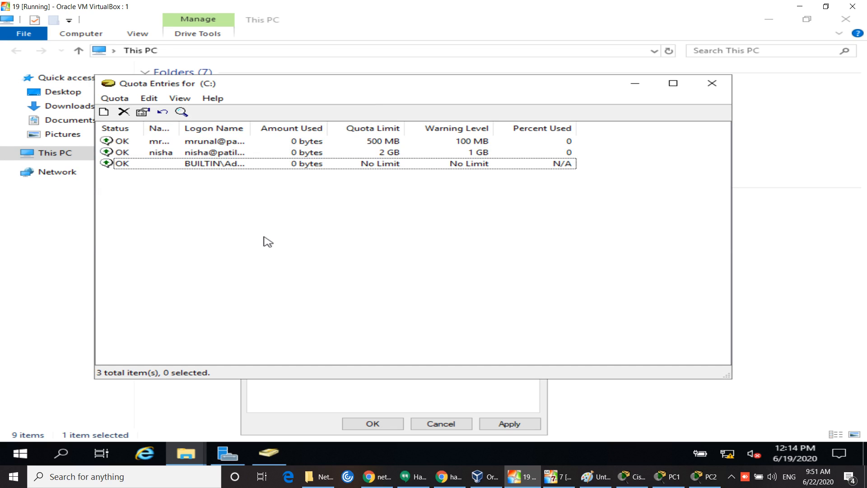
Step: Close the Quota Entries window and the C: drive properties
left_click(115, 98)
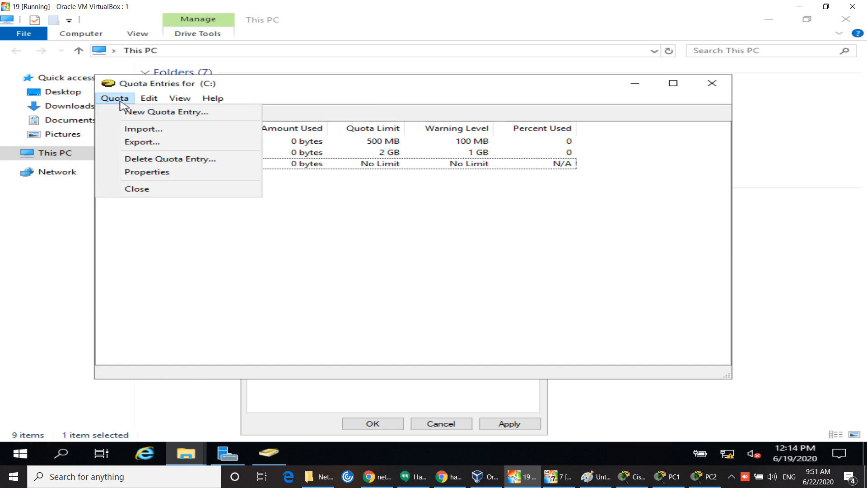
left_click(145, 99)
left_click(178, 99)
mouse_move(114, 99)
left_click(712, 83)
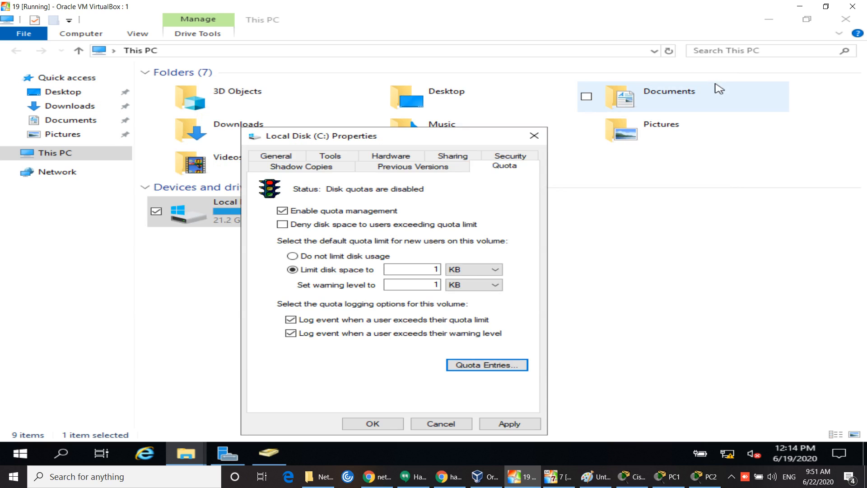
left_click(676, 253)
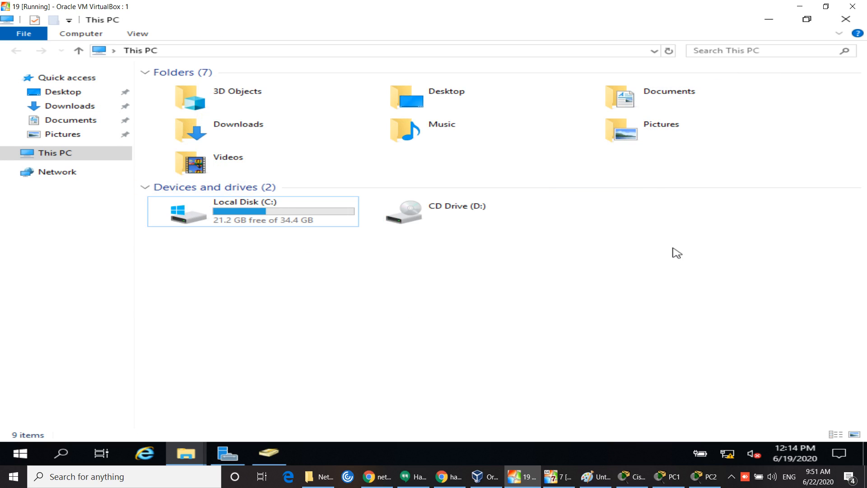
Step: Refresh This PC to update C:'s free space, then switch to the Windows 7 VM
right_click(587, 266)
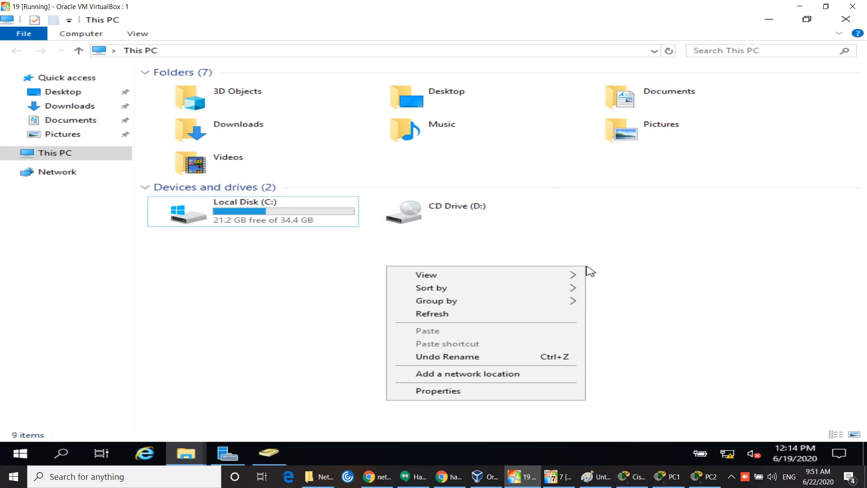
left_click(485, 315)
right_click(486, 301)
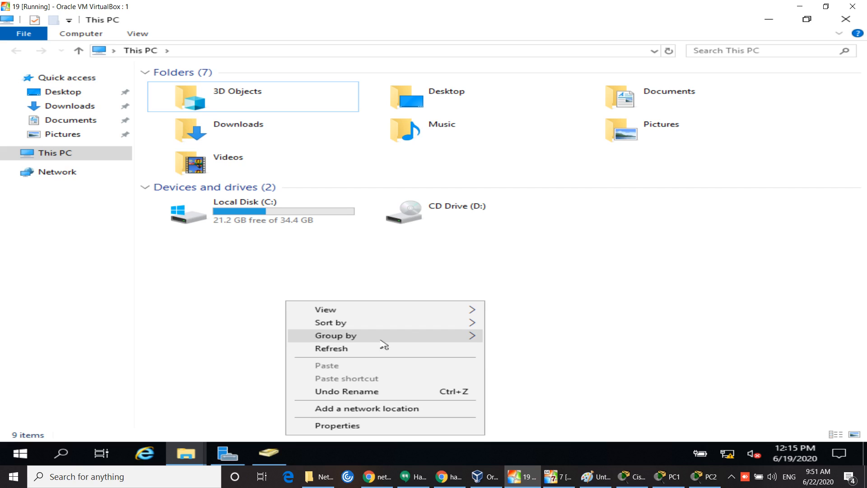
left_click(380, 350)
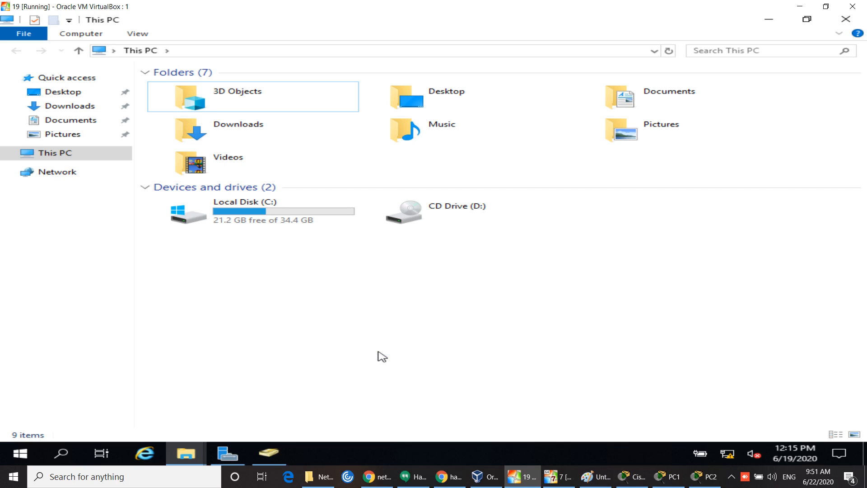
right_click(380, 354)
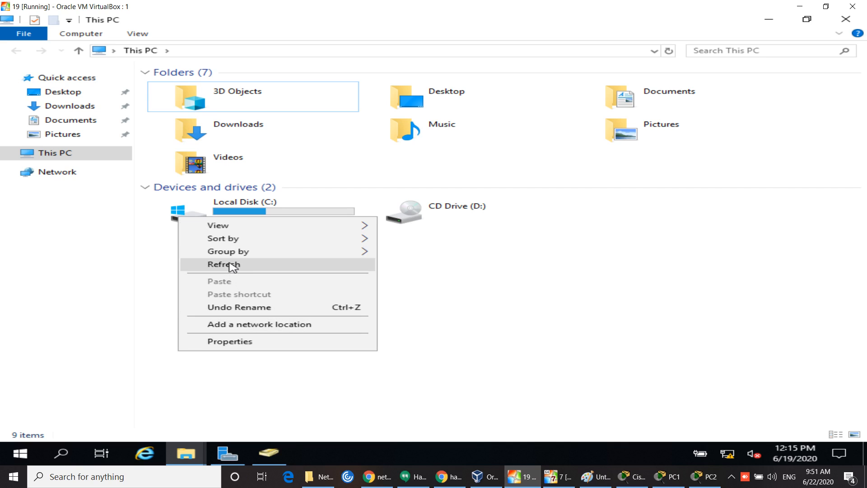
left_click(231, 265)
right_click(294, 317)
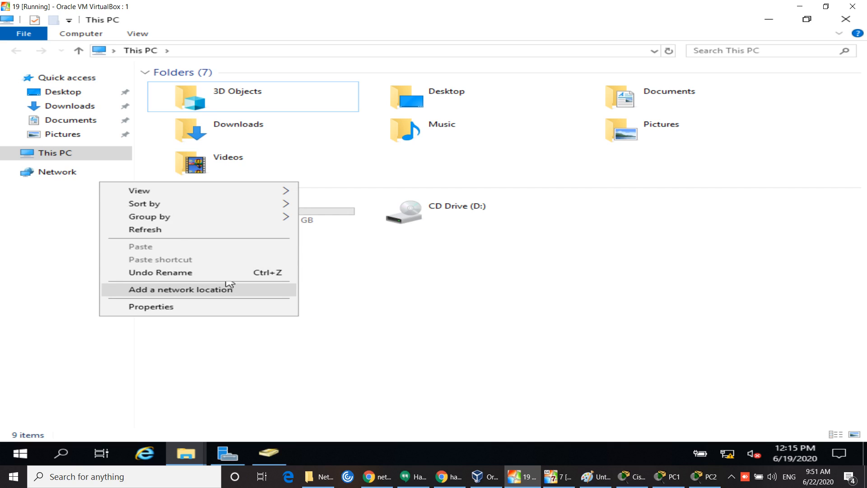
left_click(169, 232)
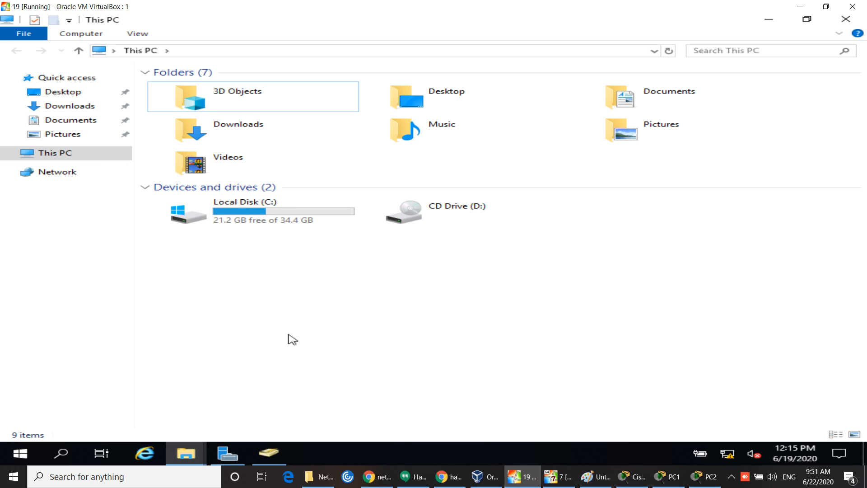
right_click(291, 339)
left_click(186, 251)
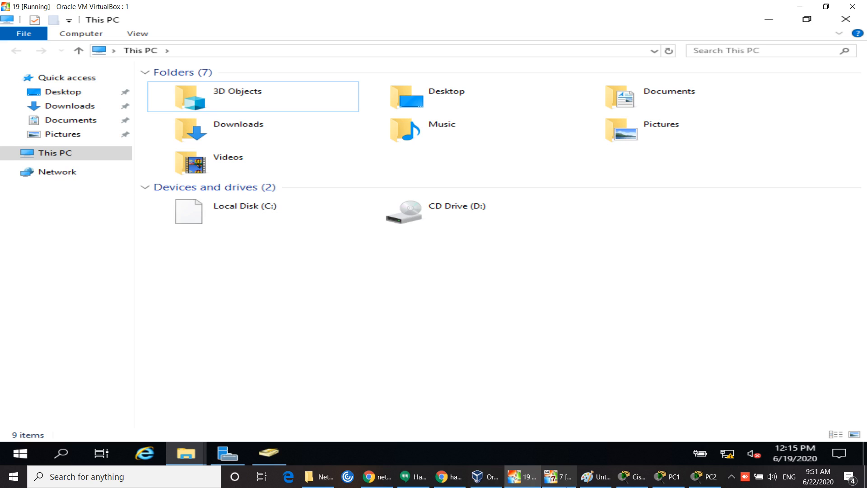
left_click(555, 475)
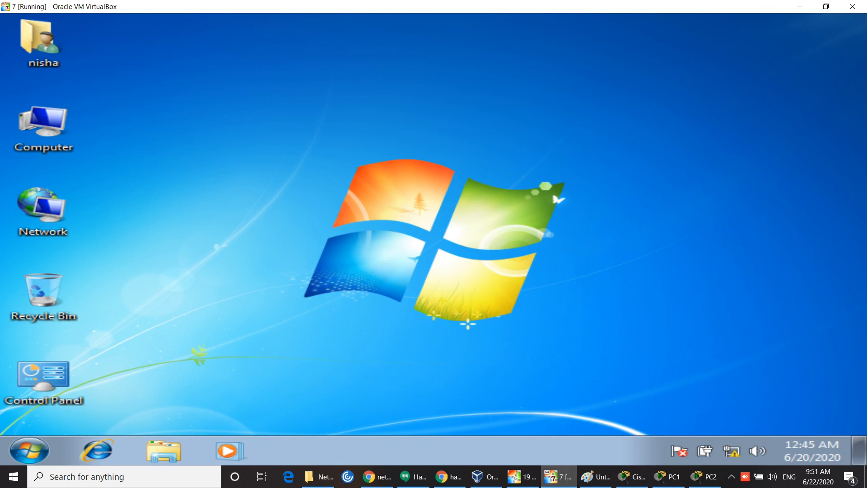
Step: Disconnect the existing Z: network drive in Computer
double_click(65, 122)
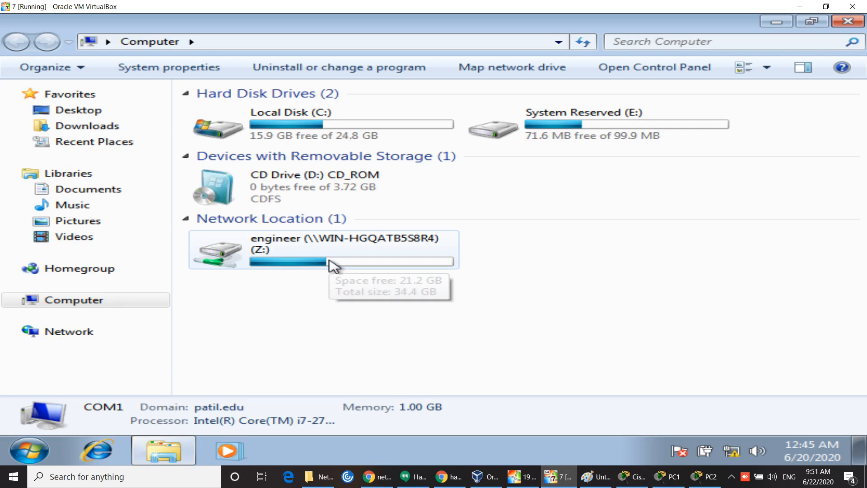
right_click(333, 258)
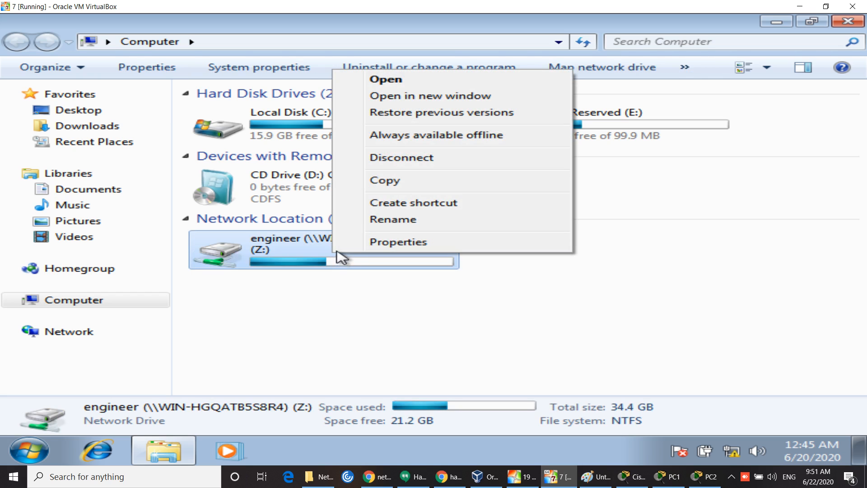
left_click(401, 161)
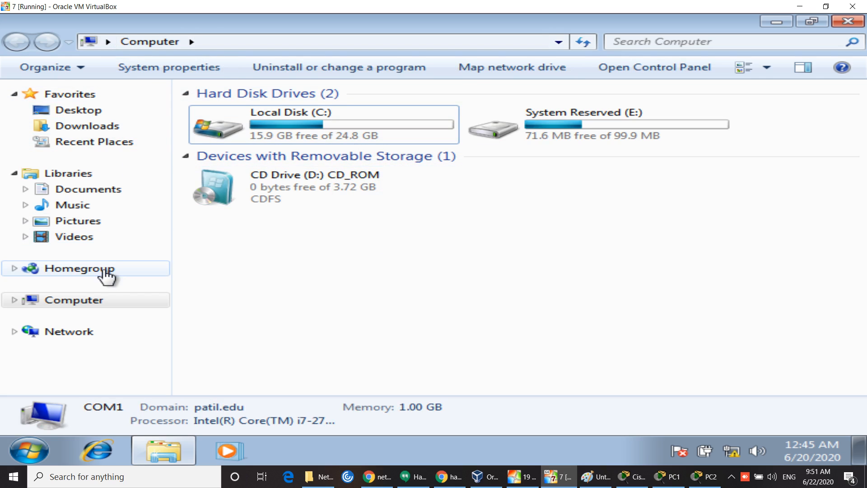
Step: Map the server's engineer share as drive Z: again and close the windows
left_click(90, 331)
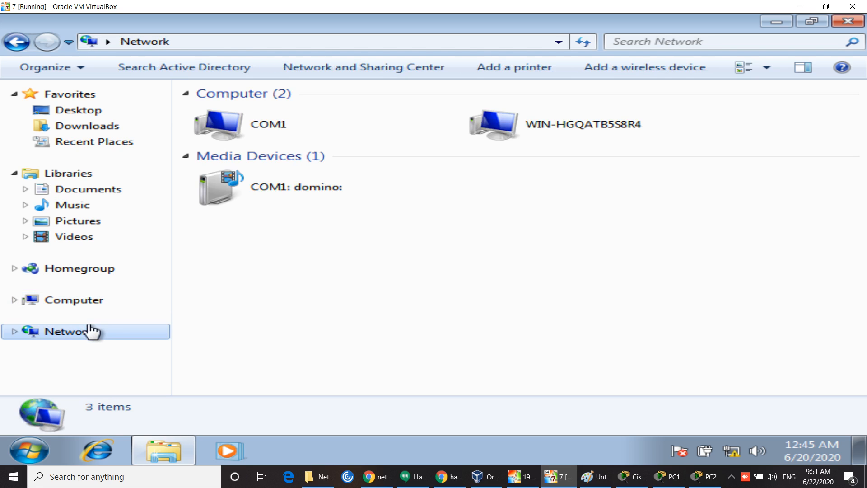
double_click(617, 124)
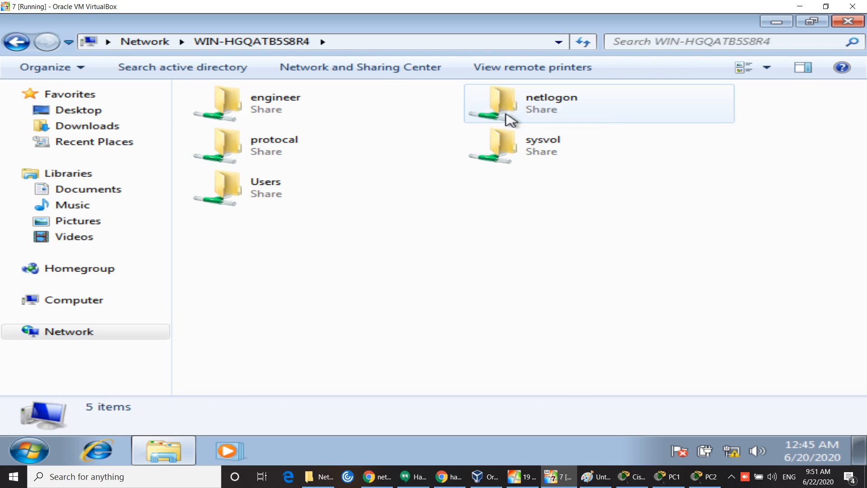
right_click(345, 102)
left_click(296, 111)
right_click(295, 111)
left_click(373, 192)
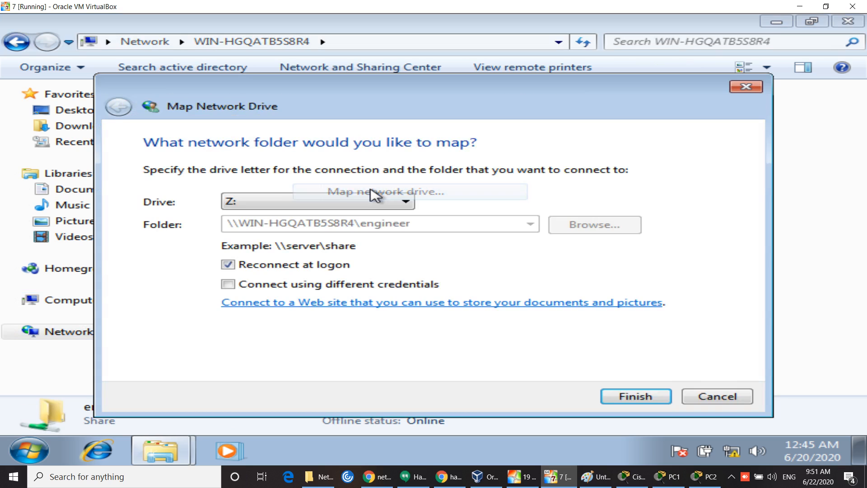
left_click(635, 397)
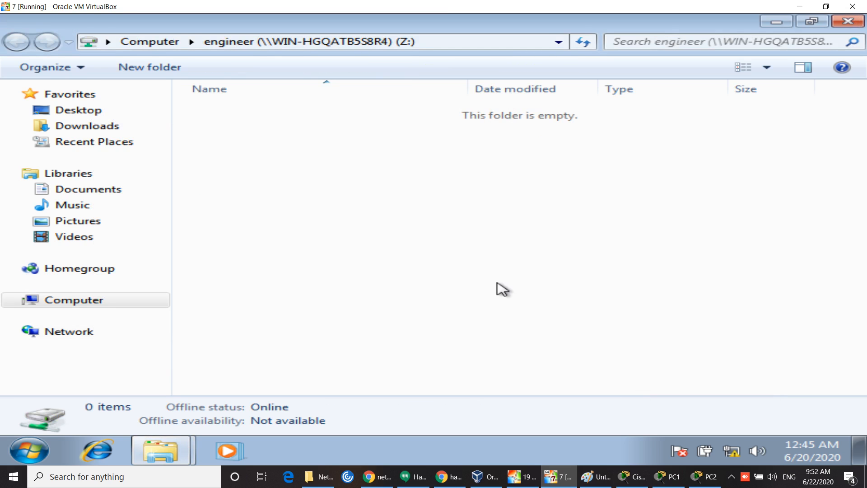
left_click(849, 23)
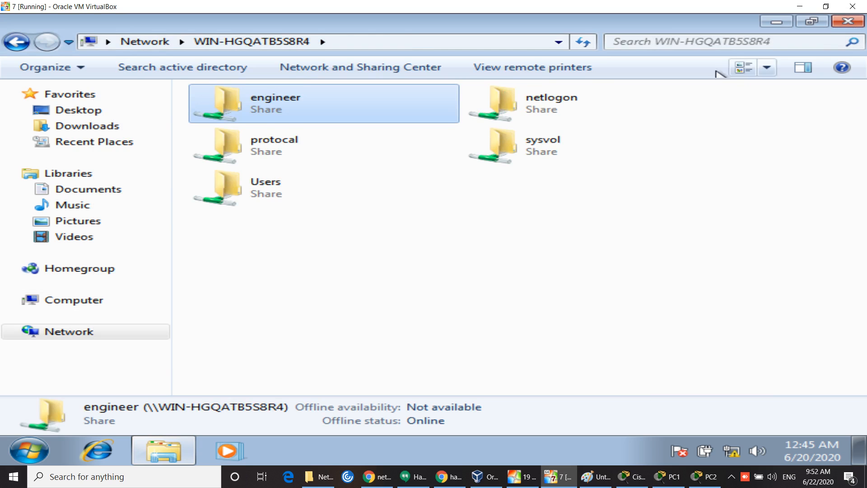
left_click(849, 23)
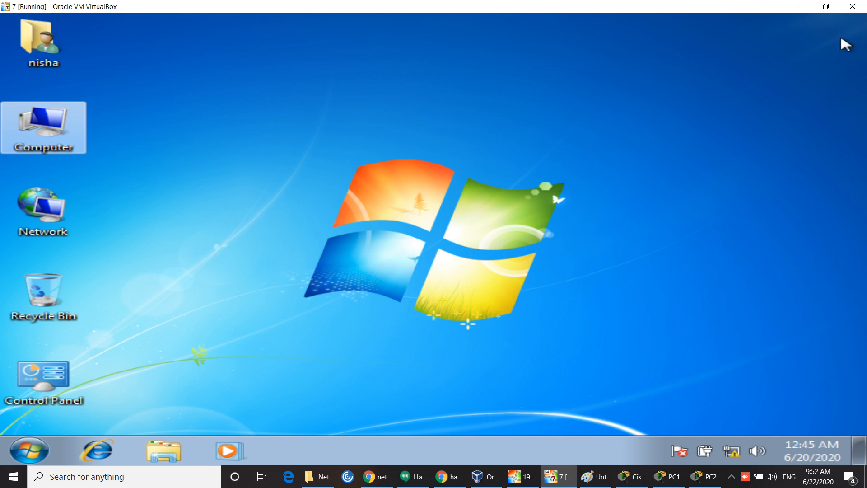
Step: Open engineer (Z:) from Computer to confirm it is empty, then close it
double_click(54, 140)
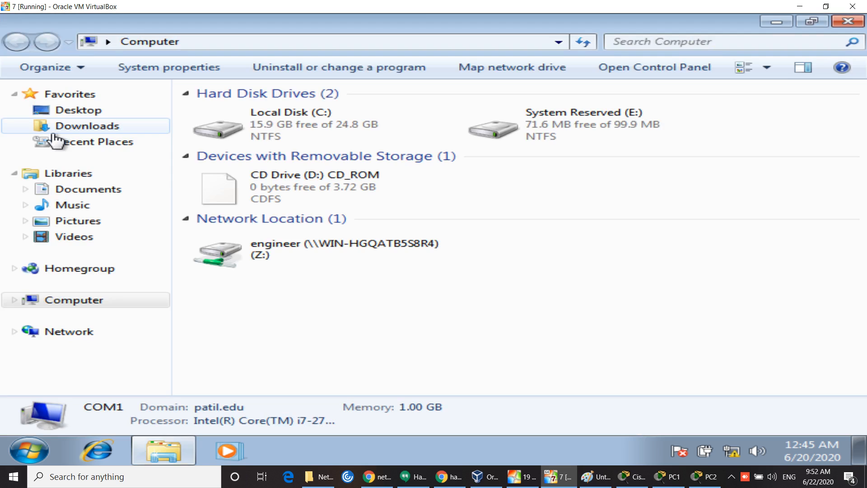
double_click(310, 261)
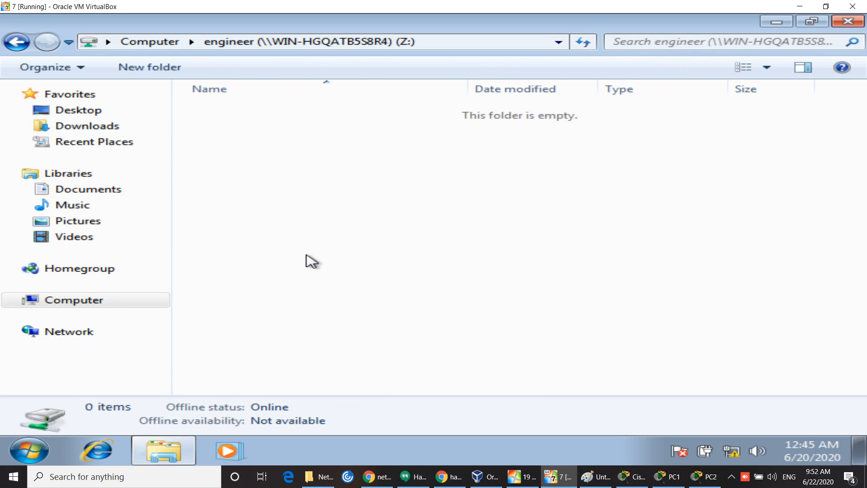
left_click(858, 22)
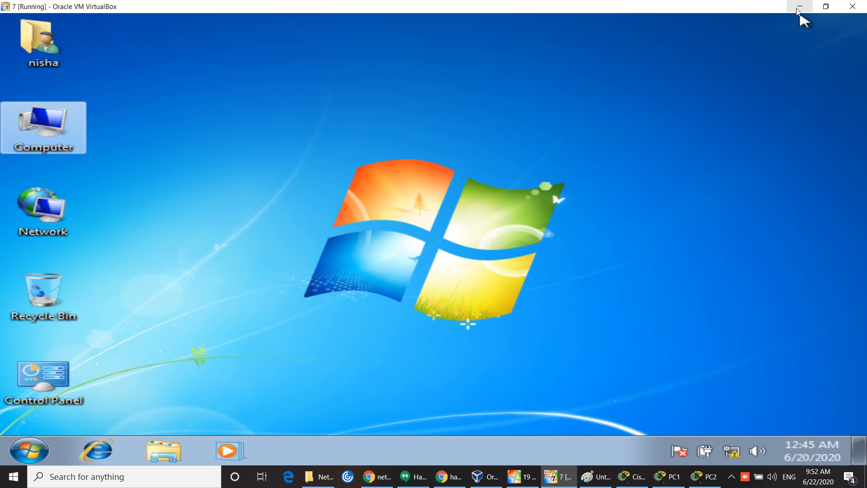
Step: Log the current user off Windows 7 from the Start menu
left_click(42, 451)
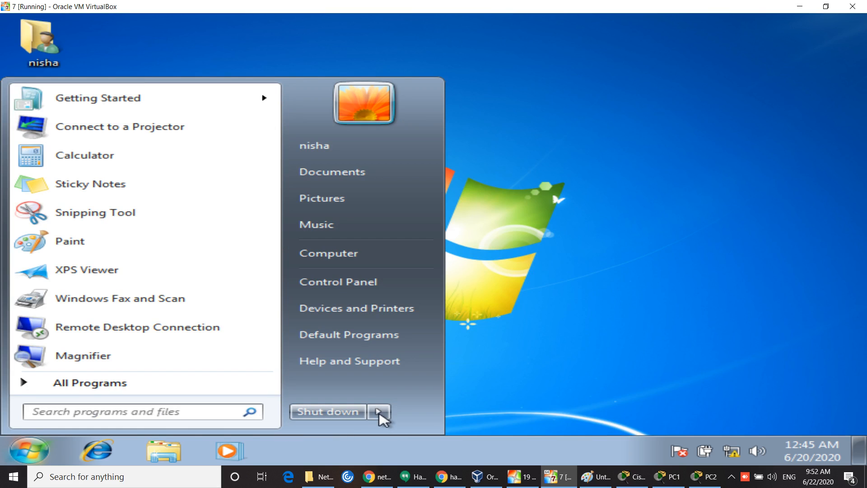
left_click(378, 412)
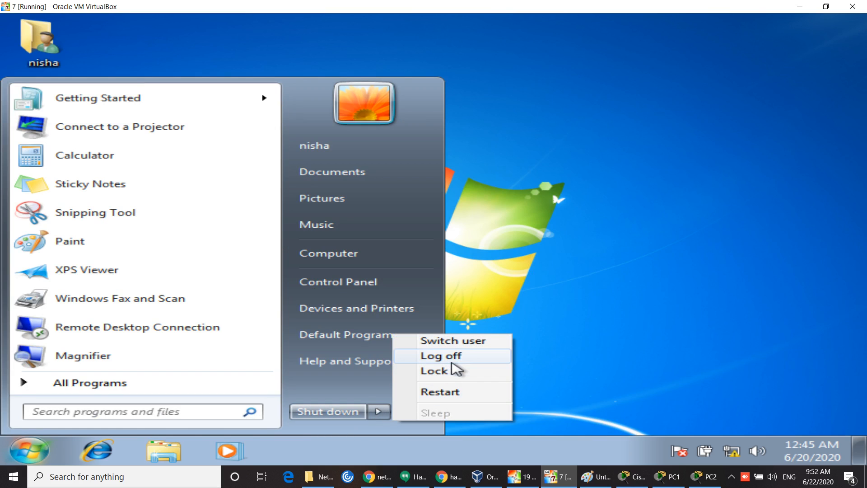
left_click(452, 360)
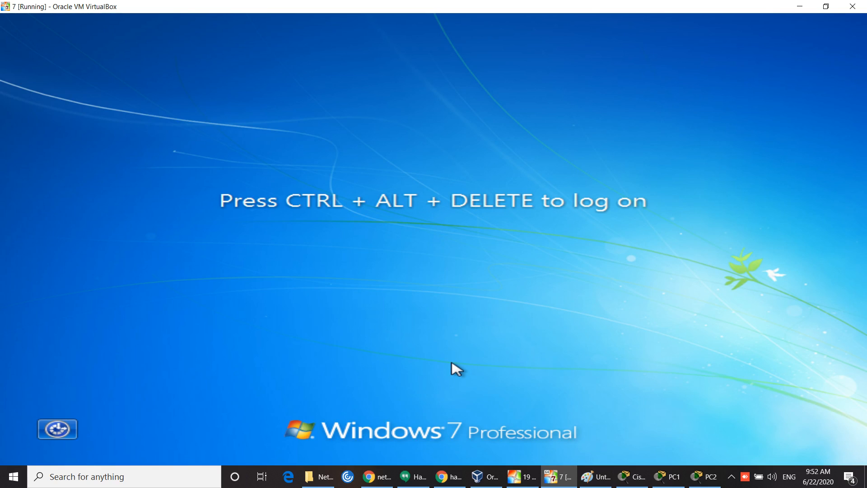
Step: Send Ctrl-Alt-Del to the guest via the VirtualBox keyboard menu
key("ctrl+Home")
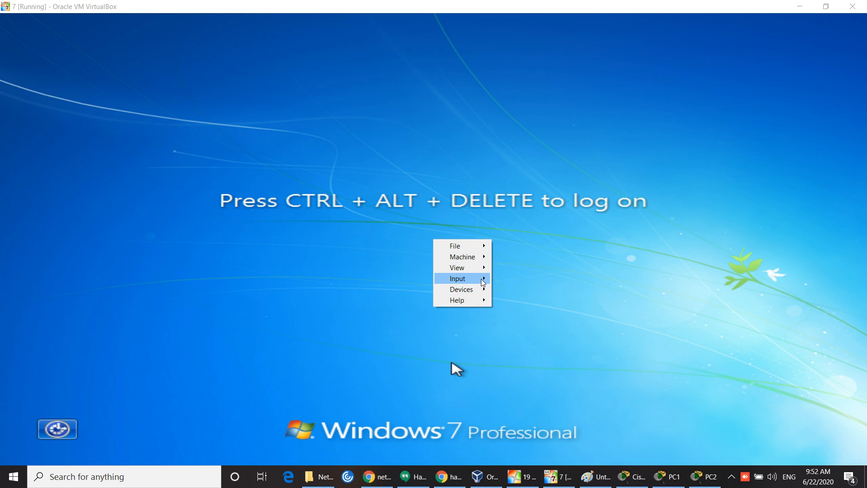
mouse_move(482, 279)
mouse_move(524, 281)
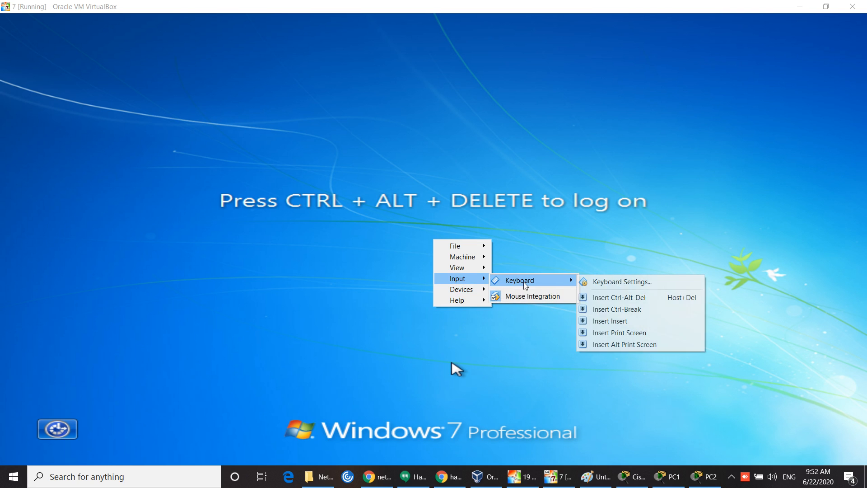
left_click(624, 298)
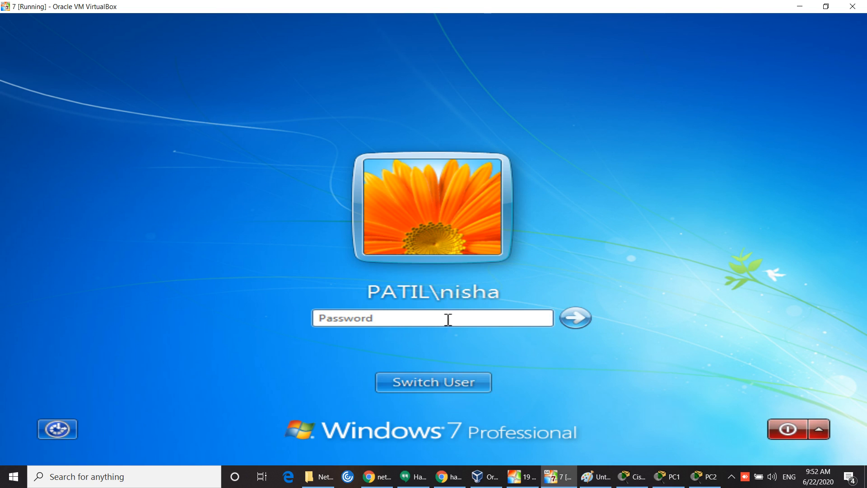
Step: Log on to Windows 7 as a different domain user by entering the account password
left_click(452, 381)
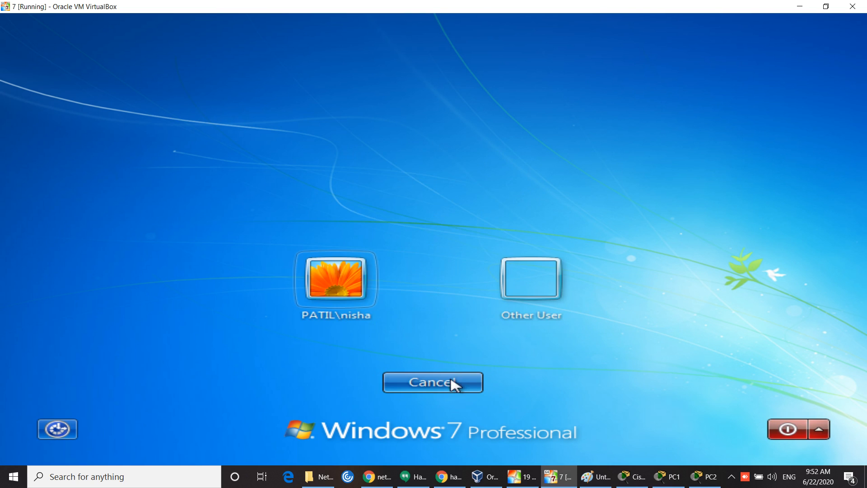
left_click(541, 293)
left_click(376, 271)
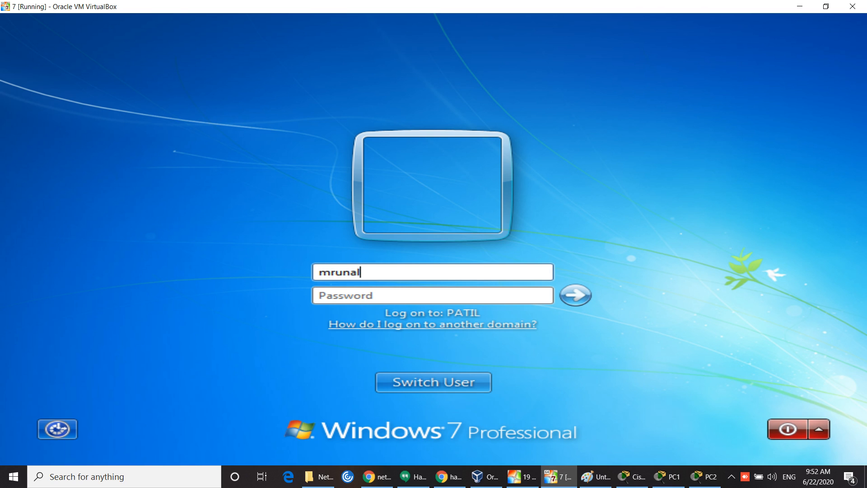
left_click(323, 298)
type("1")
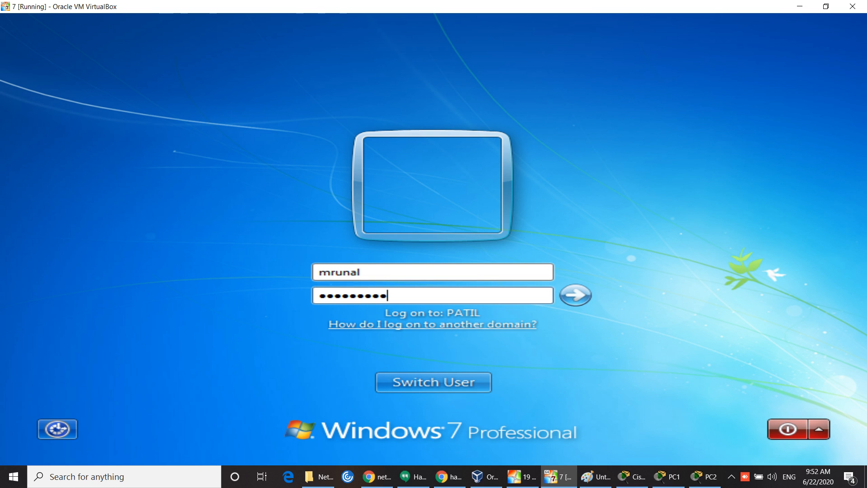
key("Return")
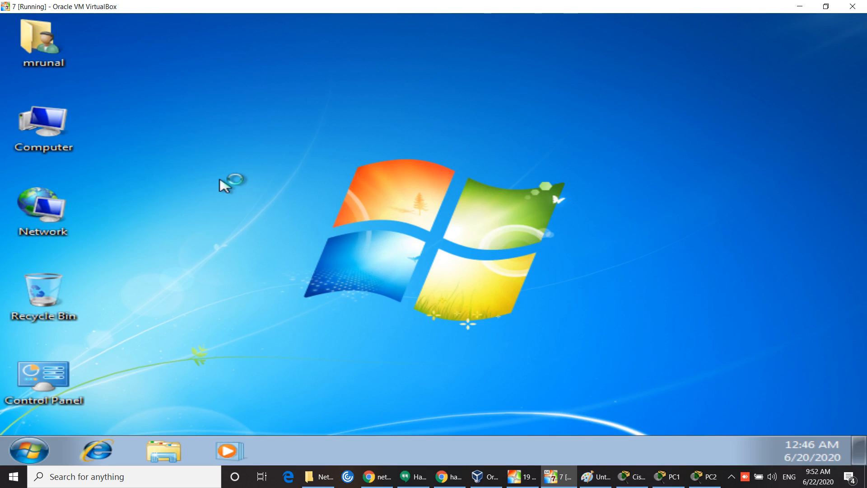
right_click(222, 182)
Step: Refresh the Windows 7 desktop several times
left_click(292, 226)
right_click(281, 202)
left_click(341, 246)
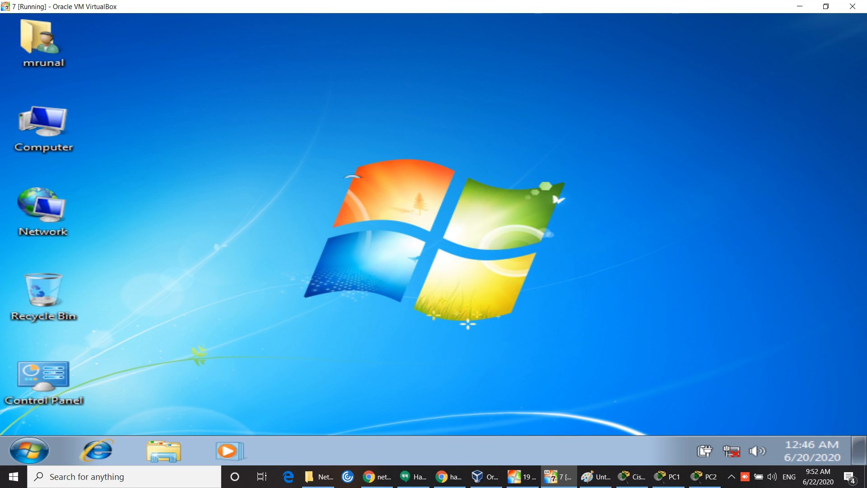
right_click(326, 160)
left_click(388, 208)
right_click(379, 192)
left_click(438, 234)
right_click(311, 155)
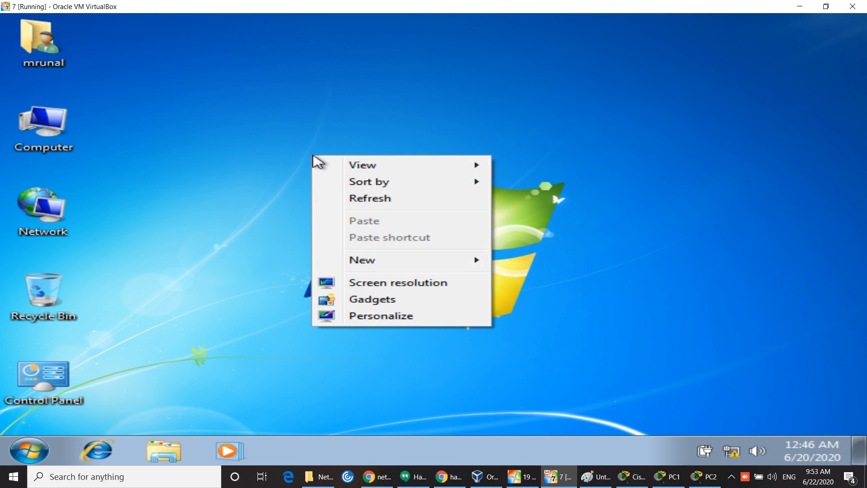
left_click(380, 203)
Step: Browse Network, refresh the computer list and open server WIN-HGQATB5S8R4 to list its shares
double_click(58, 222)
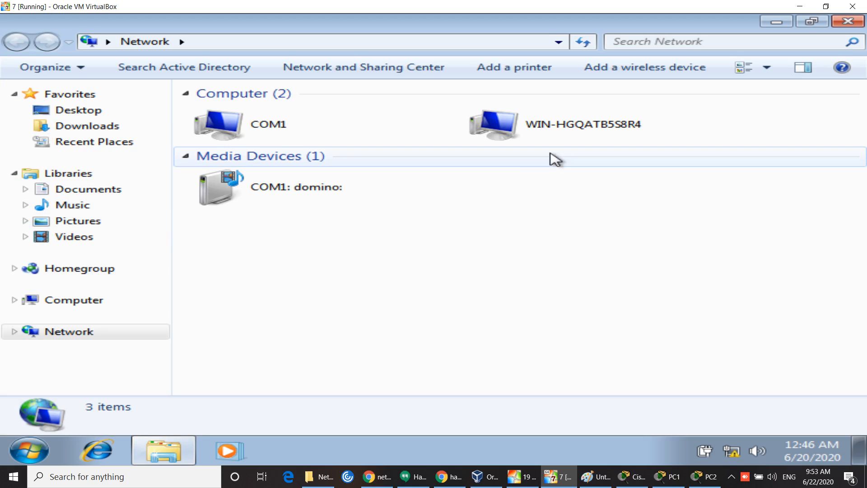
left_click(600, 128)
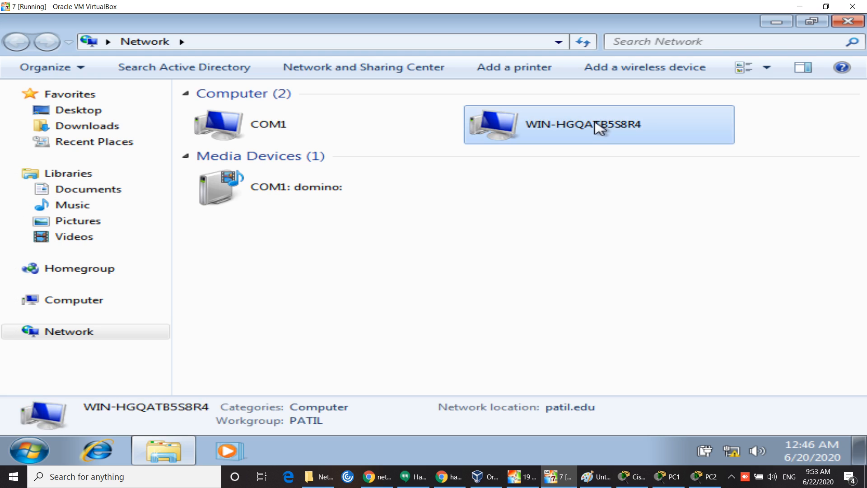
left_click(499, 256)
right_click(498, 257)
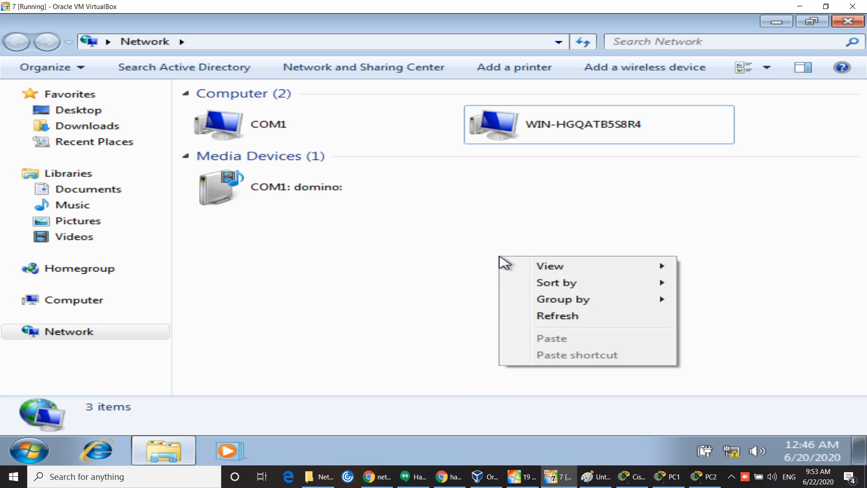
left_click(551, 315)
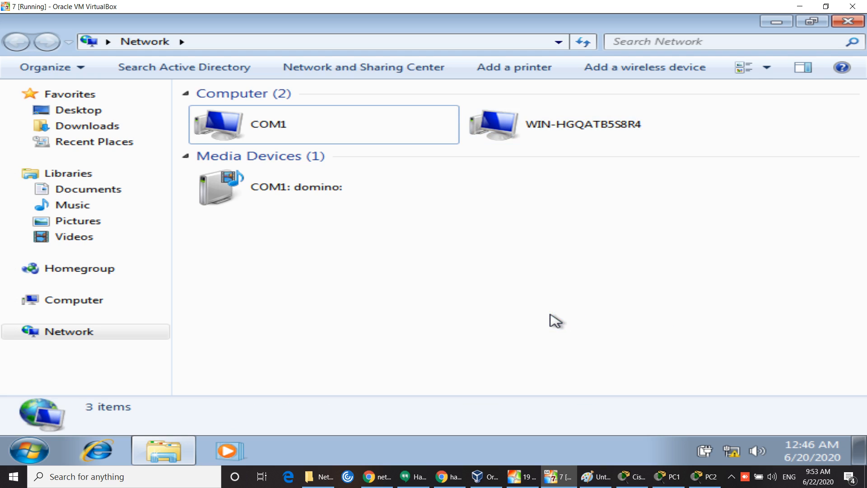
double_click(550, 140)
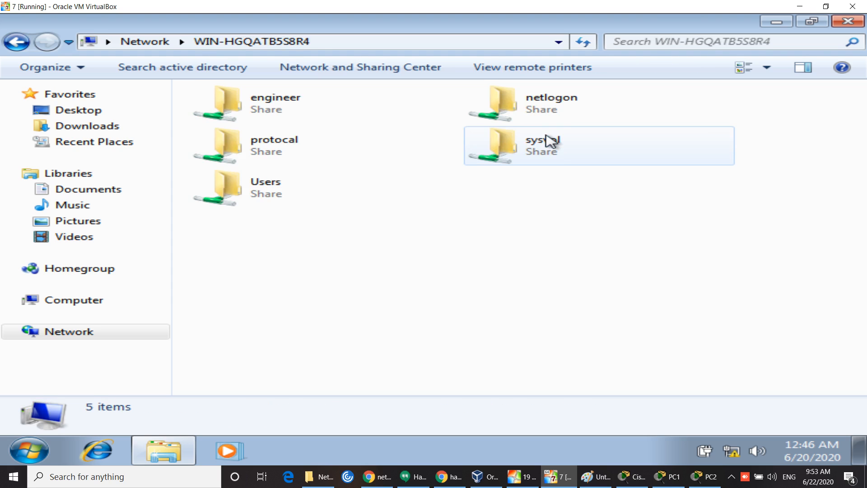
Step: Map the engineer share as drive Z:, confirm it under Computer, and minimize Explorer
right_click(283, 99)
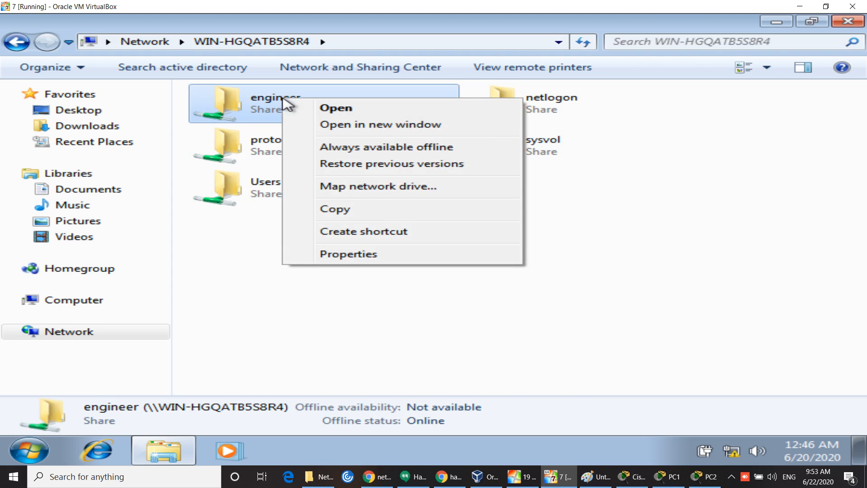
left_click(342, 192)
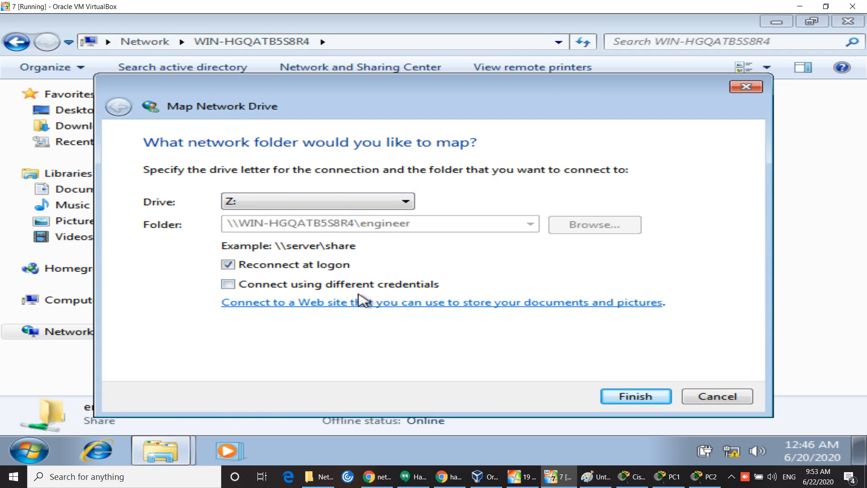
left_click(620, 398)
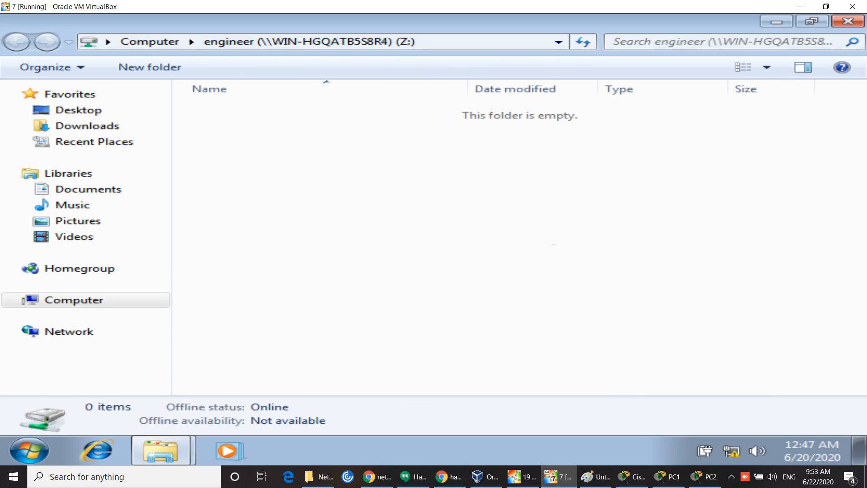
left_click(847, 22)
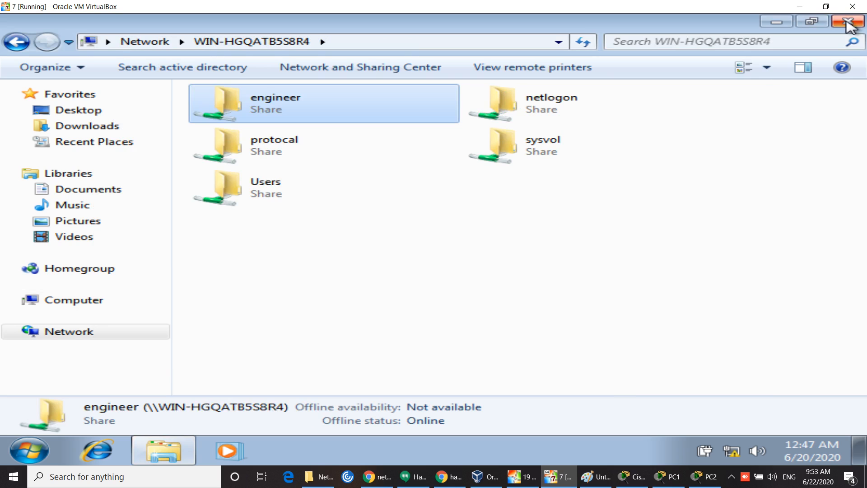
left_click(452, 244)
left_click(68, 302)
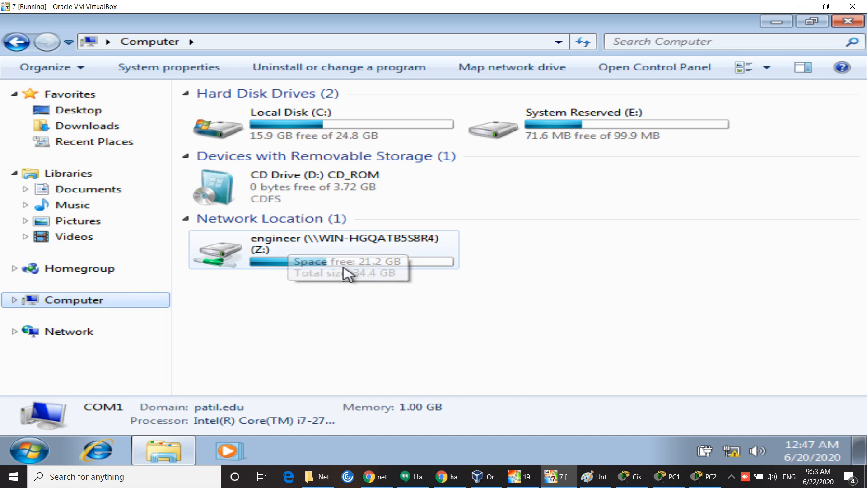
left_click(777, 23)
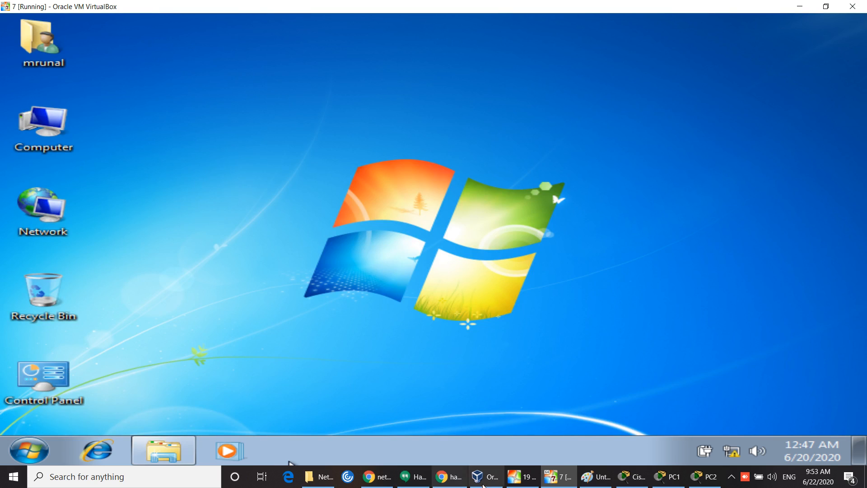
Step: On the server VM, enable 'Deny disk space to users exceeding quota limit' for Local Disk (C:)
left_click(523, 477)
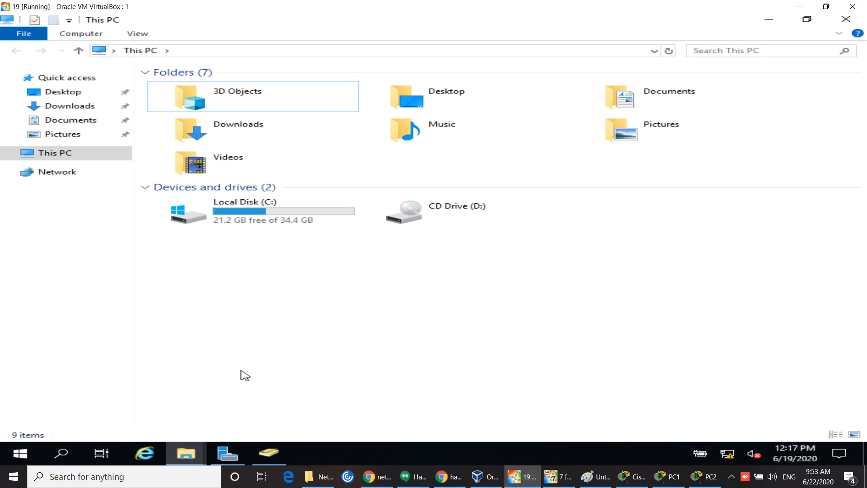
right_click(229, 217)
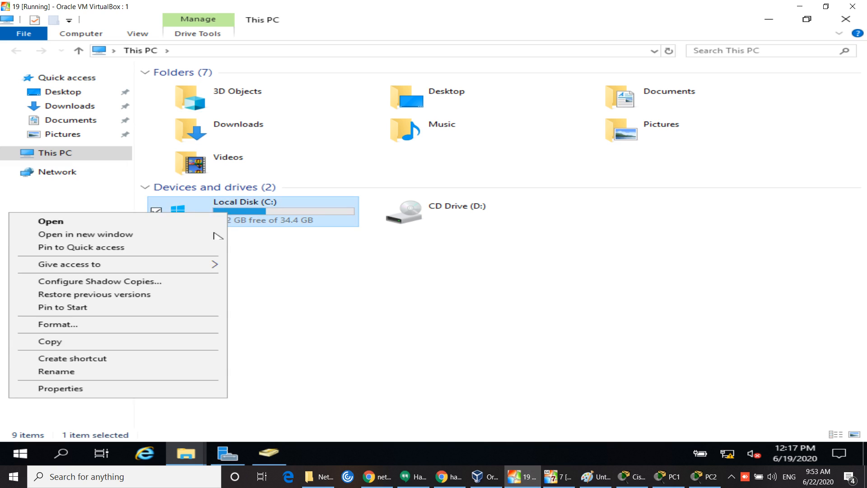
left_click(81, 388)
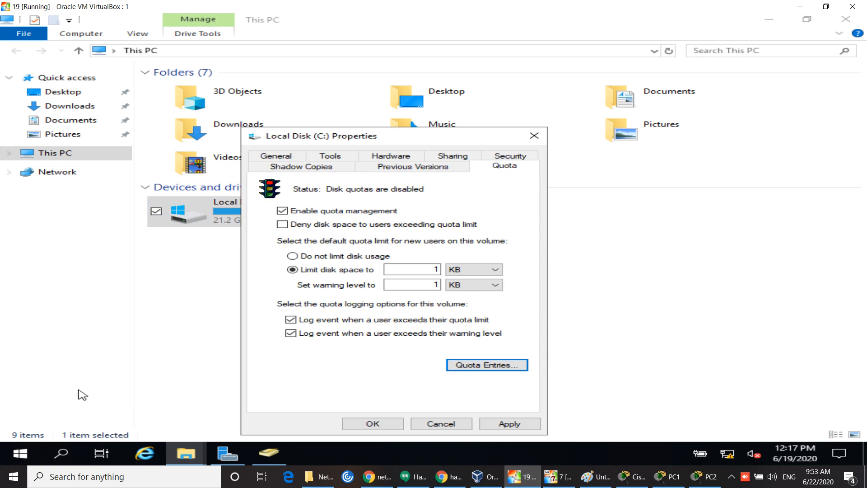
left_click(288, 226)
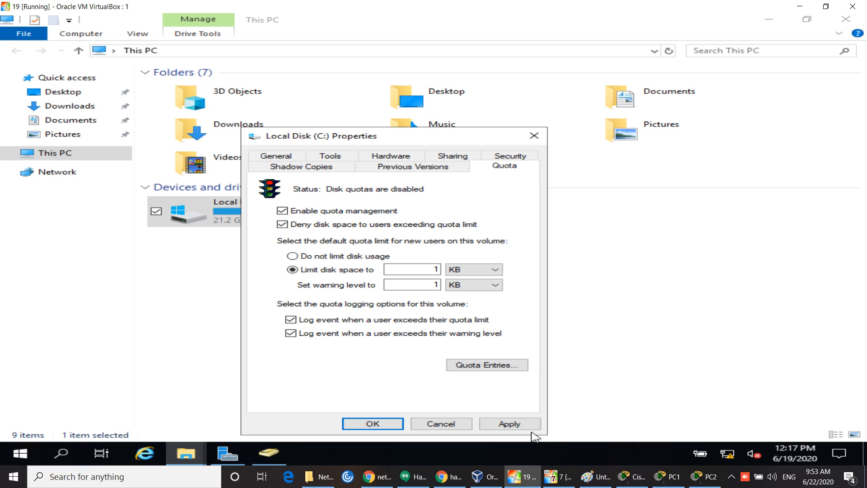
left_click(517, 424)
left_click(497, 289)
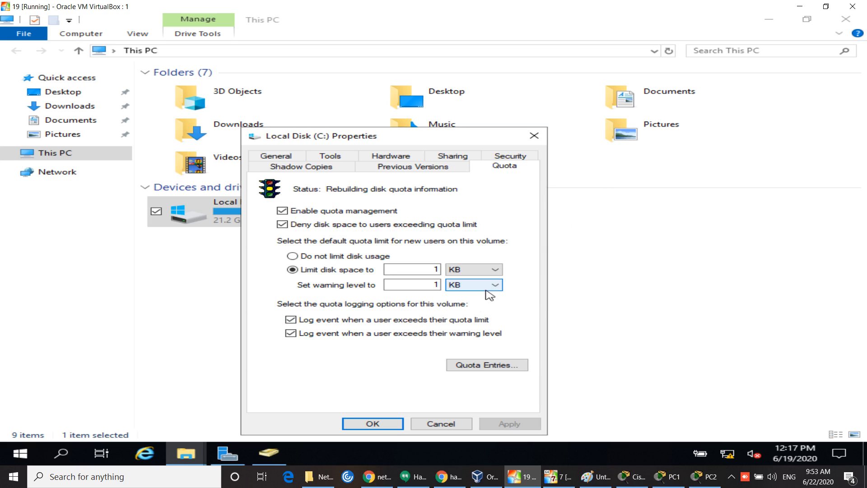
left_click(374, 423)
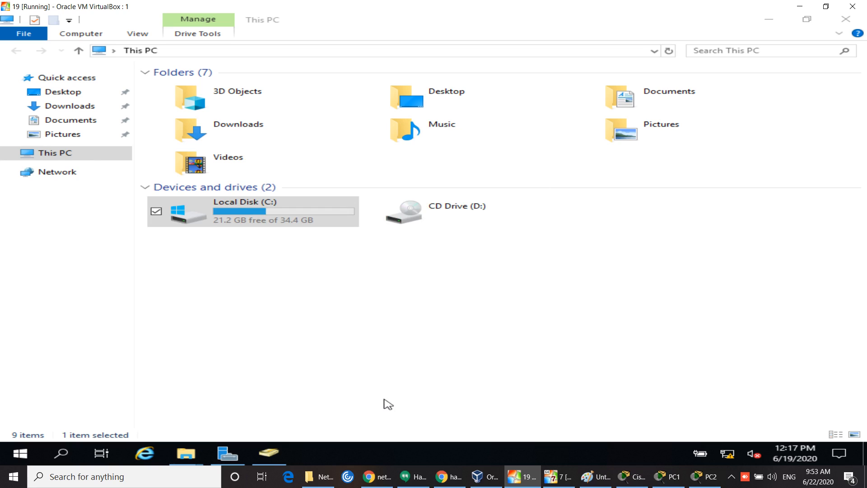
Step: Keep the server VM running and refresh the This PC view several times
left_click(853, 7)
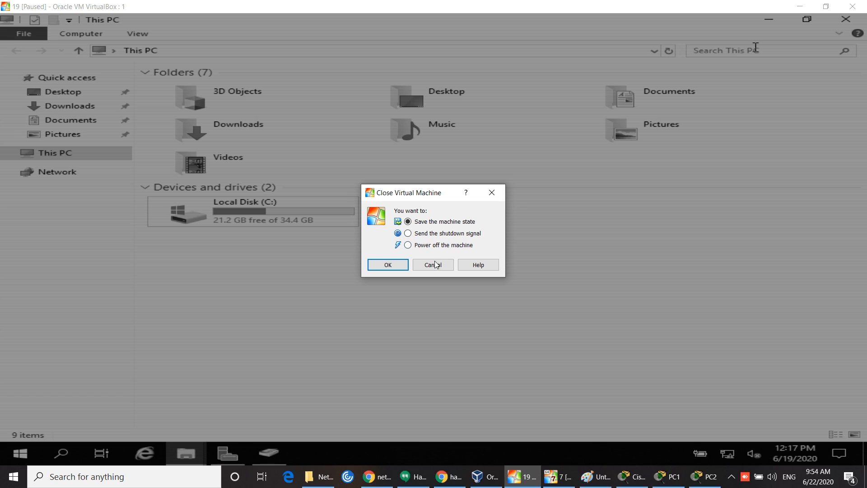
left_click(435, 264)
right_click(413, 351)
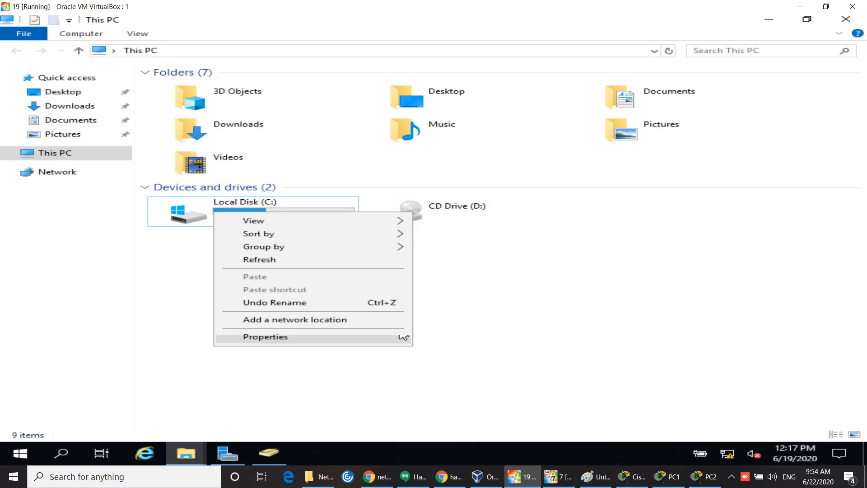
left_click(285, 260)
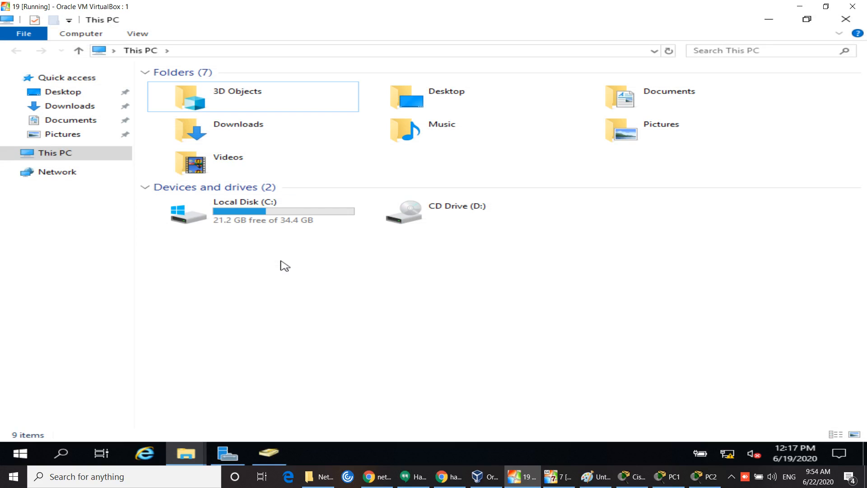
right_click(351, 364)
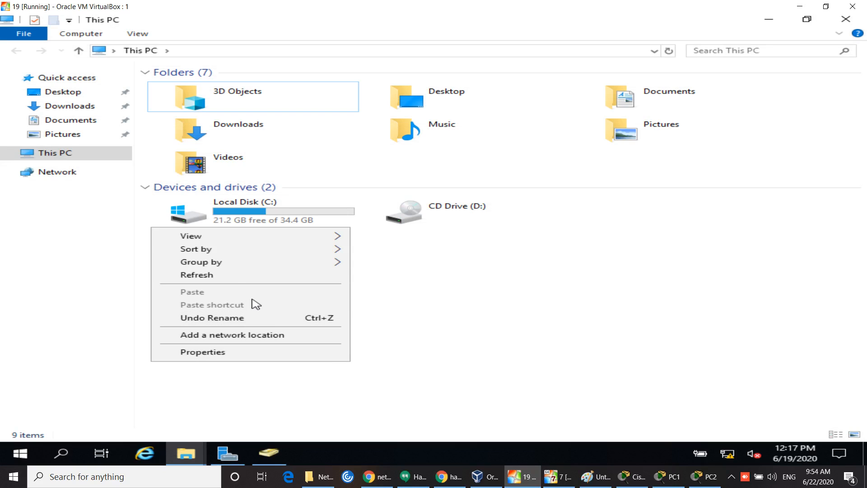
left_click(229, 278)
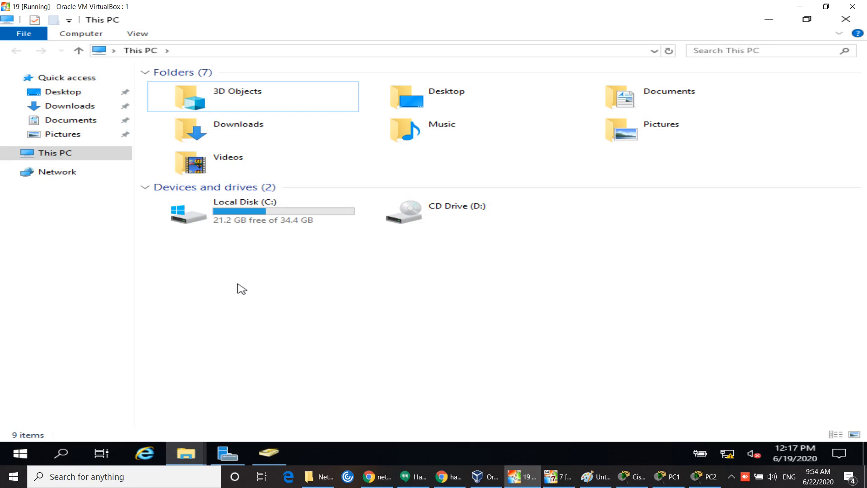
right_click(275, 372)
left_click(121, 285)
right_click(242, 335)
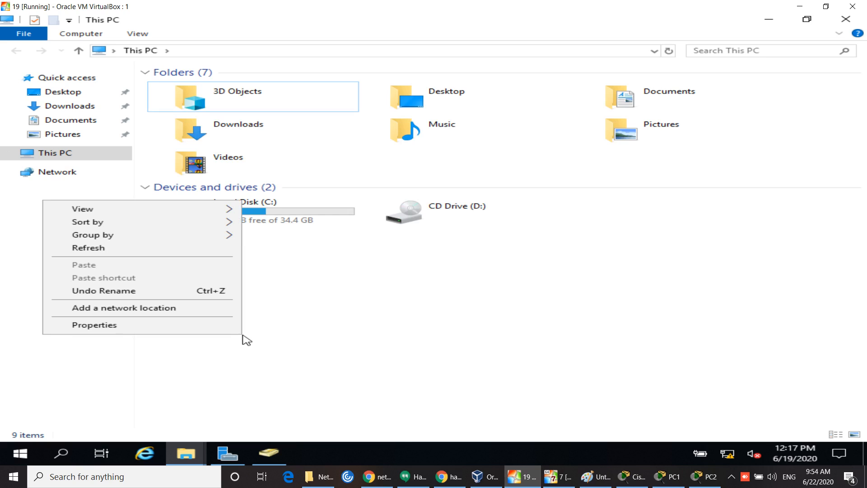
left_click(113, 250)
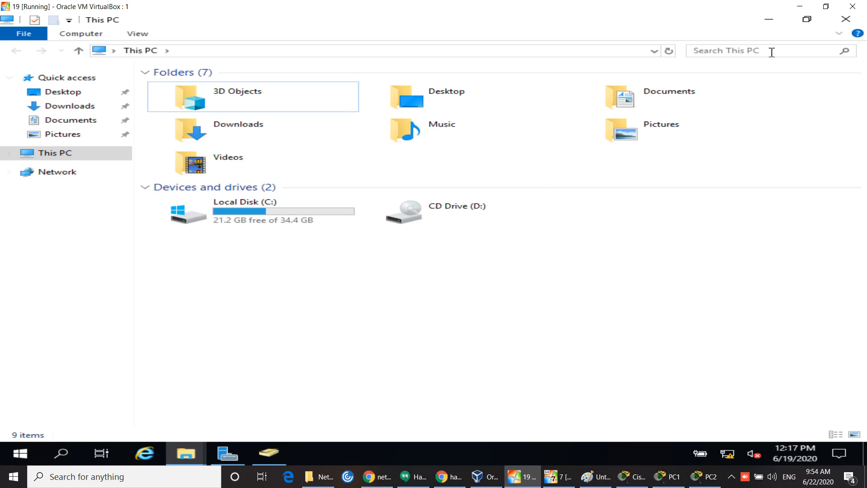
Step: Close the This PC window, leaving the server desktop showing
left_click(848, 21)
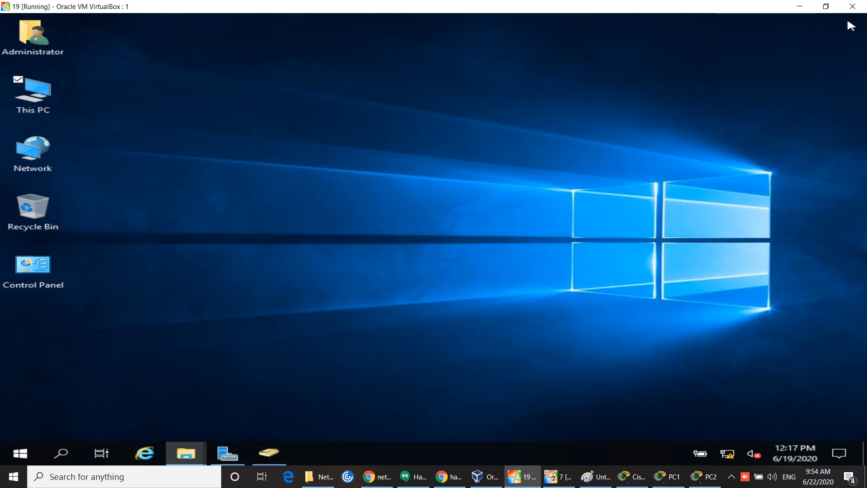
left_click(431, 204)
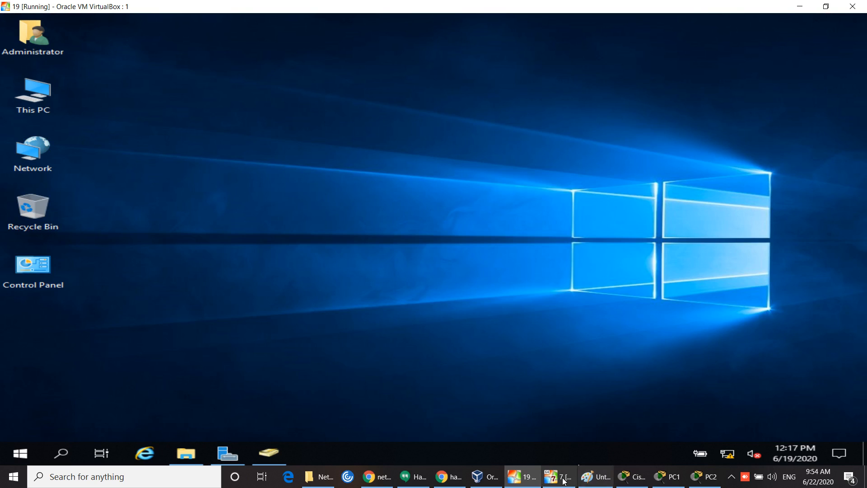
left_click(559, 476)
Step: Disconnect the existing engineer Z: network drive from Computer
double_click(58, 128)
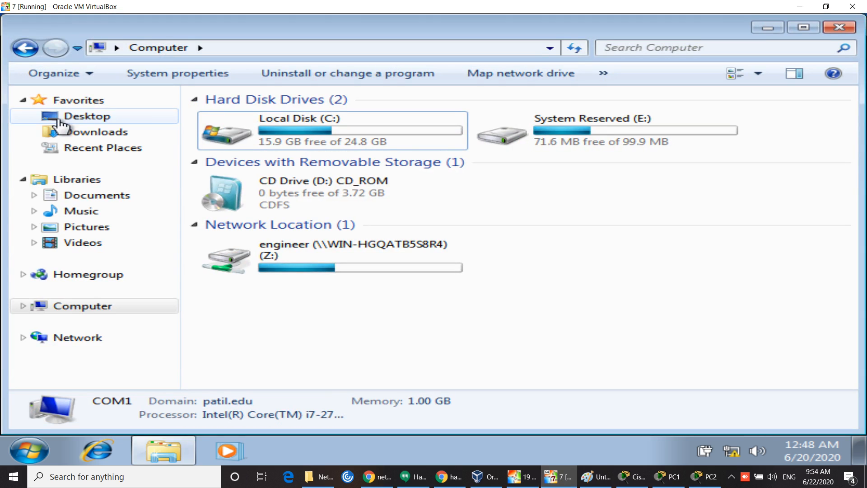
left_click(363, 270)
right_click(364, 271)
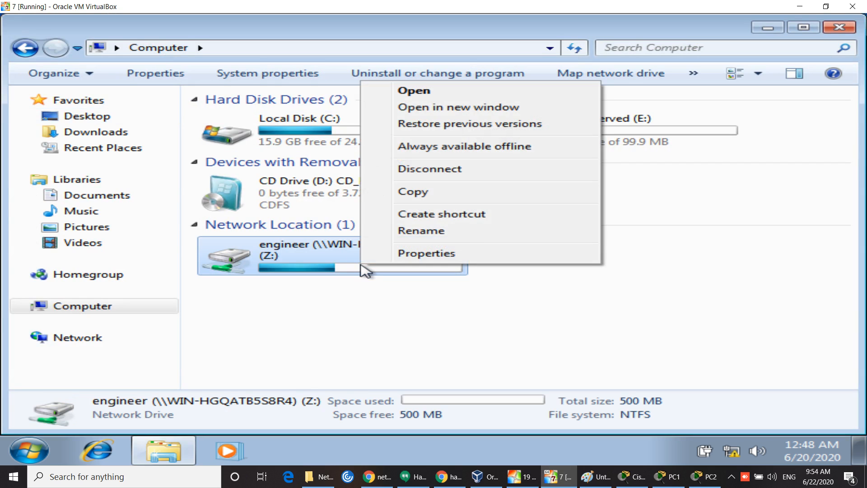
left_click(434, 169)
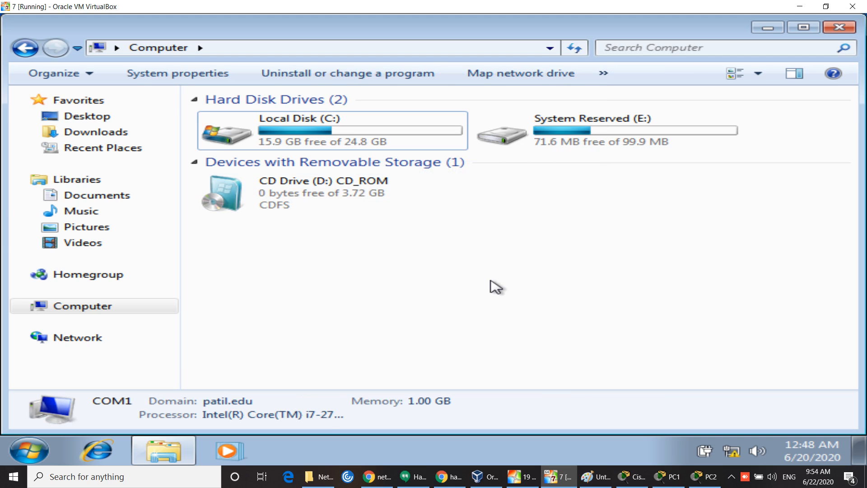
Step: Remap WIN-HGQATB5S8R4's engineer share as drive Z: and close the Explorer windows
left_click(106, 342)
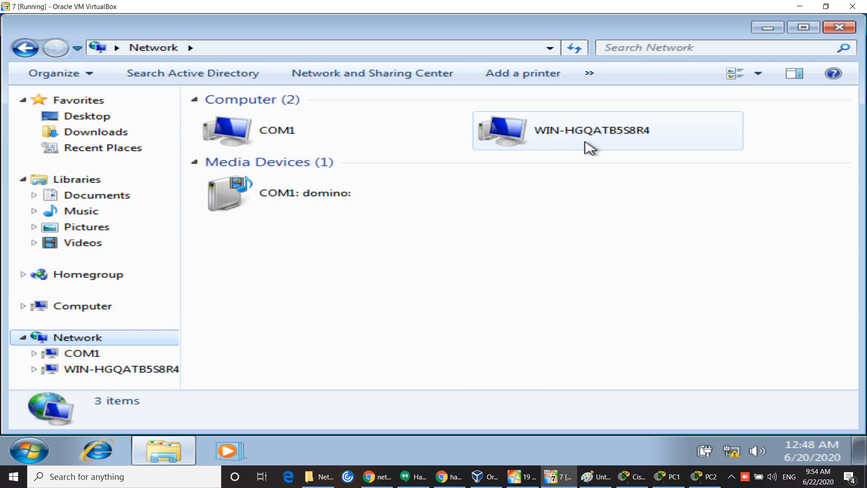
double_click(589, 138)
right_click(281, 113)
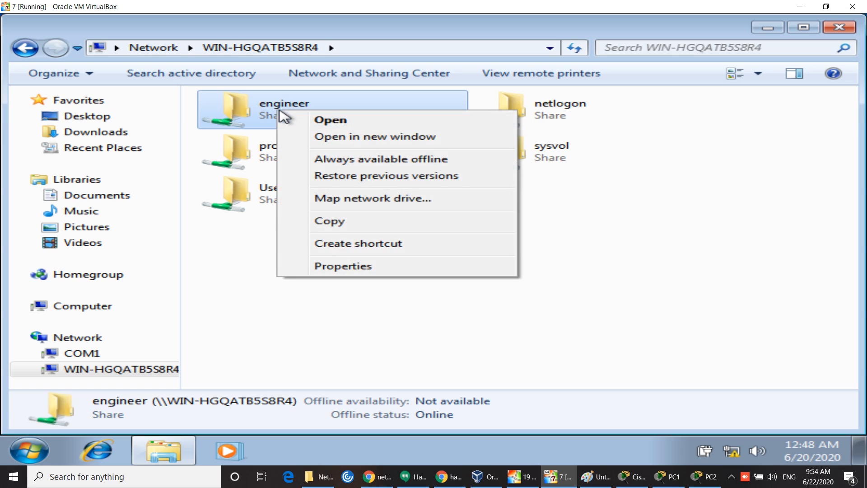
left_click(348, 200)
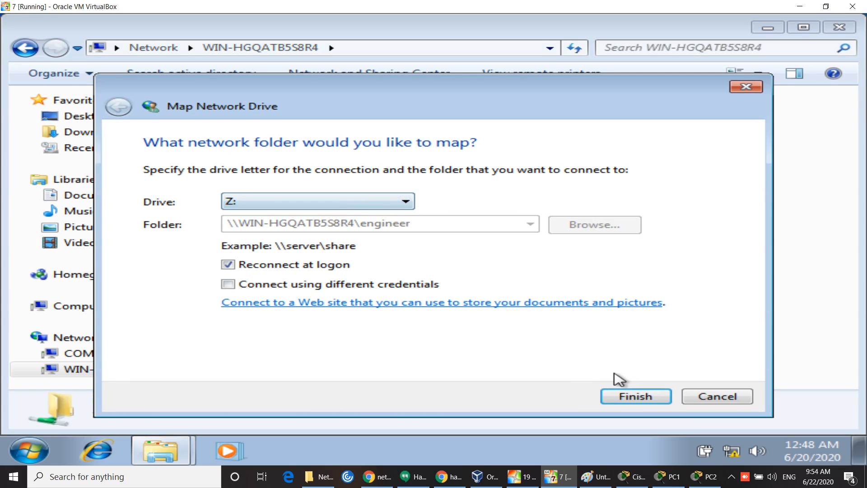
left_click(635, 396)
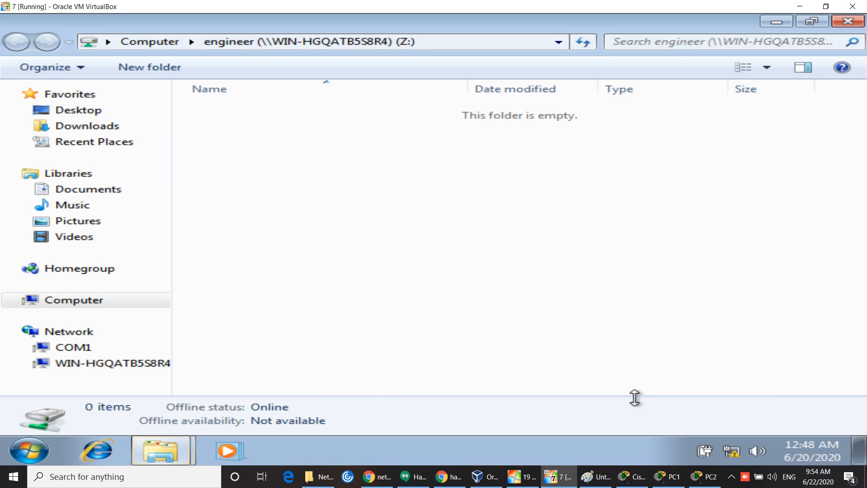
left_click(852, 22)
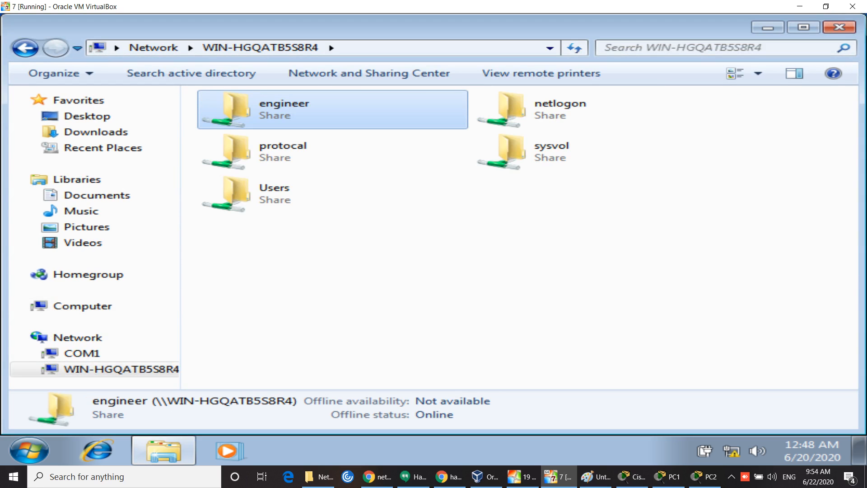
left_click(839, 27)
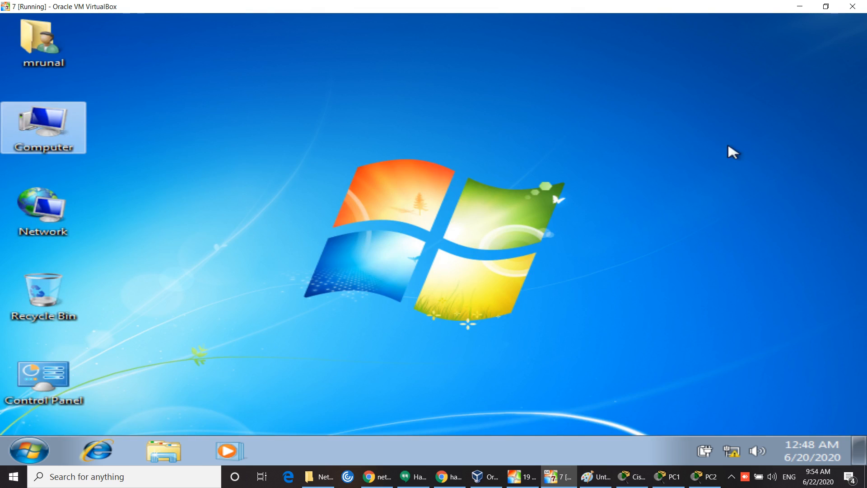
double_click(60, 137)
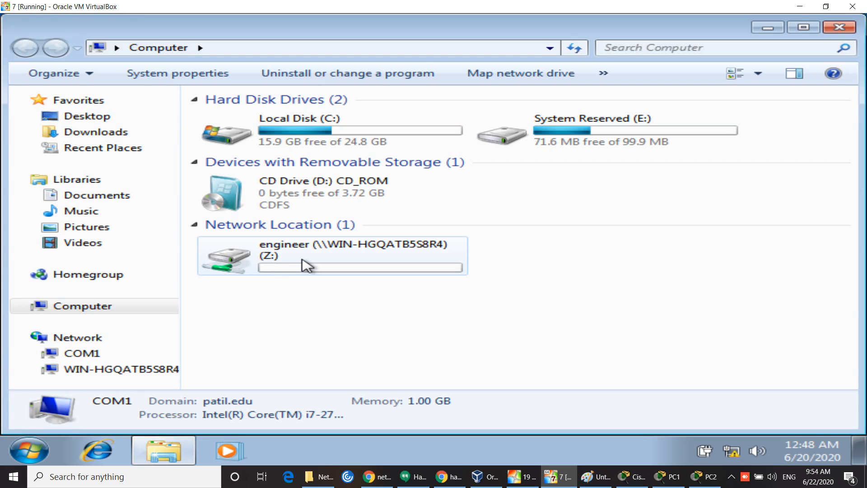
mouse_move(303, 259)
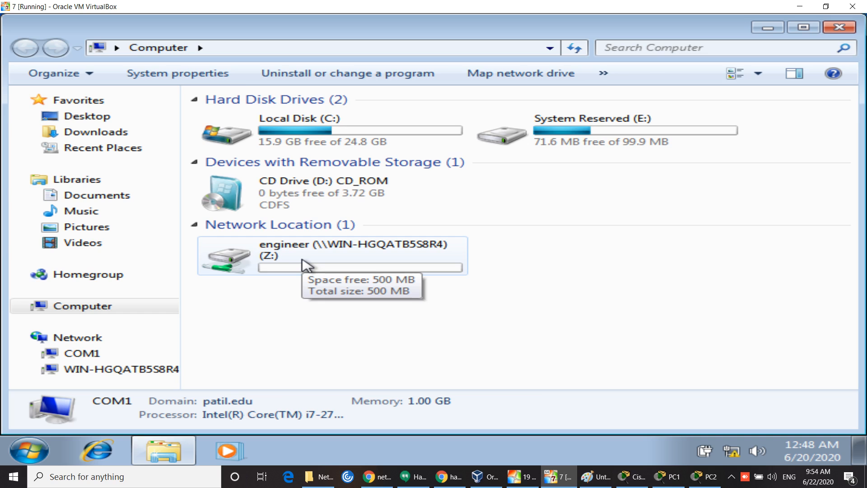
right_click(302, 260)
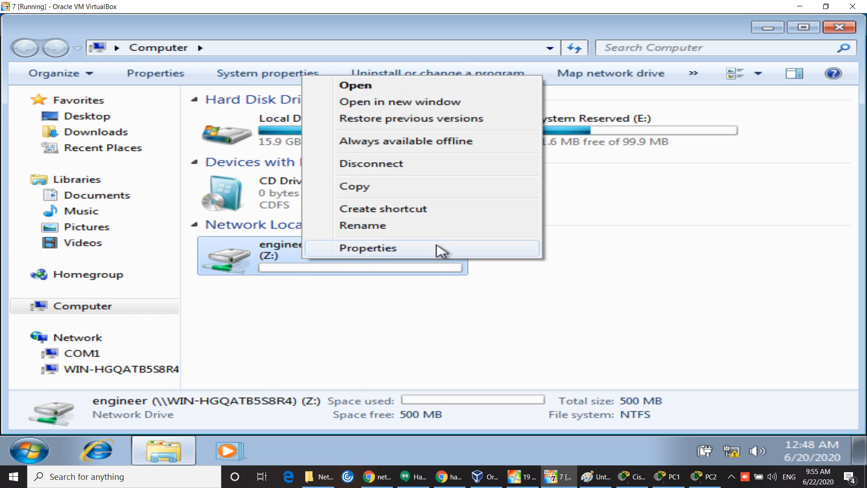
left_click(440, 251)
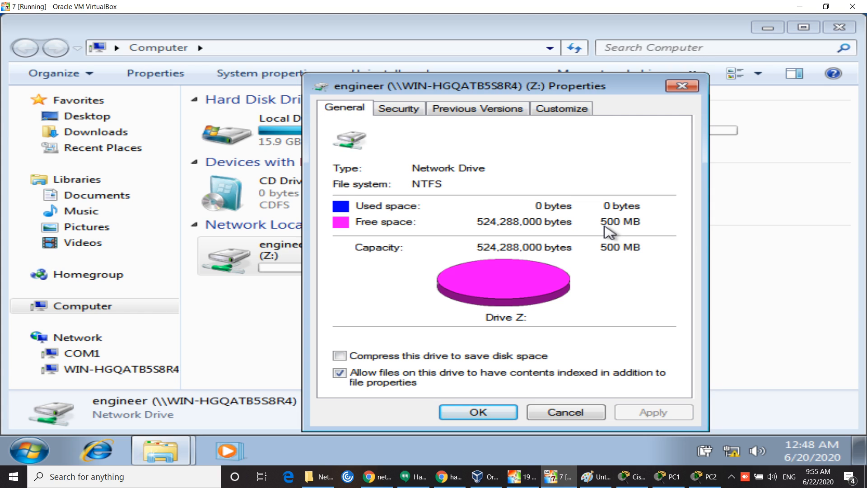
left_click(682, 86)
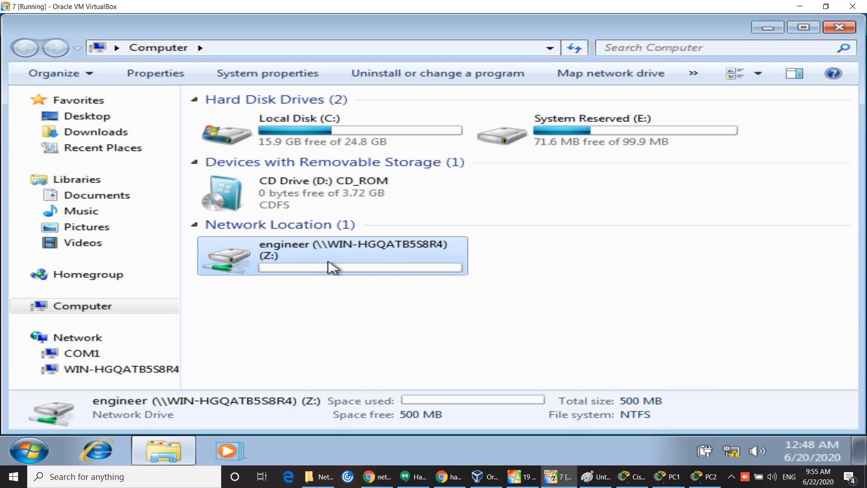
mouse_move(322, 267)
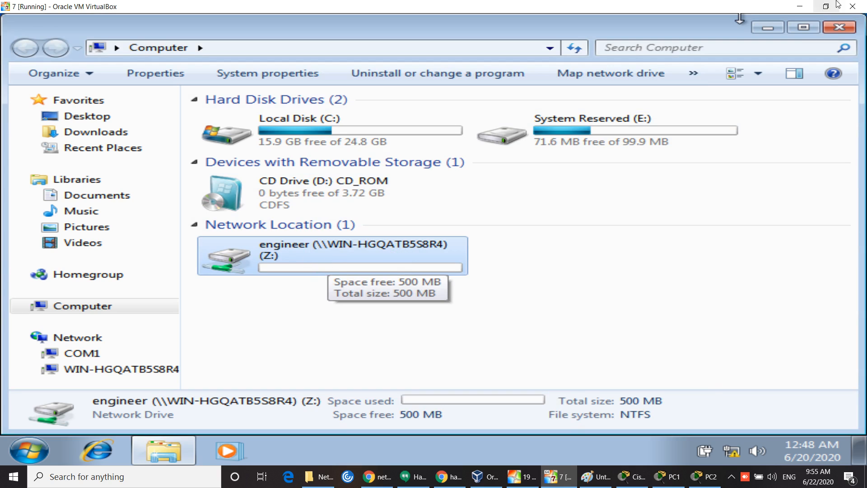
left_click(841, 27)
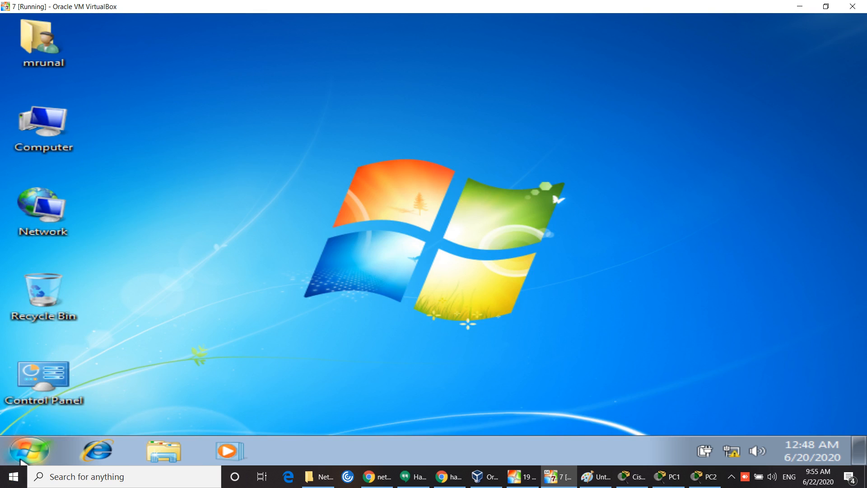
left_click(28, 451)
Step: Log off the current Windows 7 user and send Ctrl-Alt-Del to the guest
left_click(383, 411)
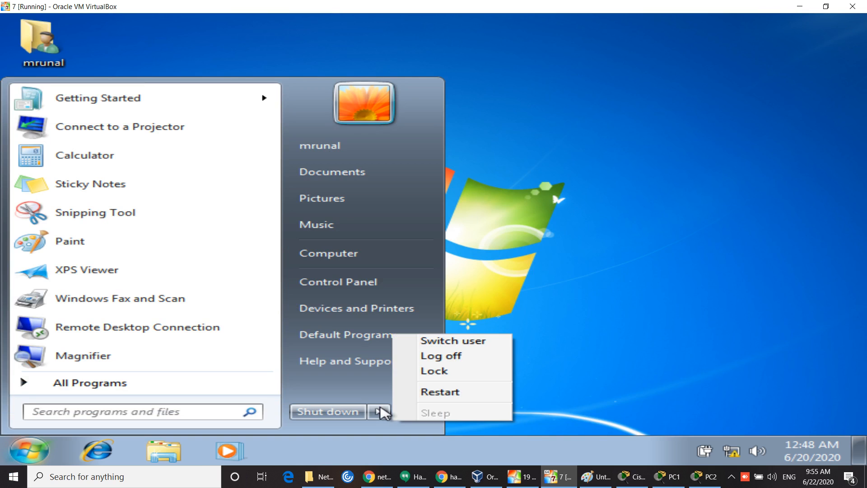
left_click(469, 365)
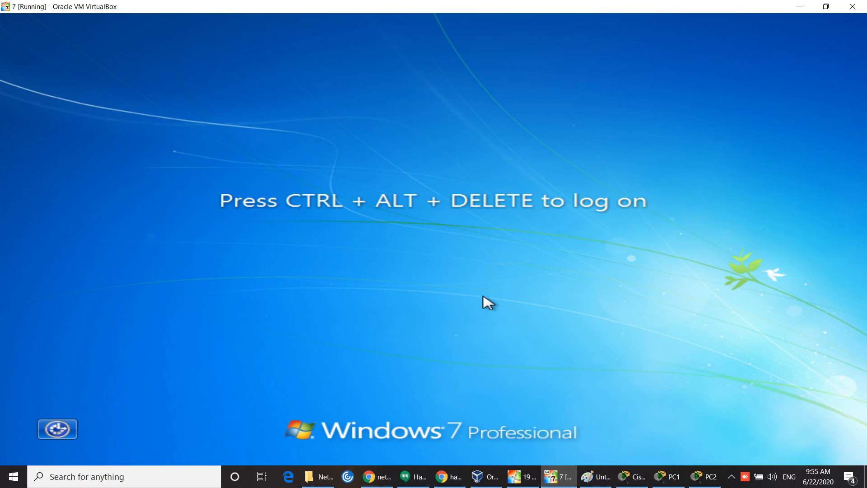
key("ctrl+Home")
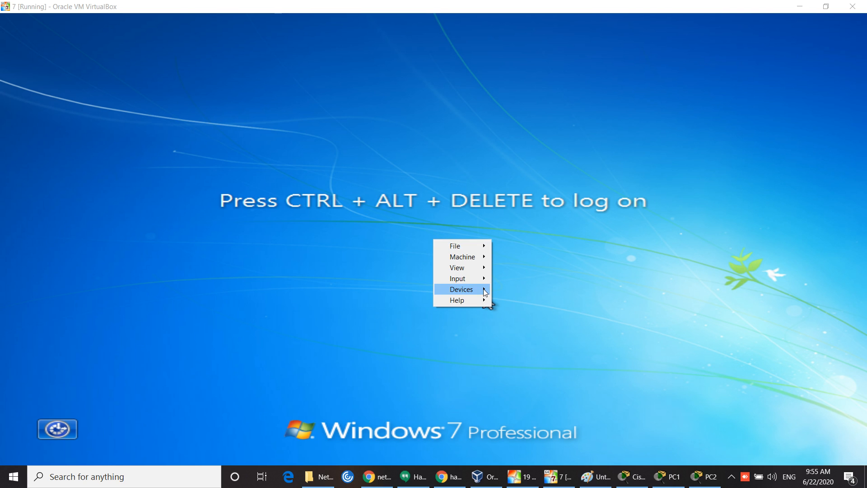
mouse_move(482, 279)
mouse_move(542, 284)
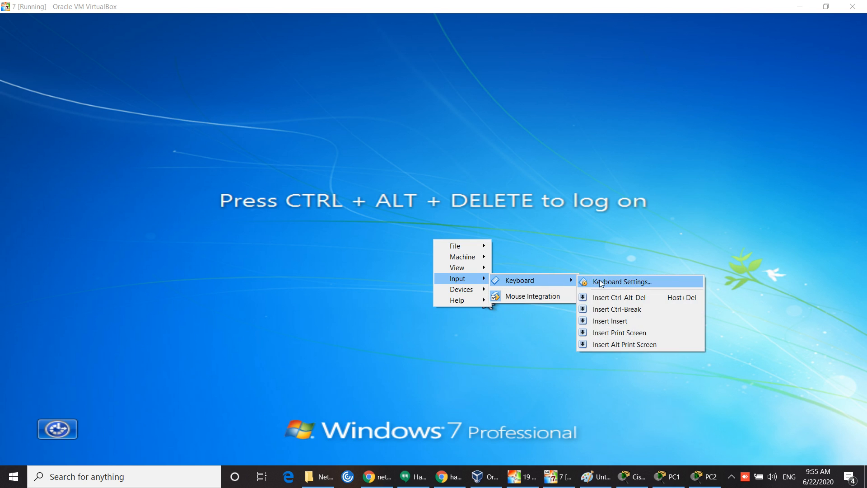
left_click(633, 297)
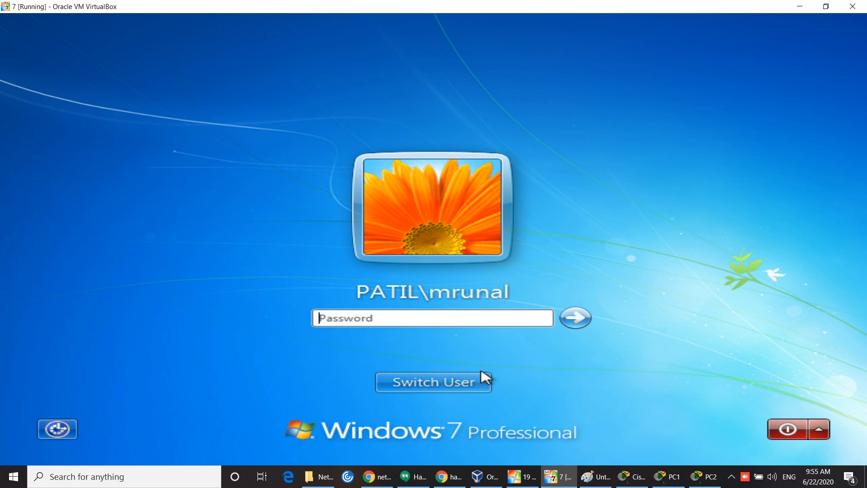
Step: Switch user to Other User and sign in with the second domain user's username and password
left_click(466, 383)
left_click(548, 301)
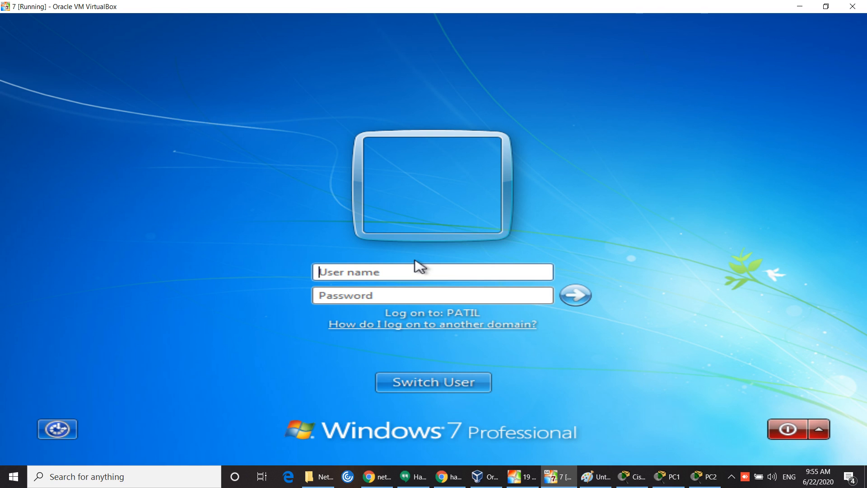
type("nisha")
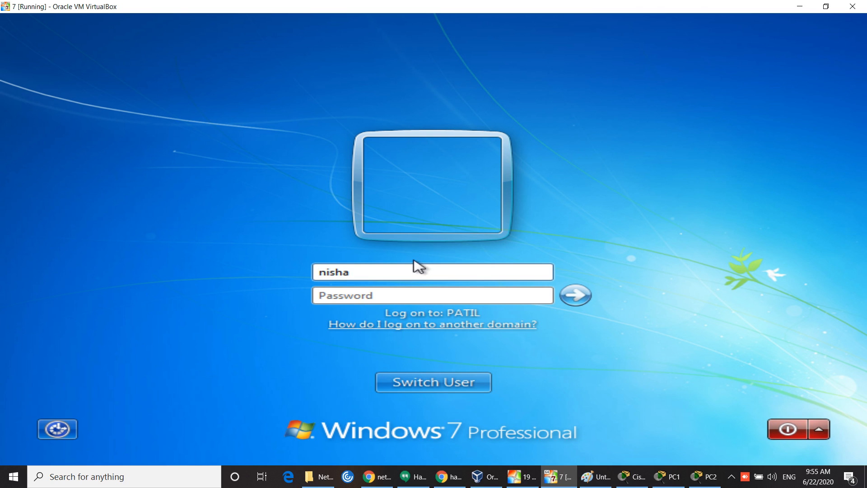
left_click(385, 294)
type("••")
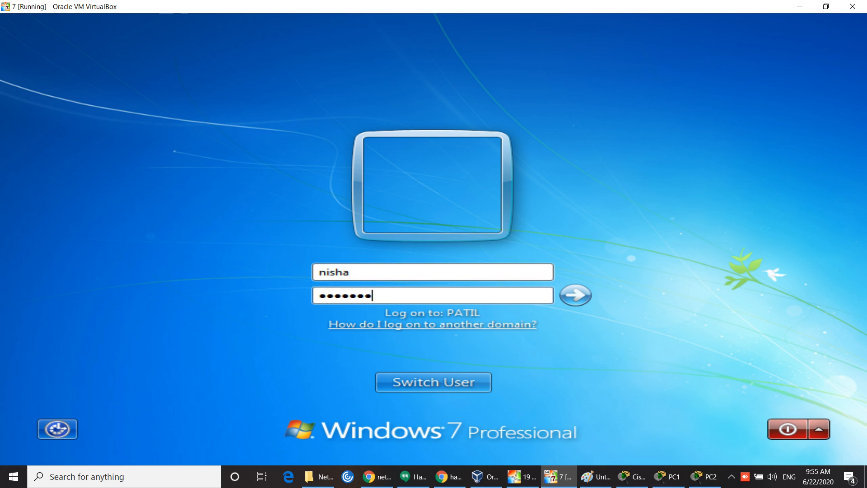
key("Return")
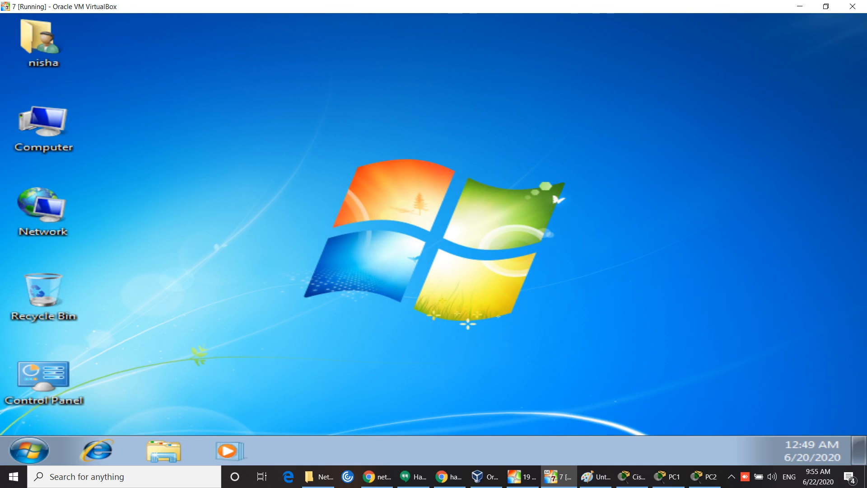
Step: Open Computer as the new user, confirm engineer Z: shows 2.00 GB free, then minimize it
double_click(47, 153)
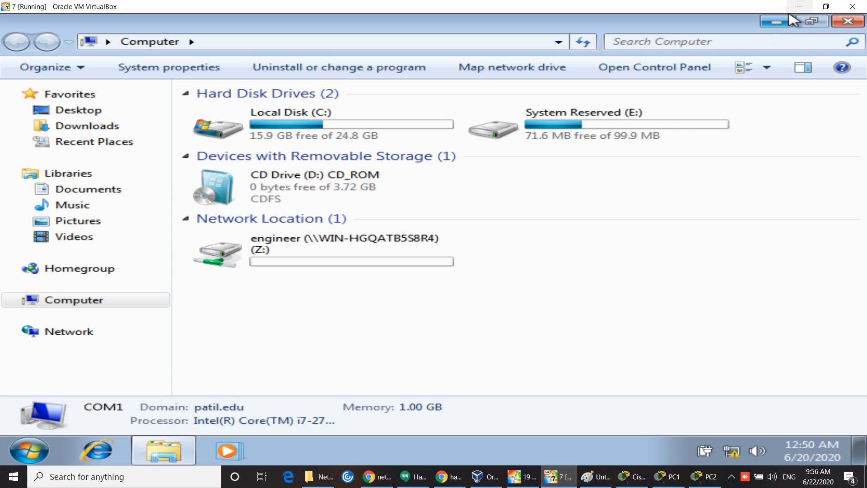
left_click(777, 22)
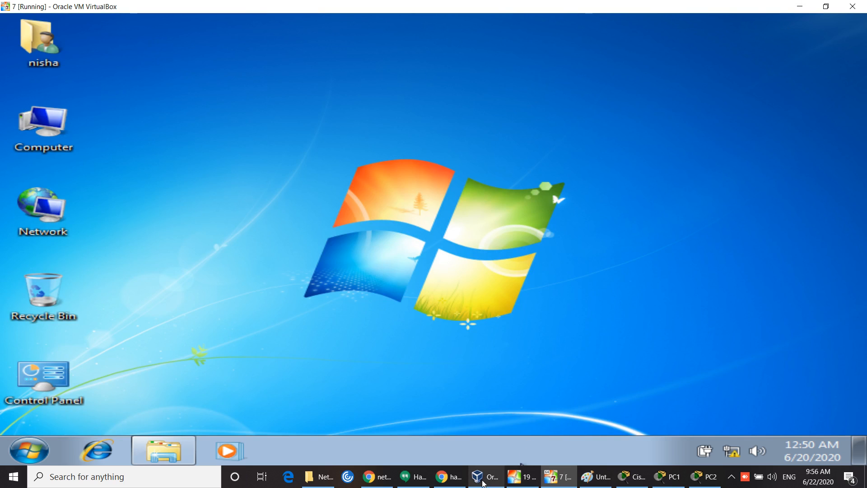
Step: Look in on the Hangouts call, then minimize it and the Windows 7 VM window
mouse_move(423, 479)
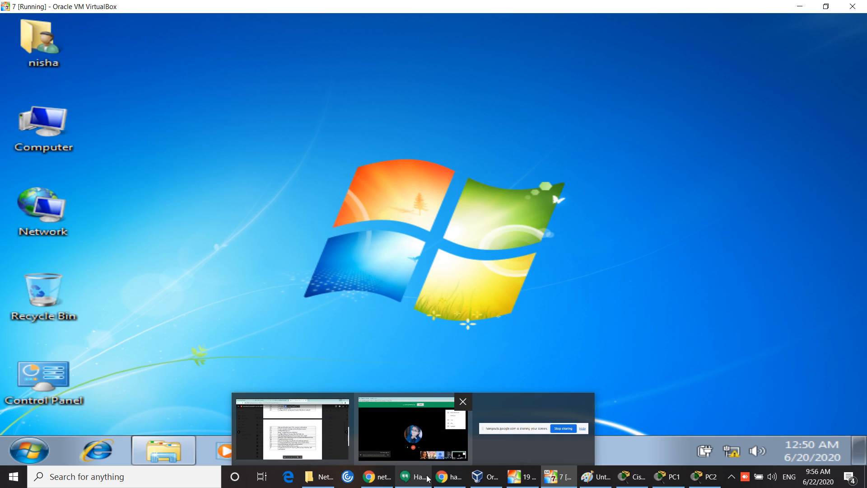
left_click(434, 432)
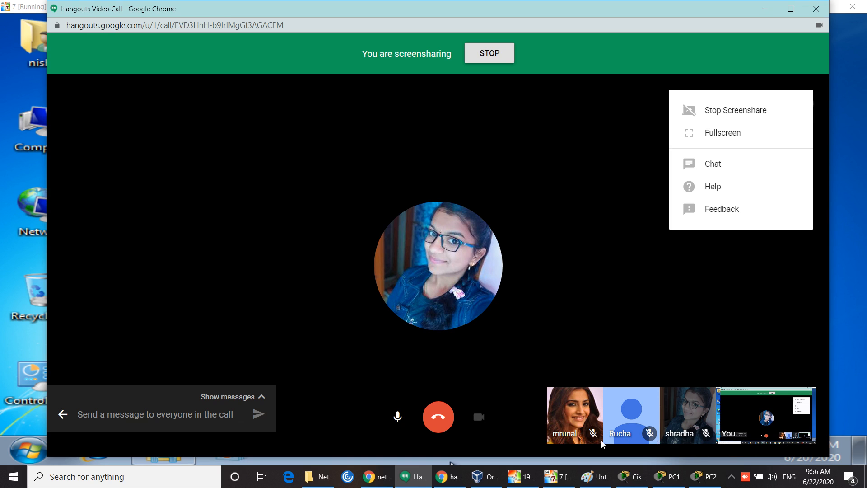
left_click(657, 343)
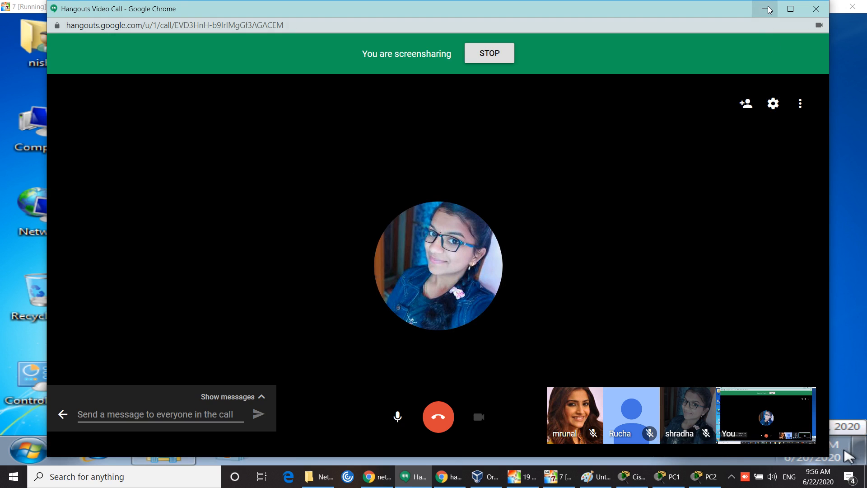
left_click(767, 9)
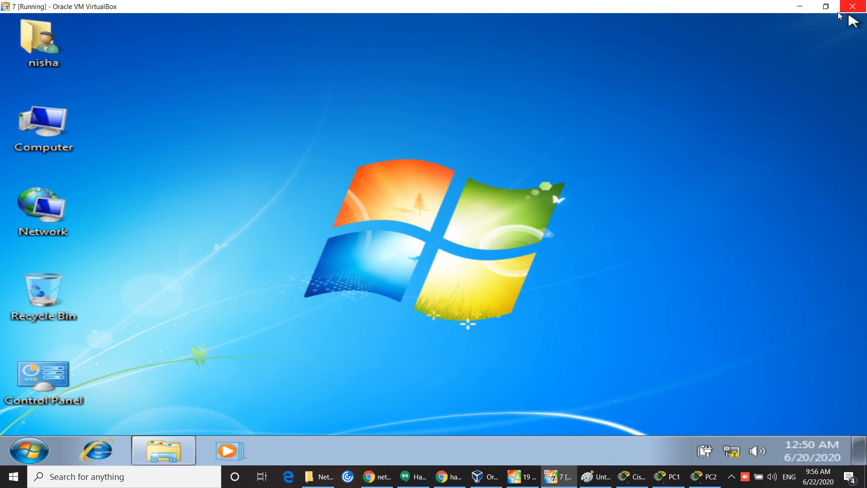
left_click(799, 11)
Step: Refresh the server VM's desktop
right_click(423, 223)
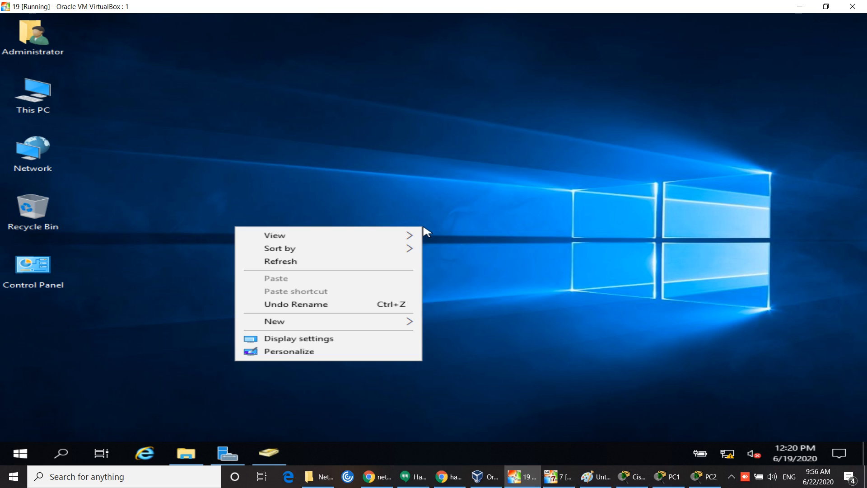
left_click(318, 261)
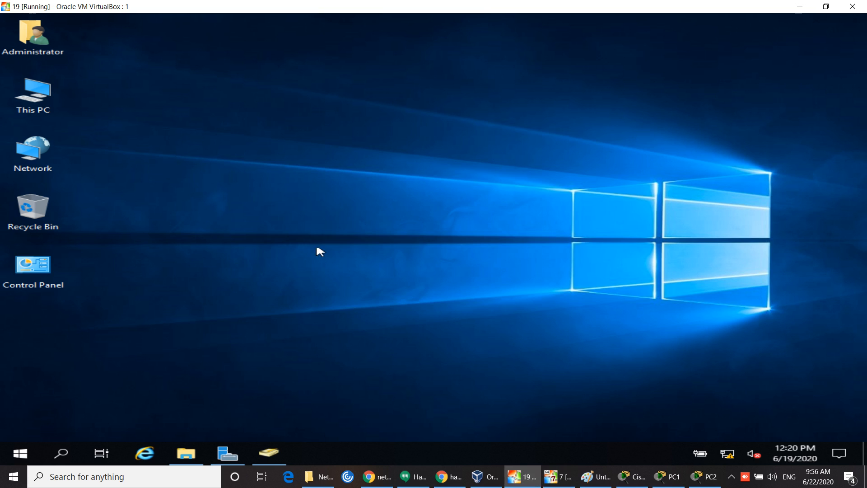
right_click(322, 191)
left_click(212, 229)
right_click(212, 230)
left_click(161, 267)
Step: Launch Active Directory Users and Computers from Server Manager Tools, close the duplicate, and maximize it
left_click(227, 453)
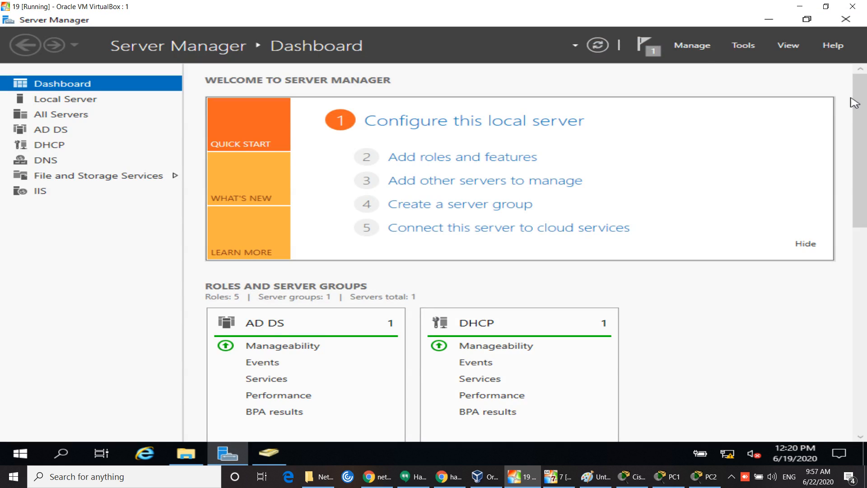
left_click(746, 48)
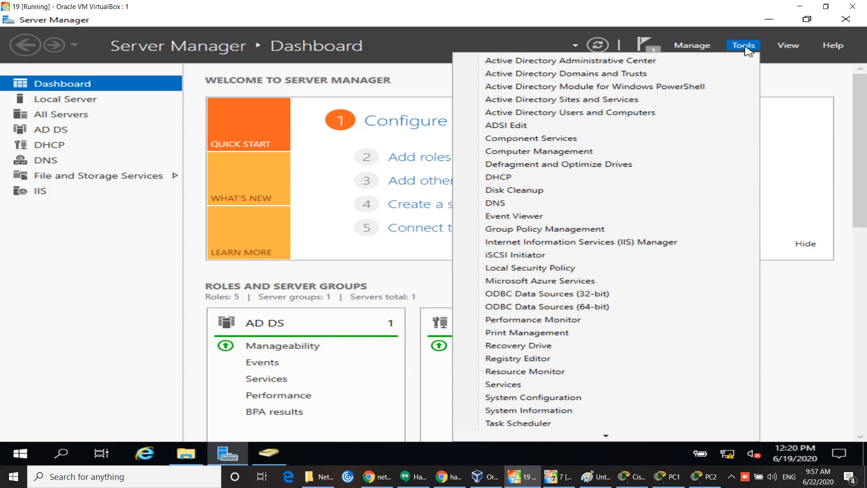
left_click(592, 112)
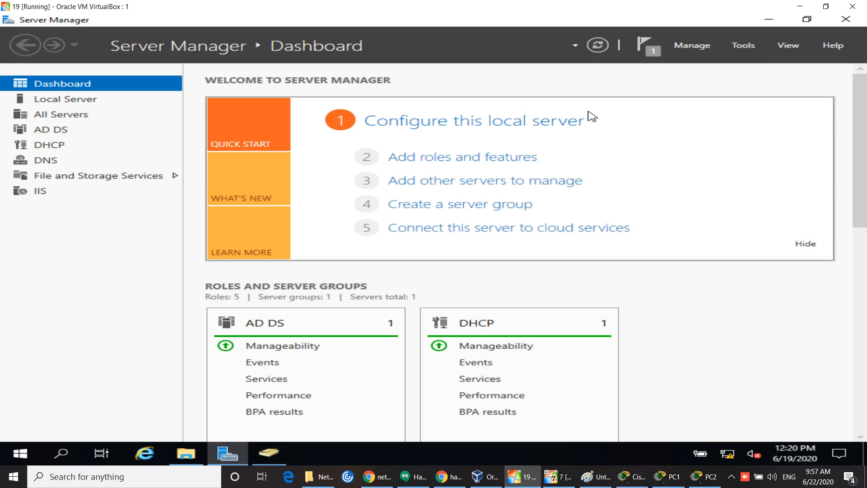
left_click(270, 455)
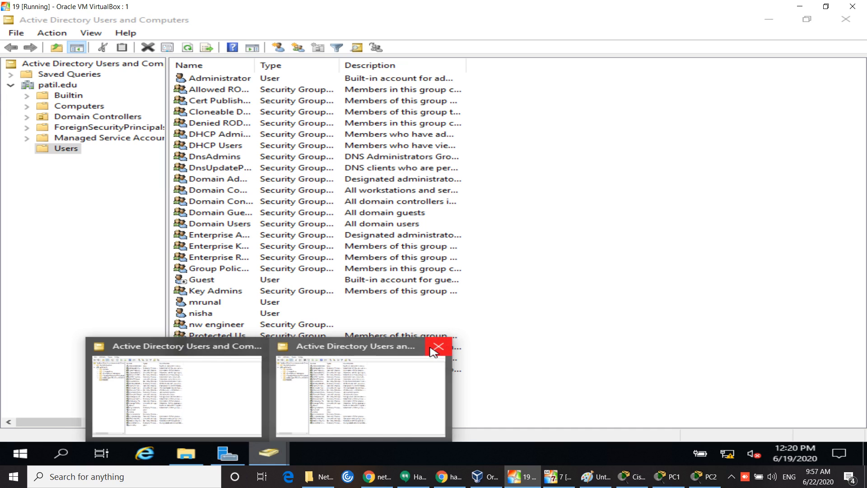
left_click(254, 347)
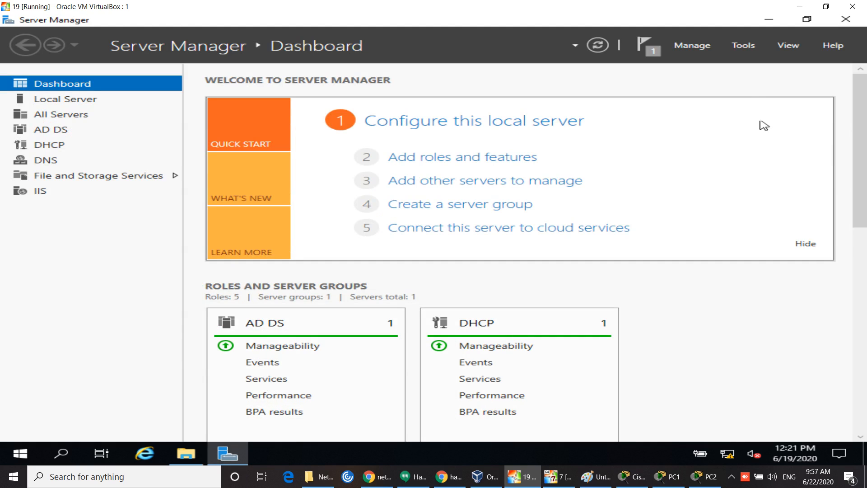
left_click(746, 47)
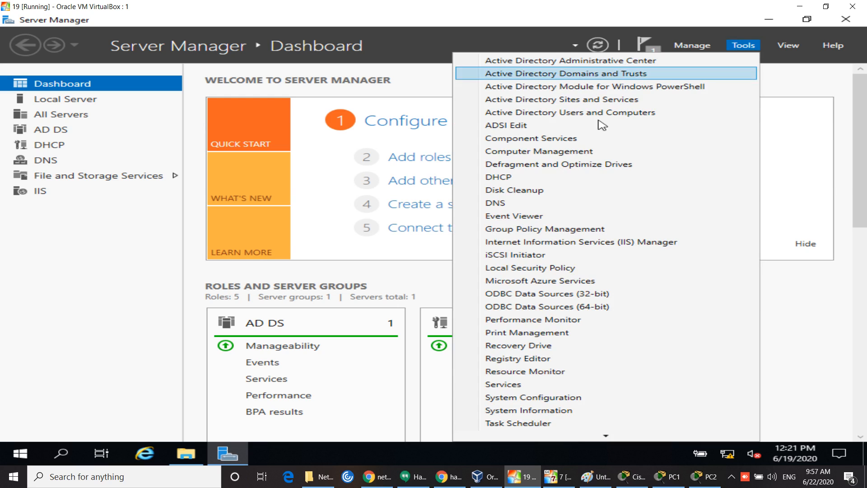
left_click(615, 113)
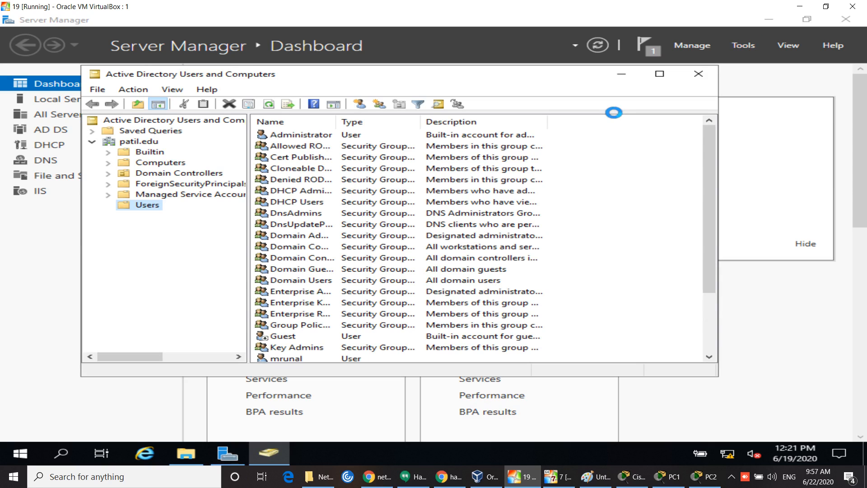
left_click(660, 73)
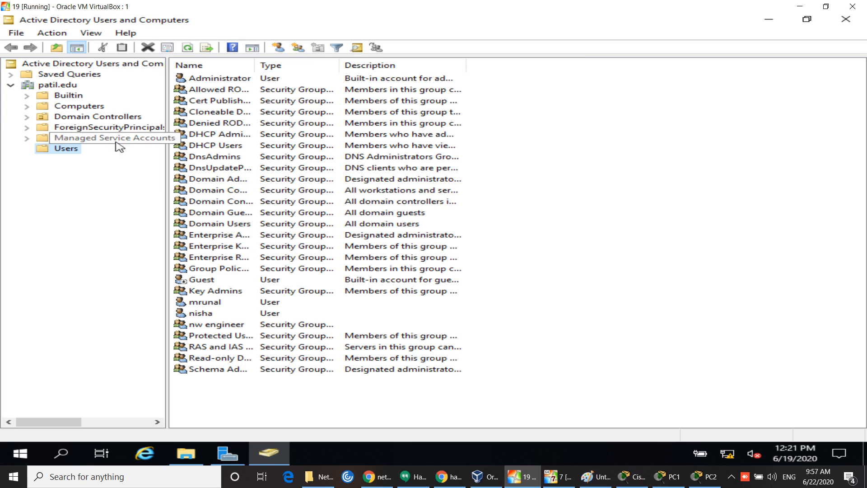
Step: Create a new organizational unit named 'log on' under patil.edu
right_click(56, 85)
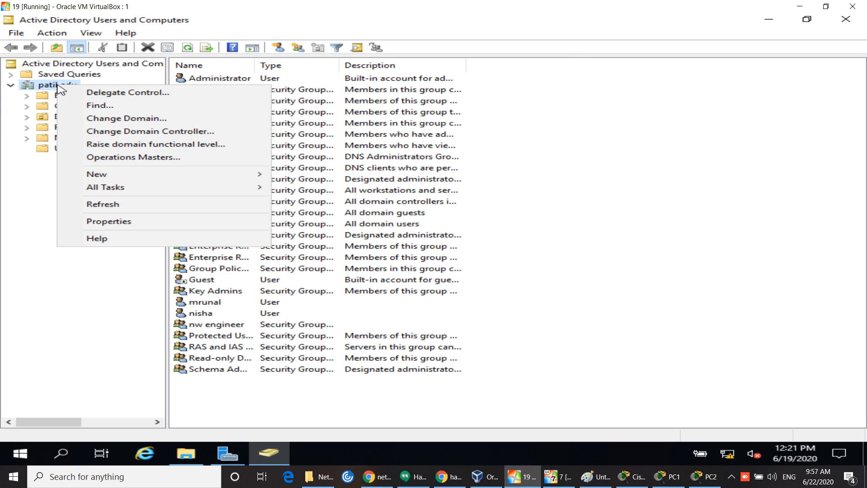
mouse_move(104, 177)
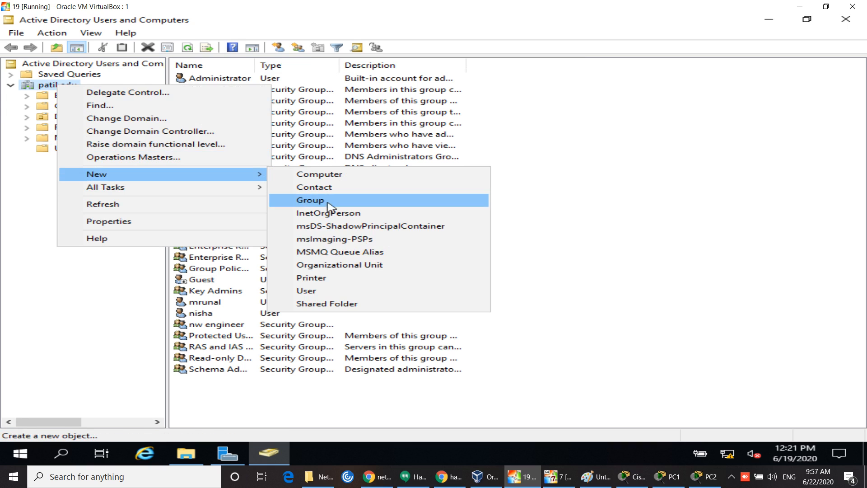
left_click(369, 266)
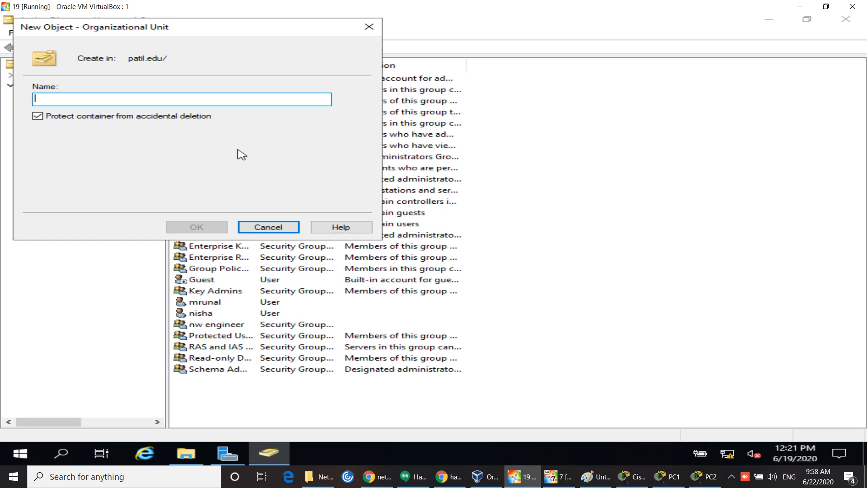
type("lo")
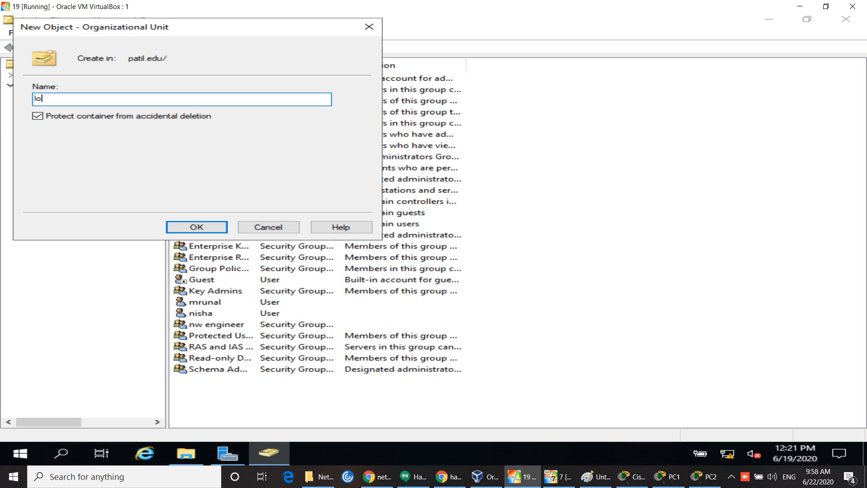
type("g on")
key("Return")
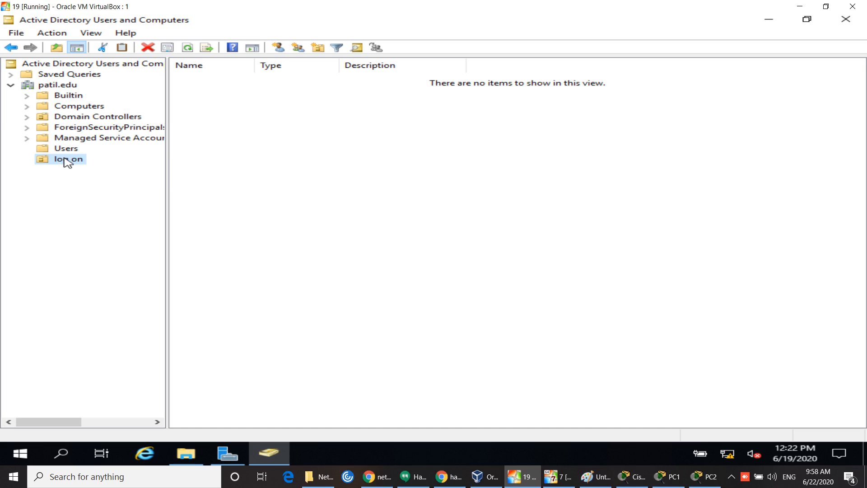
left_click(408, 475)
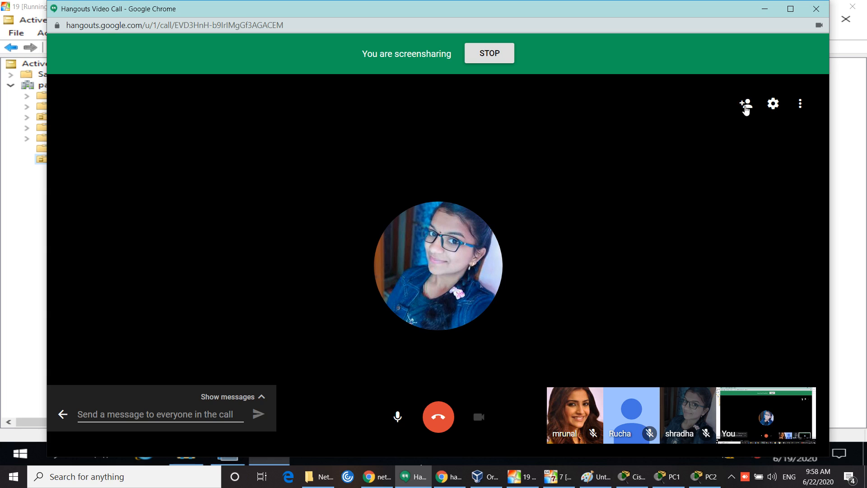
Step: Copy the Hangouts call's share link, then minimize the call and Active Directory VM windows
left_click(746, 103)
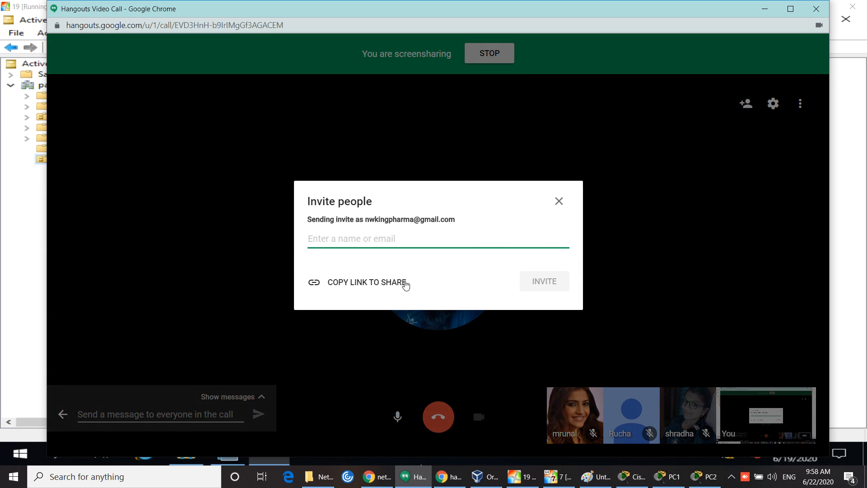
left_click(389, 285)
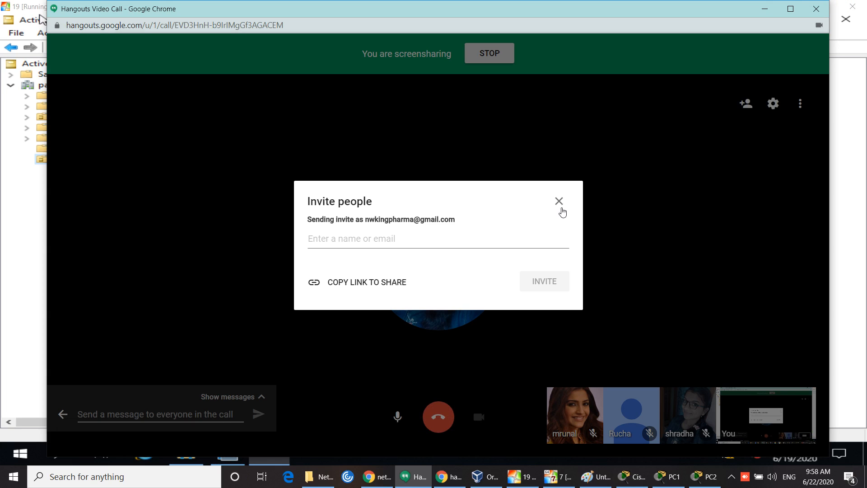
left_click(560, 202)
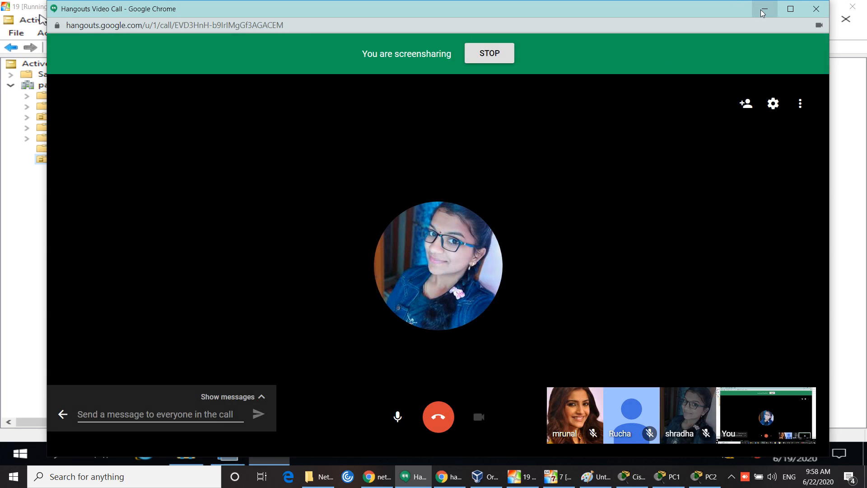
left_click(760, 9)
left_click(792, 8)
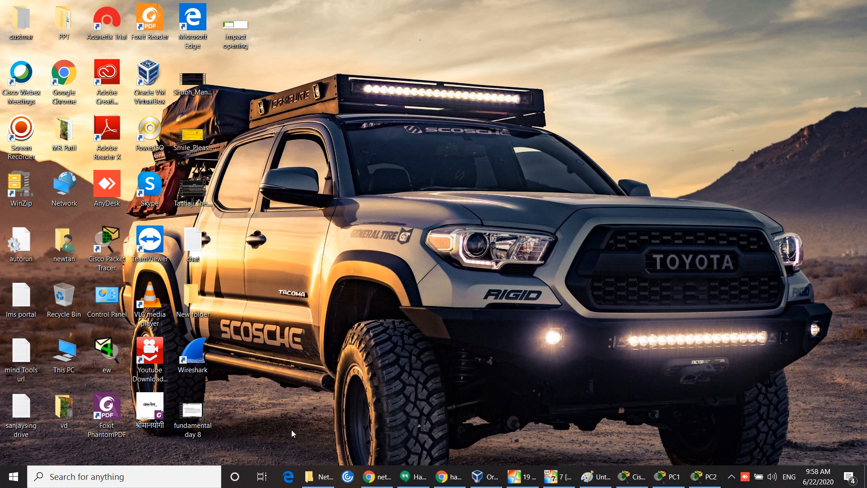
left_click(387, 474)
Step: Paste and send the Hangouts call link in the Networking fundamental WhatsApp group
left_click(96, 10)
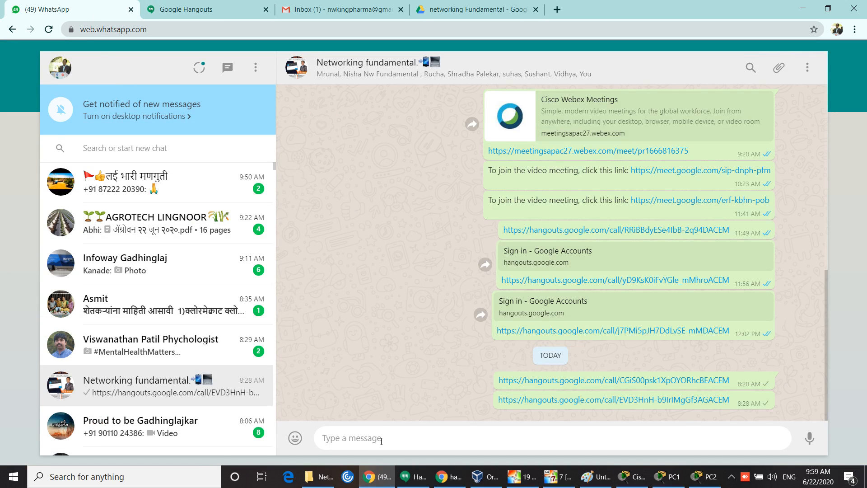
right_click(380, 438)
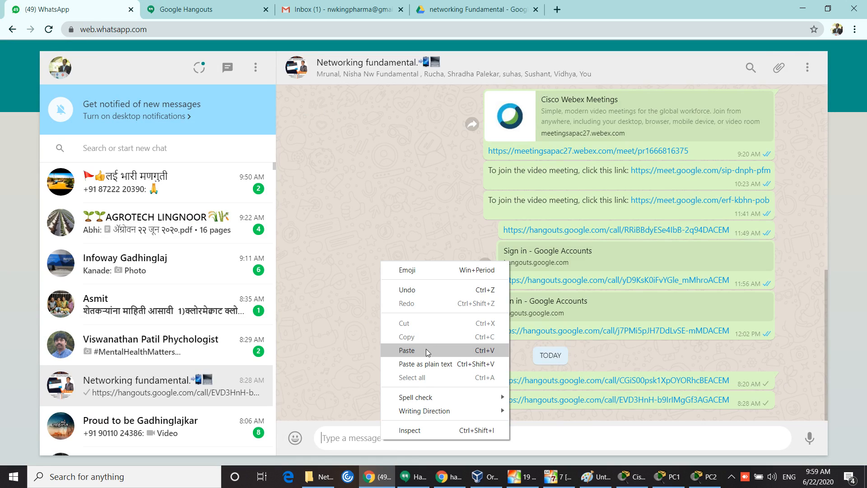
left_click(427, 349)
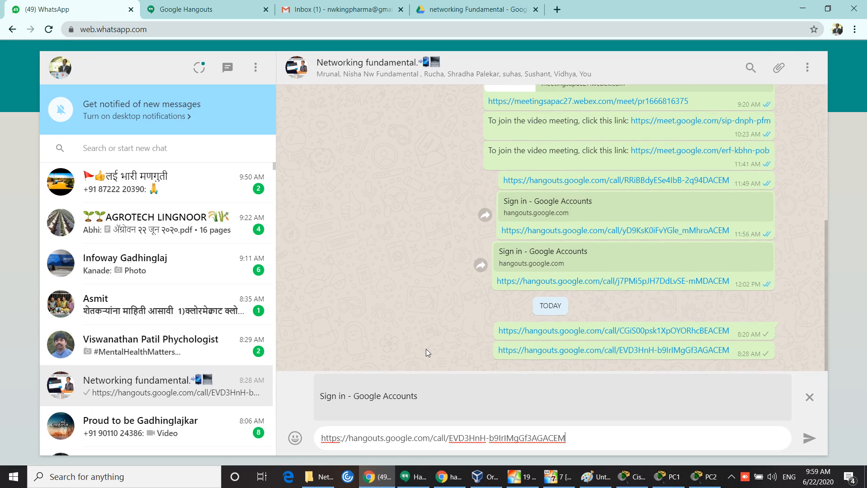
left_click(809, 438)
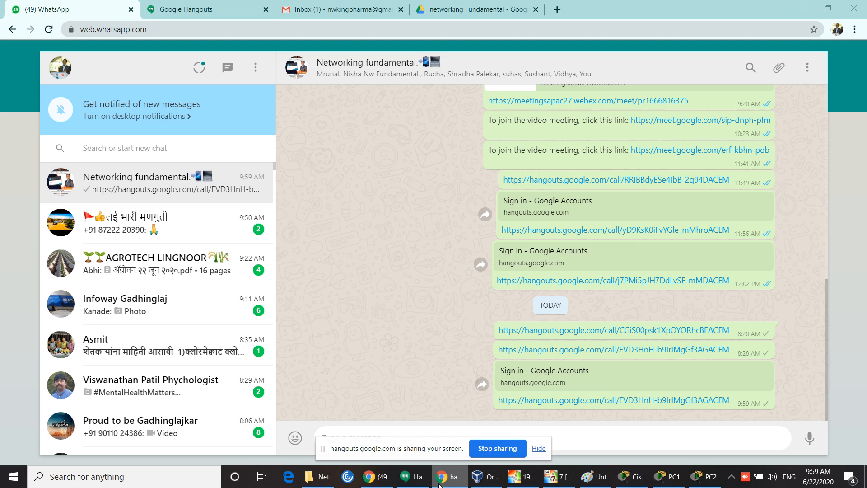
left_click(413, 477)
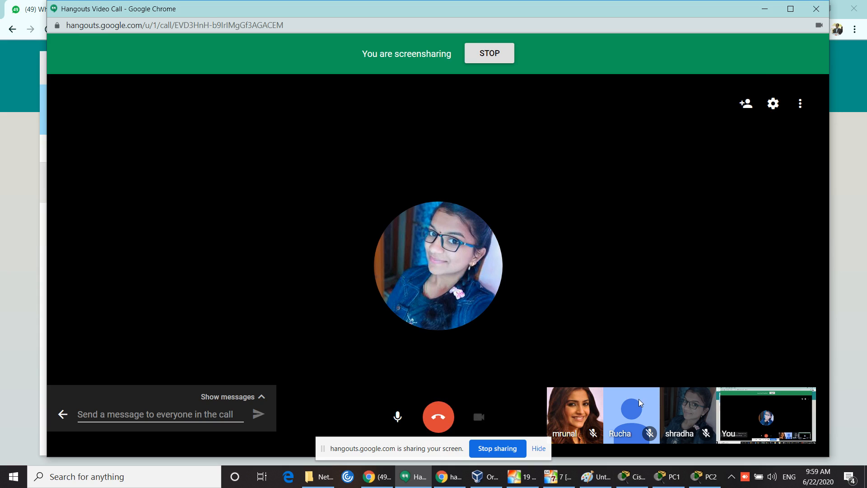
left_click(768, 9)
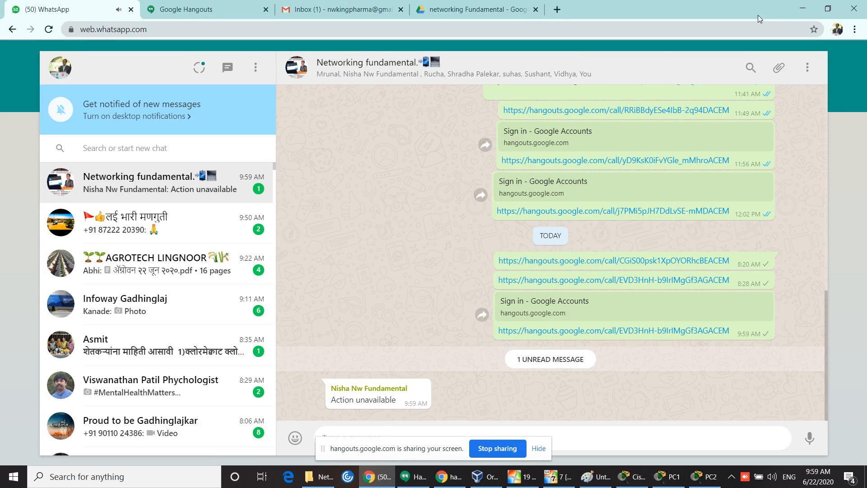
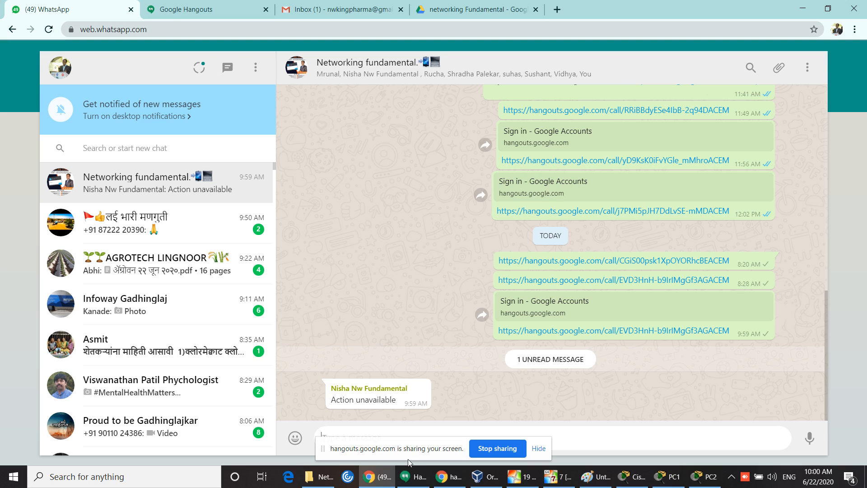
Step: Minimize the Hangouts call and Chrome windows and return to the running VirtualBox VM
left_click(412, 477)
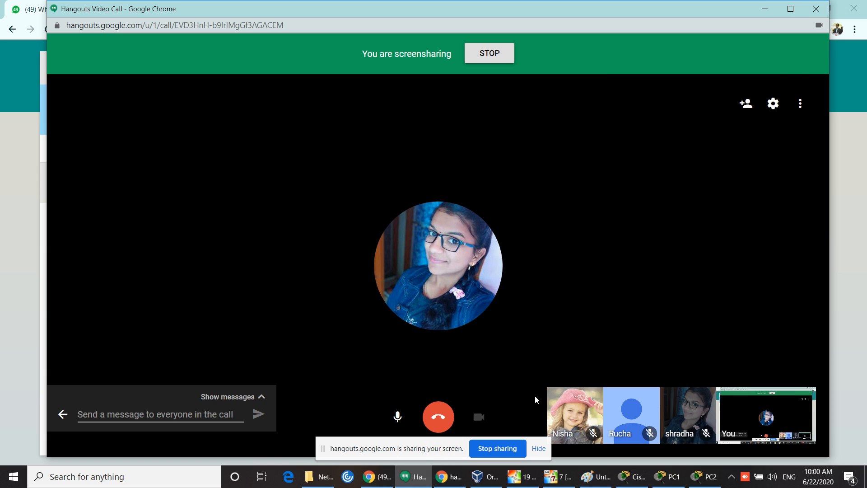
left_click(768, 7)
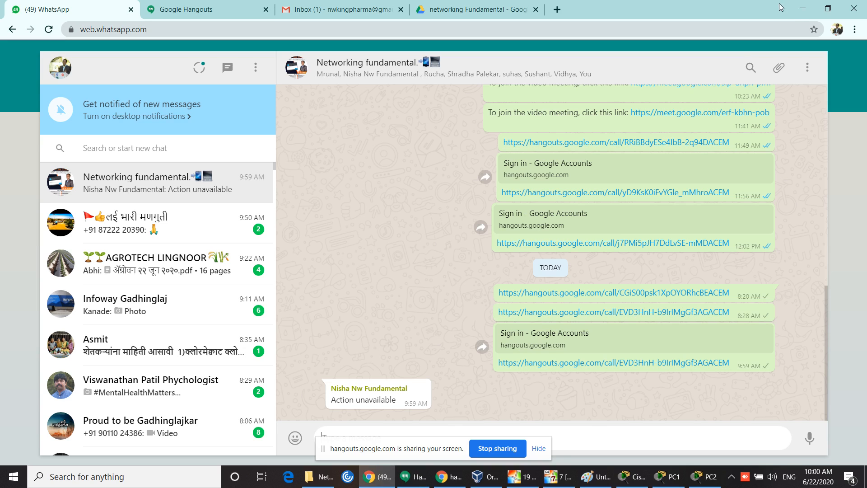
left_click(804, 10)
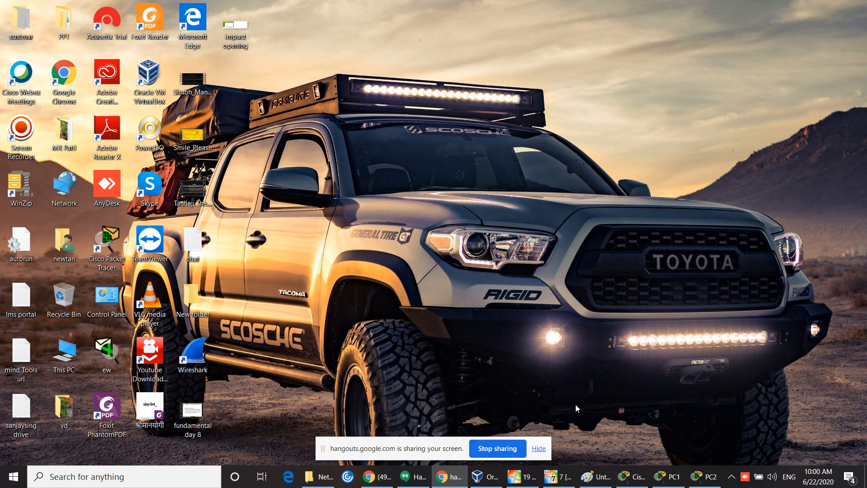
left_click(526, 480)
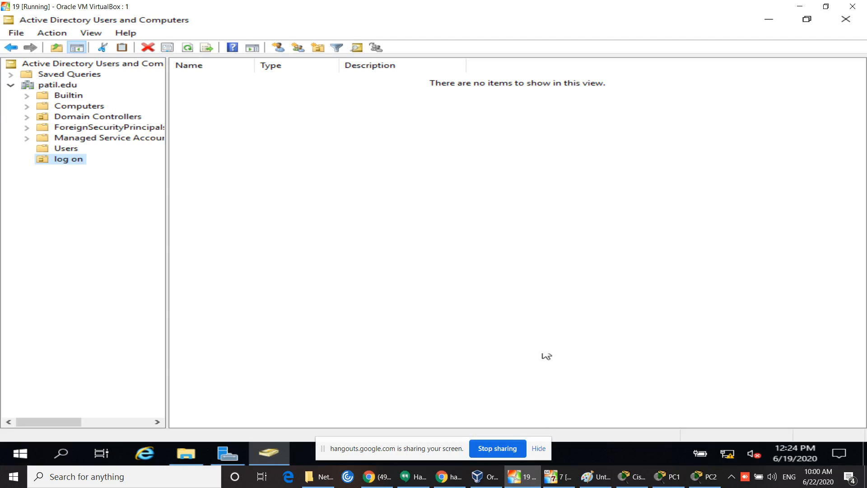
left_click(320, 193)
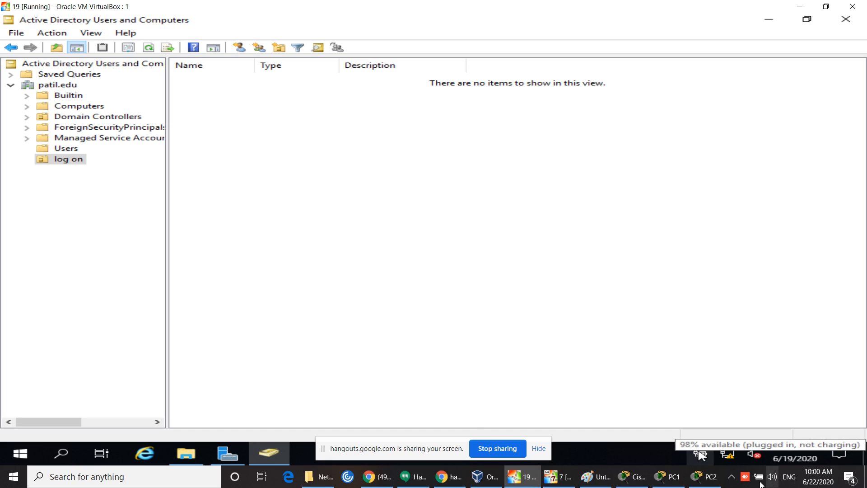
left_click(733, 482)
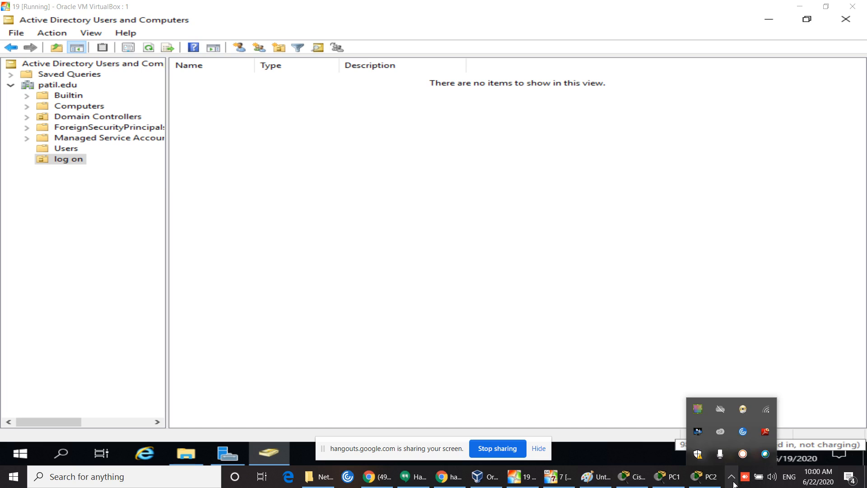
left_click(713, 363)
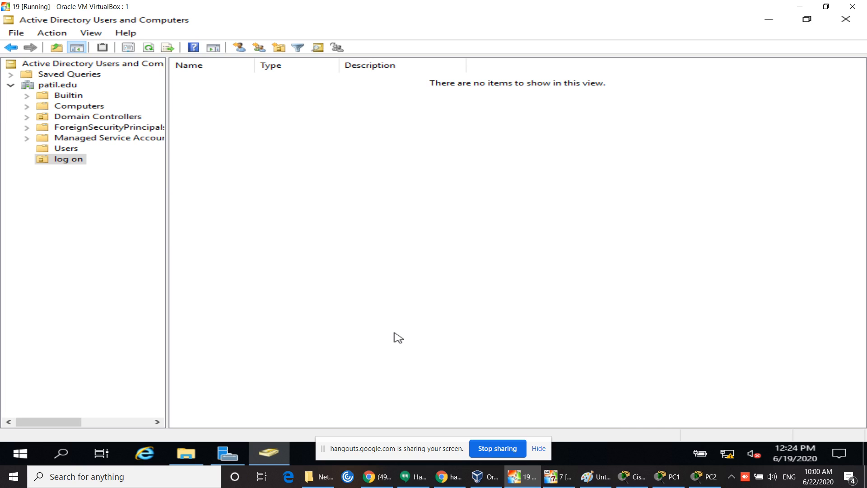
right_click(65, 86)
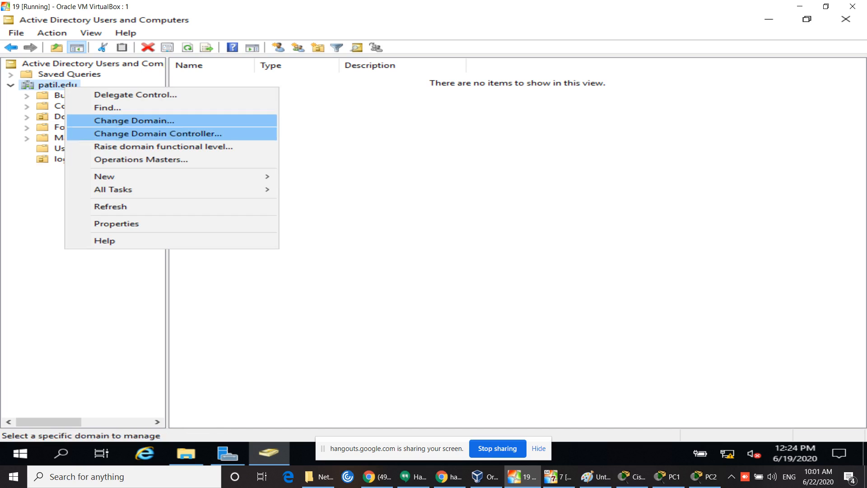
mouse_move(140, 177)
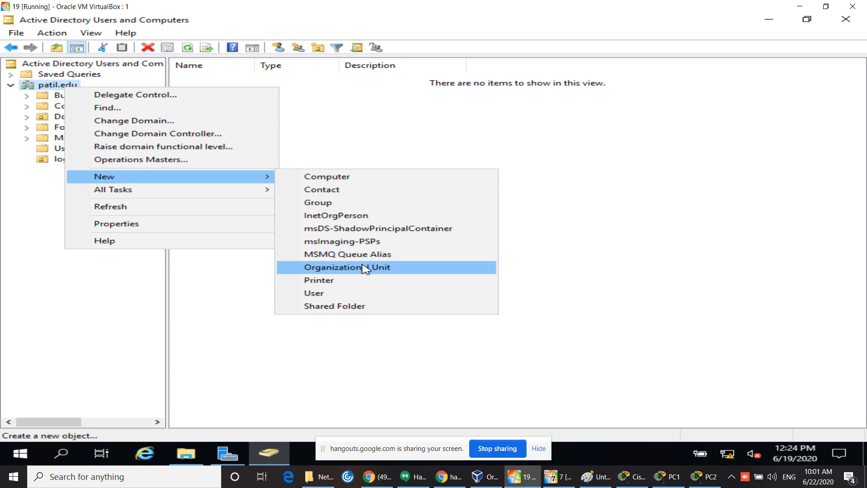
left_click(636, 222)
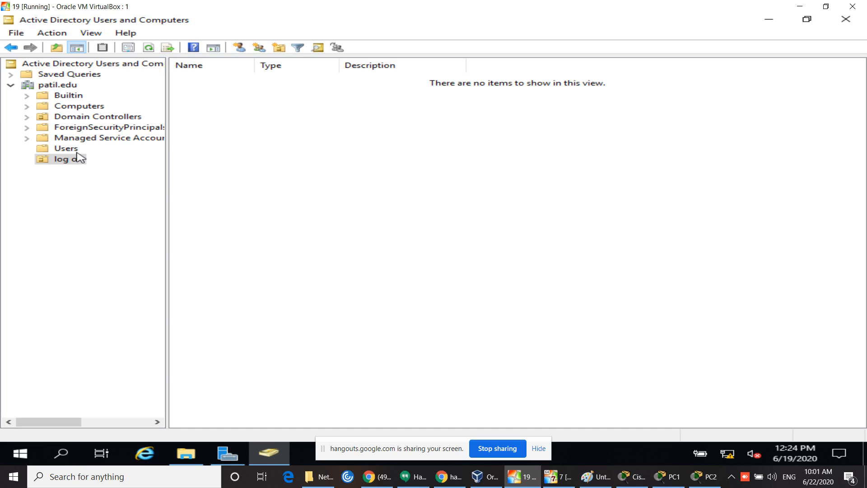
left_click(67, 151)
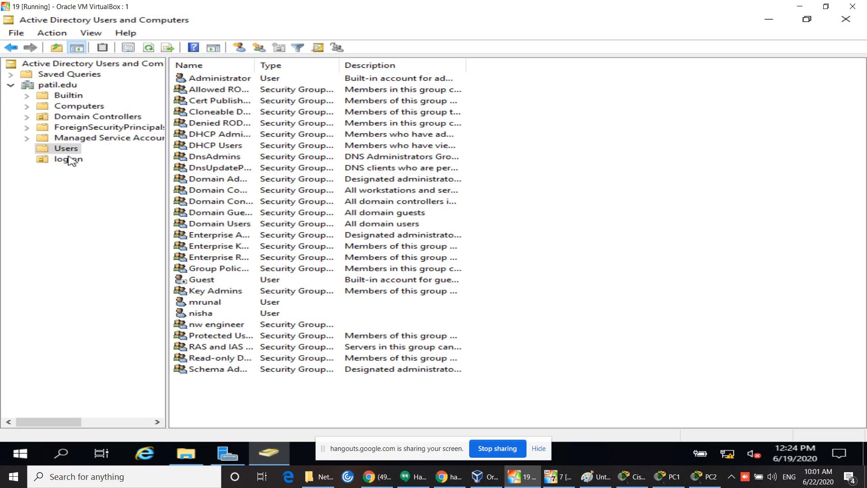
left_click(75, 162)
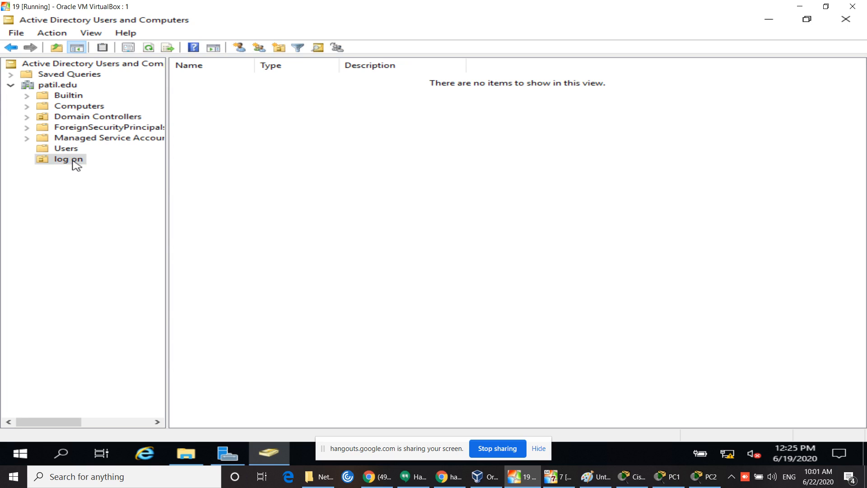
Step: Start a new user in the log on OU, entering the user's first name and matching logon name
left_click(239, 47)
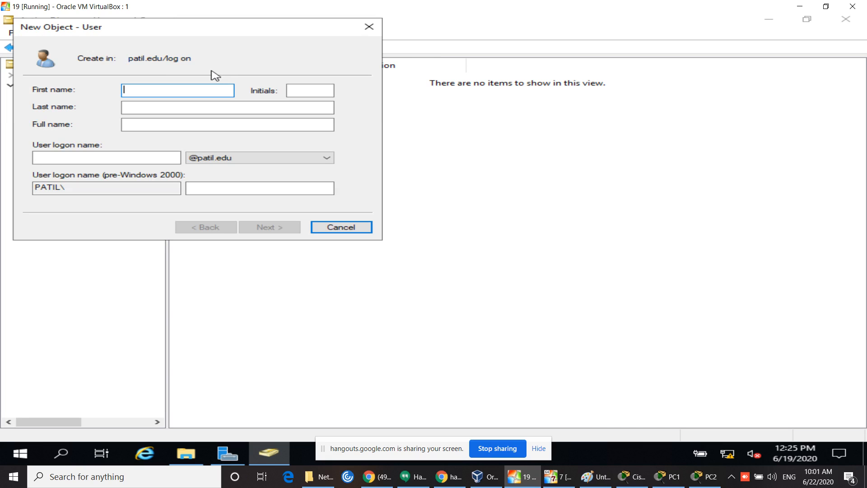
type("sushant")
left_click(80, 159)
type("sus")
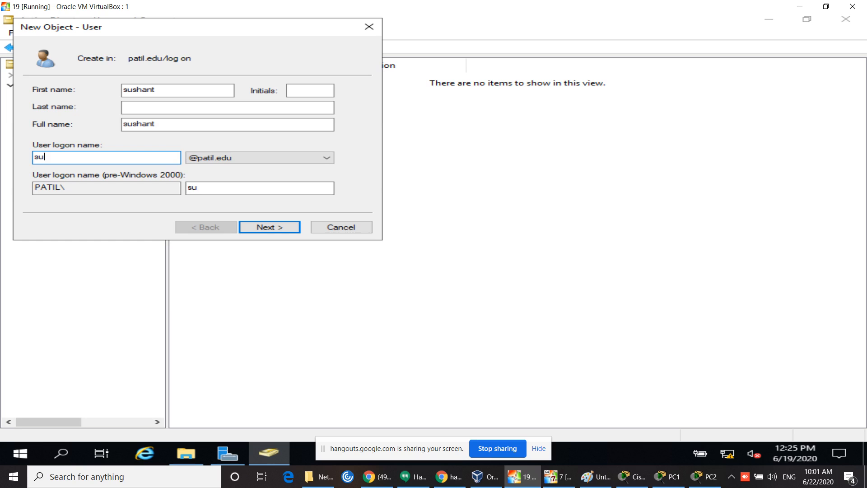
type("hant")
Step: Set and confirm the password with no change required at next logon, then finish creating the user
left_click(254, 229)
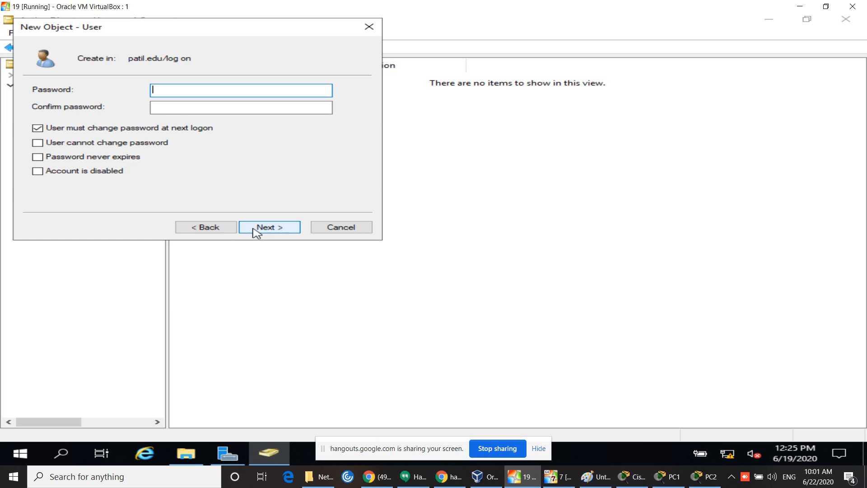
left_click(38, 130)
left_click(190, 94)
type("******")
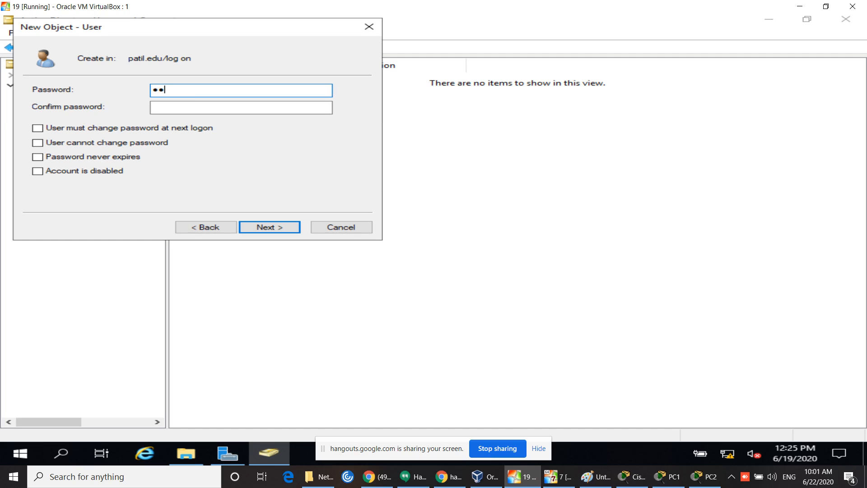
type("***")
key("Tab")
type("*****")
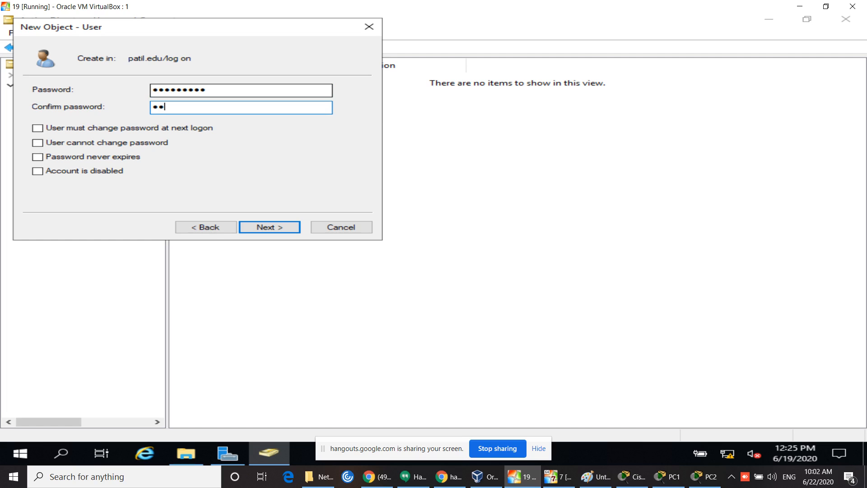
type("****")
left_click(272, 230)
left_click(273, 229)
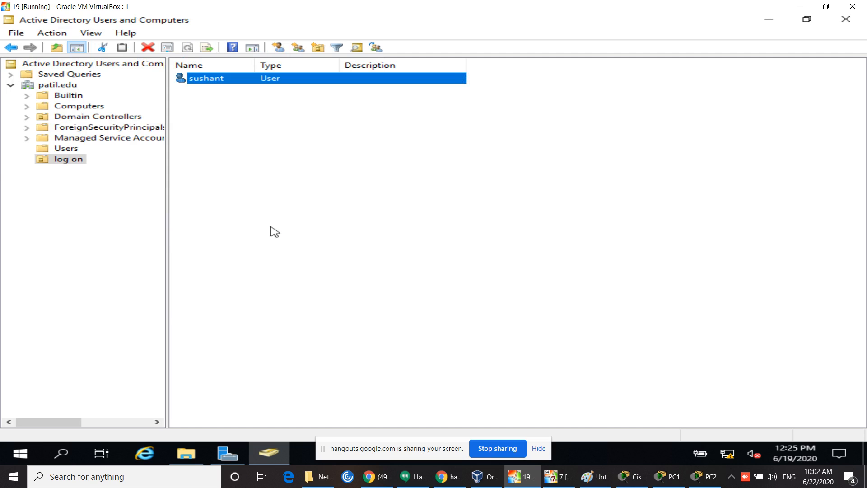
Step: Start another new user in log on with first name and logon name 'AA'
left_click(275, 232)
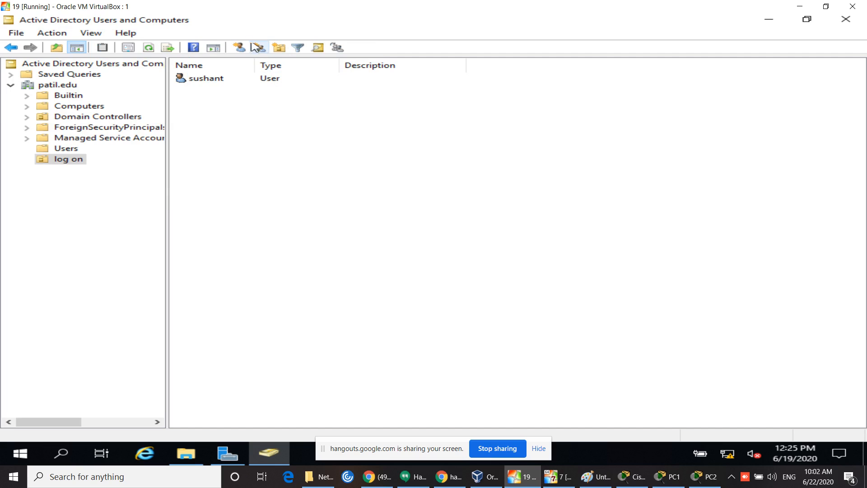
left_click(241, 47)
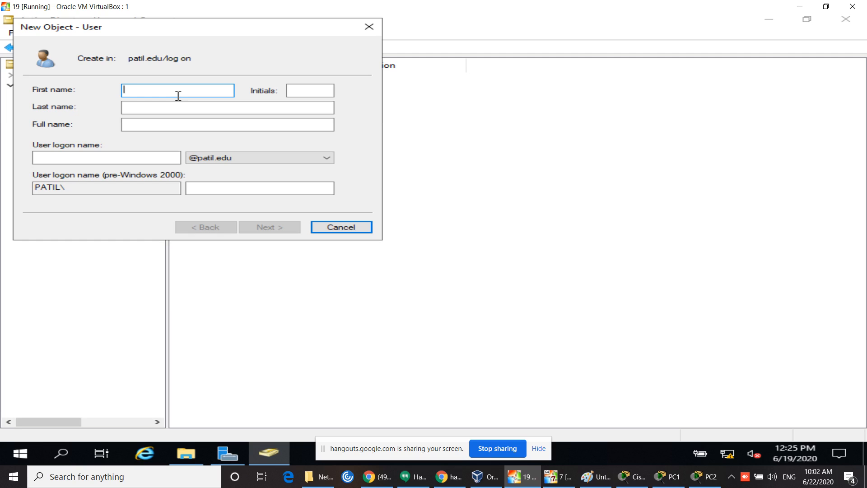
type("AA")
left_click(113, 156)
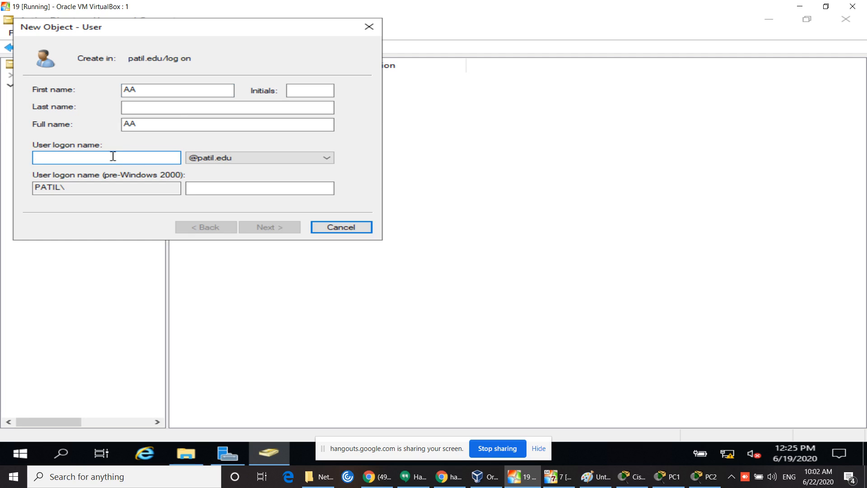
type("AA")
Step: Give AA a confirmed 10-digit password with no change required at next logon, and finish
left_click(272, 230)
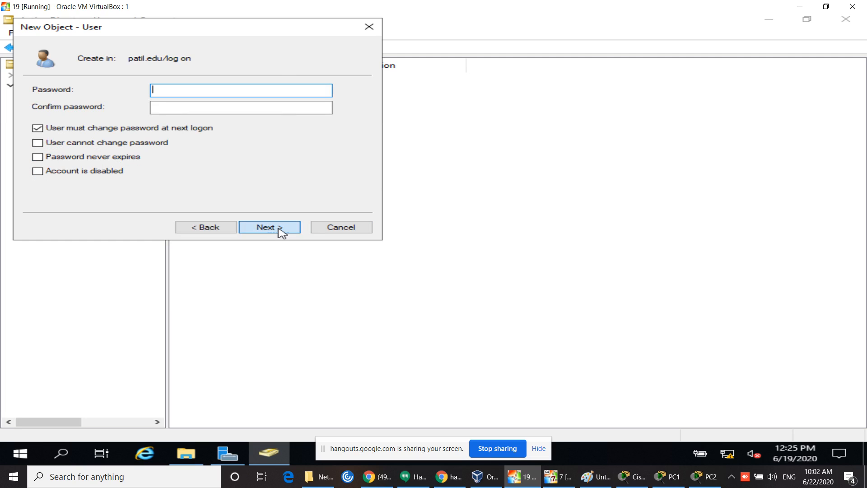
left_click(106, 131)
left_click(211, 93)
type("1234567890")
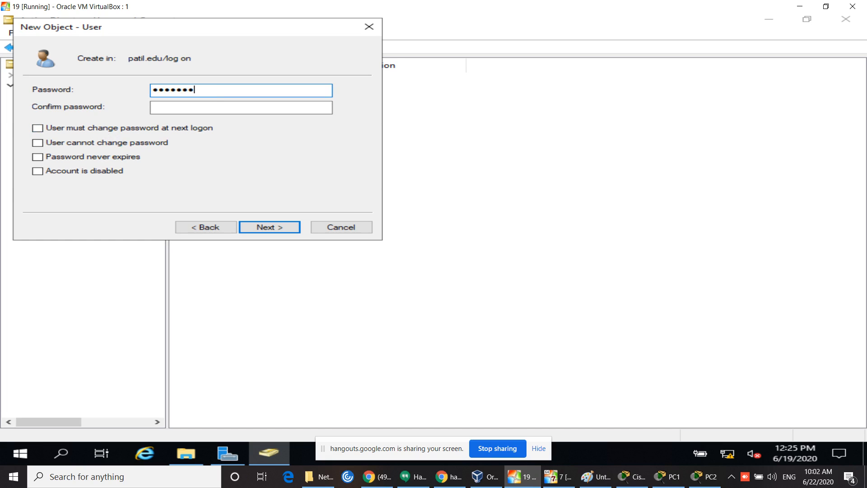
key("Tab")
type("123456")
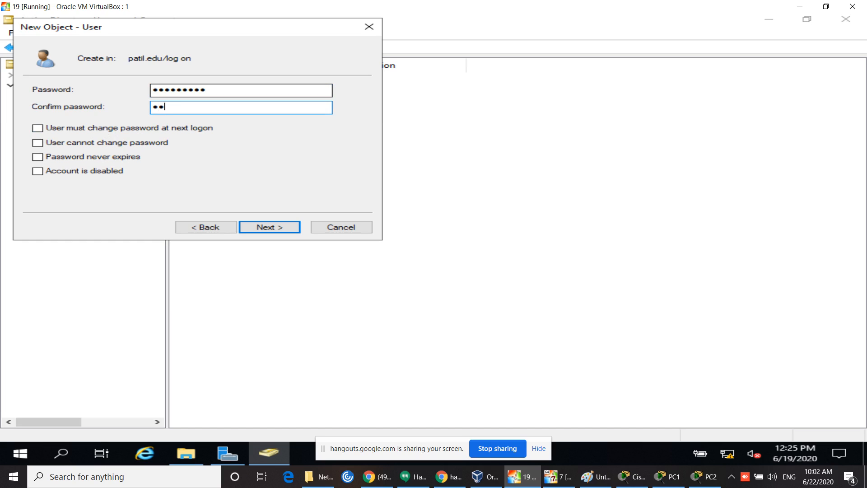
type("7890")
left_click(272, 229)
left_click(274, 230)
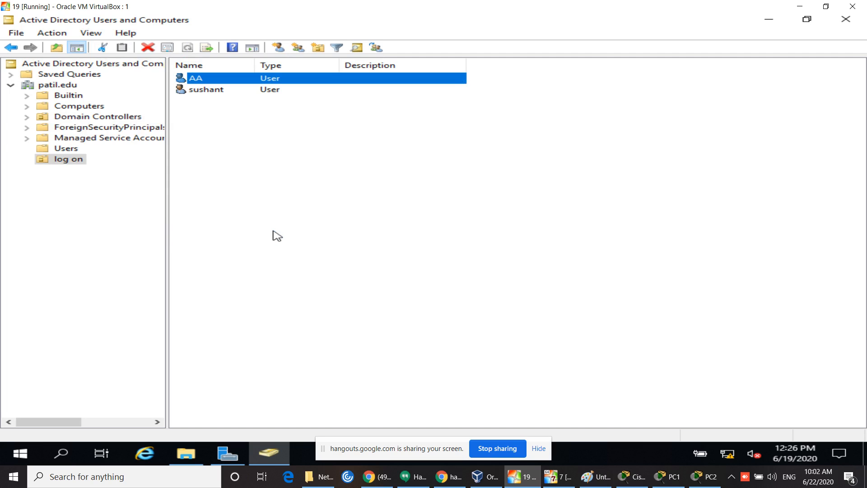
left_click(277, 236)
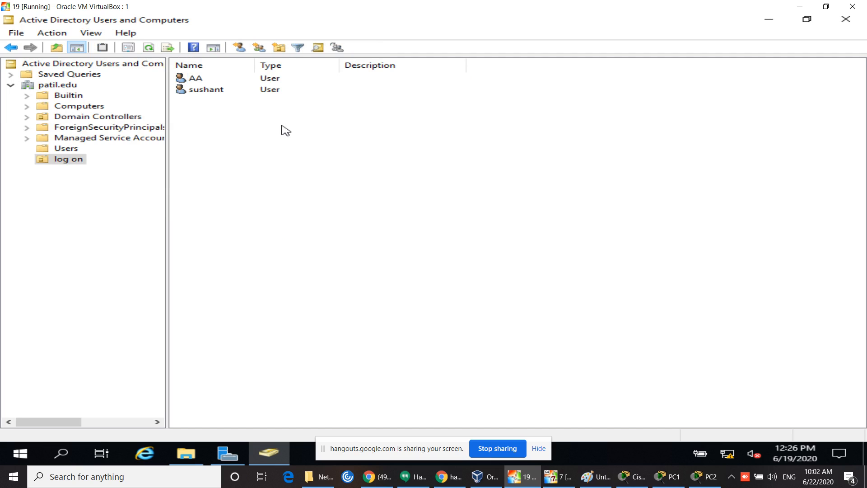
Step: Open a blank New Object - User dialog for the log on OU via the context menu's New > User
right_click(239, 134)
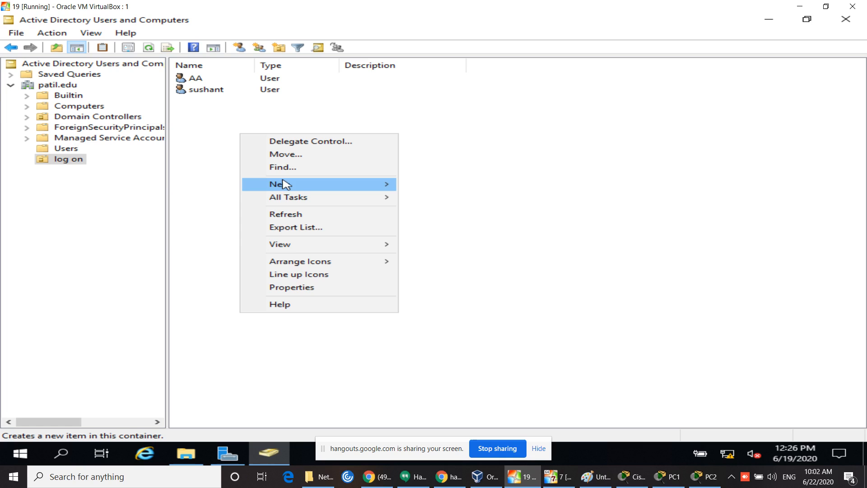
mouse_move(287, 186)
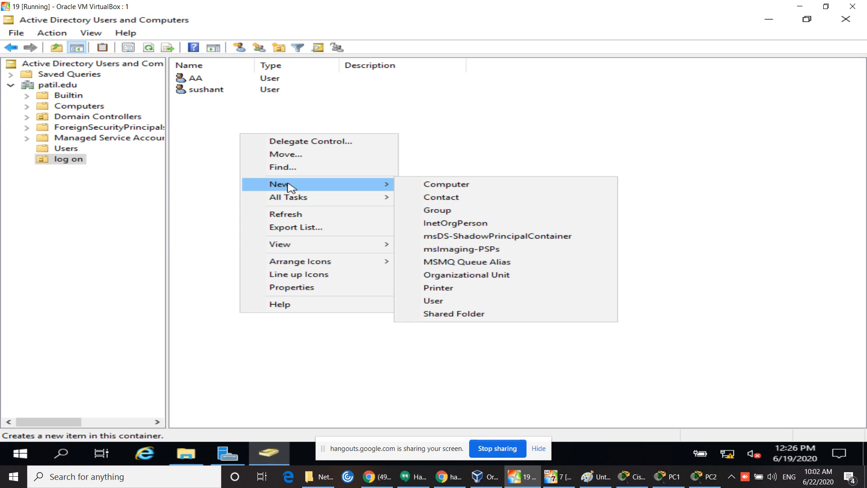
left_click(449, 301)
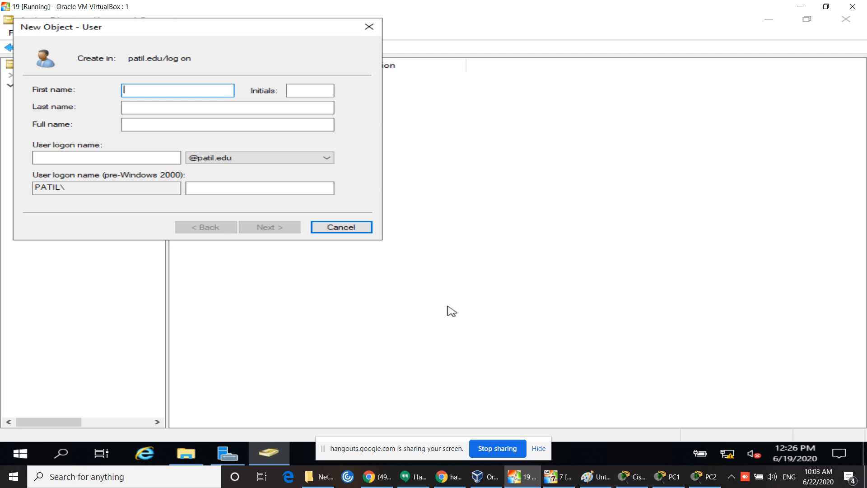
Step: Enter a first name and logon name, then dismiss the warning that the logon name is already in use
type("nisha")
left_click(97, 158)
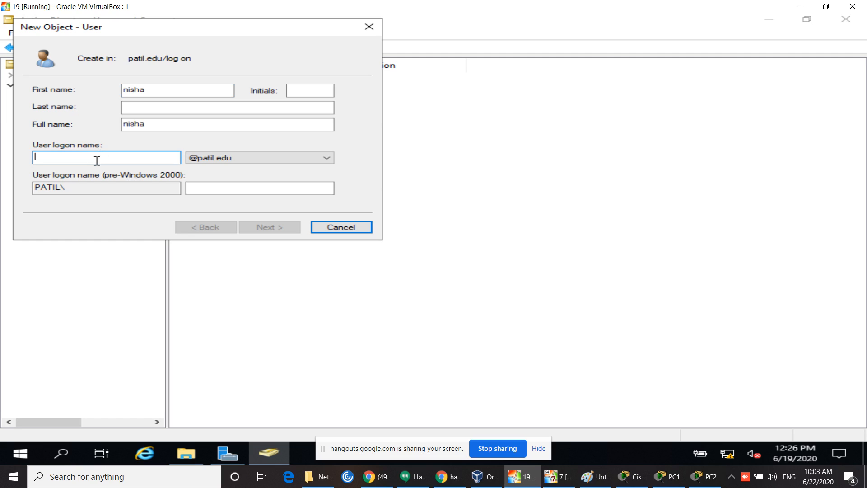
type("nisha")
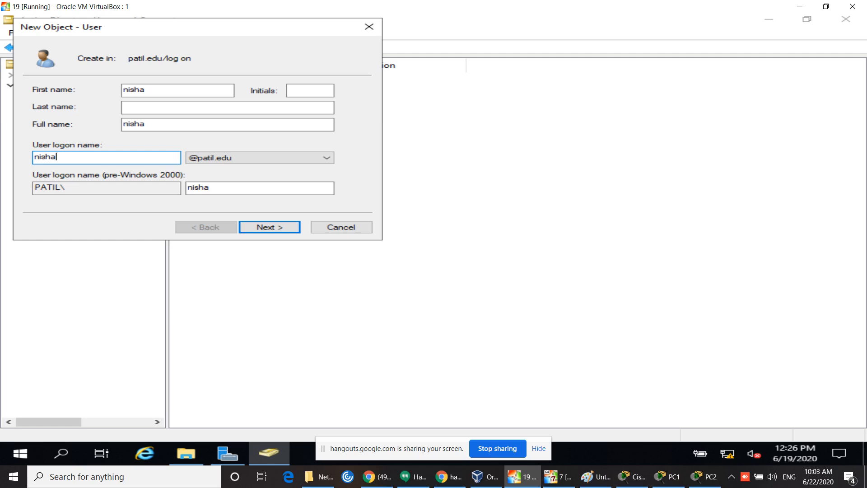
left_click(257, 232)
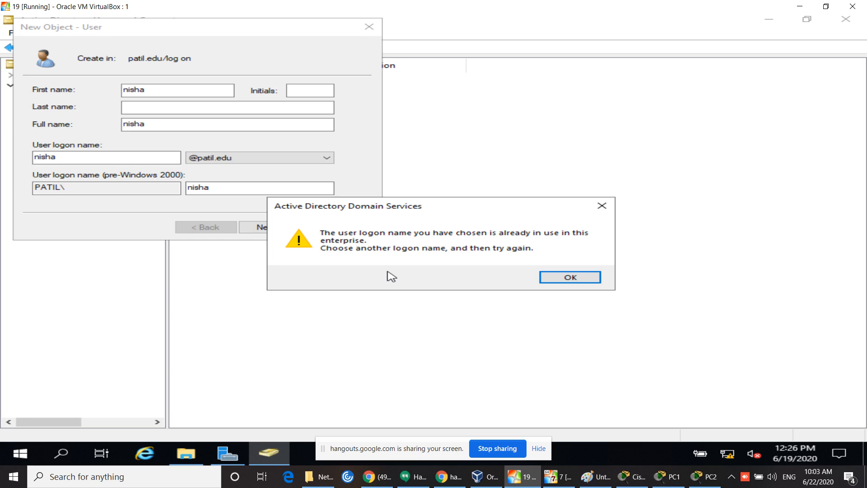
left_click(602, 205)
Step: Replace the rejected first name and logon name with 'BB'
left_click(182, 92)
key("BackSpace")
key("BackSpace")
key("BackSpace")
key("BackSpace")
key("BackSpace")
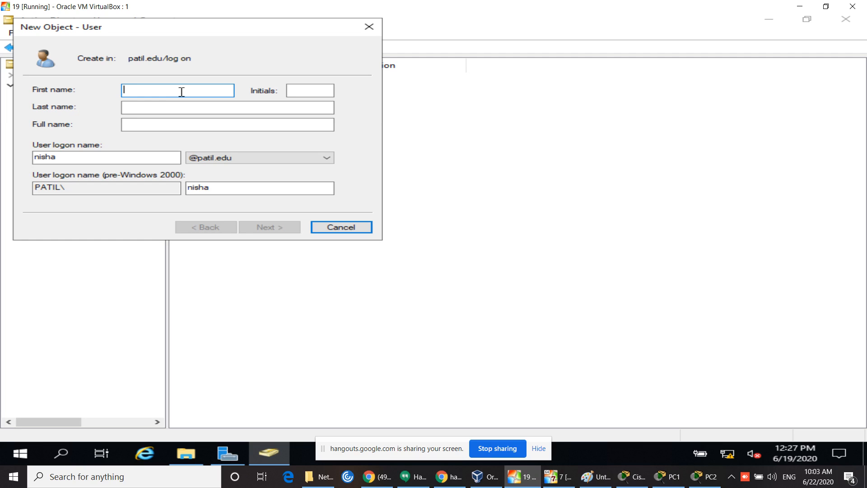
type("BB")
left_click(149, 157)
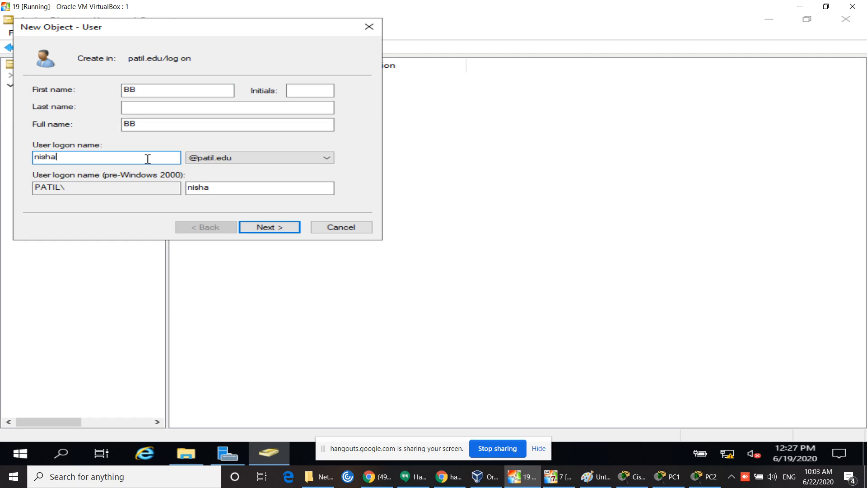
key("BackSpace")
key("BackSpace")
key("BackSpace")
key("BackSpace")
key("BackSpace")
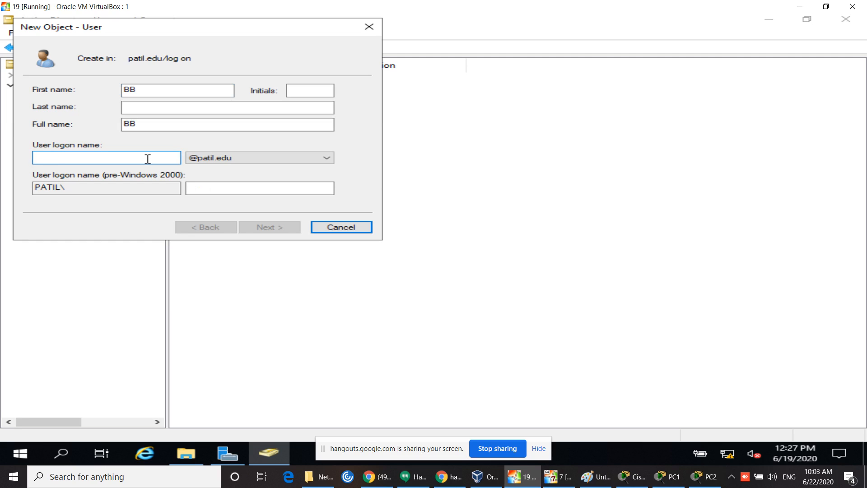
type("BB")
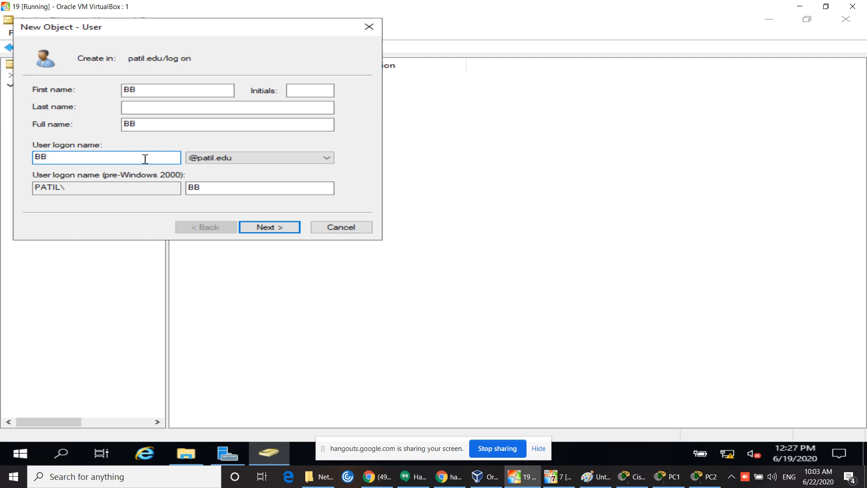
Step: Give BB a confirmed 10-character password with no change at next logon, and finish
left_click(283, 227)
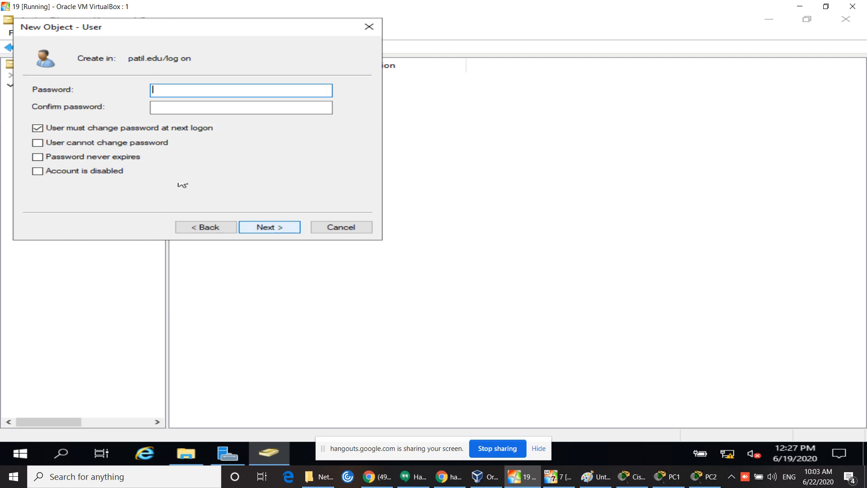
left_click(114, 129)
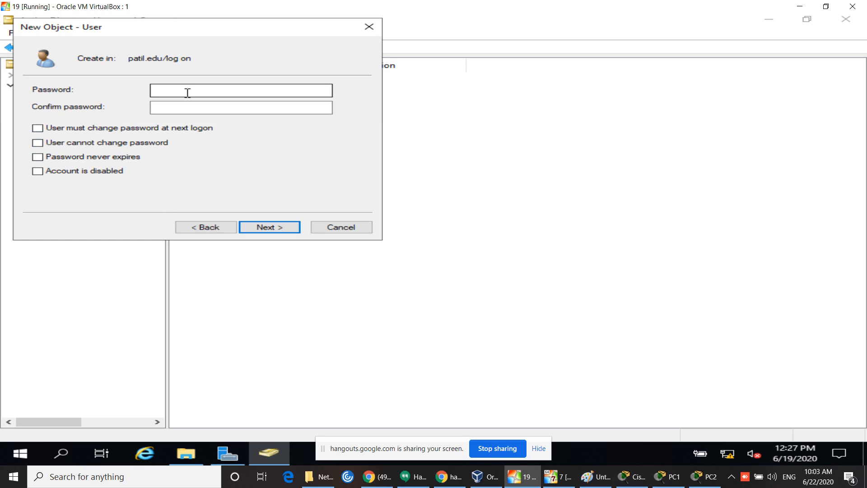
left_click(186, 91)
type("•••••")
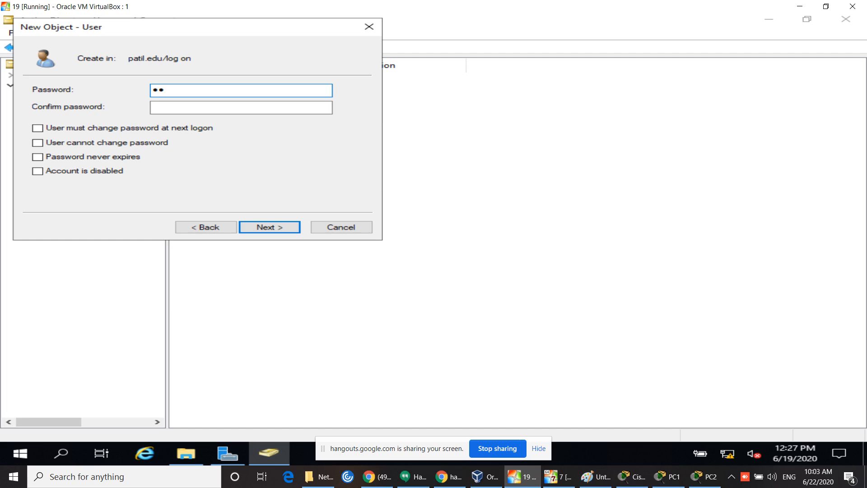
type("•••••")
key("Tab")
type("•••••")
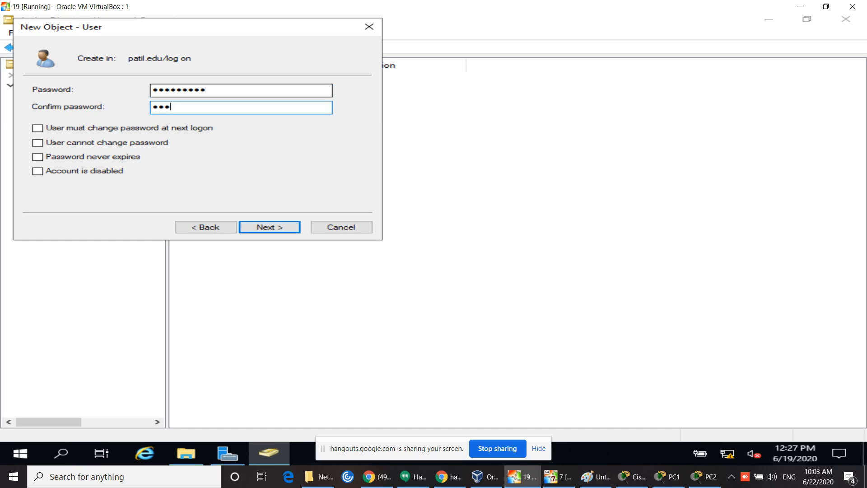
type("•••••")
left_click(266, 226)
left_click(264, 225)
left_click(269, 228)
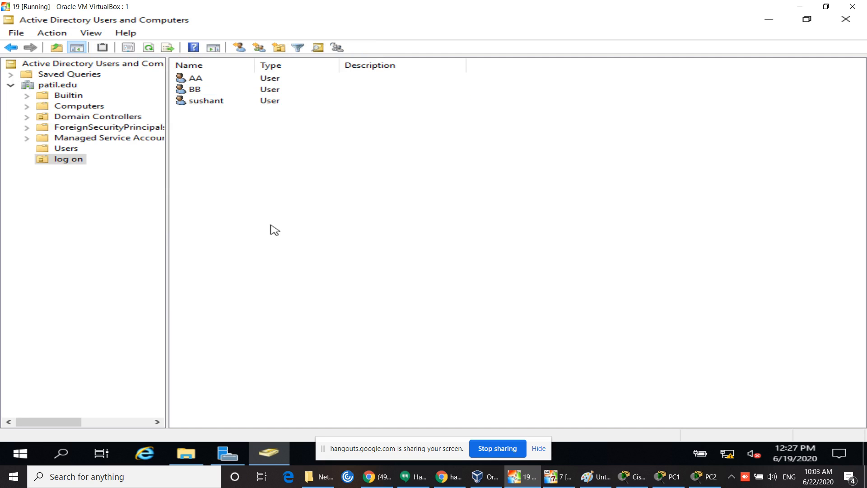
Step: Close Active Directory Users and Computers and launch Group Policy Management from Server Manager's Tools menu
left_click(846, 20)
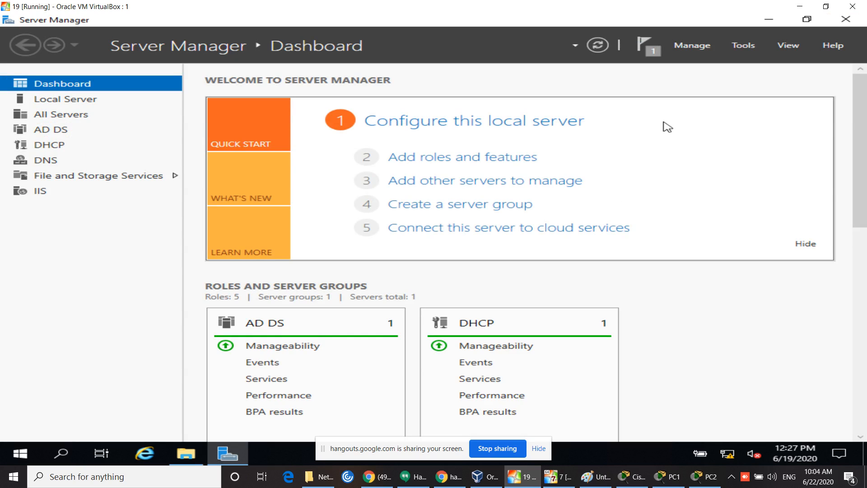
left_click(744, 45)
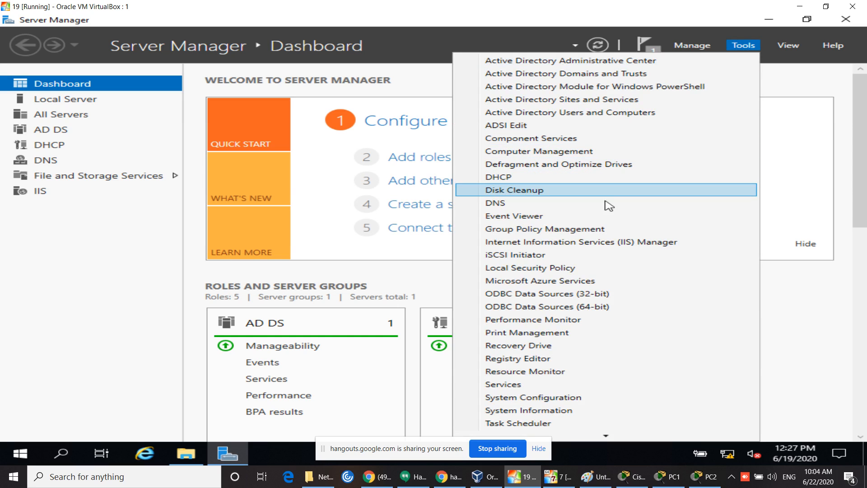
left_click(559, 230)
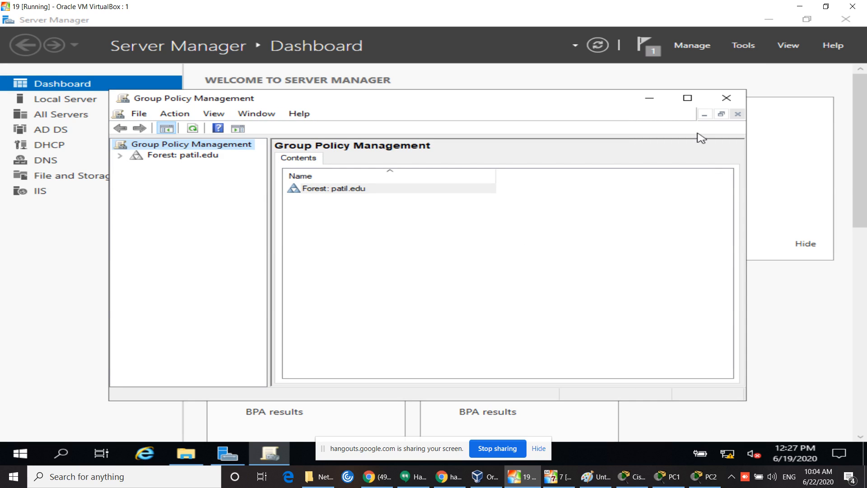
Step: Maximize Group Policy Management and inspect the context menus for the forest, Domains, Sites and Group Policy Modeling
left_click(691, 100)
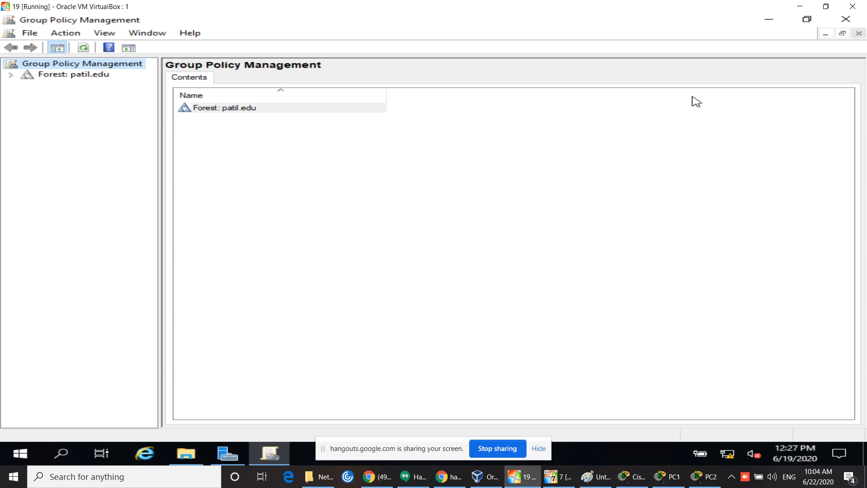
left_click(11, 75)
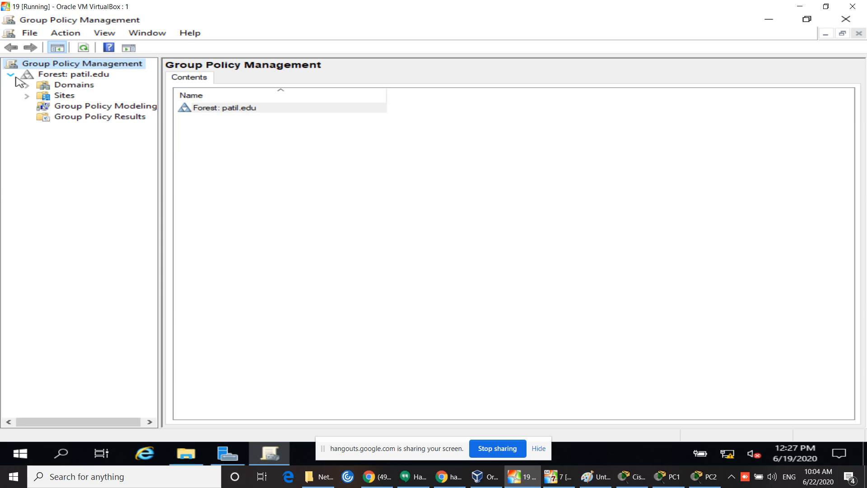
right_click(63, 74)
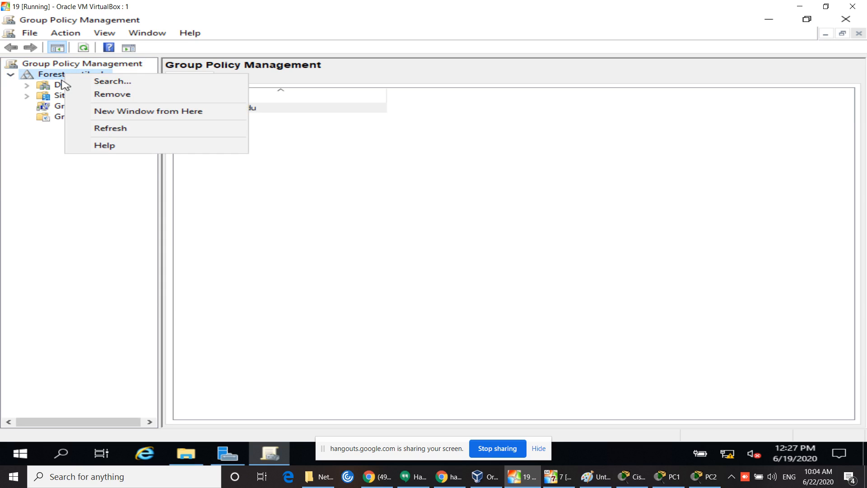
right_click(58, 85)
left_click(48, 248)
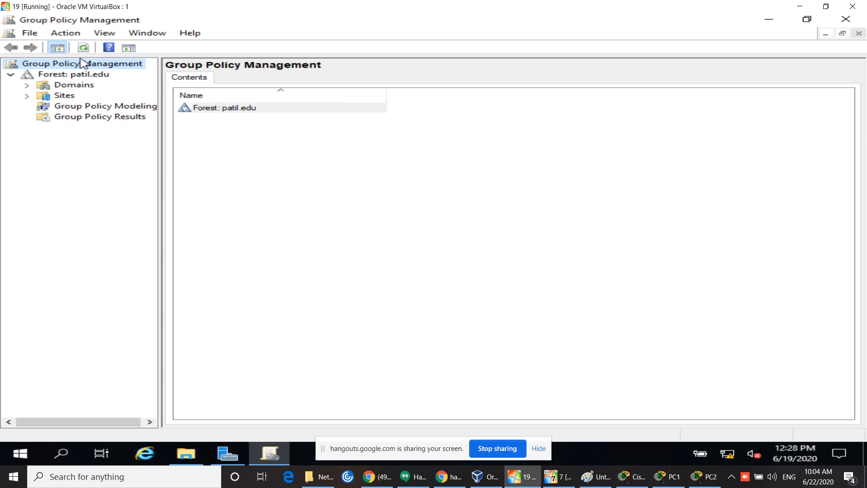
right_click(70, 100)
left_click(58, 176)
right_click(93, 107)
left_click(79, 178)
right_click(60, 96)
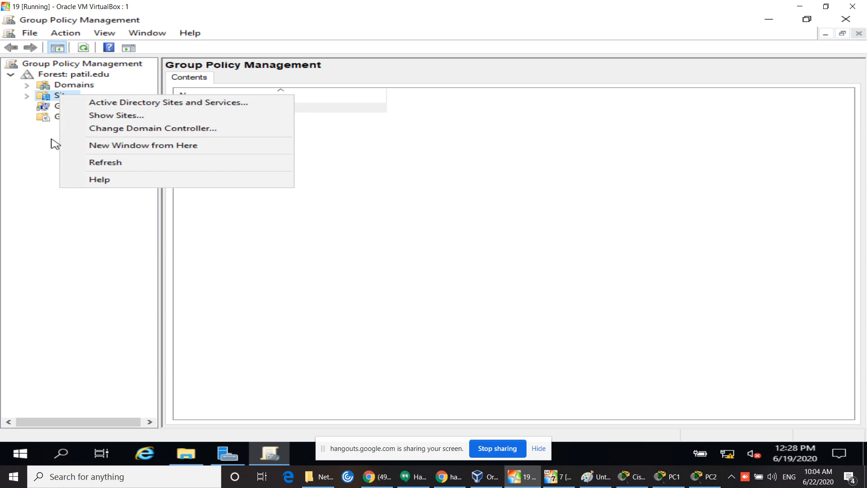
left_click(47, 158)
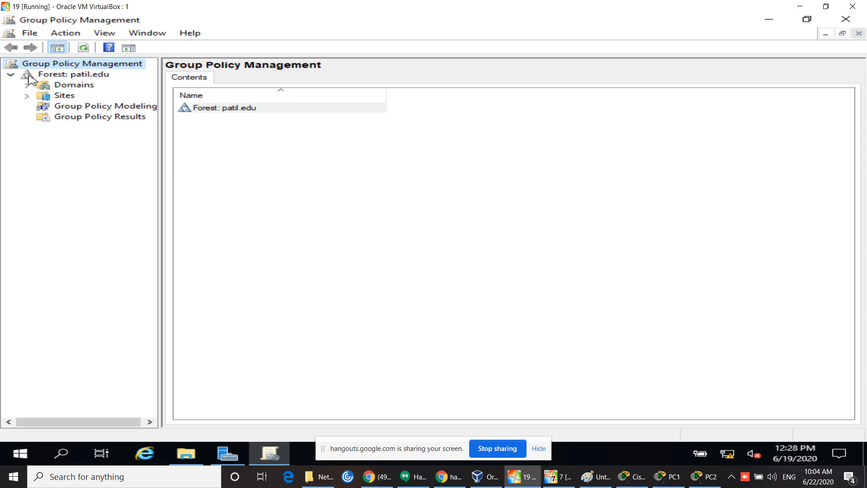
right_click(31, 80)
left_click(68, 224)
Step: Expand Forest: patil.edu > Domains > patil.edu and widen the console tree
double_click(88, 76)
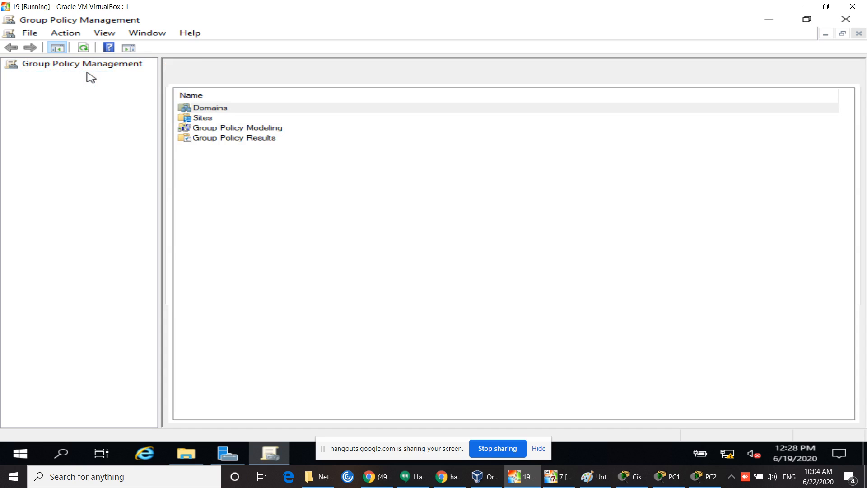
left_click(252, 170)
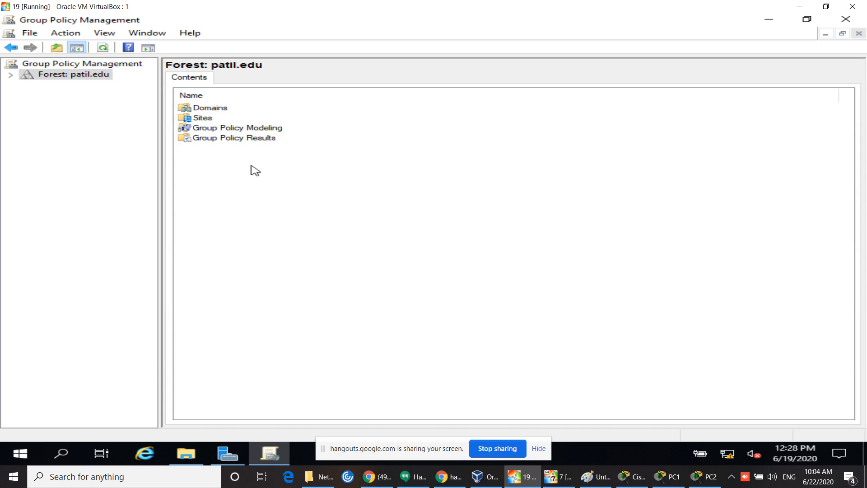
right_click(88, 81)
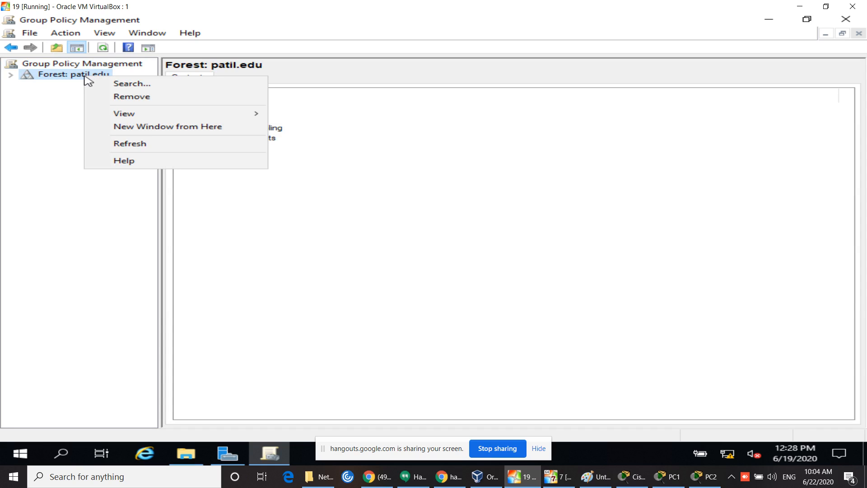
left_click(12, 76)
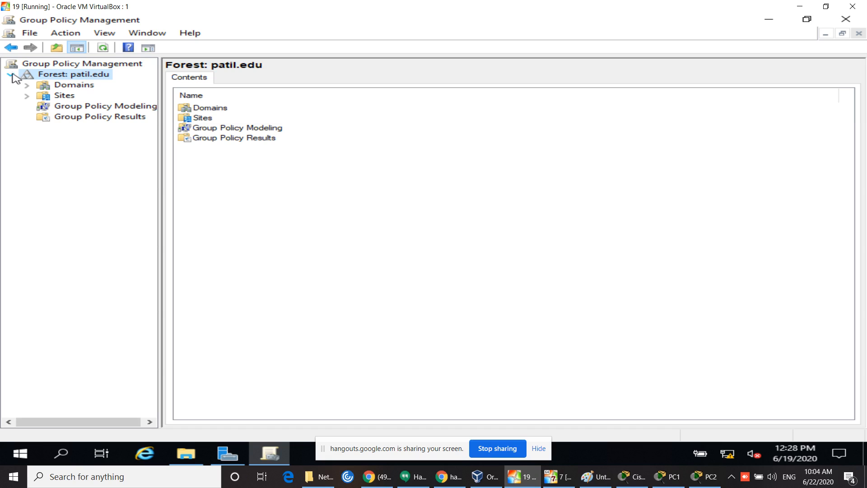
right_click(80, 86)
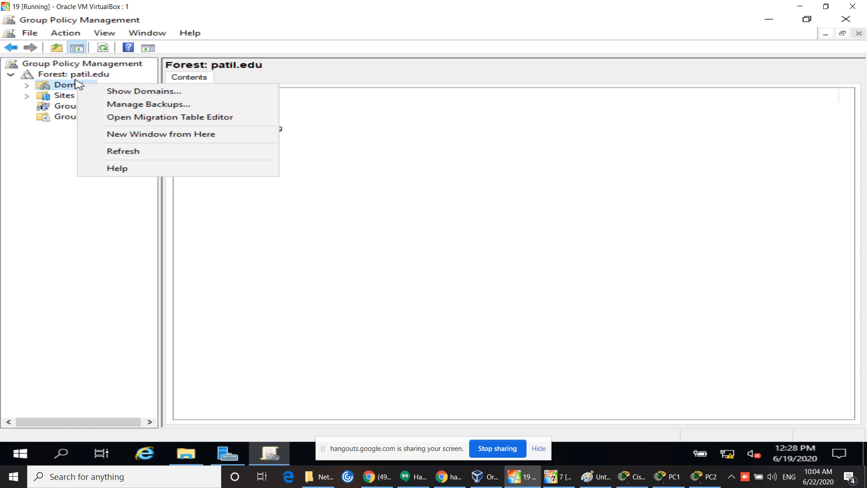
right_click(76, 77)
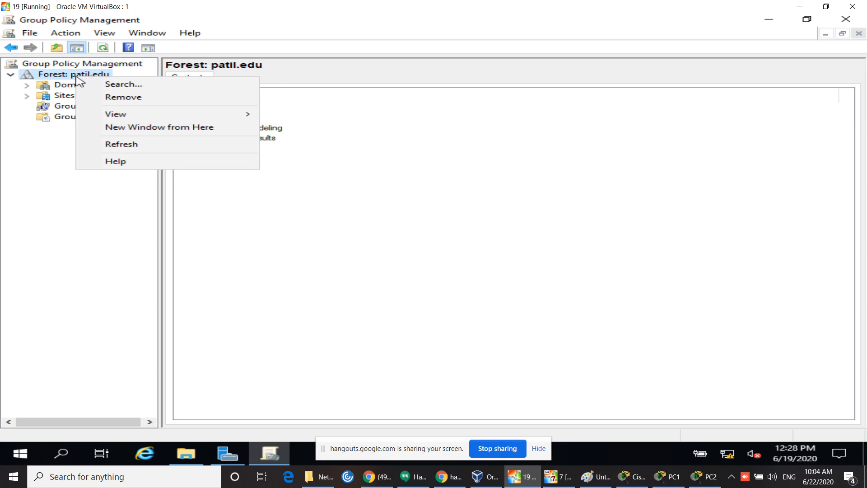
left_click(61, 145)
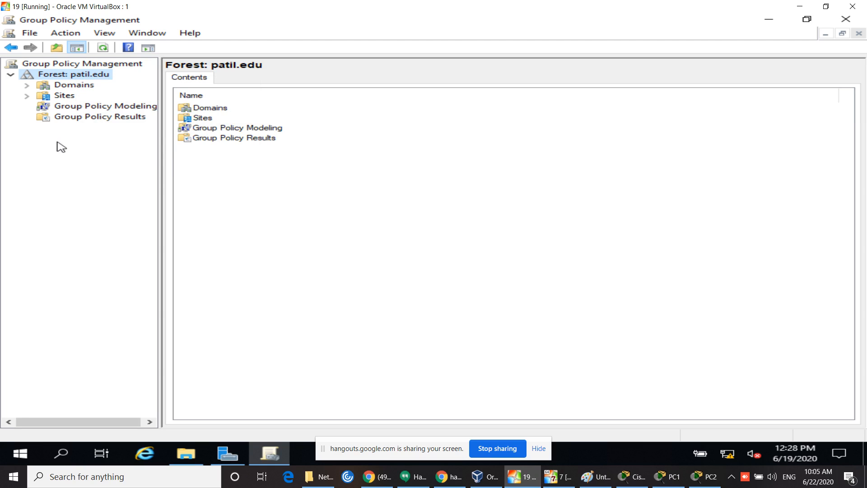
left_click(27, 85)
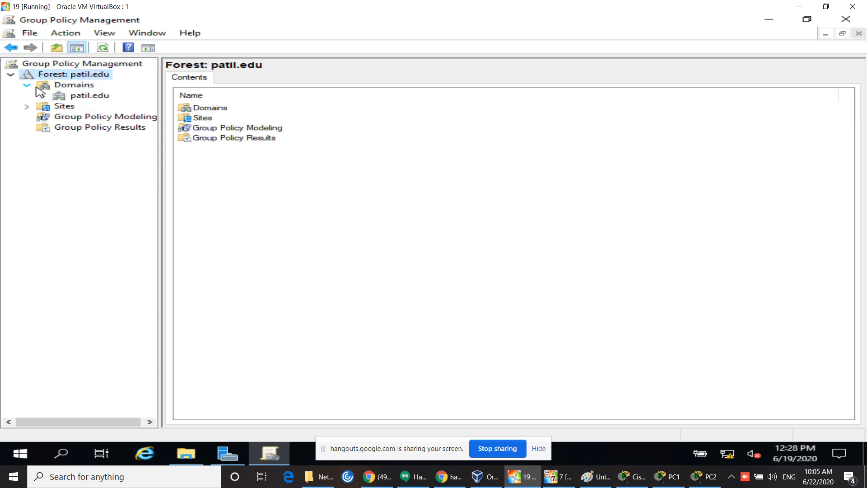
left_click(43, 96)
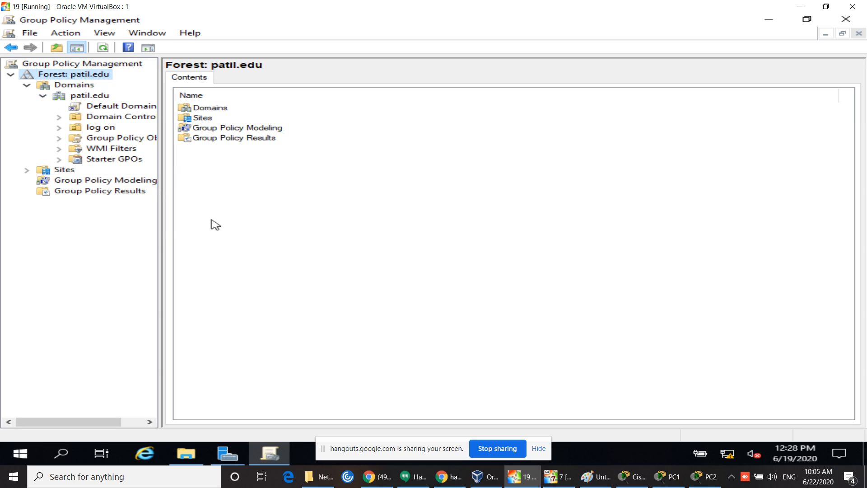
left_click_drag(159, 222, 225, 223)
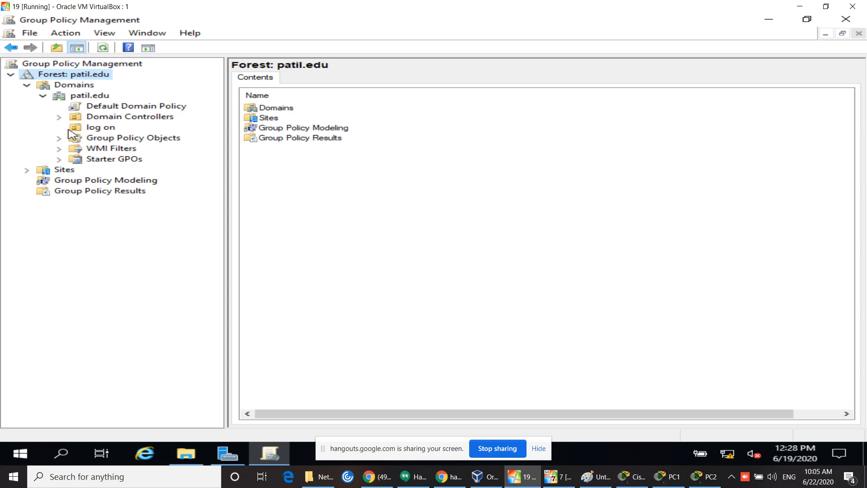
Step: On the log on OU, choose 'Create a GPO in this domain, and Link it here...'
right_click(86, 127)
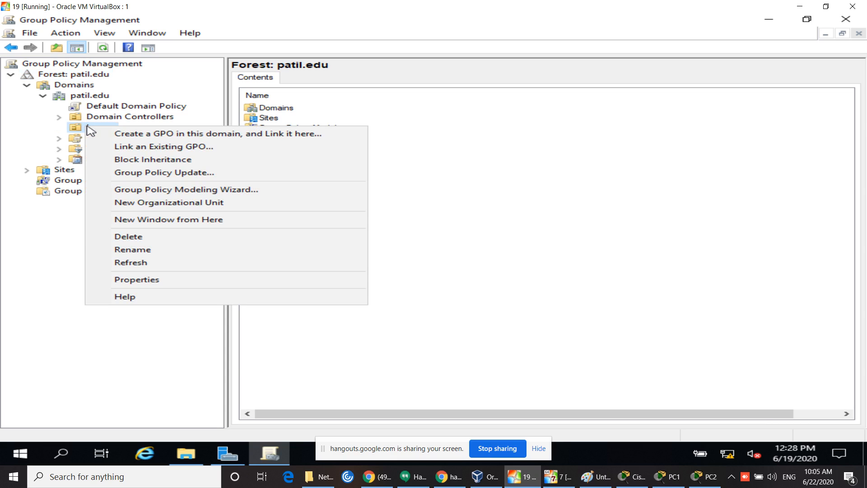
left_click(45, 273)
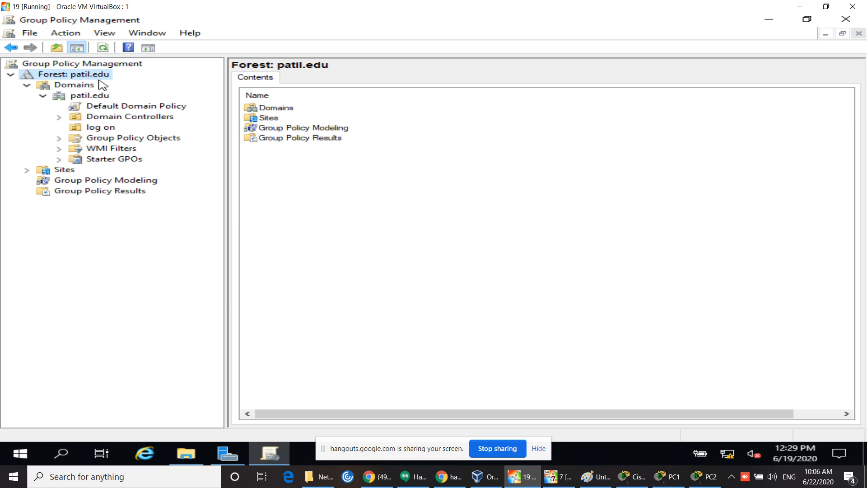
right_click(92, 98)
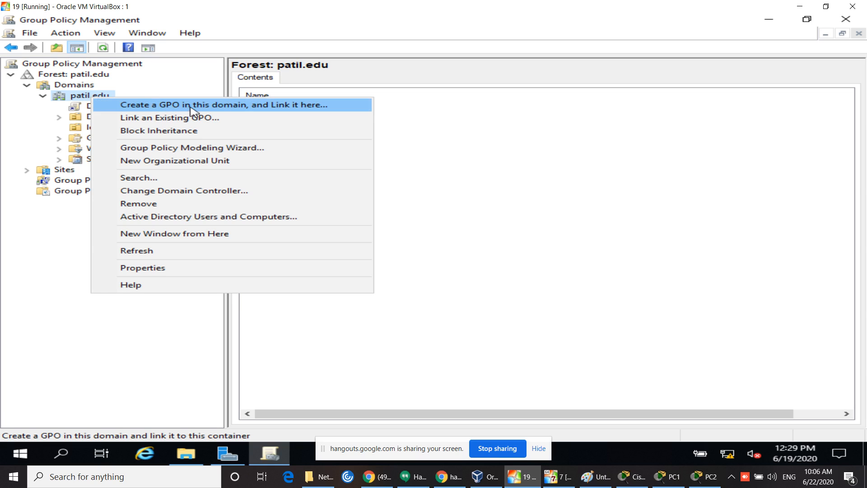
left_click(658, 176)
right_click(93, 129)
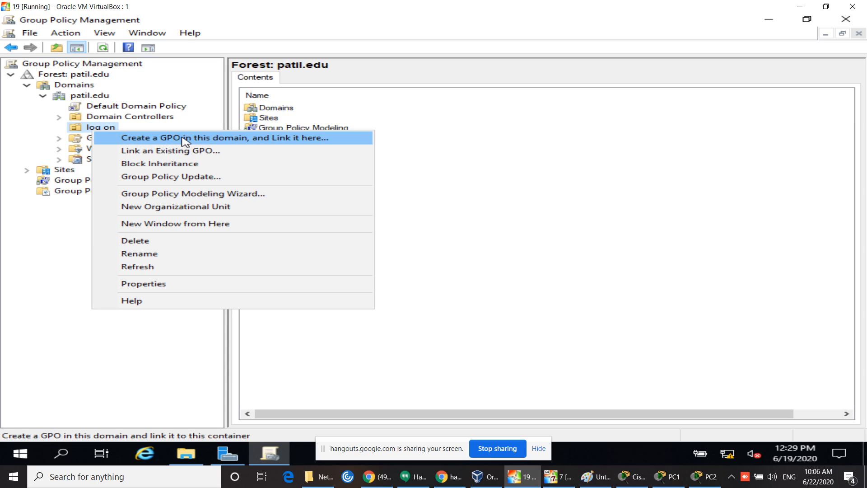
left_click(185, 139)
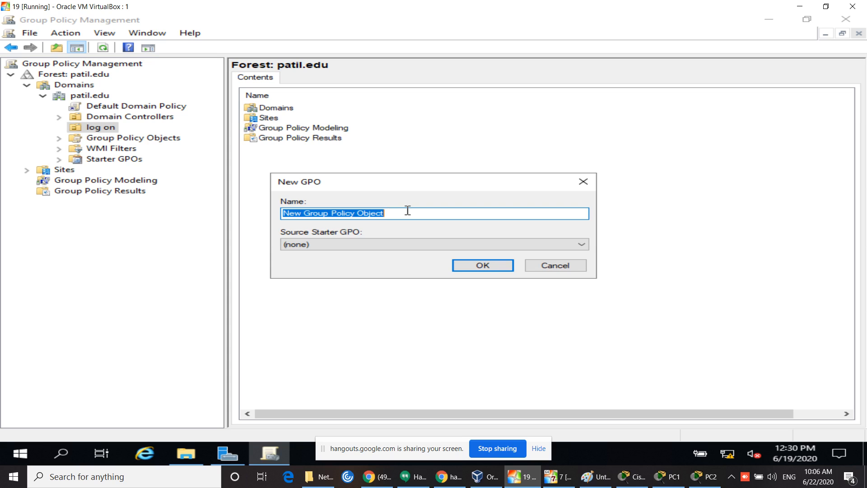
Step: Name the new GPO 'password', correcting the typo, and confirm it
type("pass")
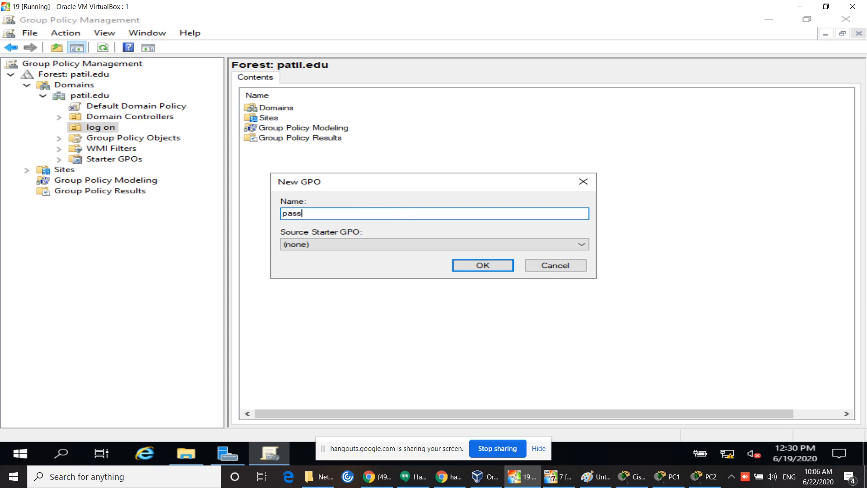
type("woed")
key("BackSpace")
key("BackSpace")
key("BackSpace")
key("BackSpace")
key("BackSpace")
type("word")
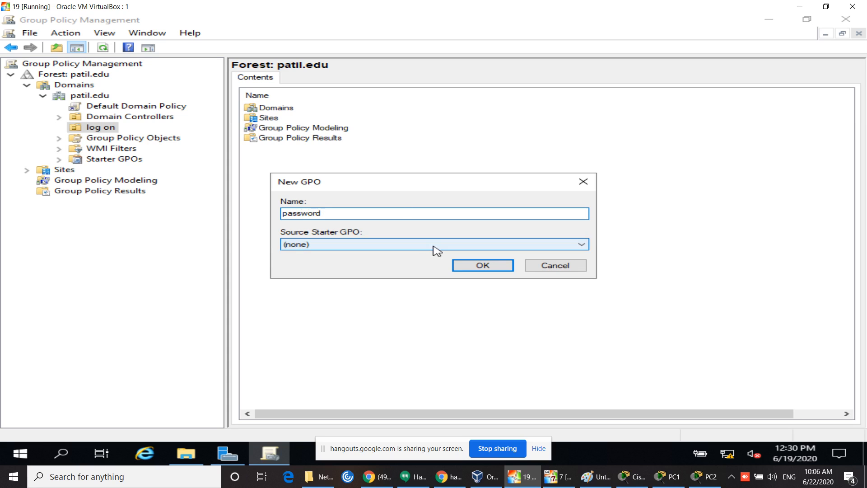
left_click(463, 267)
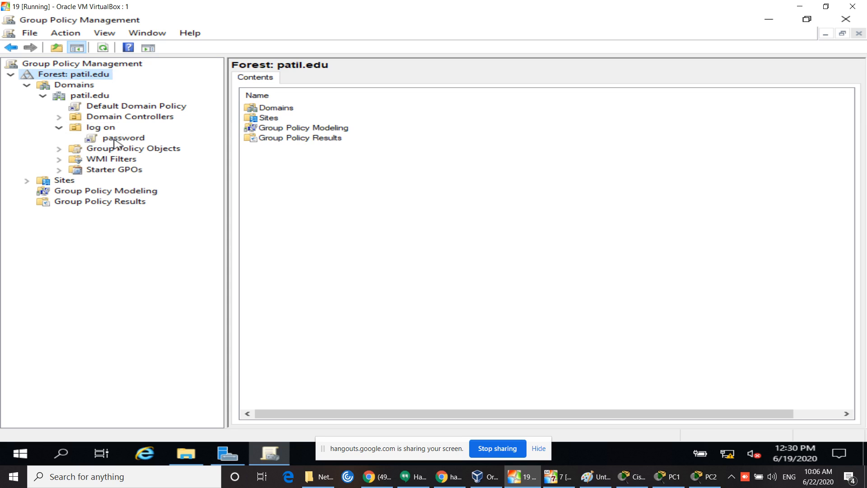
Step: Open the password GPO in the Group Policy Management Editor, maximized
right_click(117, 139)
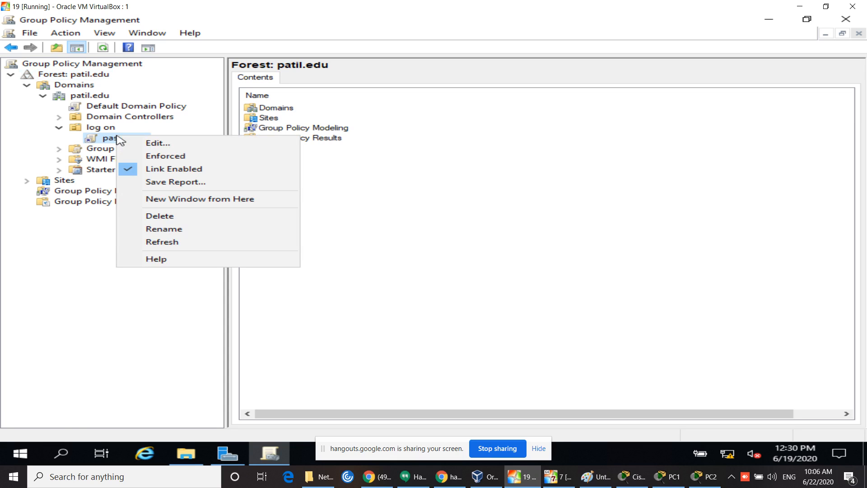
left_click(151, 143)
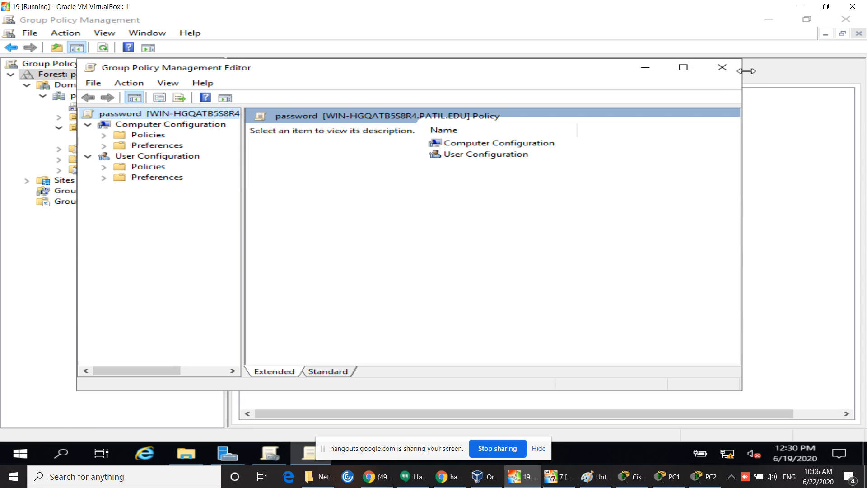
left_click(684, 68)
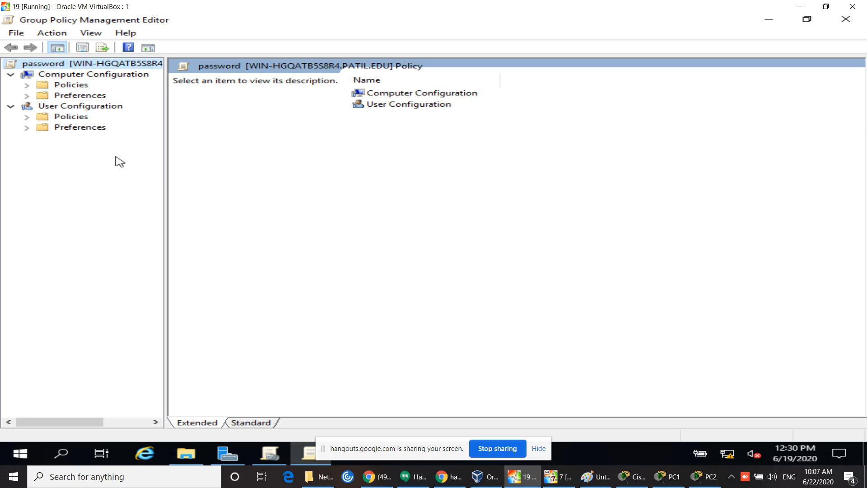
Step: Browse the User Configuration policies and select Windows Settings > Security Settings
left_click(28, 117)
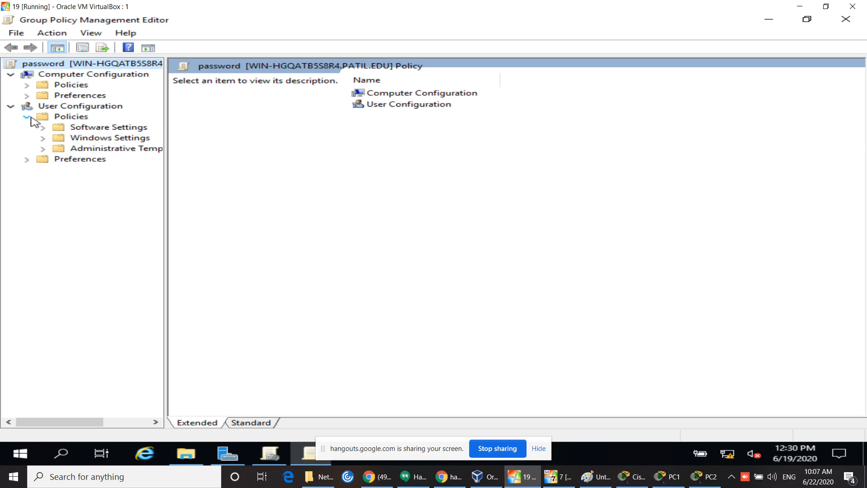
left_click(43, 150)
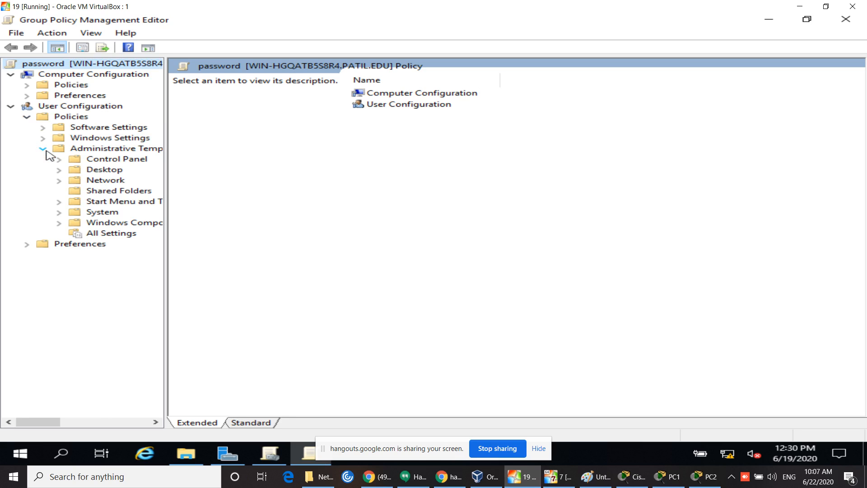
left_click_drag(166, 247, 203, 248)
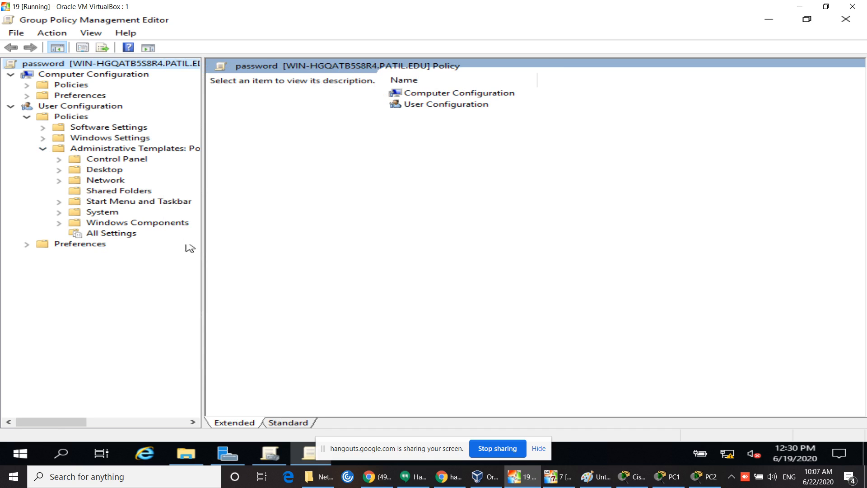
left_click(59, 213)
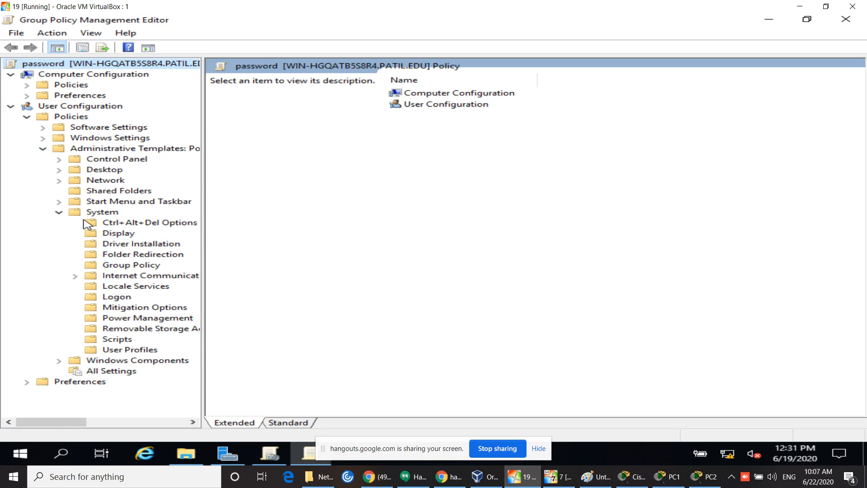
left_click(59, 212)
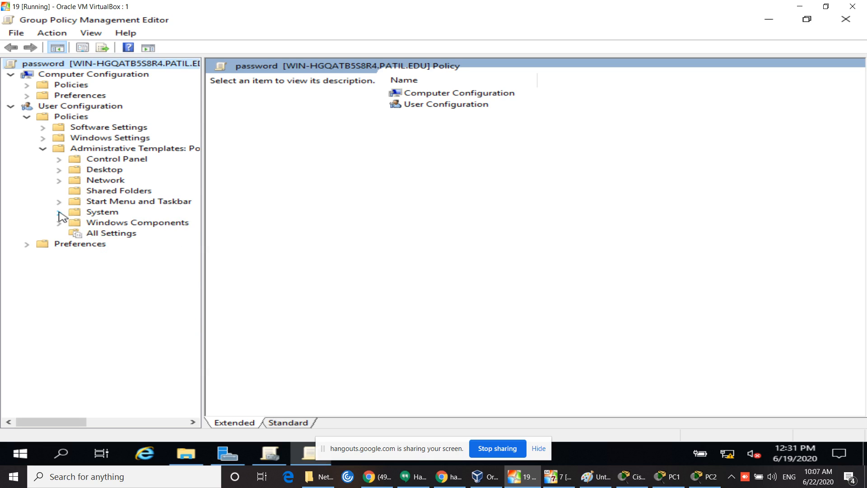
left_click(33, 243)
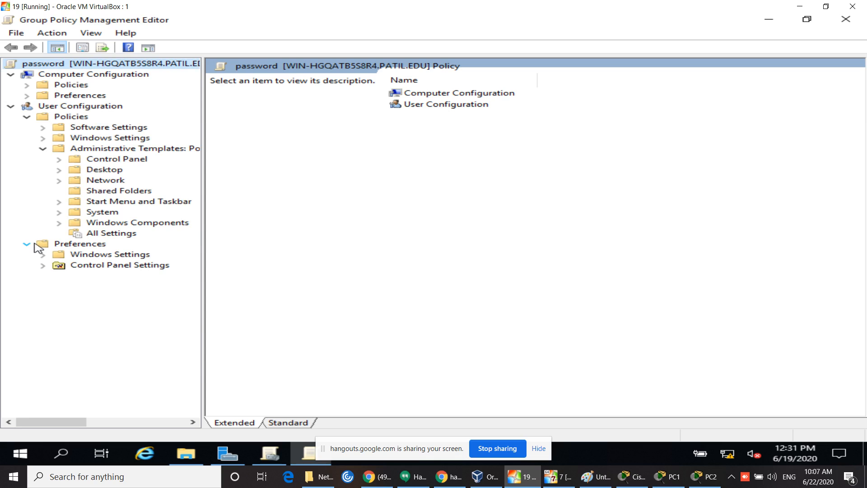
left_click(33, 244)
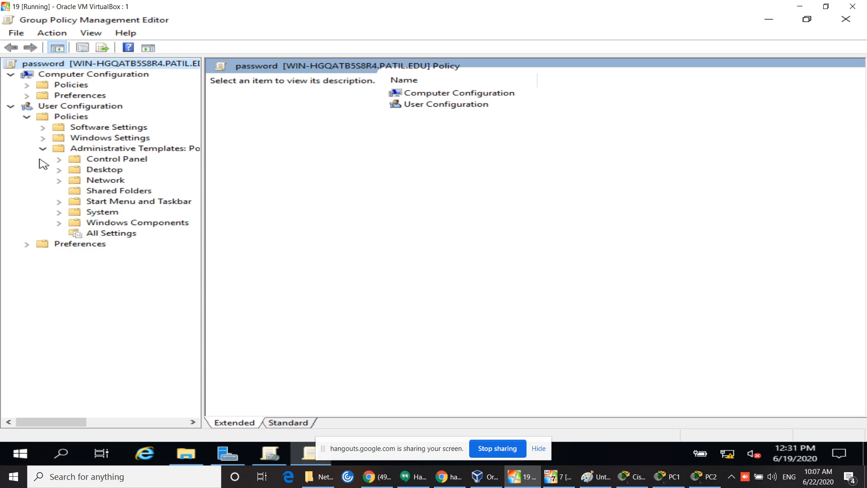
left_click(45, 149)
left_click(45, 138)
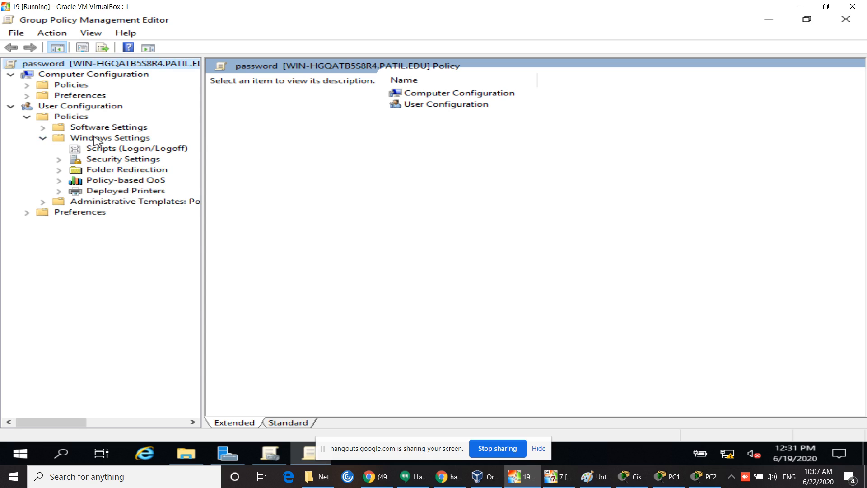
left_click(102, 161)
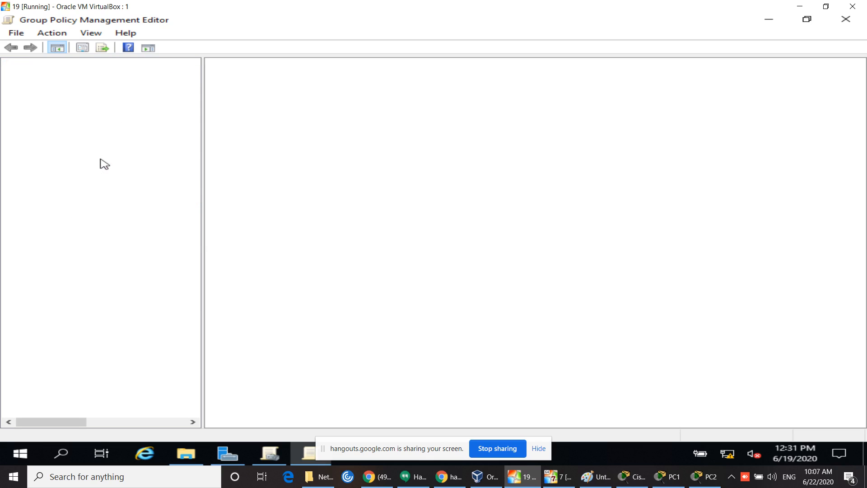
Step: Browse the user-side Security Settings, including Public Key and Software Restriction Policies
double_click(102, 161)
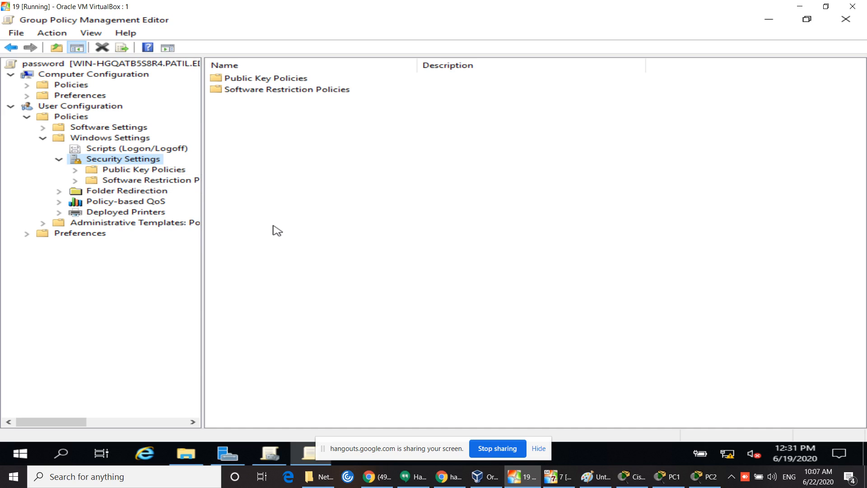
left_click(75, 170)
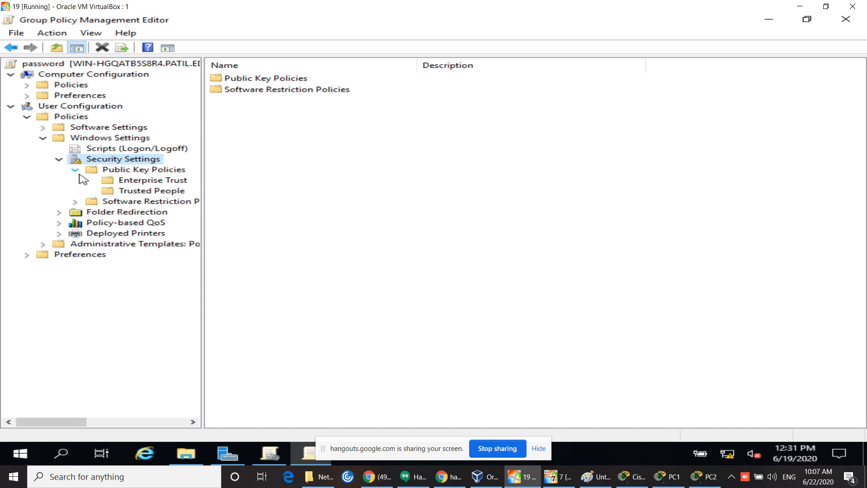
left_click(75, 170)
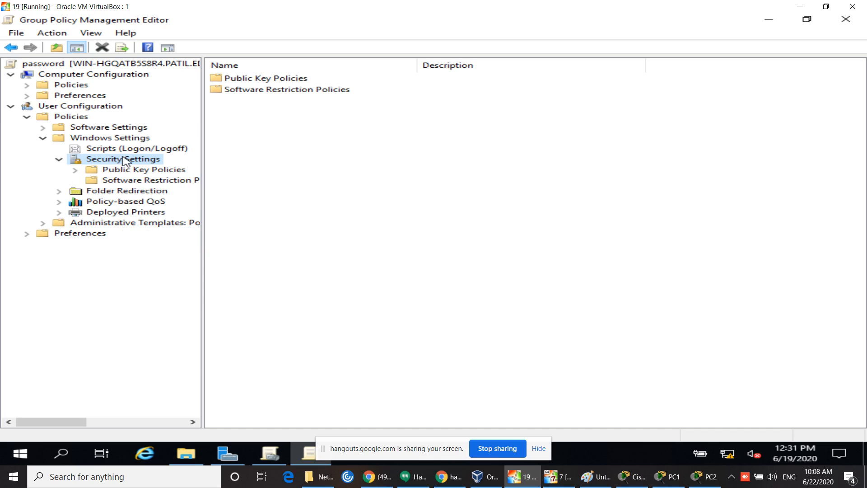
left_click(59, 160)
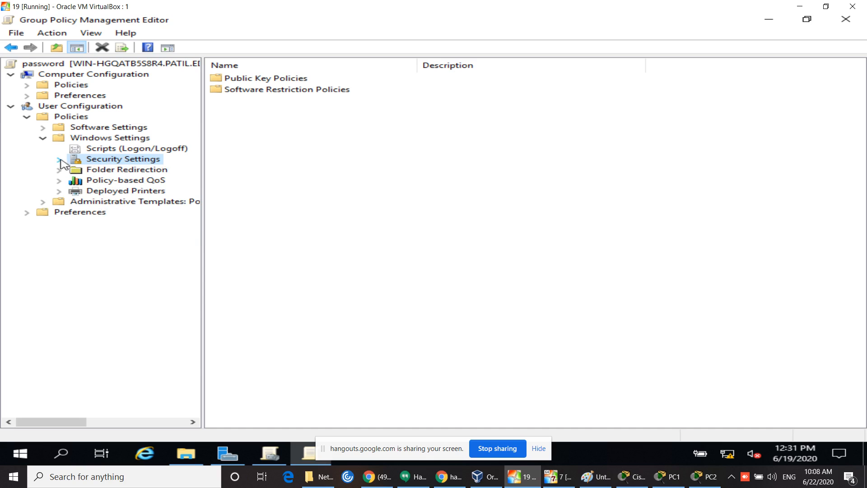
left_click(124, 149)
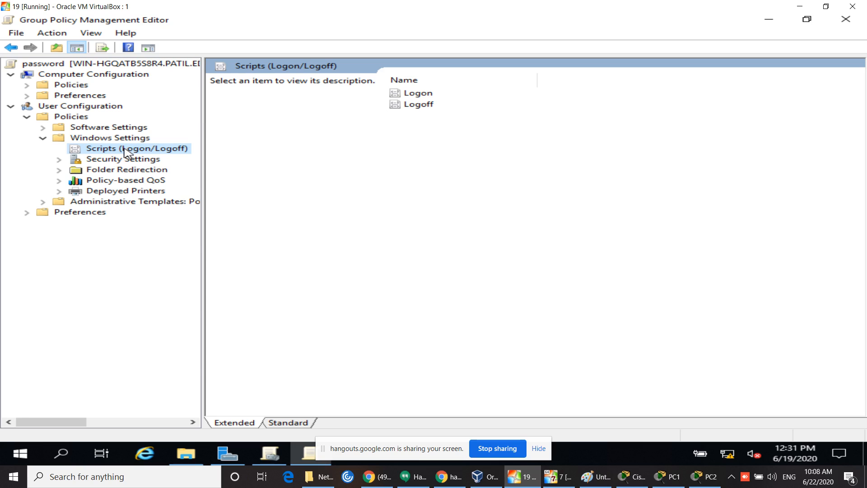
double_click(126, 160)
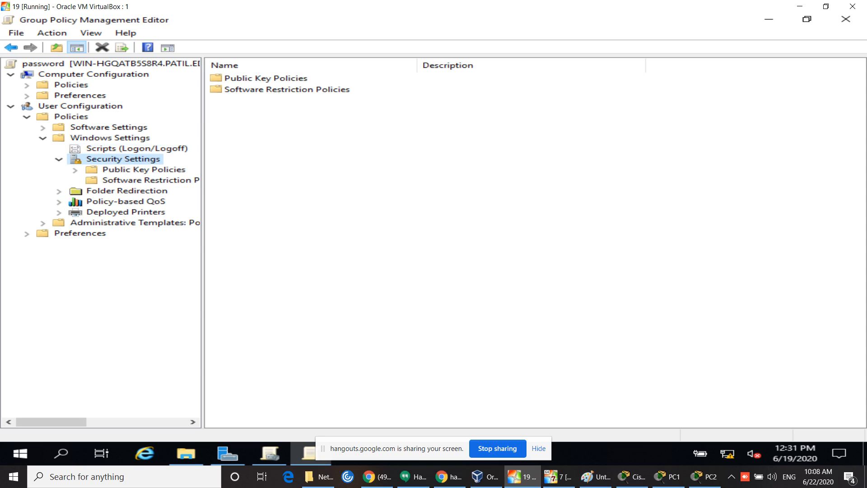
double_click(285, 90)
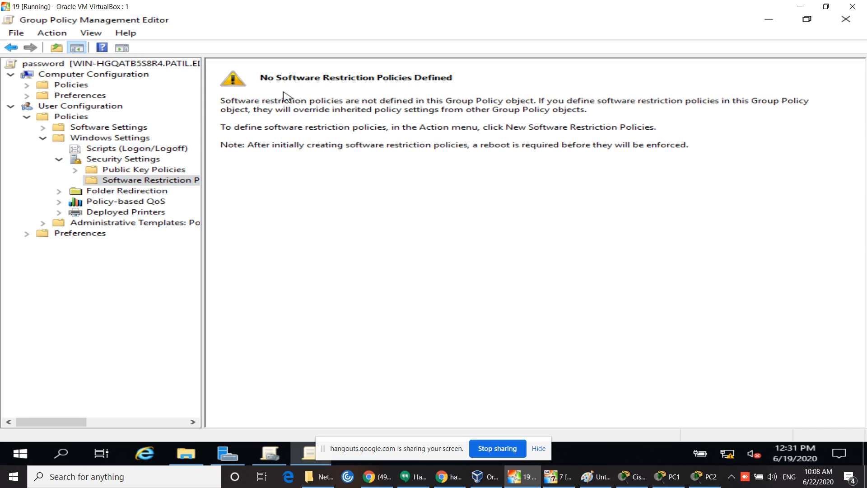
left_click(11, 47)
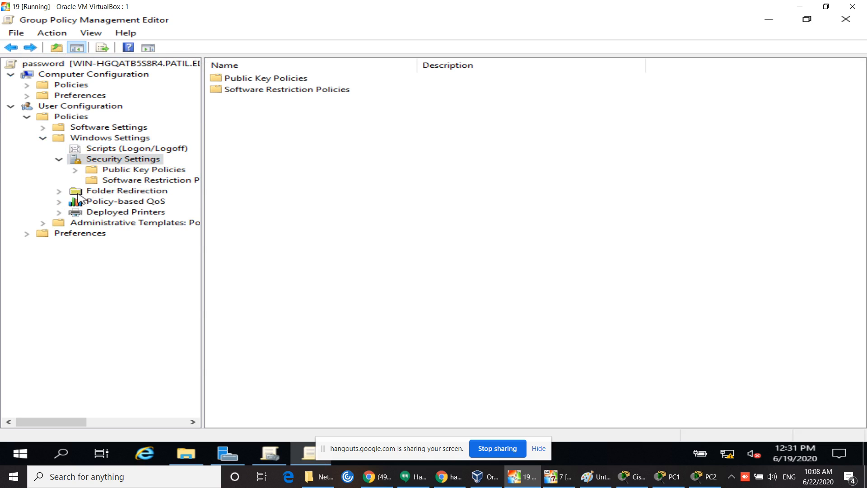
left_click(60, 161)
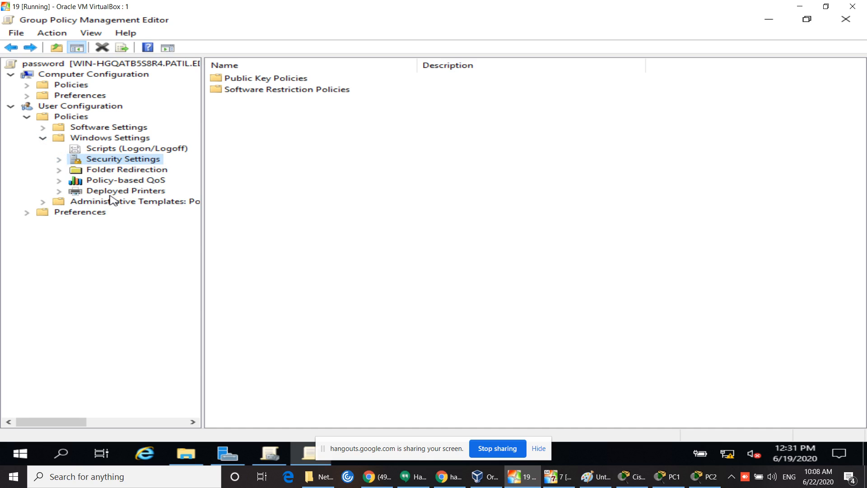
Step: Browse the user Administrative Templates, Windows Components and System folders, widening the tree pane
left_click(43, 202)
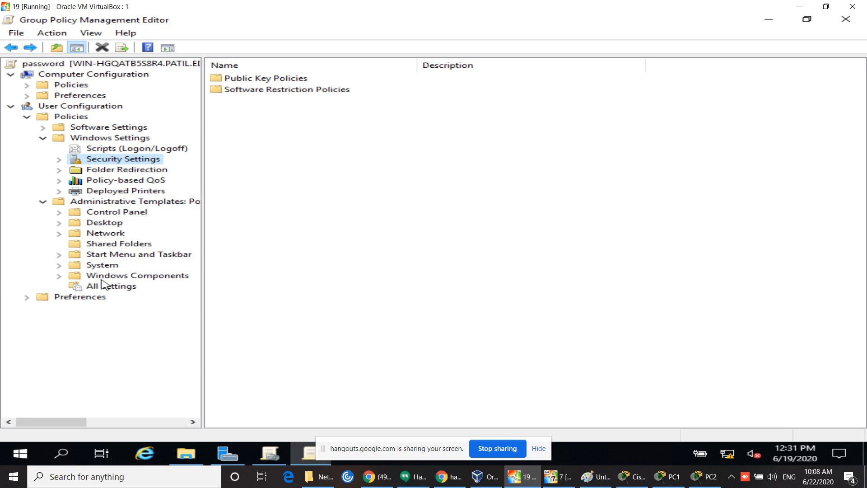
left_click(59, 276)
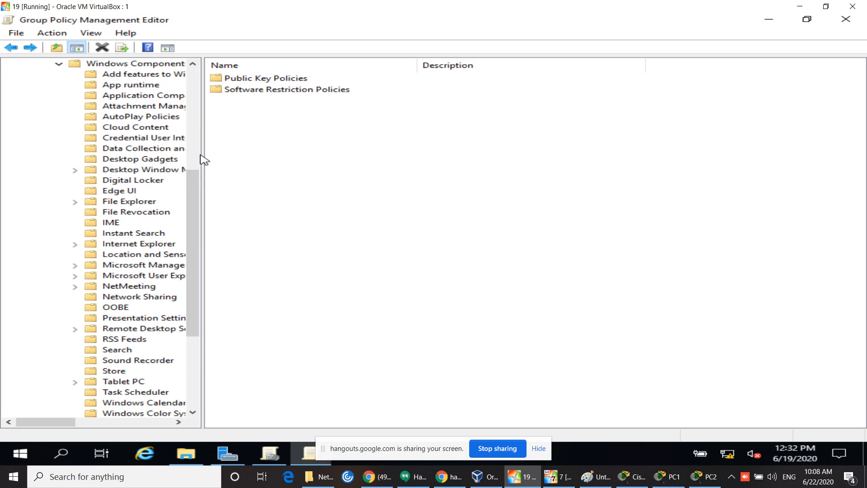
left_click_drag(204, 151, 309, 173)
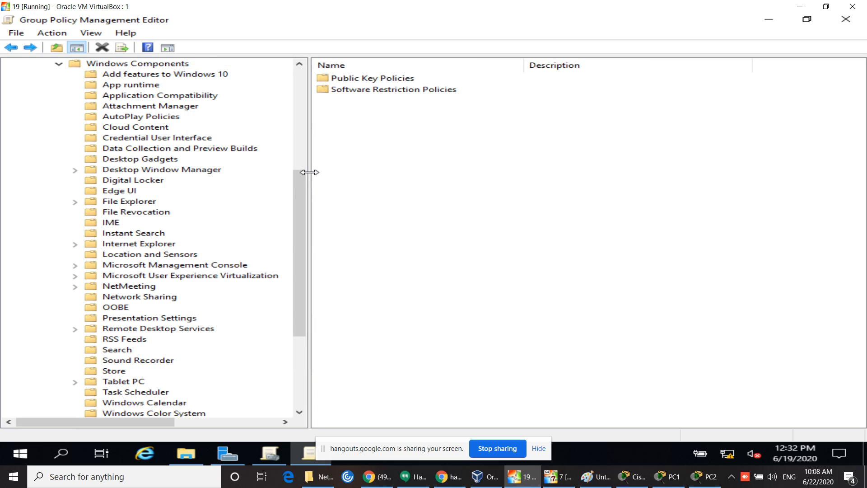
left_click_drag(304, 208, 264, 111)
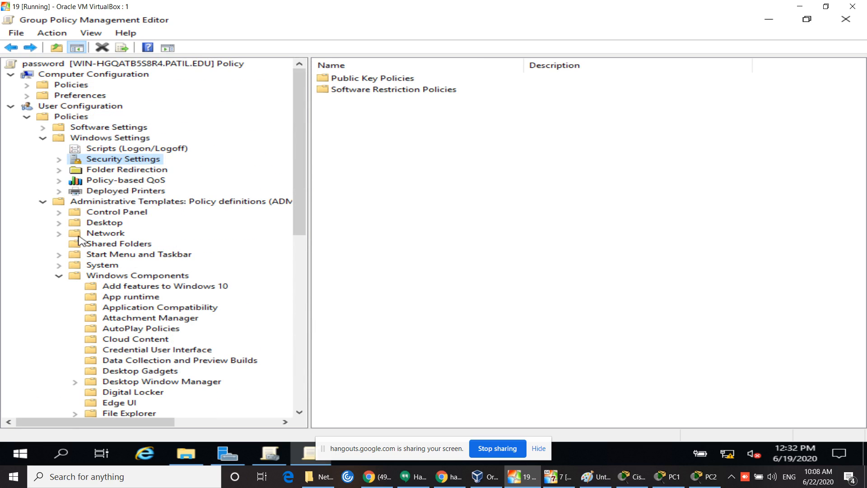
left_click(67, 277)
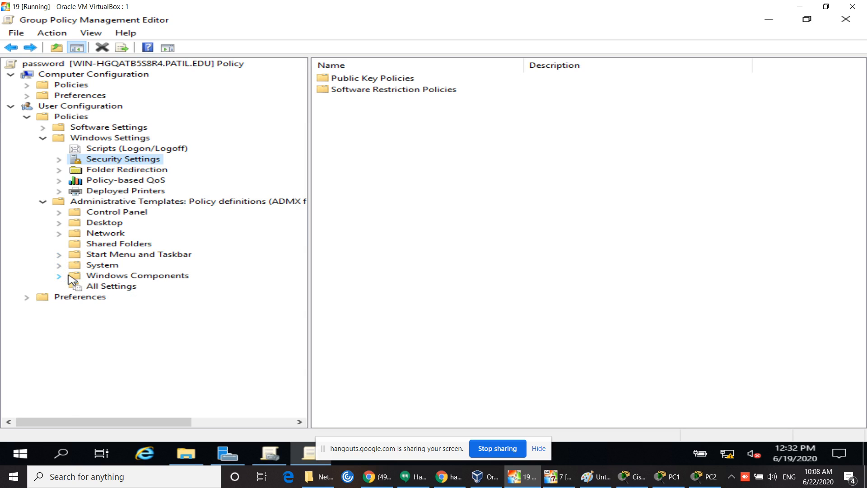
left_click(60, 267)
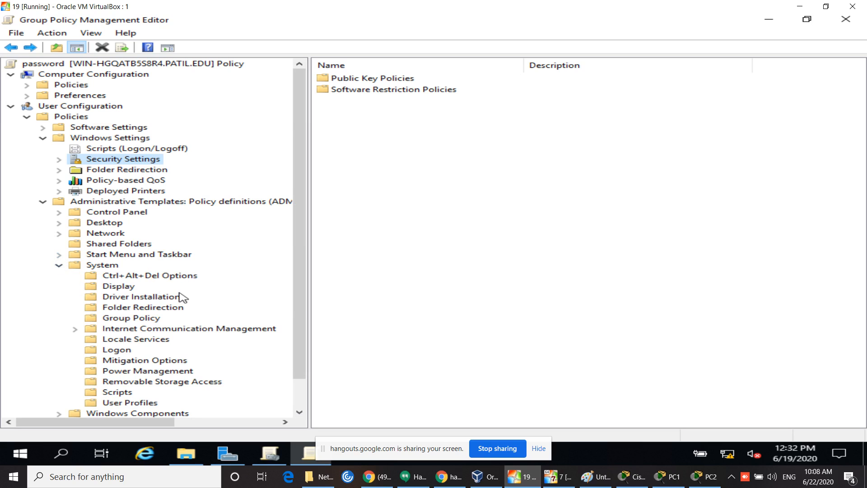
left_click_drag(299, 286, 297, 319)
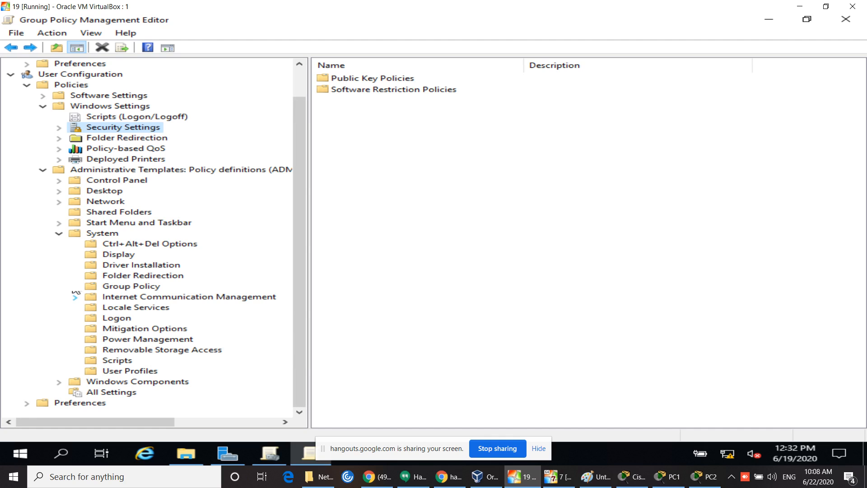
left_click(59, 234)
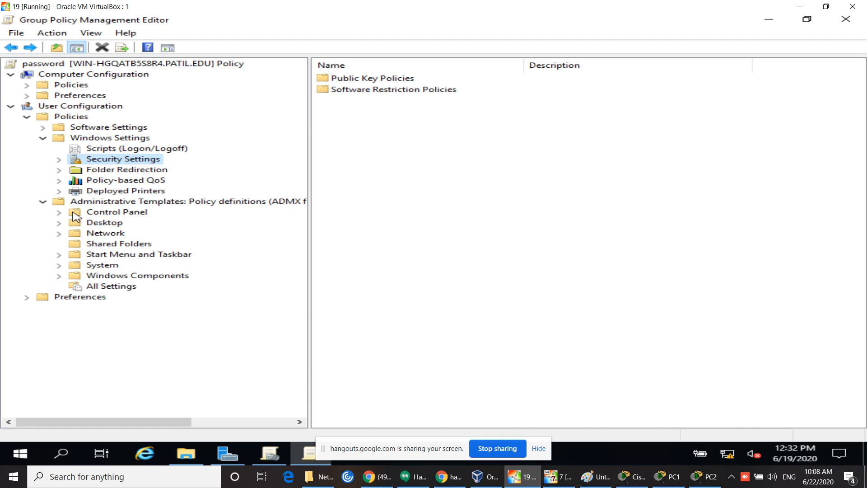
Step: Collapse user Windows Settings and User Configuration Policies, then expand Computer Configuration Policies
left_click(43, 137)
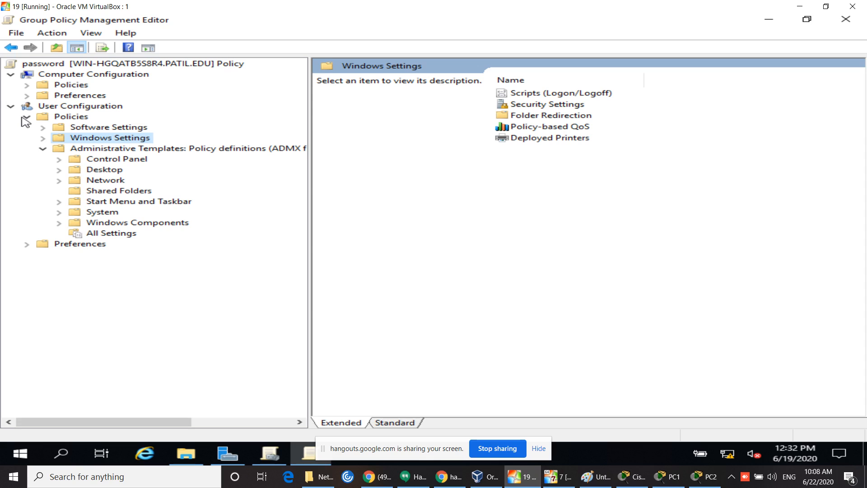
left_click(25, 119)
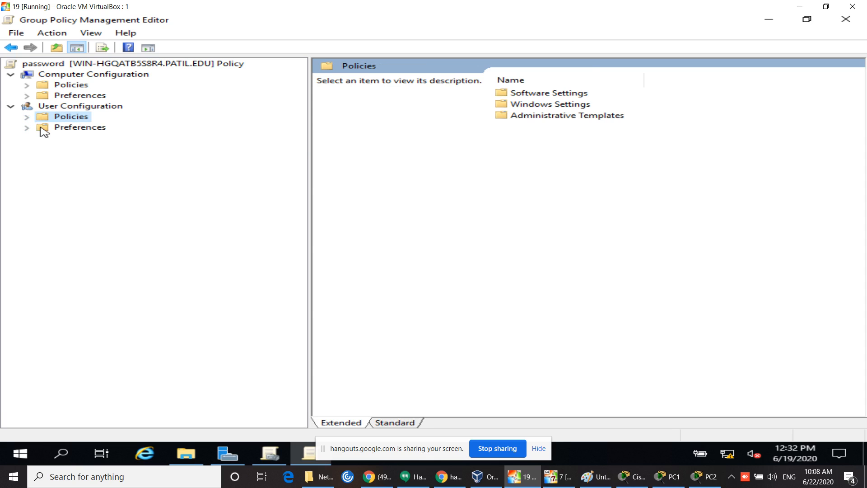
double_click(71, 85)
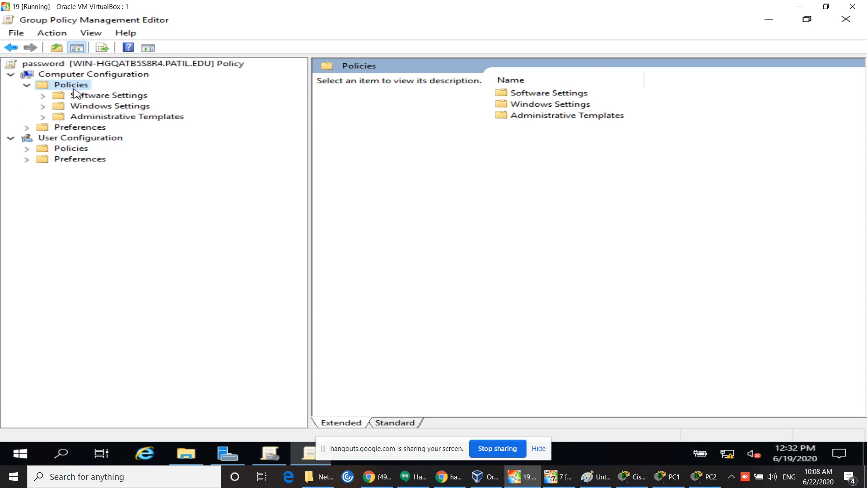
Step: Expand computer Windows Settings, open Security Settings, then its Account Policies group
left_click(106, 107)
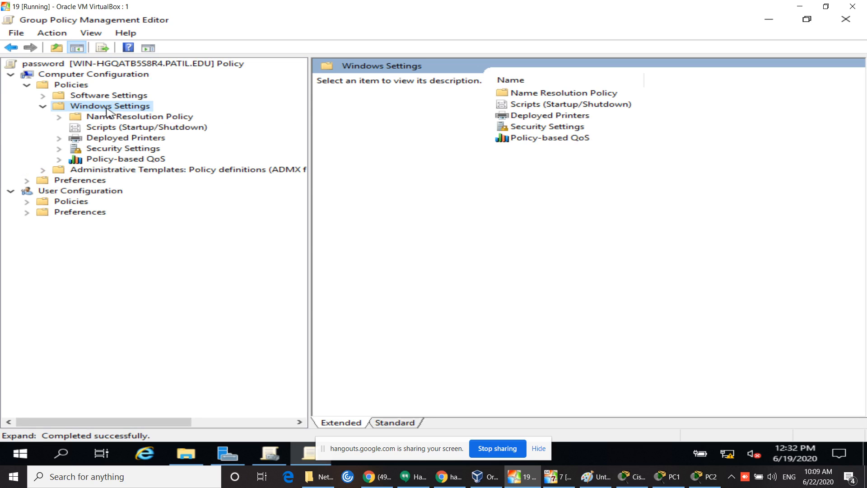
double_click(121, 149)
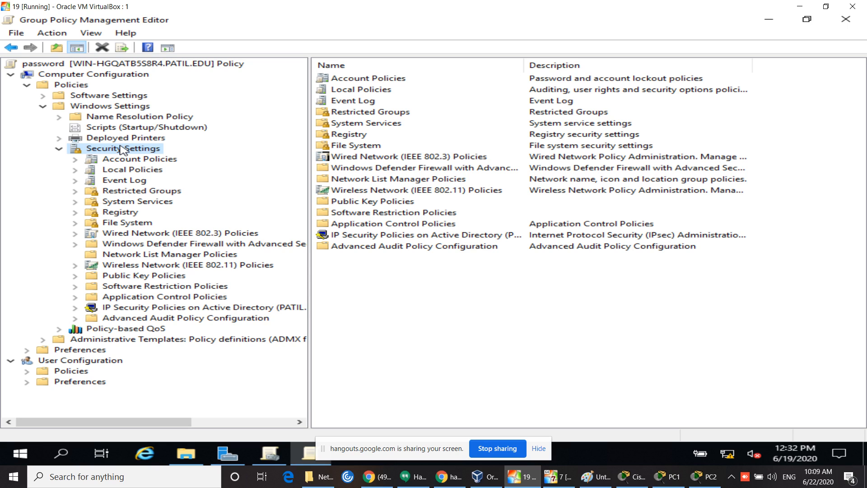
left_click(59, 149)
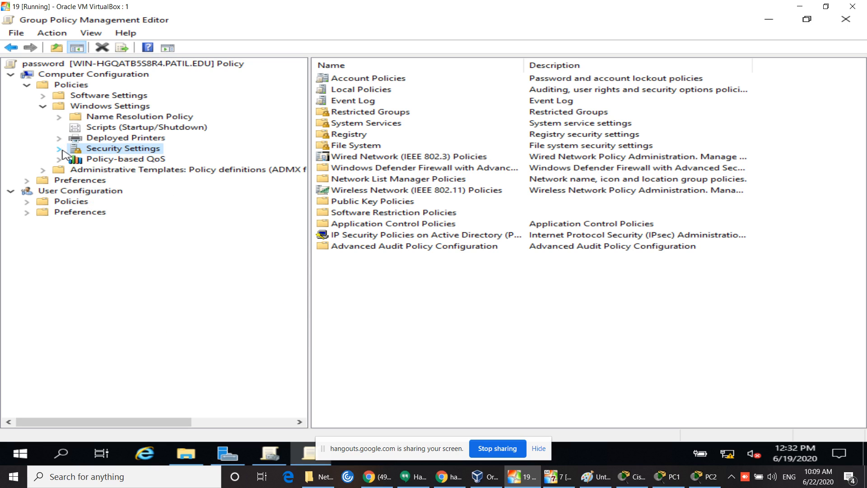
left_click(43, 107)
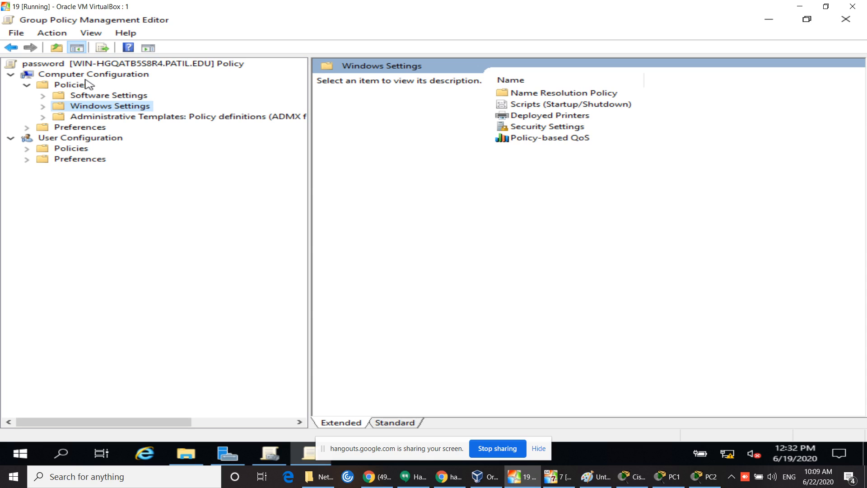
left_click(44, 108)
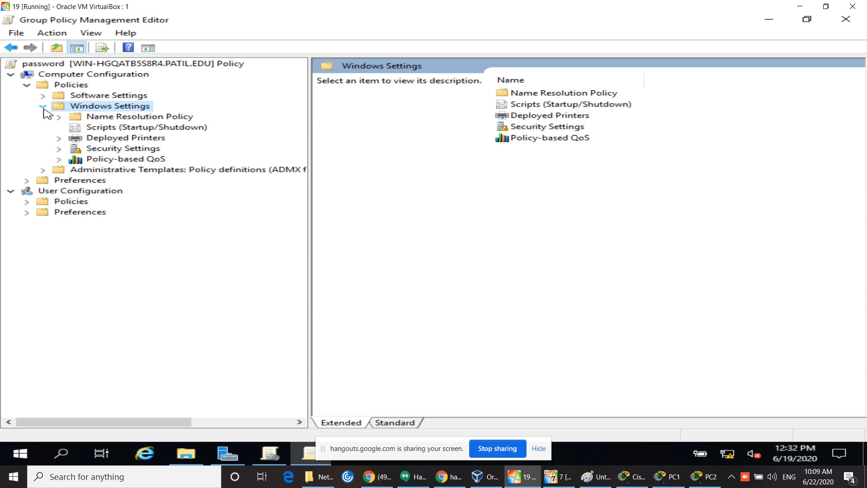
double_click(110, 150)
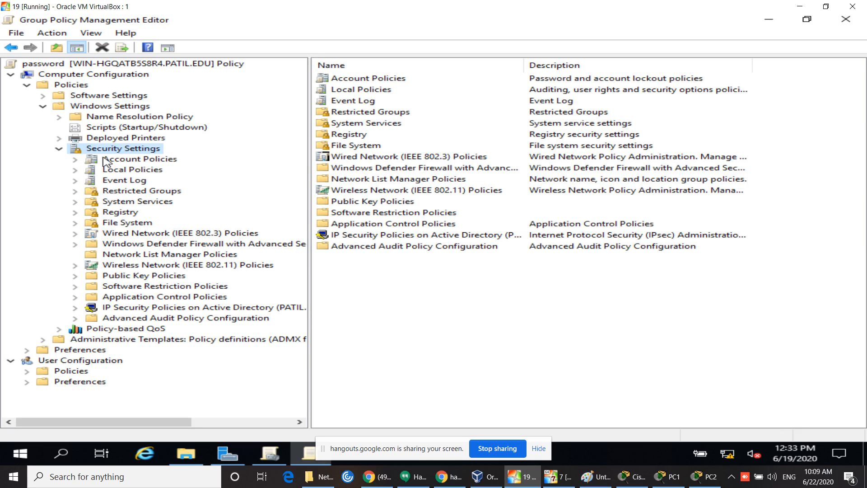
double_click(361, 82)
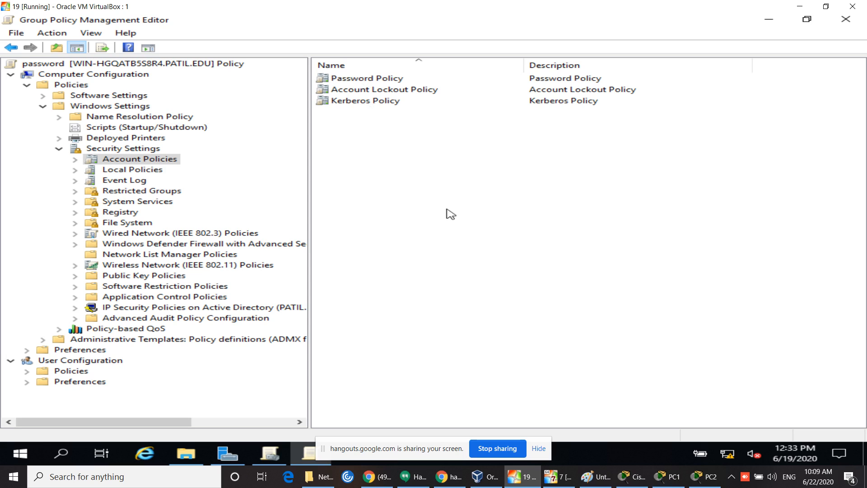
Step: Open Password Policy and read the Explain text for Enforce password history
double_click(388, 83)
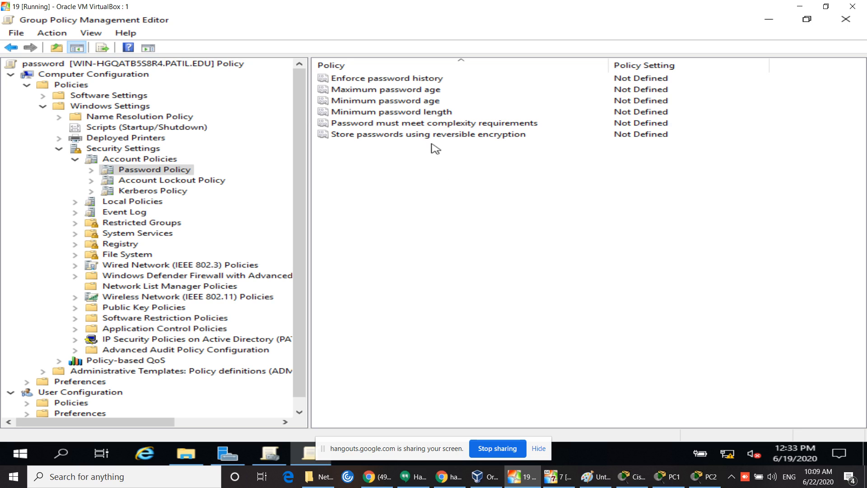
left_click(421, 80)
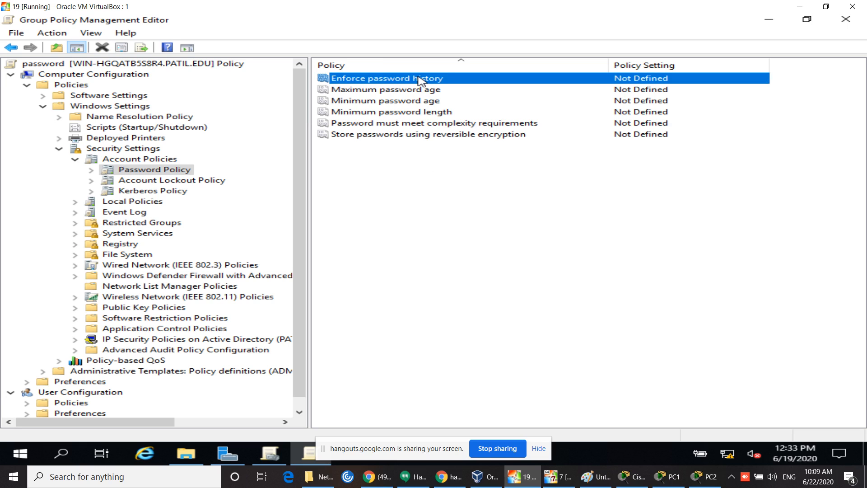
double_click(422, 80)
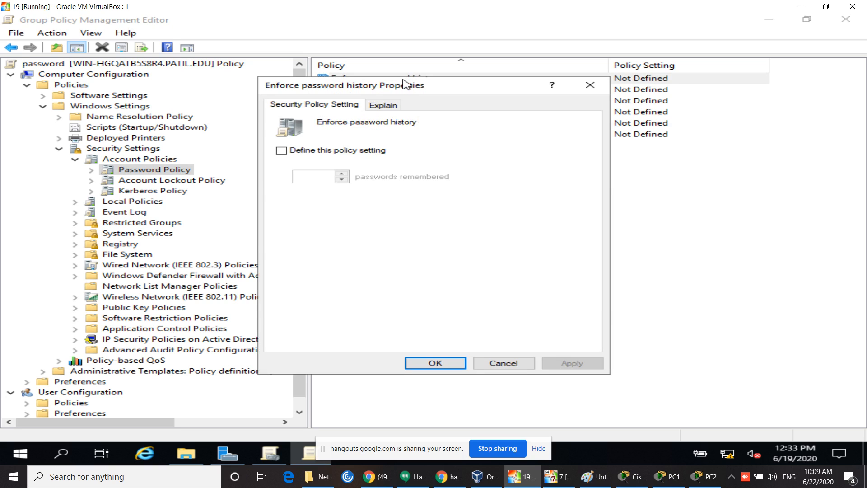
left_click(387, 108)
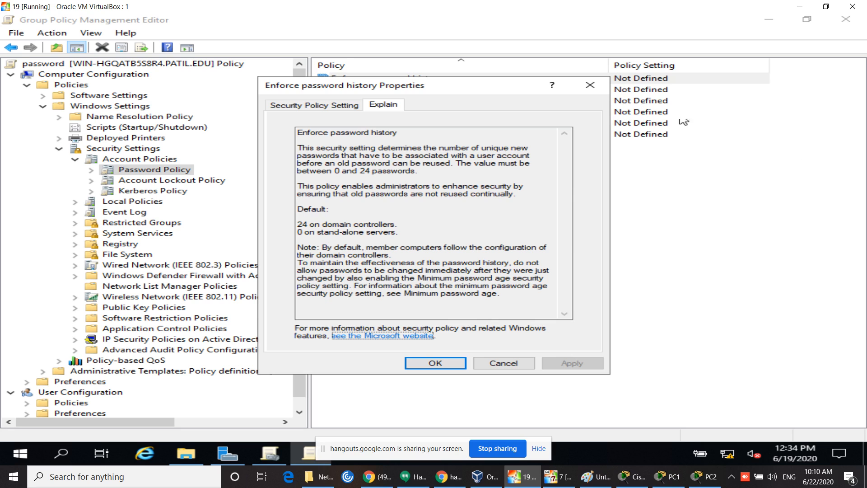
left_click(590, 85)
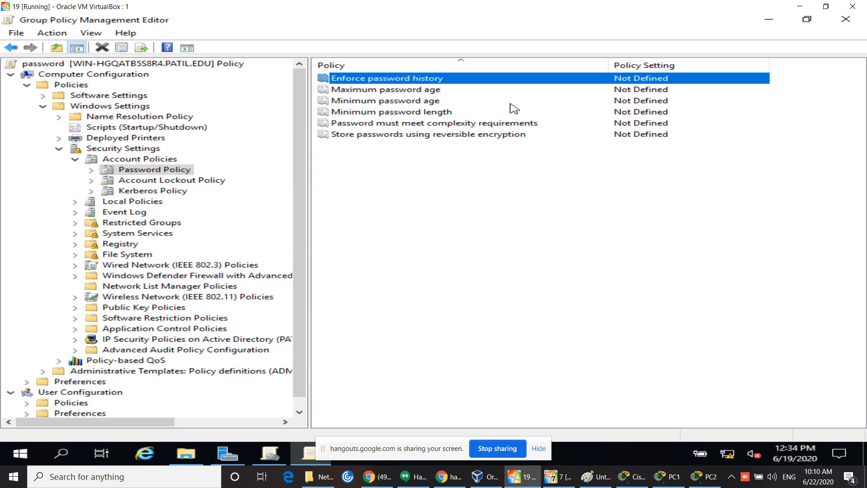
double_click(443, 93)
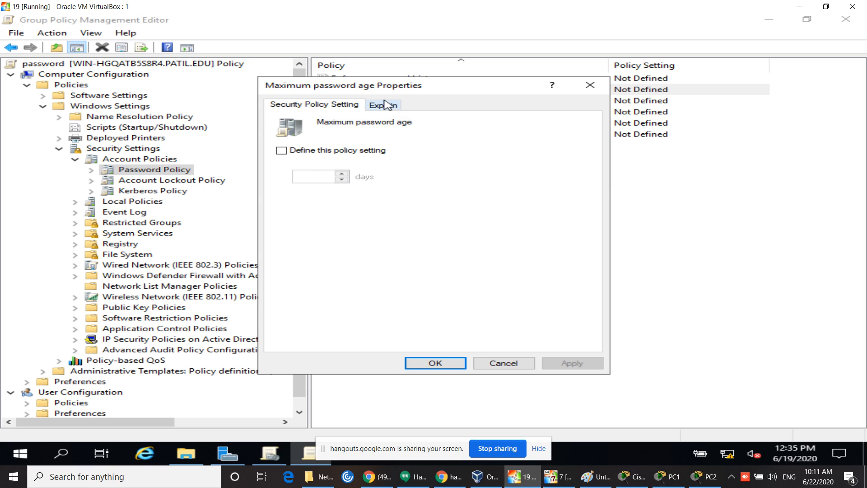
left_click(588, 86)
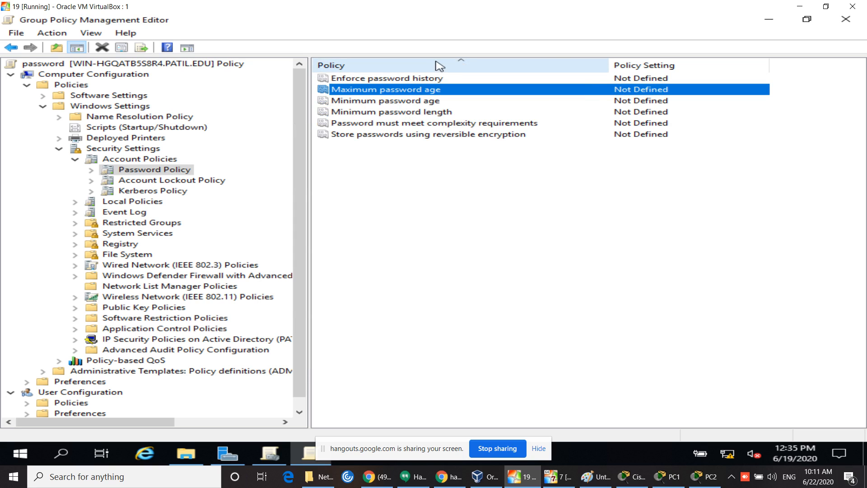
double_click(399, 79)
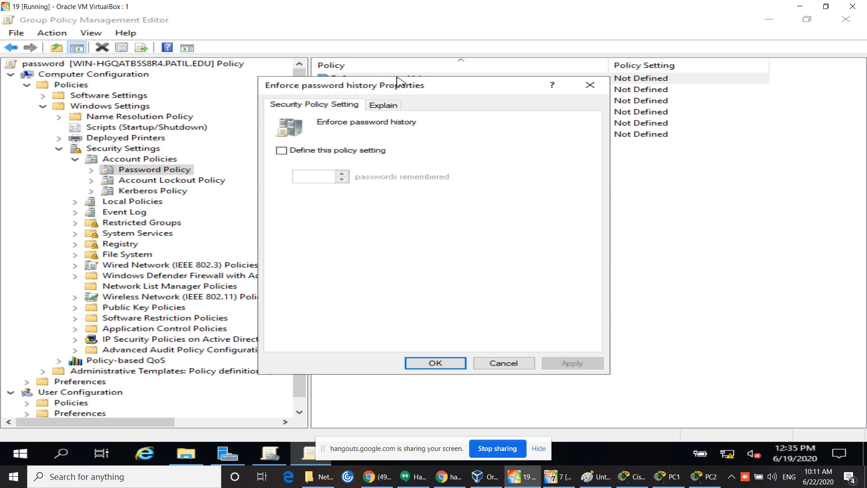
left_click(385, 106)
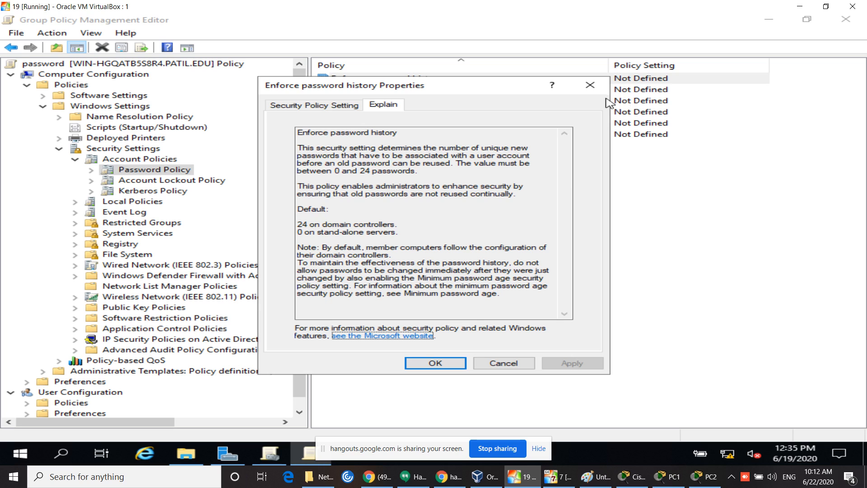
left_click(589, 85)
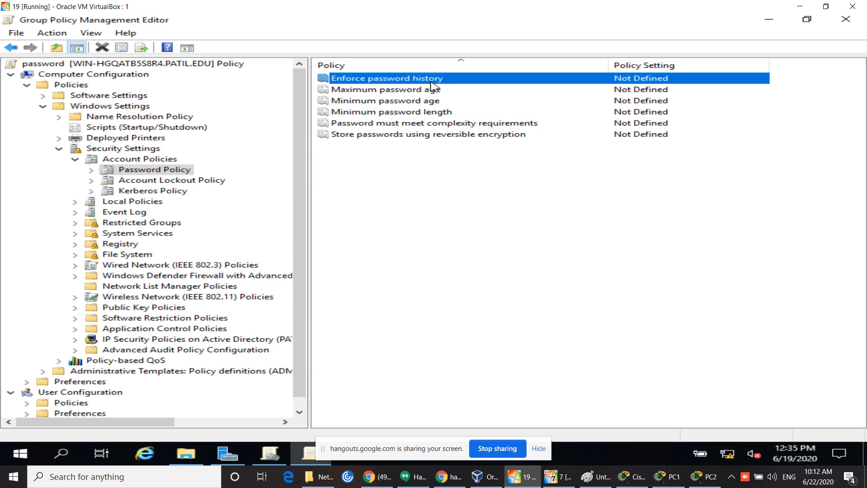
Step: Define Enforce password history as 10 passwords remembered
double_click(415, 81)
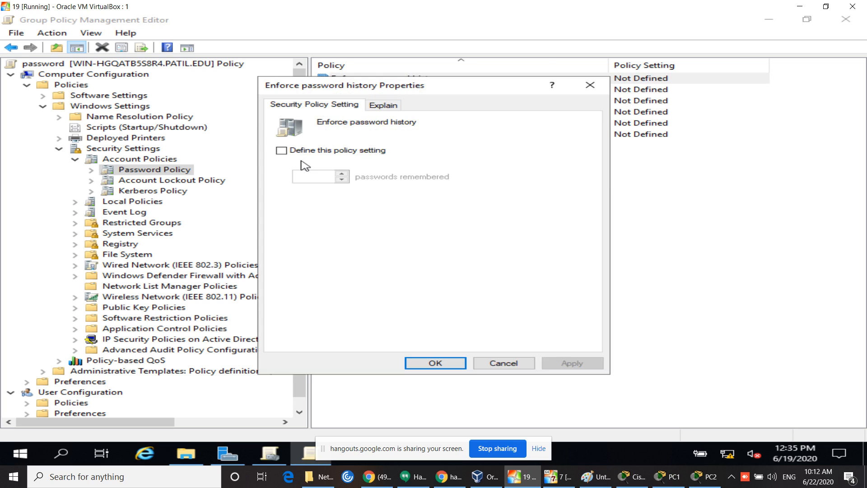
left_click(281, 151)
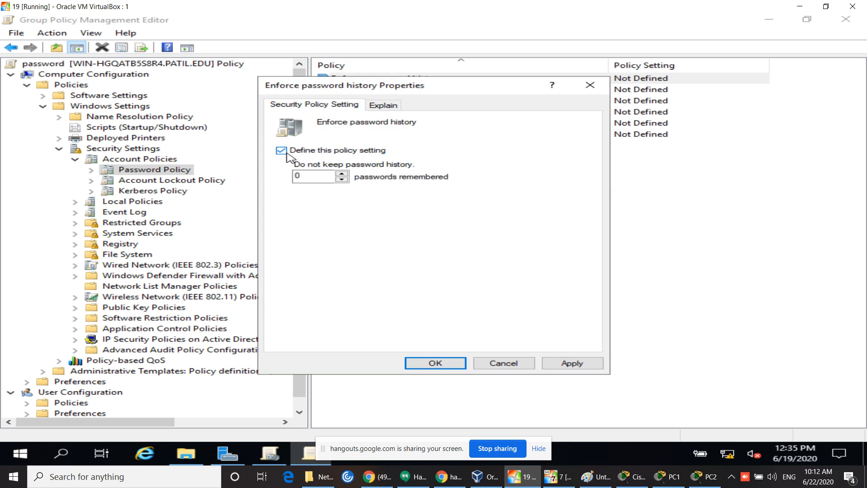
key("Tab")
type("10")
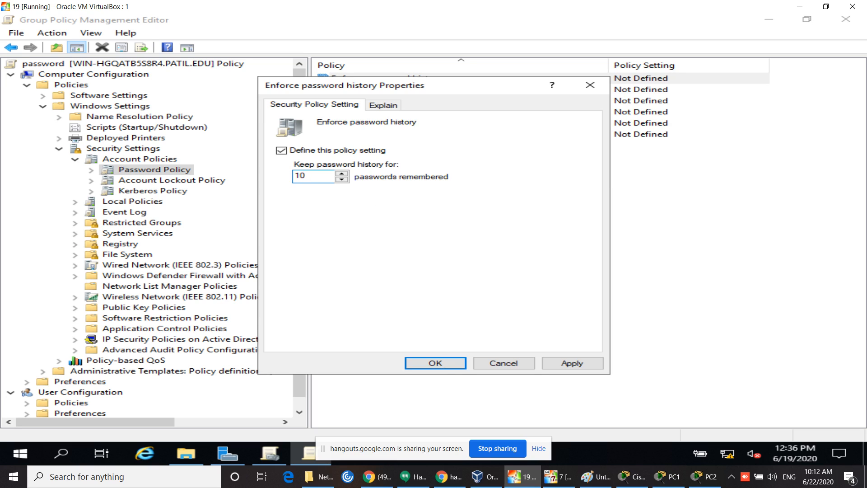
left_click(441, 363)
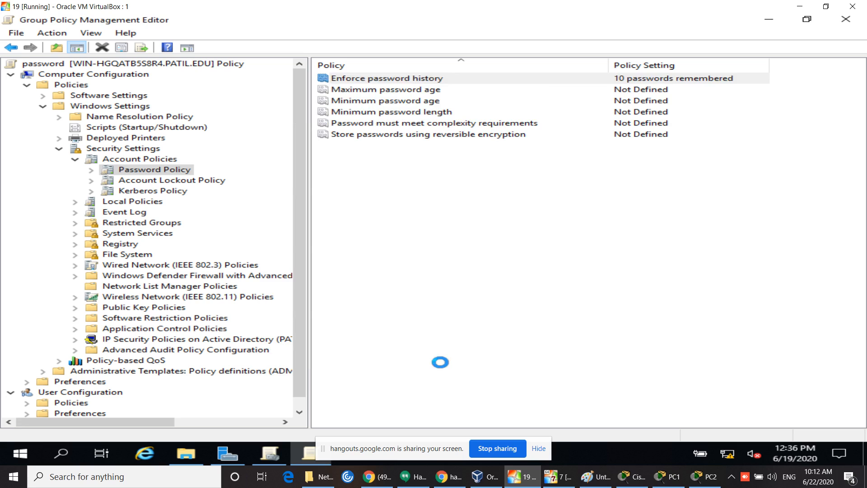
left_click(447, 358)
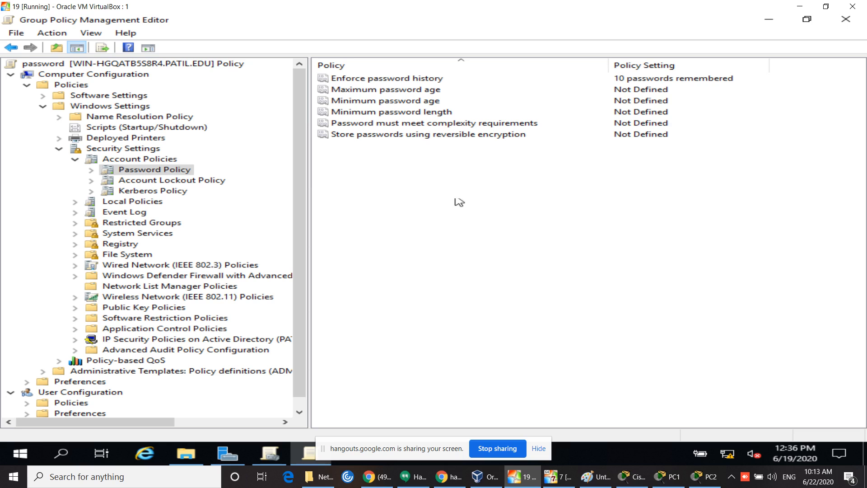
double_click(427, 90)
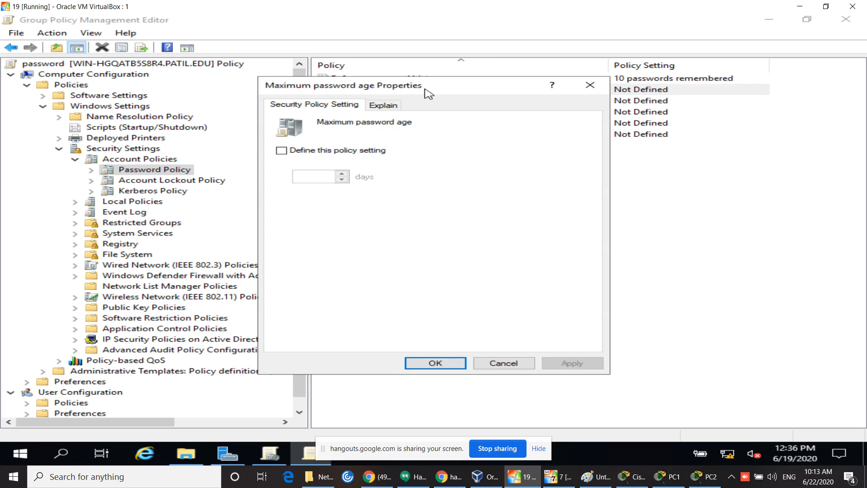
Step: Set Maximum password age to 5 days, accepting the suggested 4-day minimum age
left_click(392, 105)
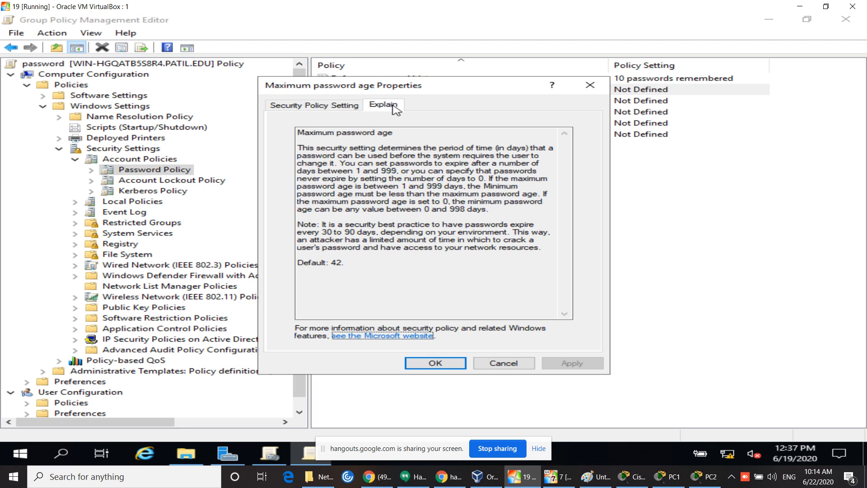
left_click(328, 108)
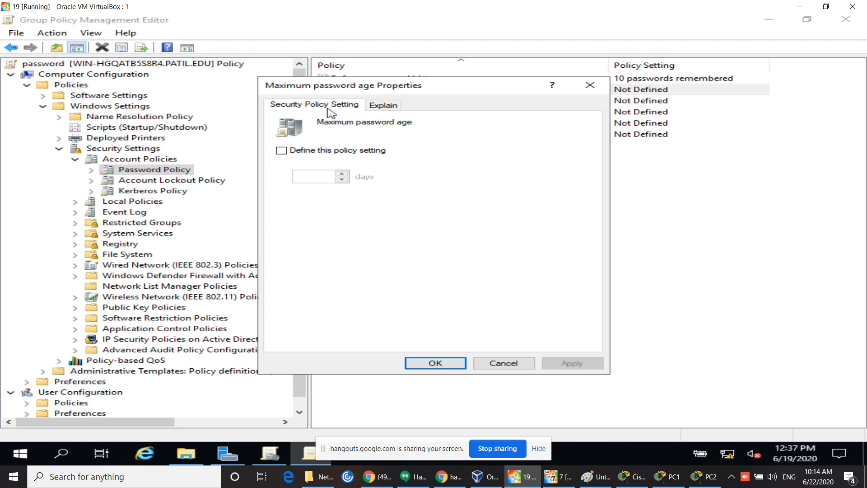
left_click(282, 151)
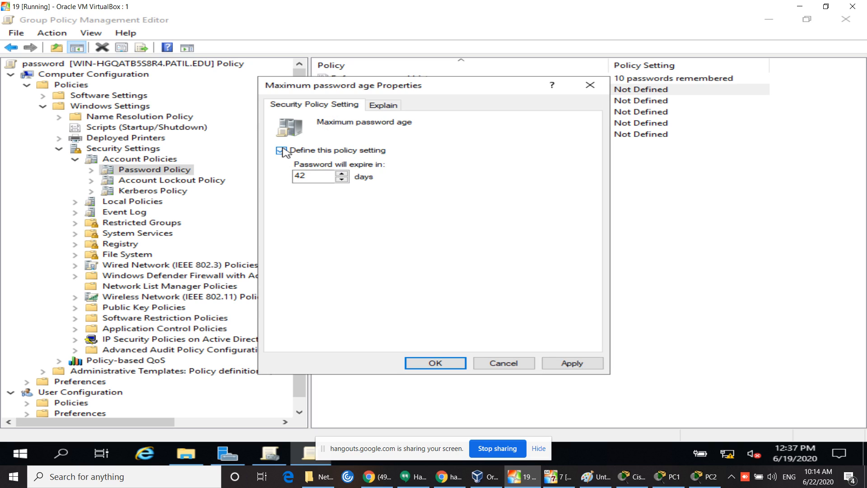
double_click(314, 177)
key("BackSpace")
key("ctrl+z")
type("5")
left_click(450, 365)
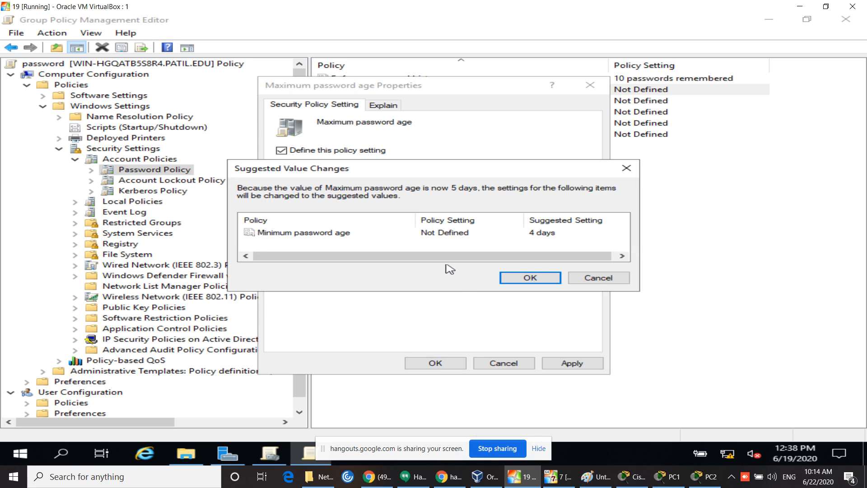
left_click(519, 280)
key("Return")
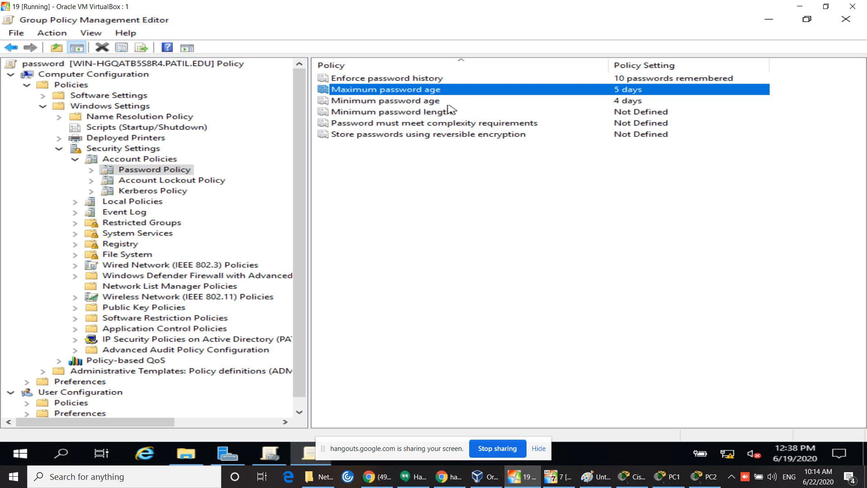
double_click(400, 116)
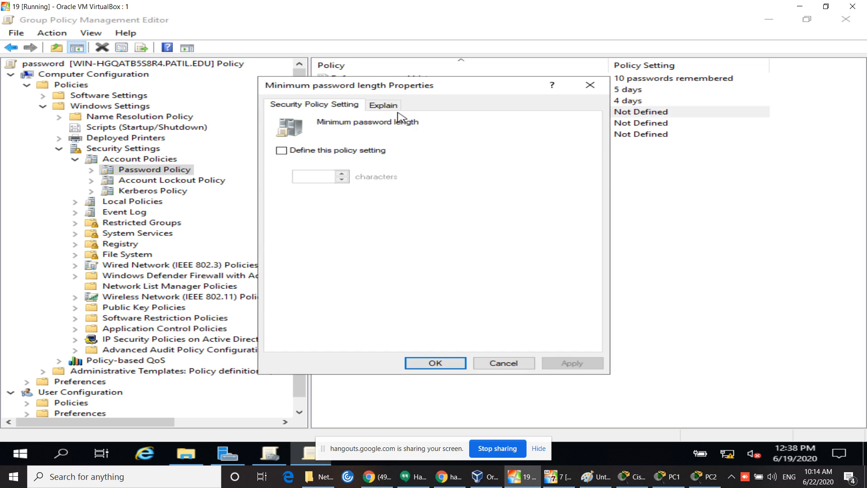
Step: Define Minimum password length as 10 characters
left_click(395, 107)
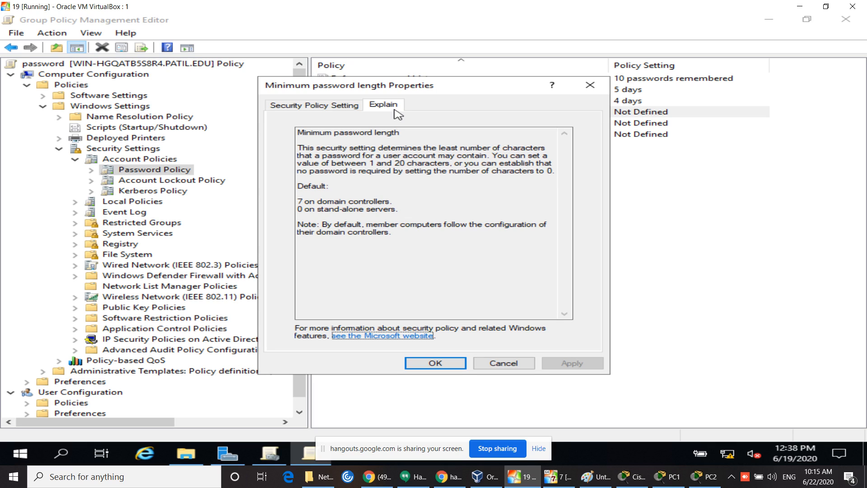
left_click(324, 107)
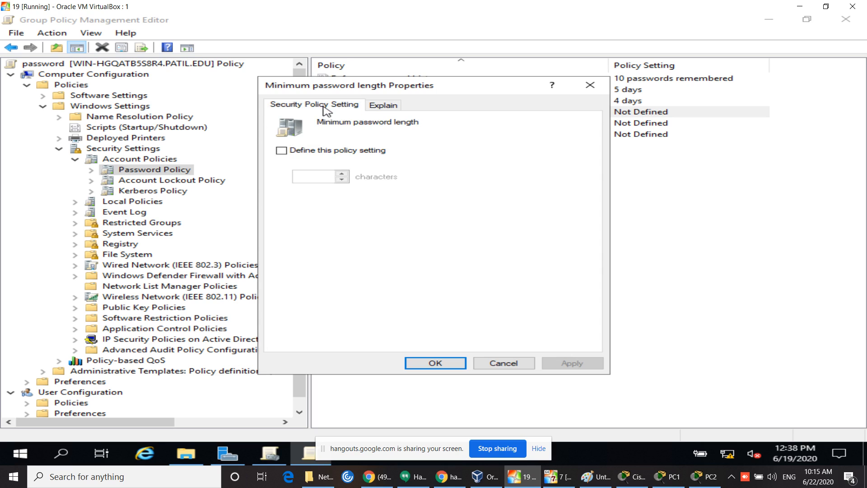
left_click(315, 154)
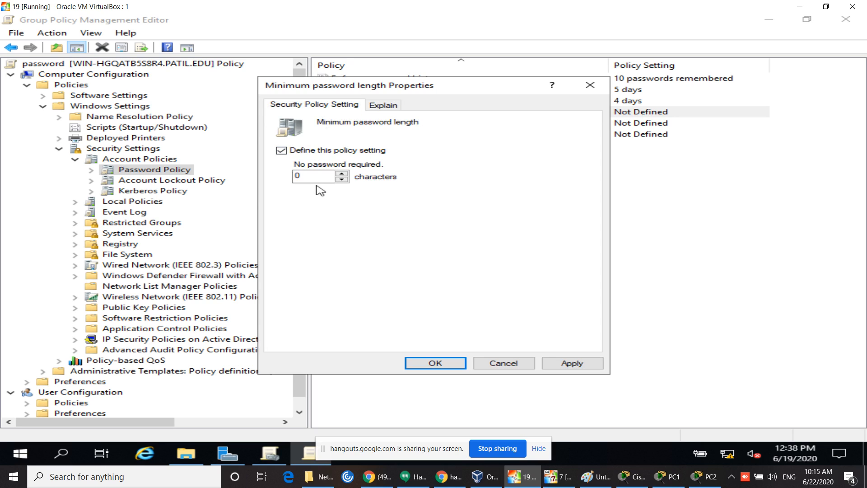
left_click_drag(318, 176, 276, 181)
type("10")
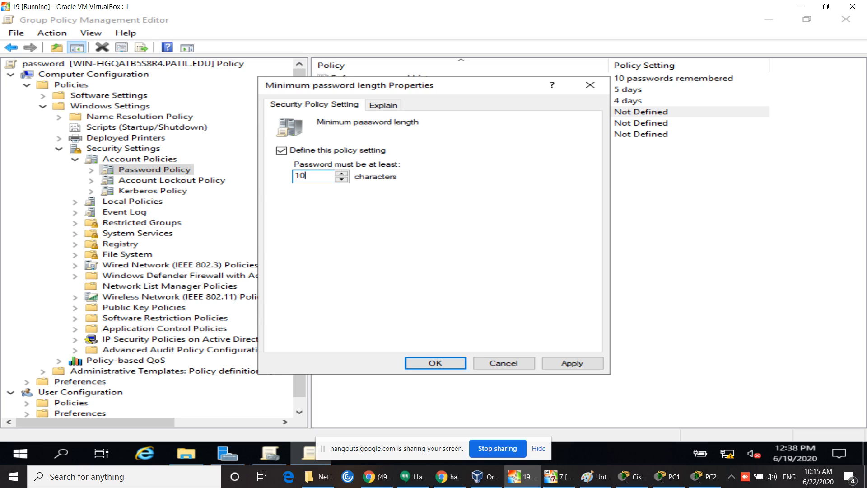
left_click(446, 364)
left_click(449, 369)
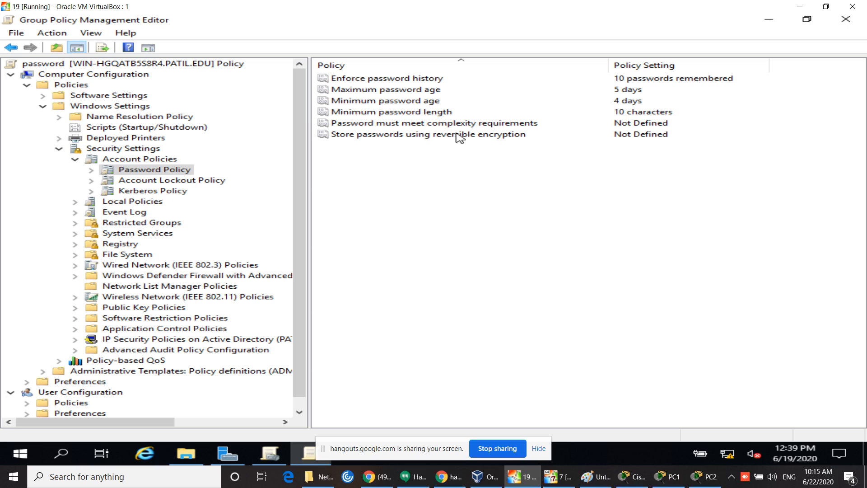
Step: Define Password must meet complexity requirements as Enabled and apply it
double_click(469, 125)
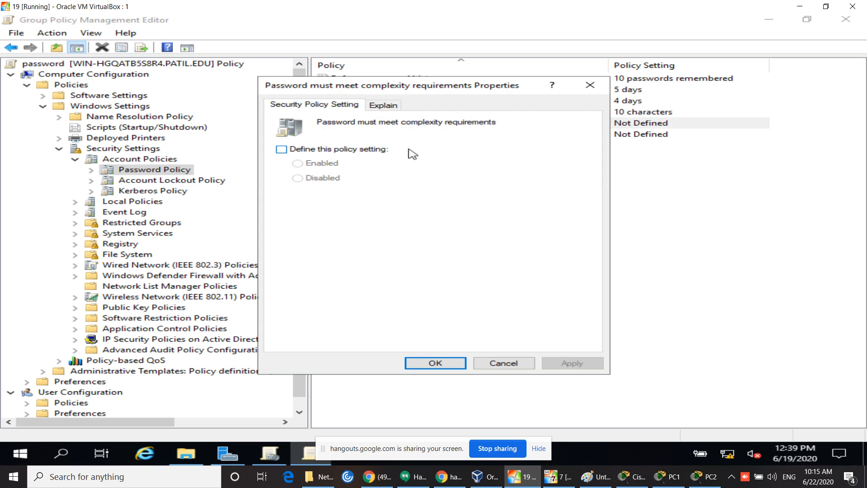
left_click(316, 149)
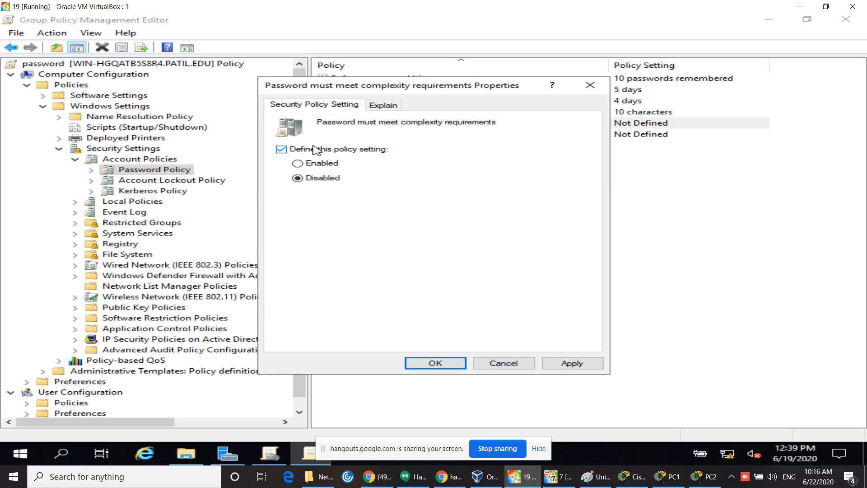
left_click(305, 163)
left_click(295, 180)
left_click(297, 164)
left_click(571, 364)
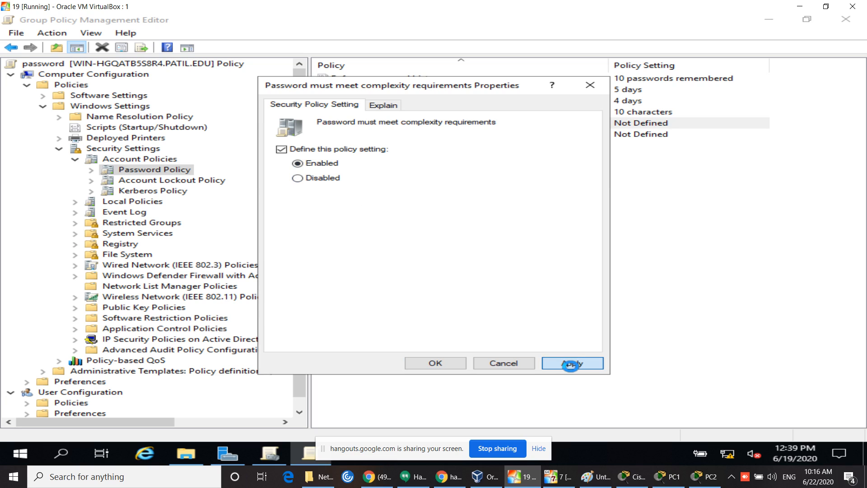
left_click(445, 365)
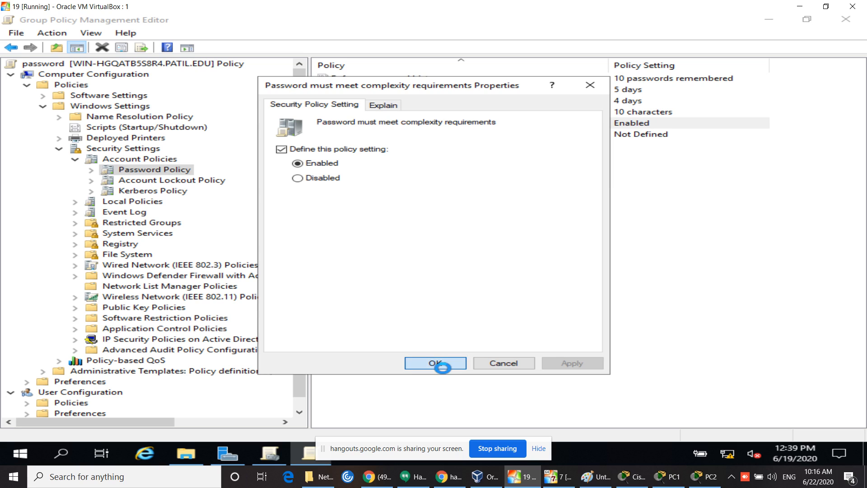
left_click(447, 374)
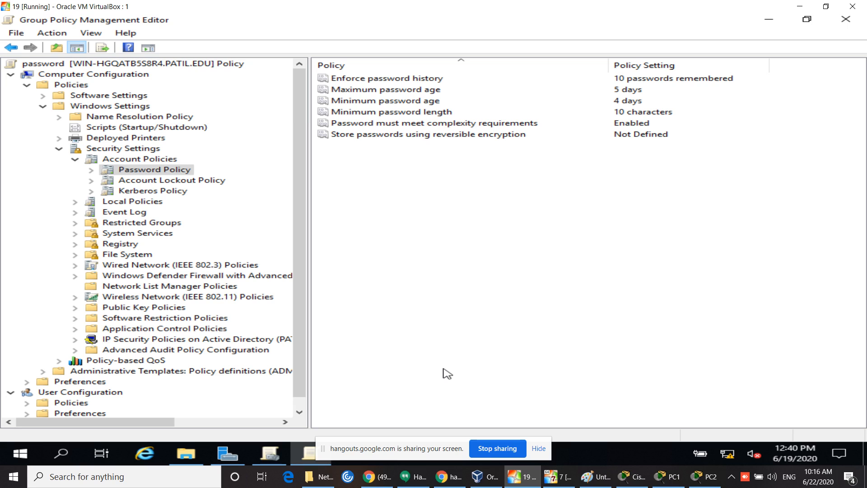
Step: Look through the context menus and actions for the Password Policy list
right_click(499, 280)
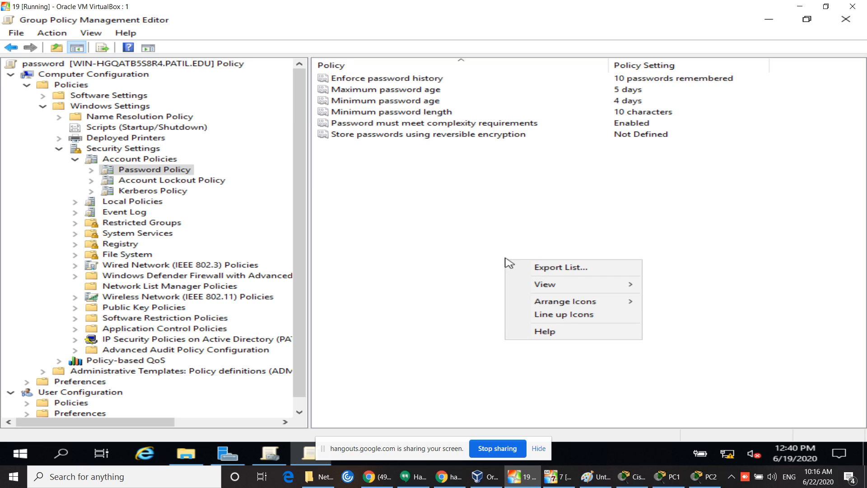
right_click(602, 182)
left_click(763, 187)
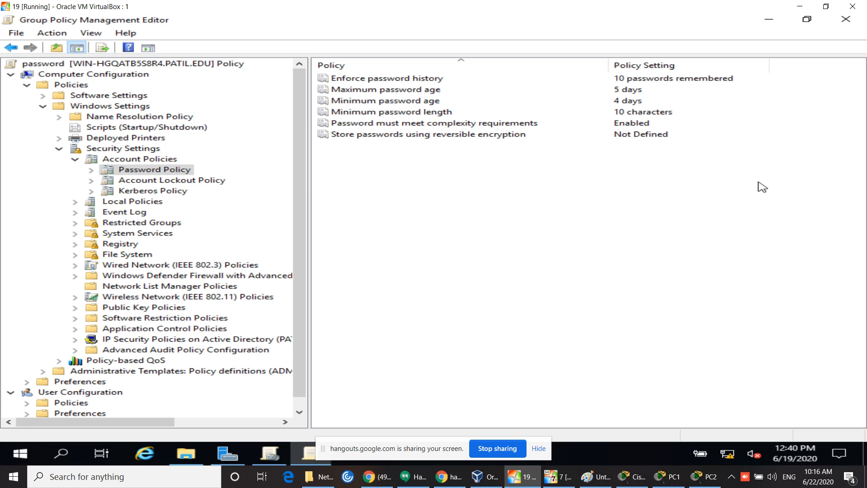
left_click(238, 103)
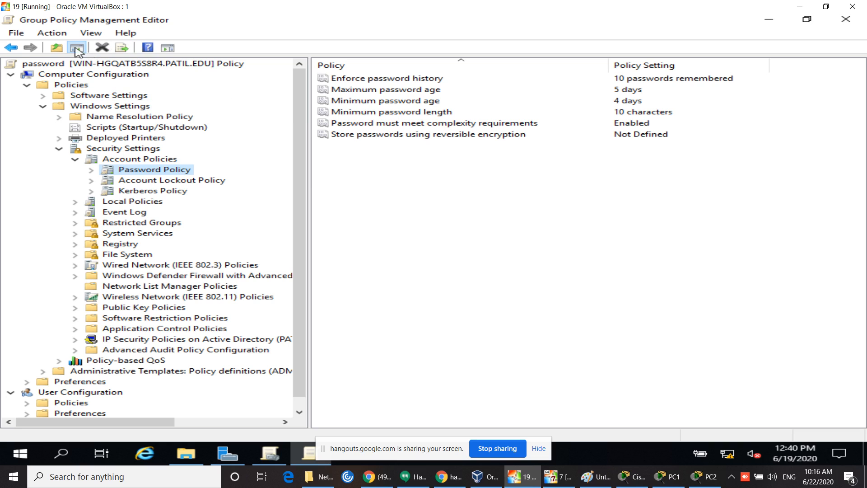
left_click(49, 36)
left_click(28, 35)
right_click(397, 185)
left_click(654, 242)
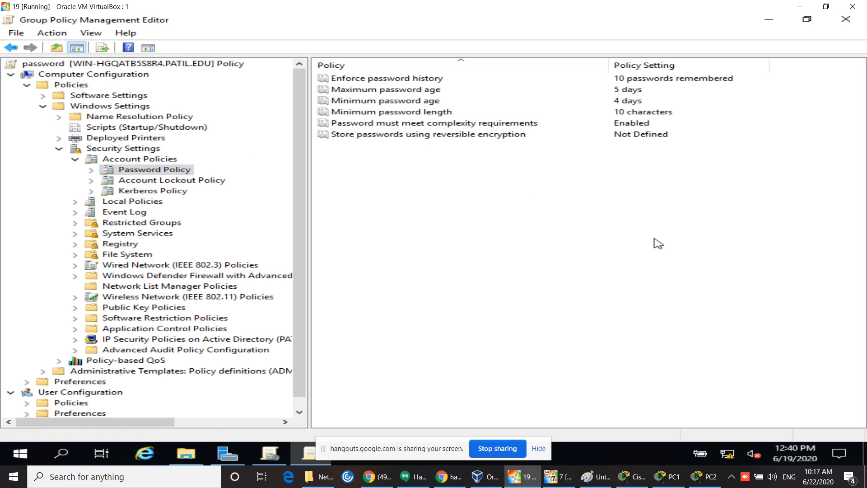
Step: Close the Group Policy Management Editor and the Group Policy Management console
left_click(857, 19)
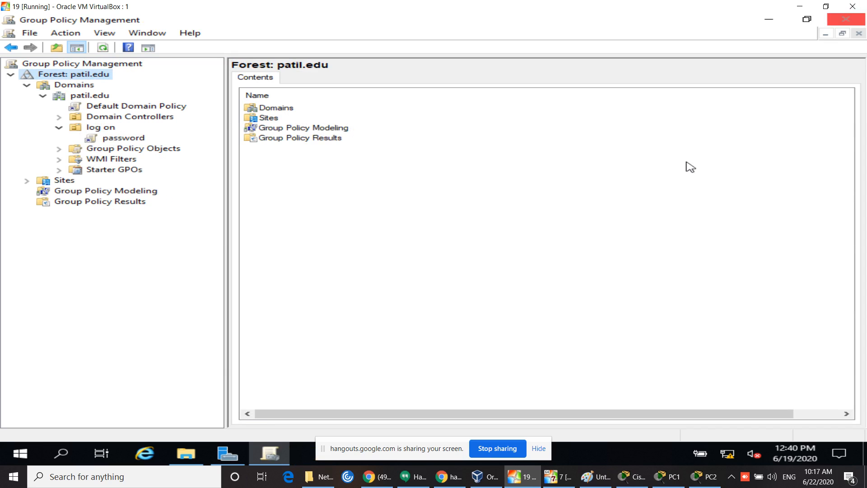
left_click(846, 19)
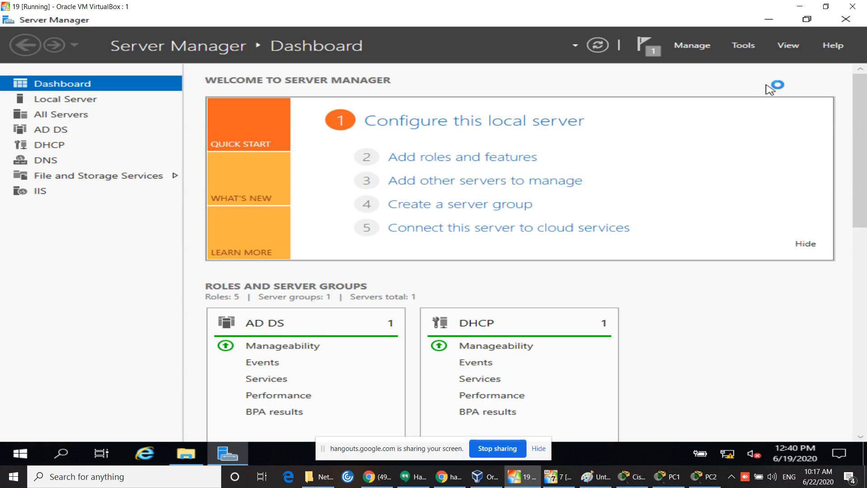
left_click(55, 459)
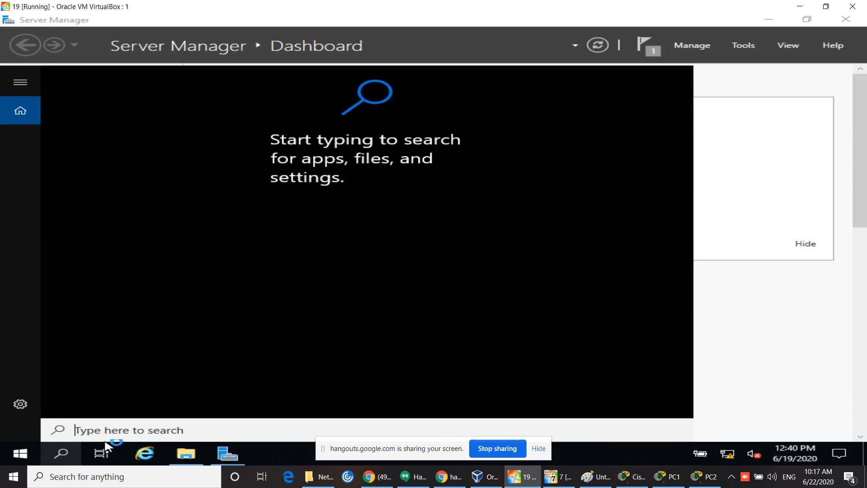
Step: Run gpupdate twice in Command Prompt until policies refresh successfully, then close it
type("cmd")
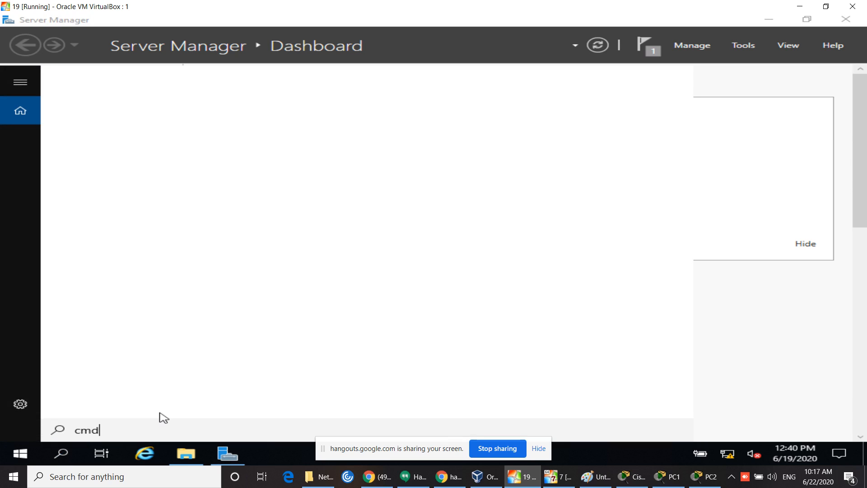
key("Return")
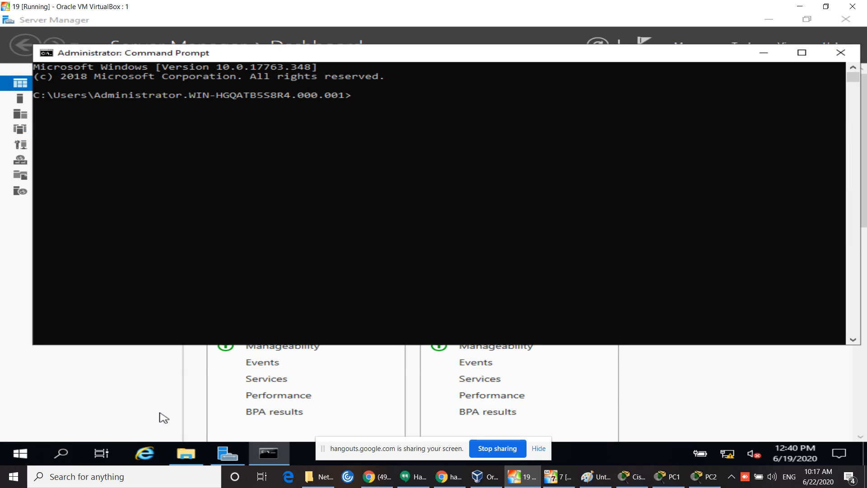
type("gpupdate")
key("Return")
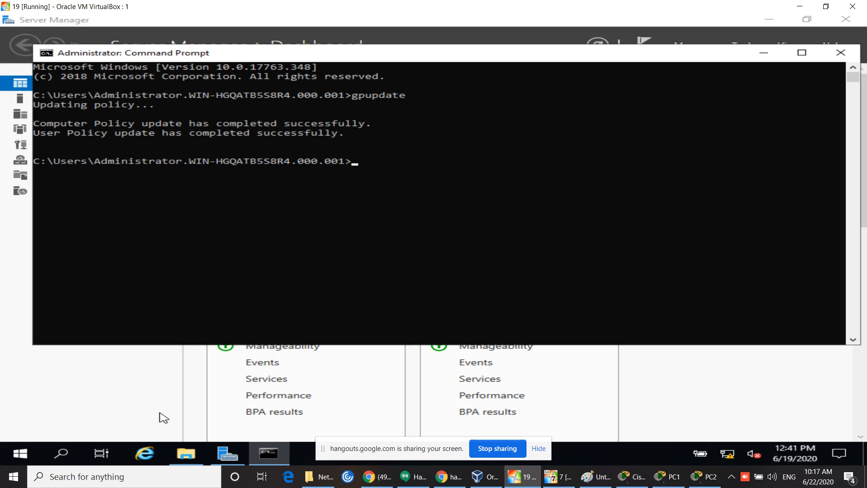
key("Up")
key("Return")
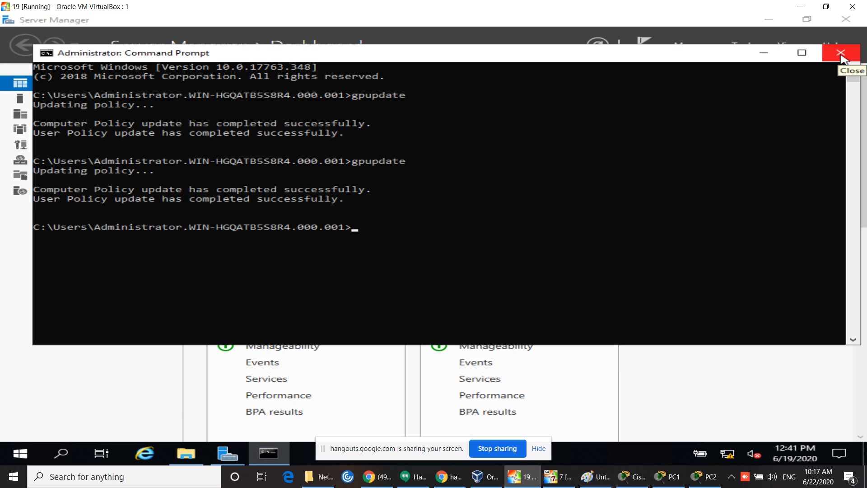
left_click(841, 53)
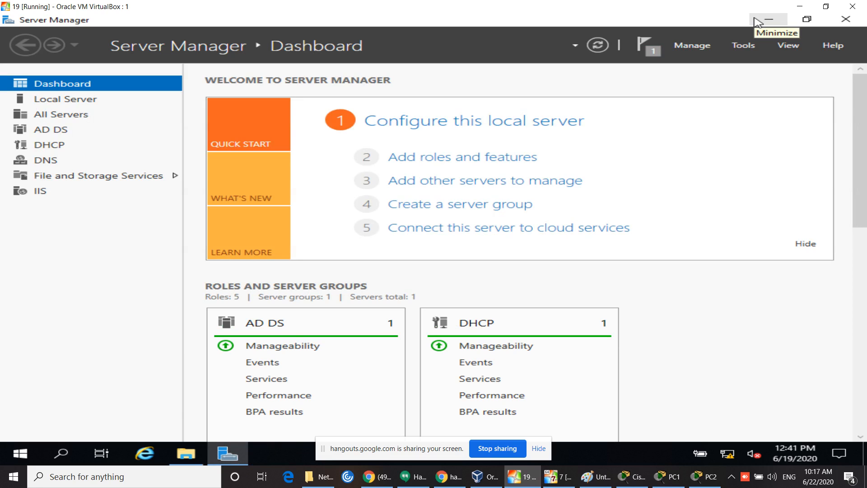
Step: Launch Active Directory Users and Computers from Tools and bring up the log on OU's actions
left_click(744, 45)
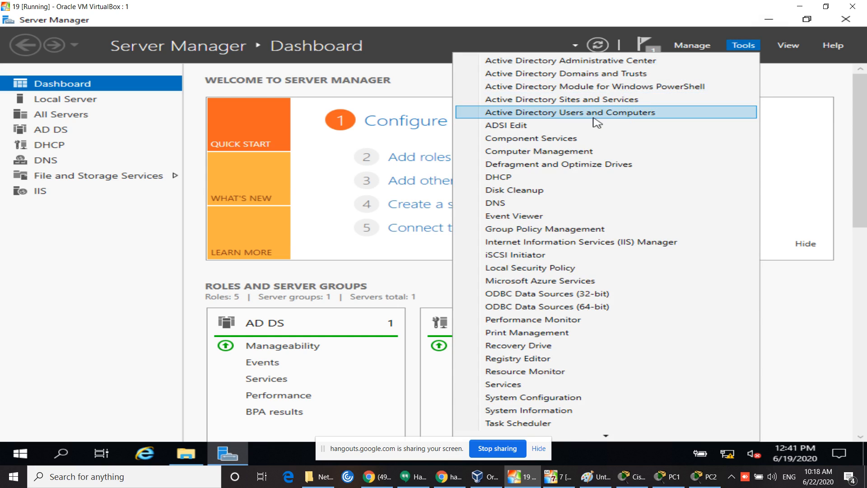
left_click(595, 120)
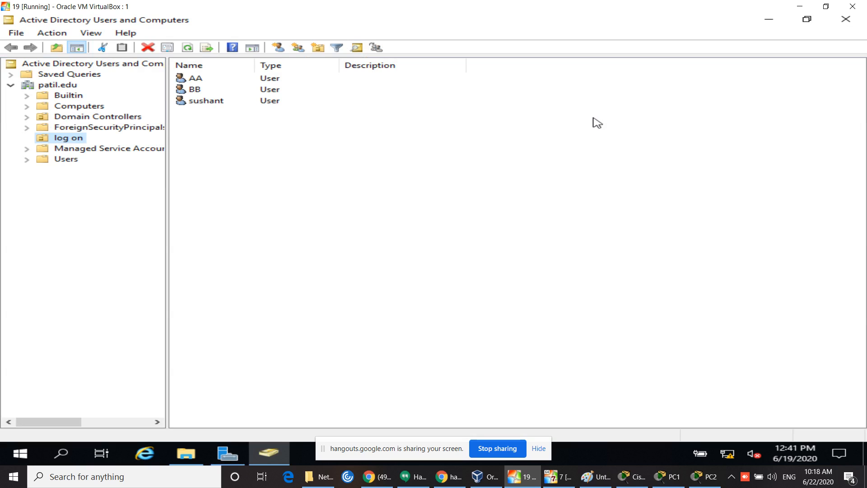
left_click(205, 130)
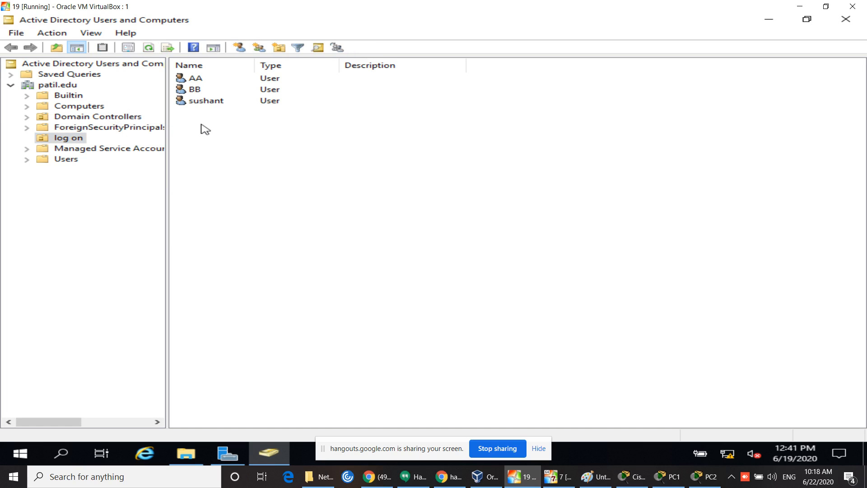
right_click(201, 125)
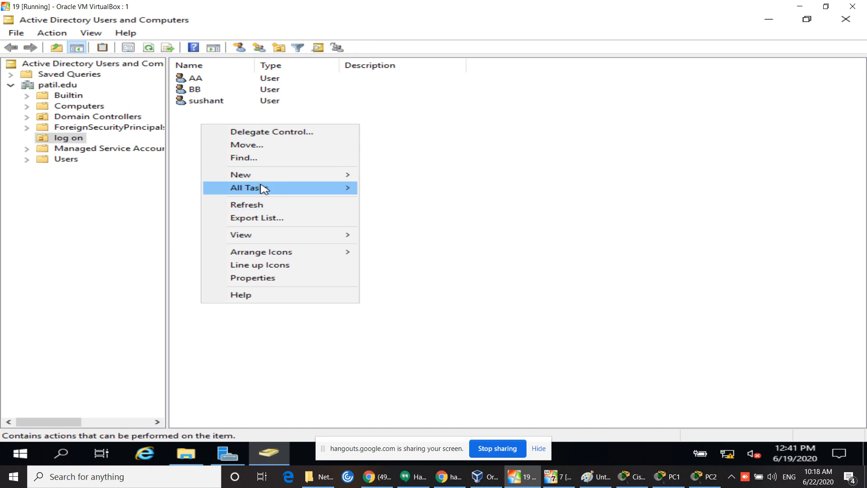
mouse_move(267, 177)
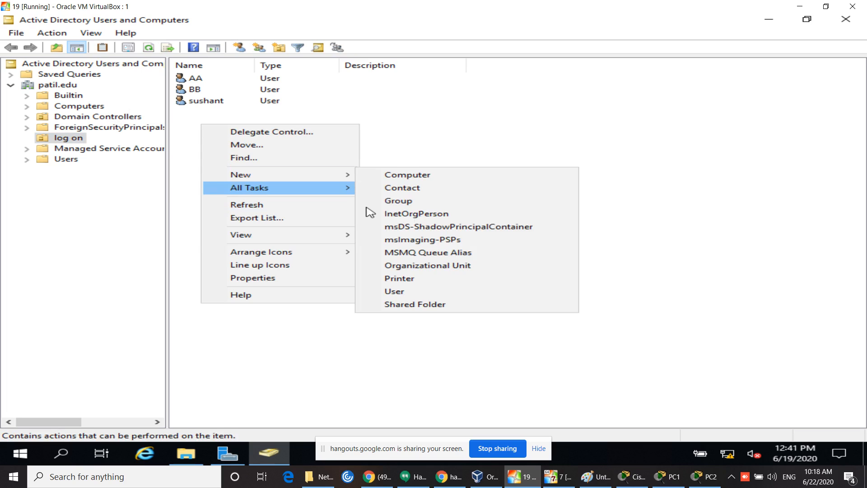
Step: Start a new user in the log on OU with first name and logon name CC
left_click(415, 296)
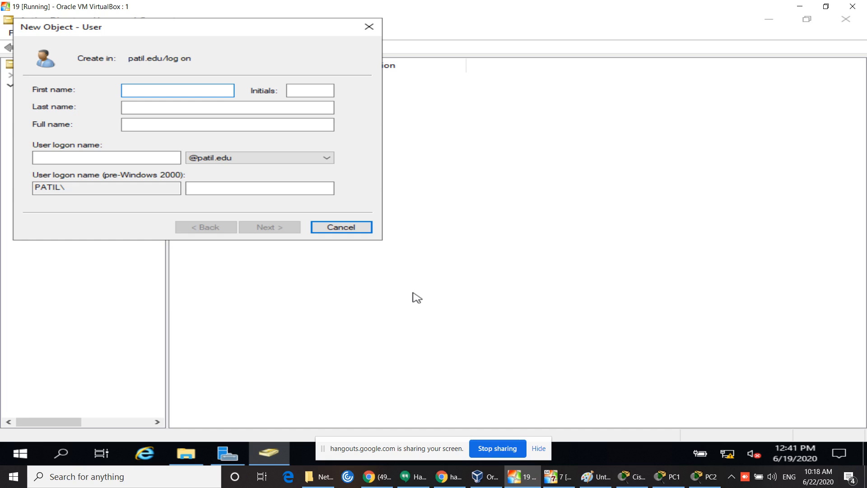
type("CC")
left_click(49, 157)
type("CC")
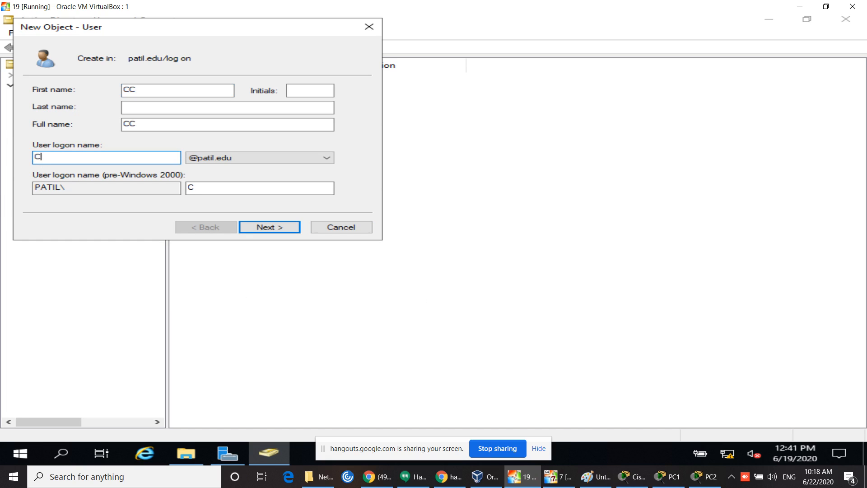
left_click(278, 231)
Step: Turn off 'must change password', enter a six-character password, finish, and dismiss the policy rejection
left_click(57, 133)
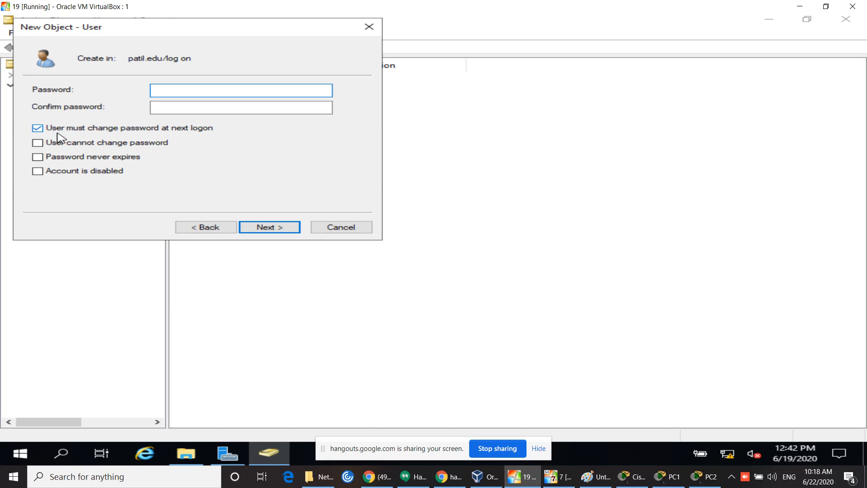
left_click(154, 91)
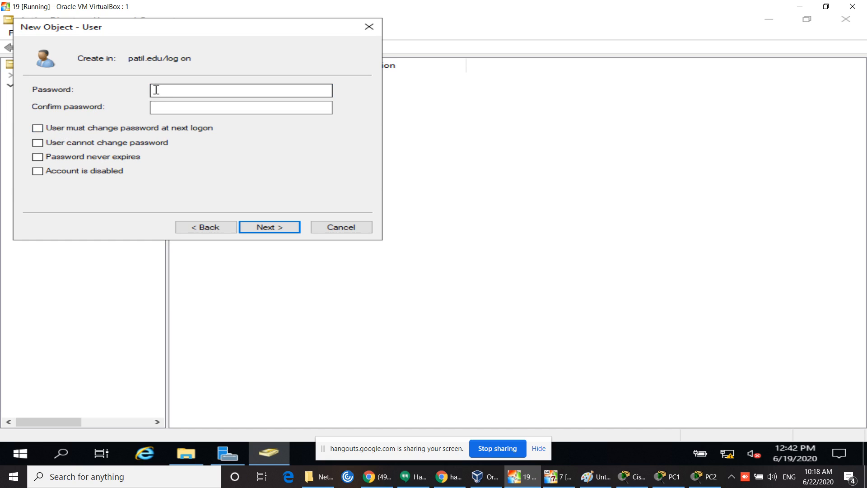
type("******")
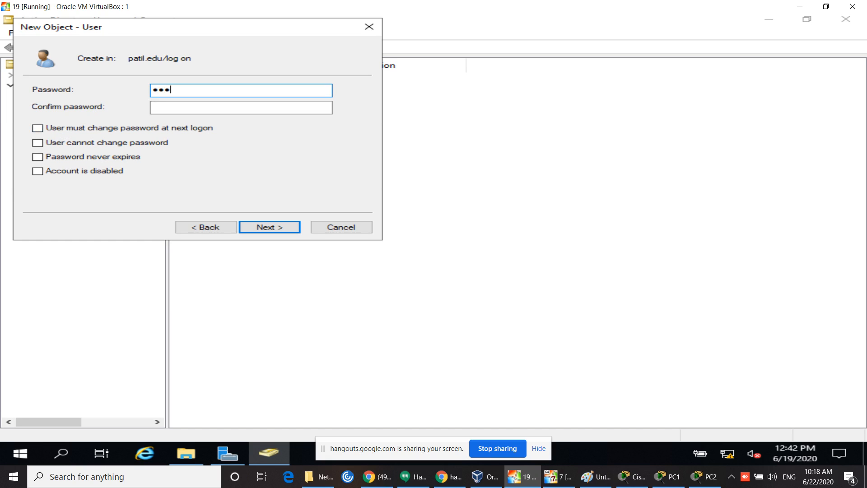
key("Tab")
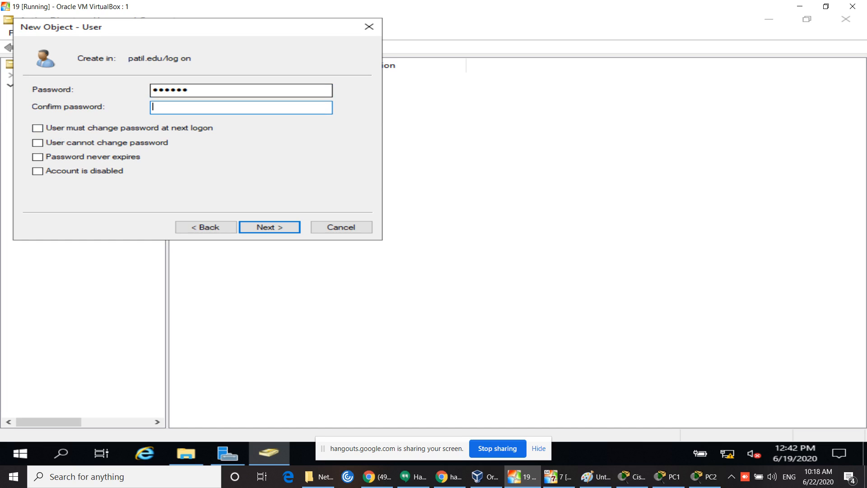
type("******")
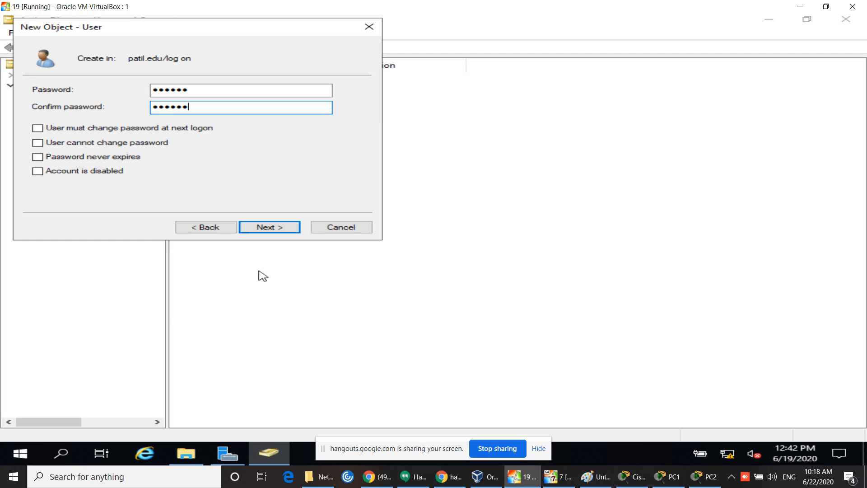
left_click(277, 232)
left_click(276, 232)
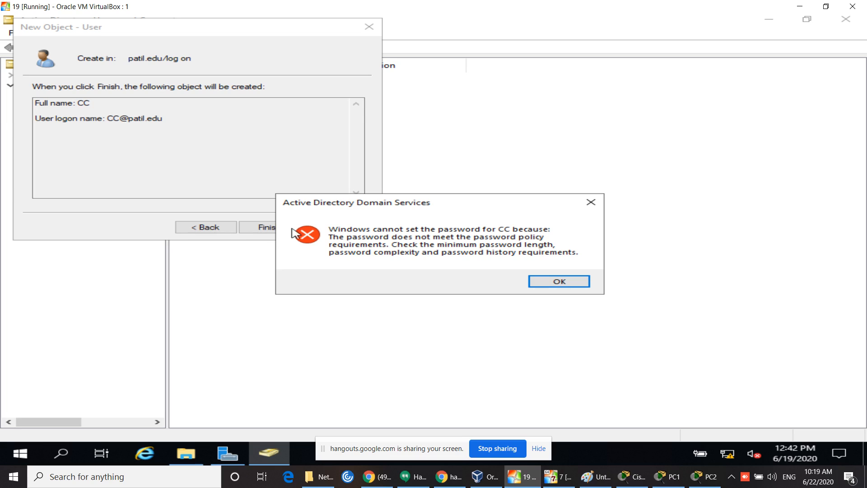
left_click(590, 206)
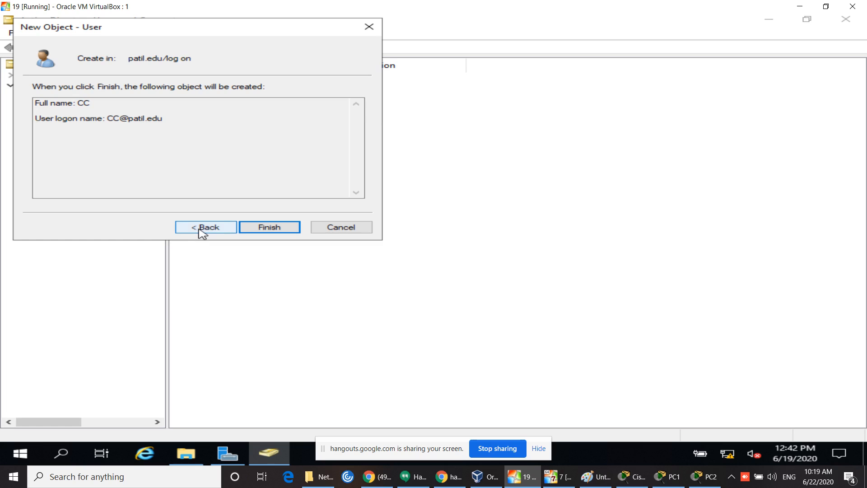
Step: Return to the password page, clear the rejected password and enter a 10-character one
left_click(200, 230)
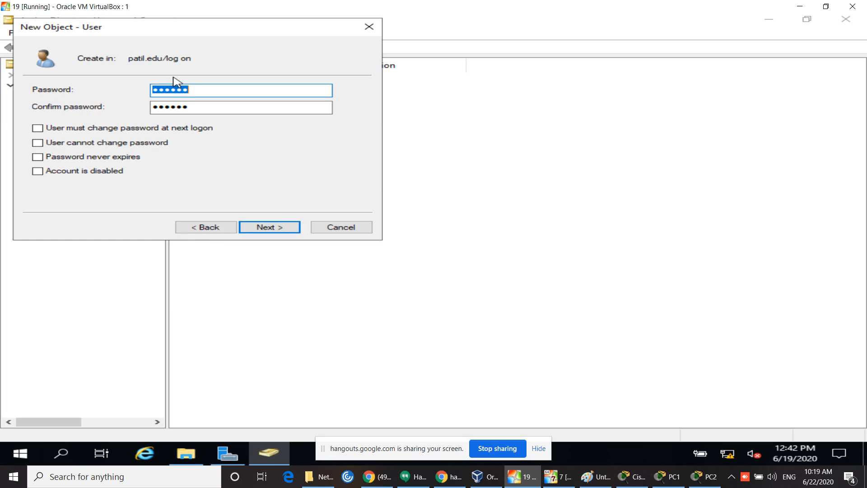
key("BackSpace")
left_click(204, 107)
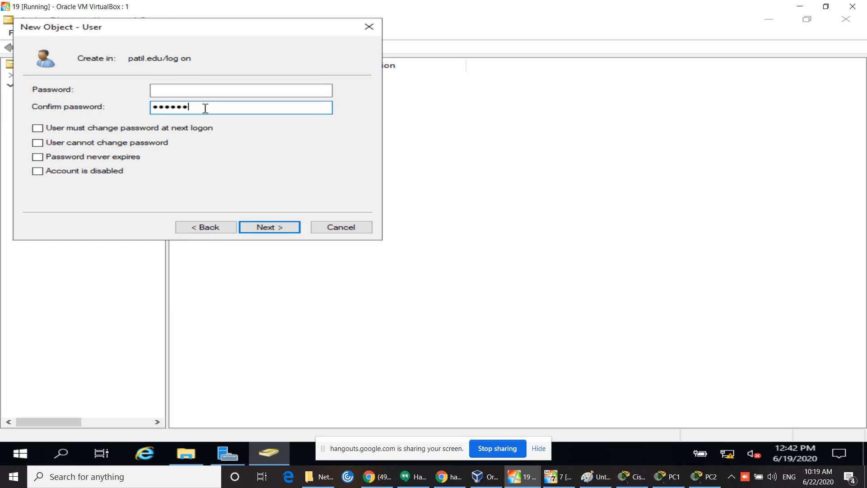
key("BackSpace")
key("BackSpace")
key("BackSpace")
key("BackSpace")
key("BackSpace")
key("BackSpace")
type("•••••")
left_click(199, 92)
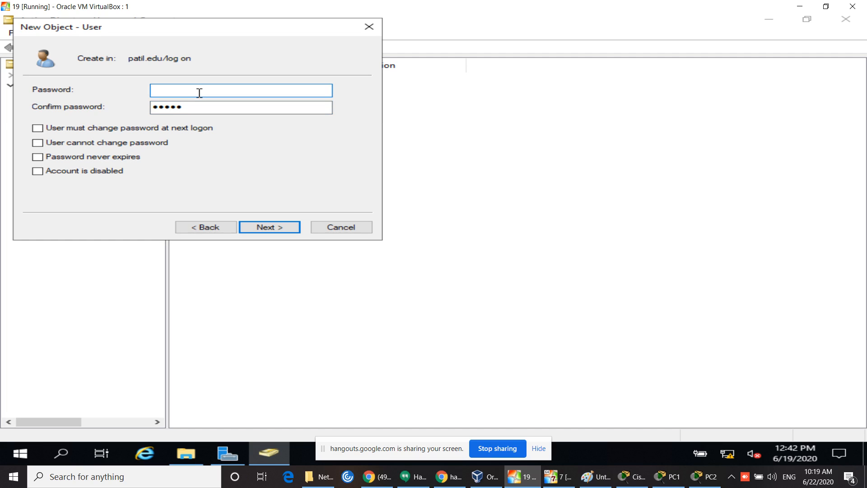
type("••••••••••")
Step: Confirm the same 10-character password and finish creating user CC
left_click_drag(195, 108, 3, 131)
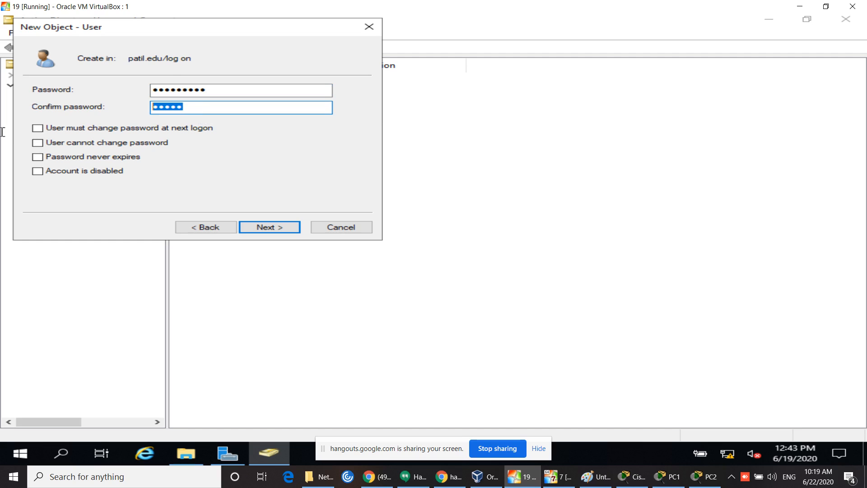
type("••••••••••")
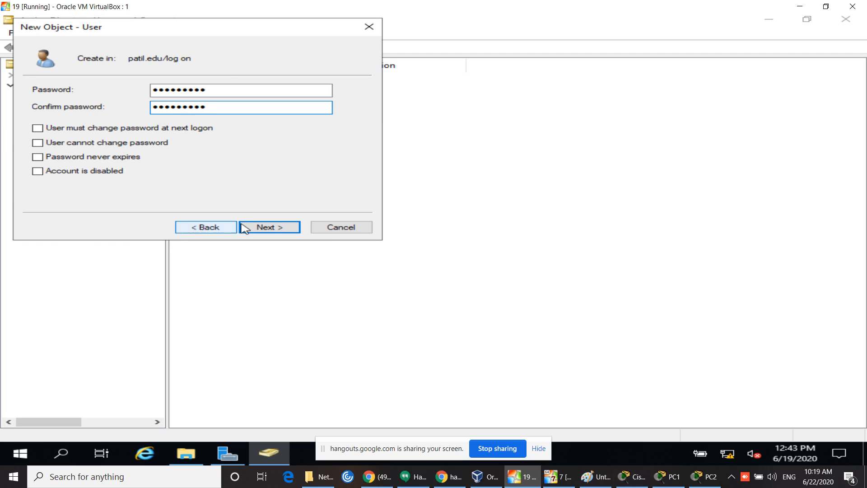
left_click(271, 228)
left_click(272, 228)
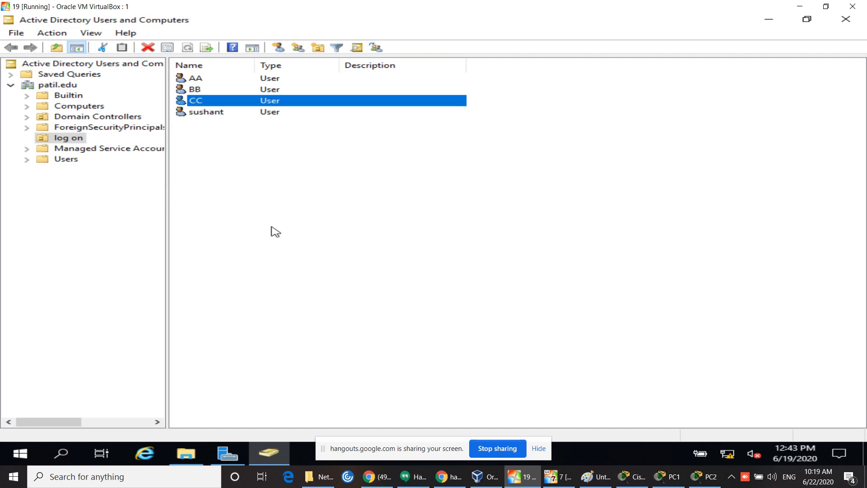
left_click(276, 232)
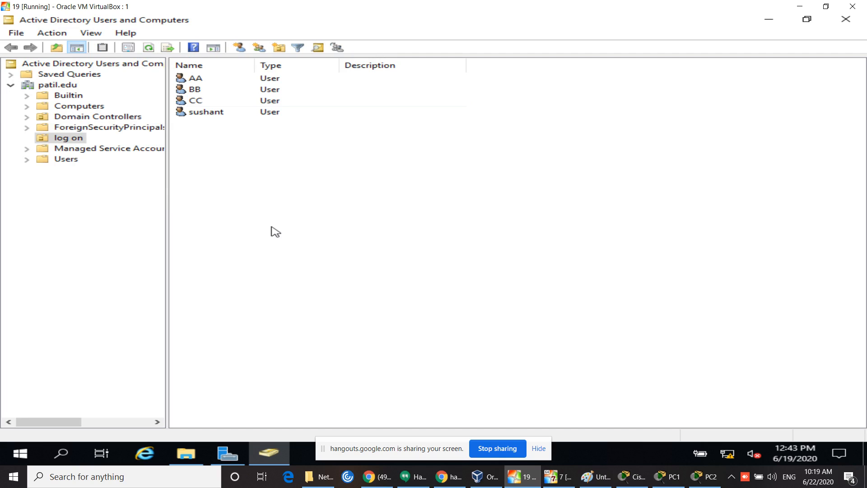
right_click(287, 212)
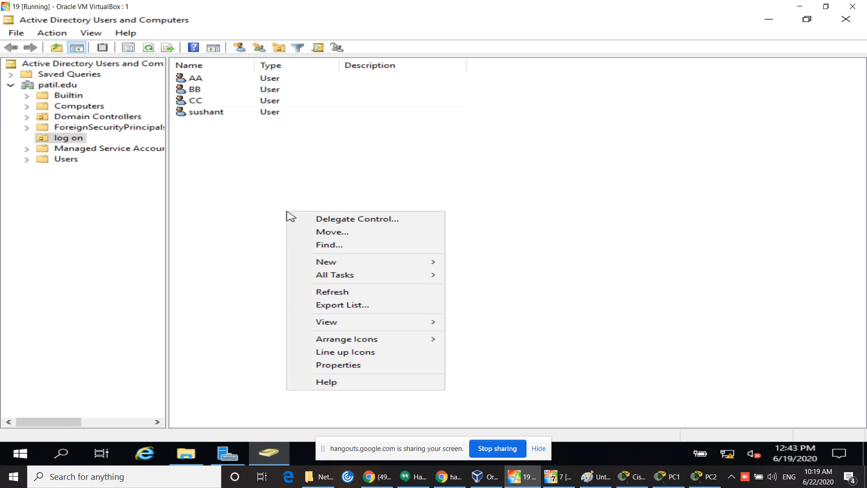
left_click(341, 293)
right_click(341, 293)
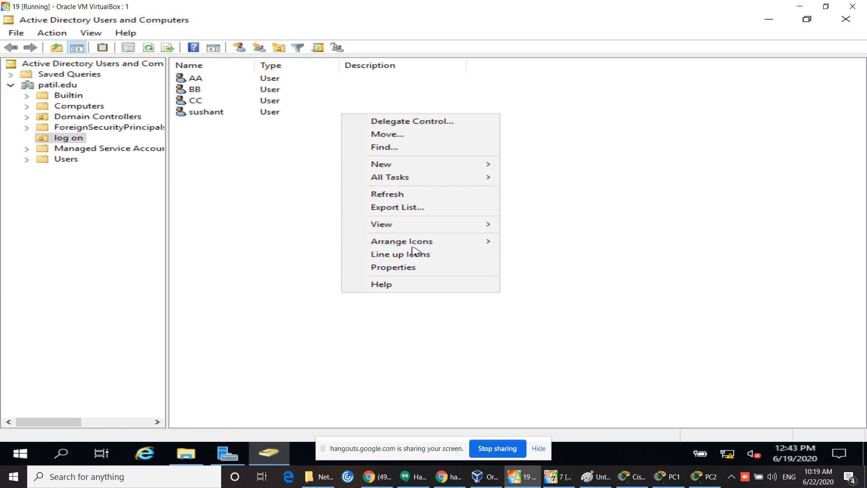
left_click(430, 195)
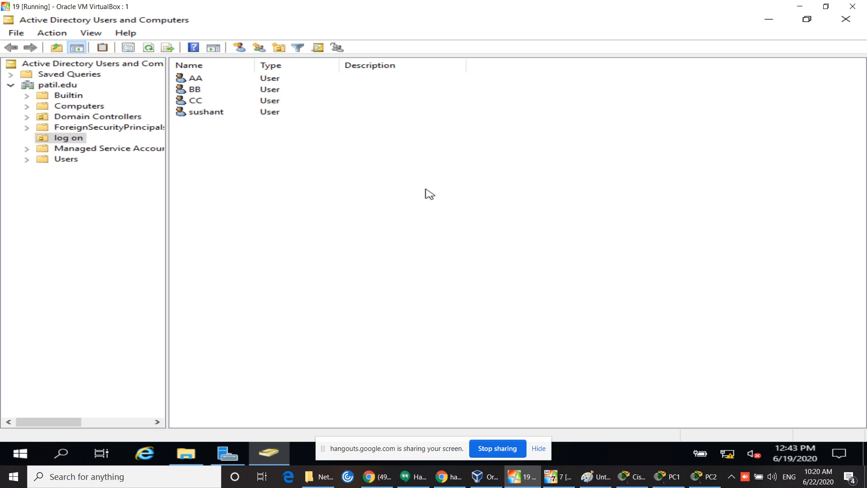
left_click(538, 449)
left_click(537, 451)
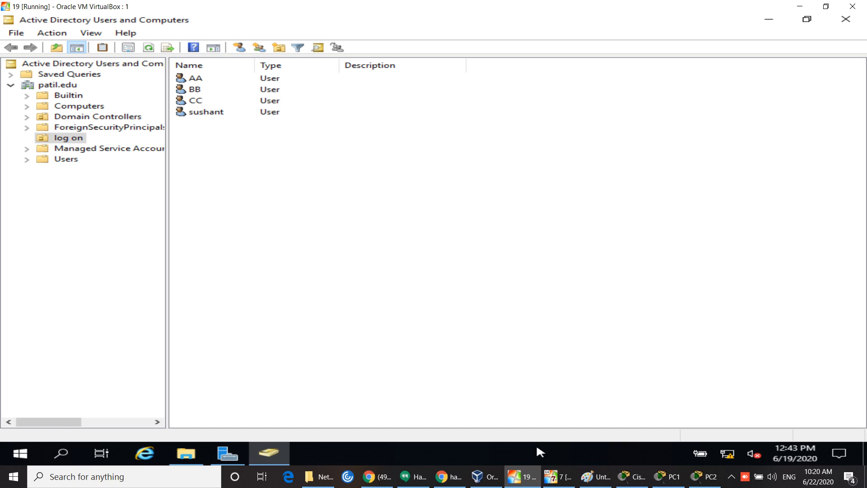
right_click(562, 262)
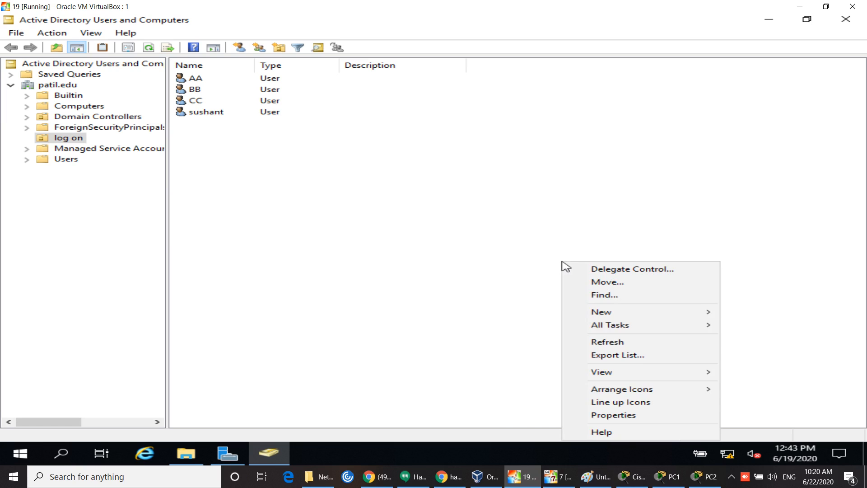
left_click(630, 342)
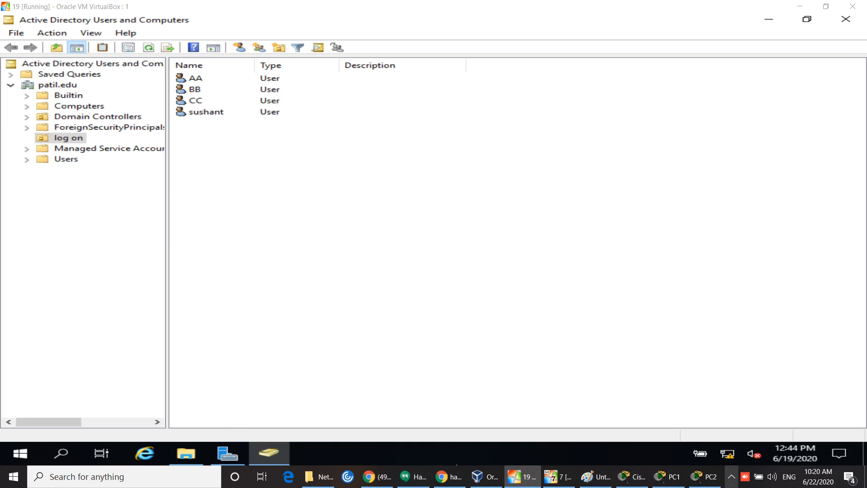
left_click(731, 477)
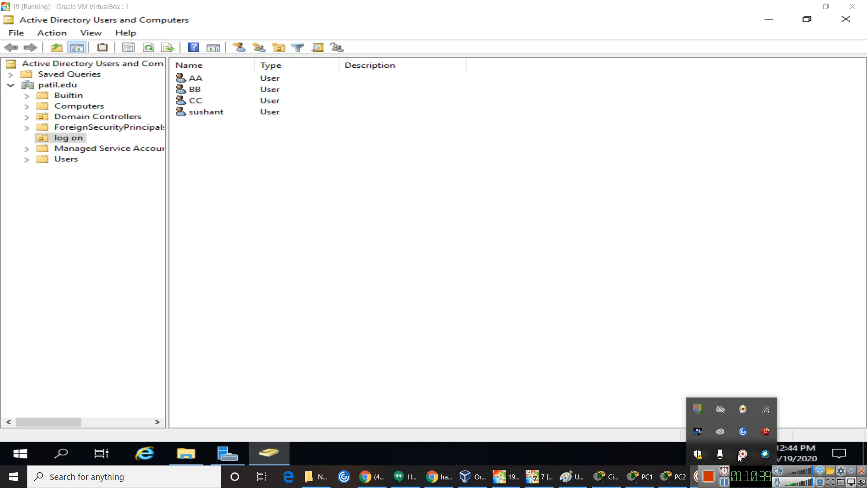